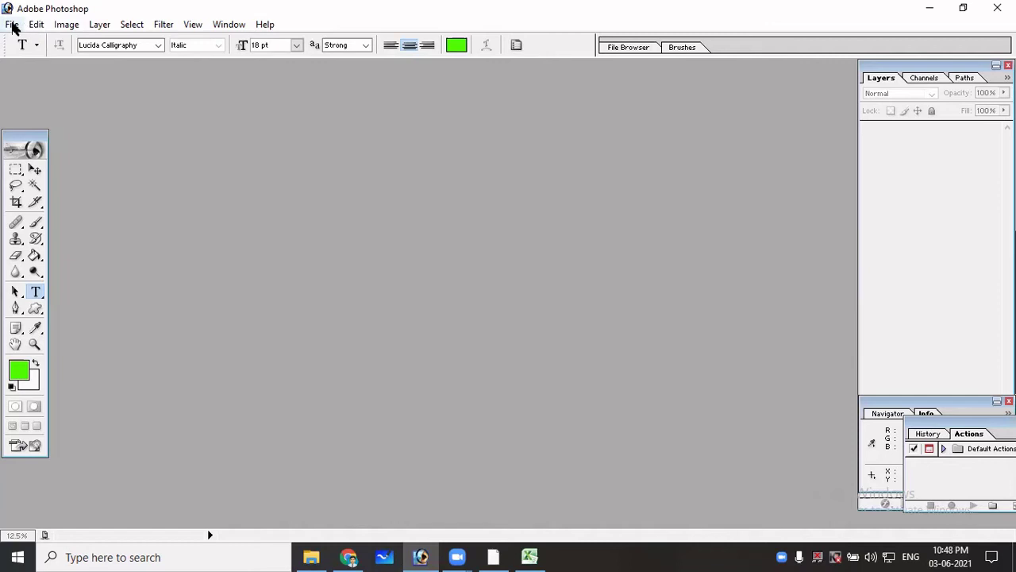
# Start a new document, name it Invitation, and keep the Custom preset size after reviewing the available presets.
pyautogui.click(12, 26)
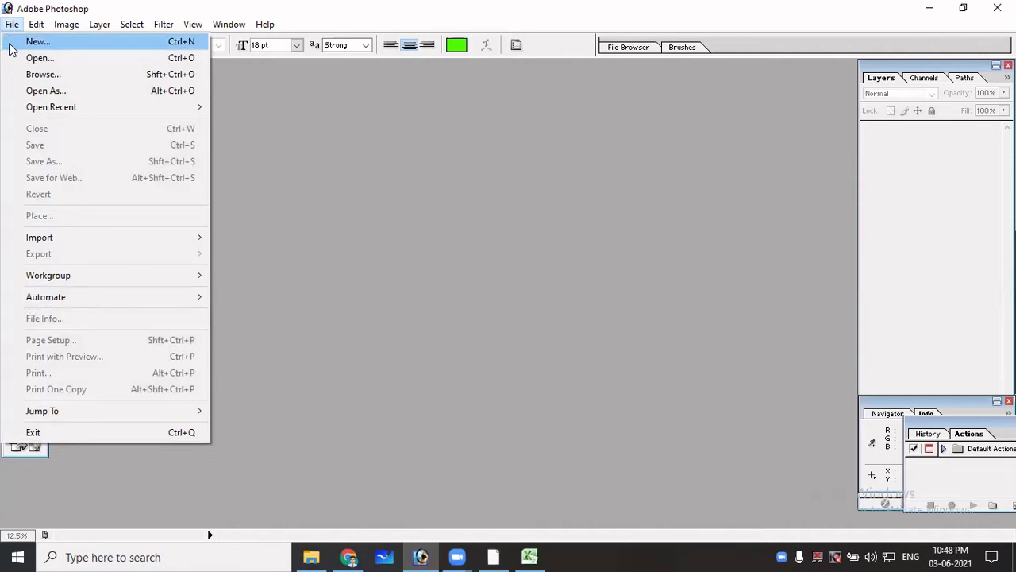
pyautogui.click(11, 46)
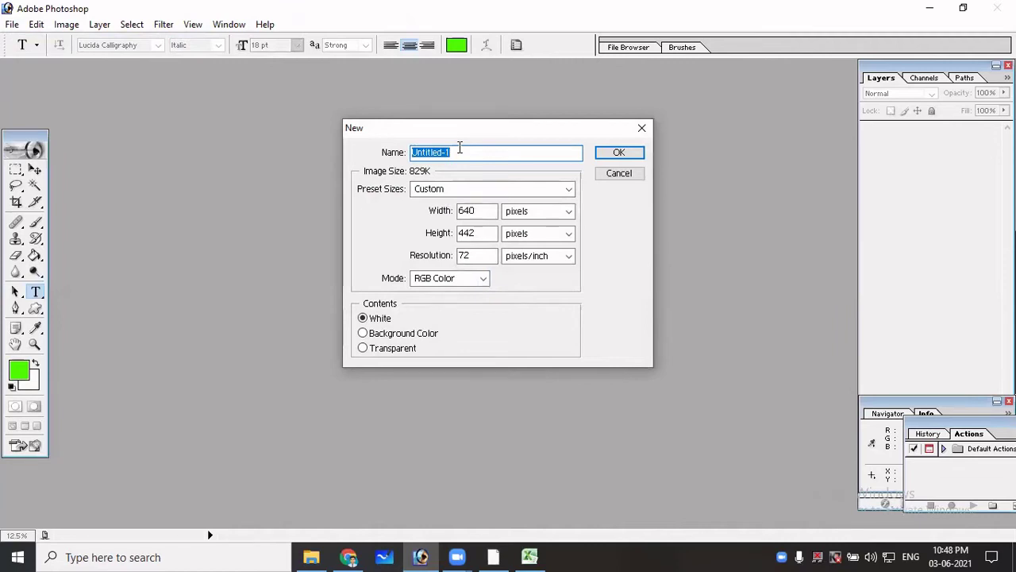
pyautogui.press('BackSpace')
pyautogui.write('Invitation')
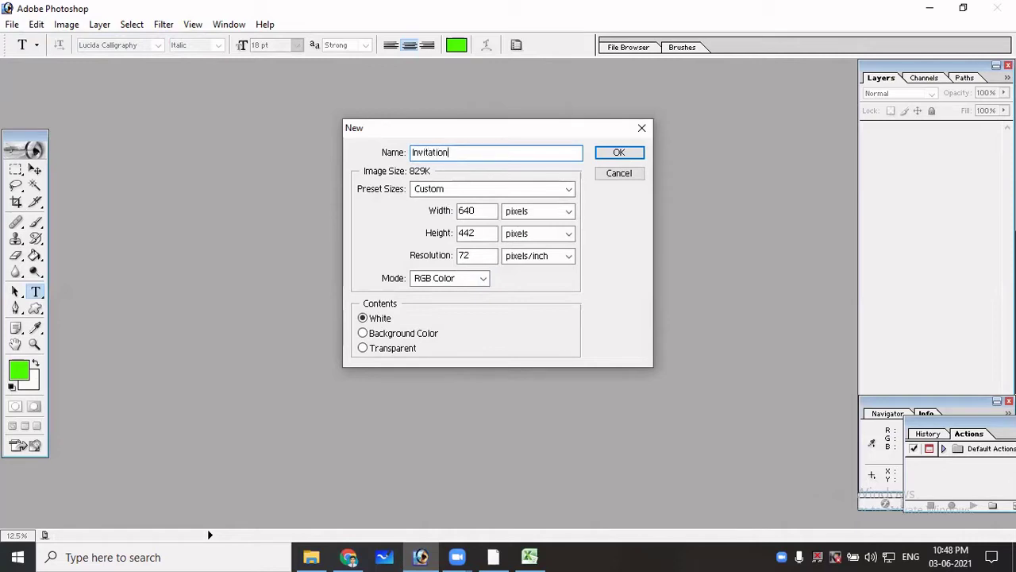
pyautogui.click(436, 191)
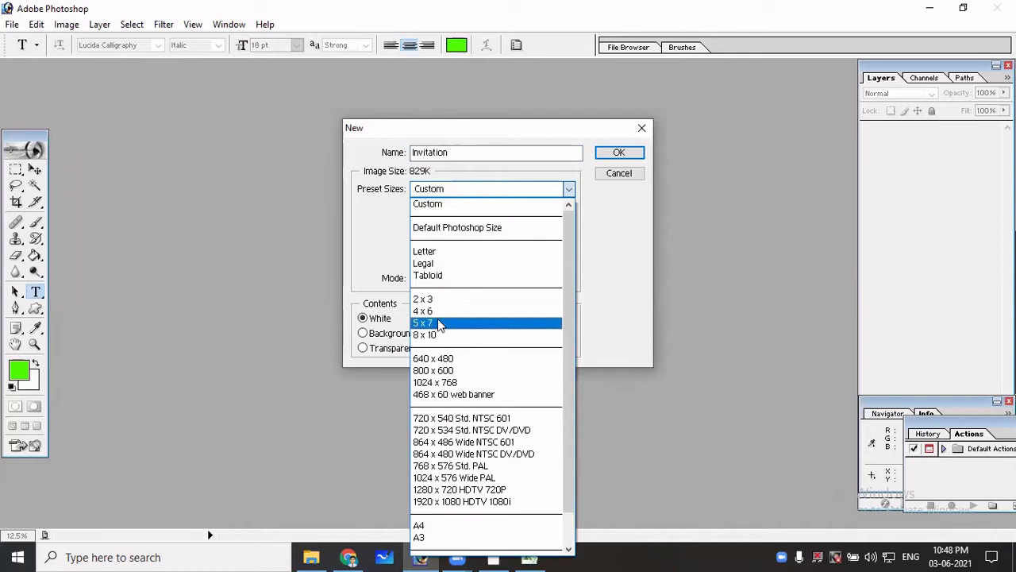
pyautogui.scroll(-1, 465, 405)
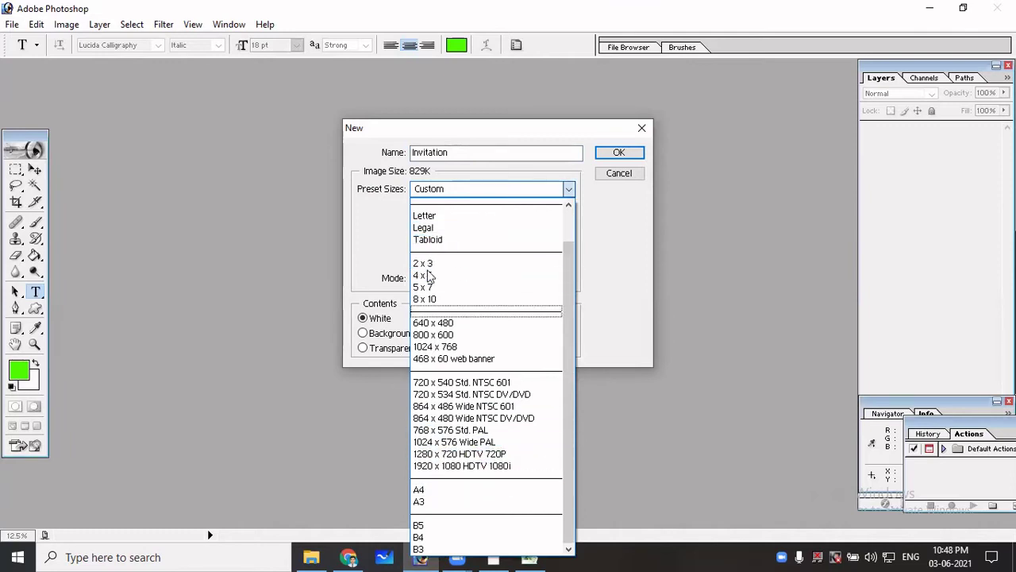
pyautogui.click(480, 213)
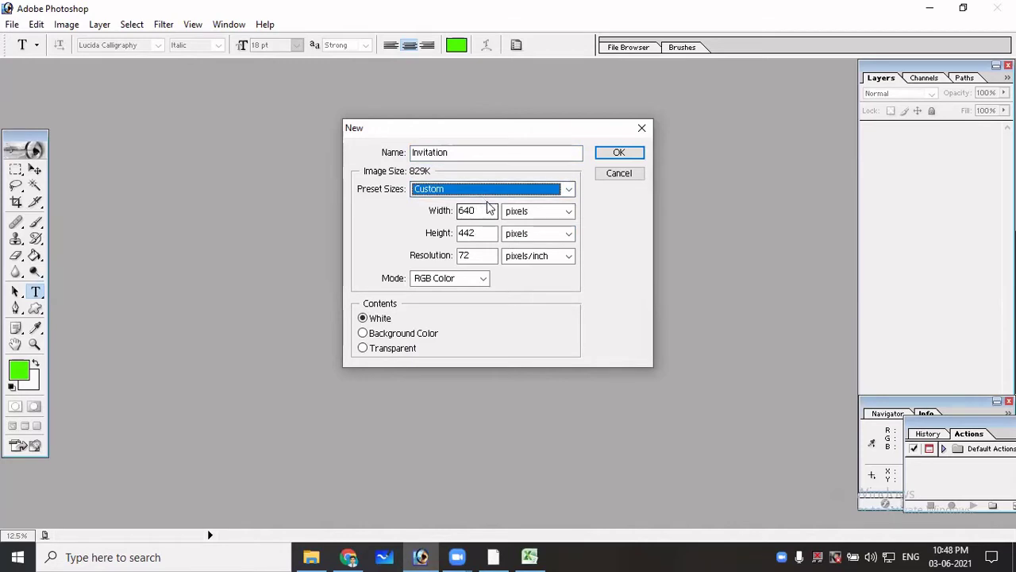
# Switch to Chrome and search Google for 5 feet in cm.
pyautogui.click(358, 553)
pyautogui.click(201, 12)
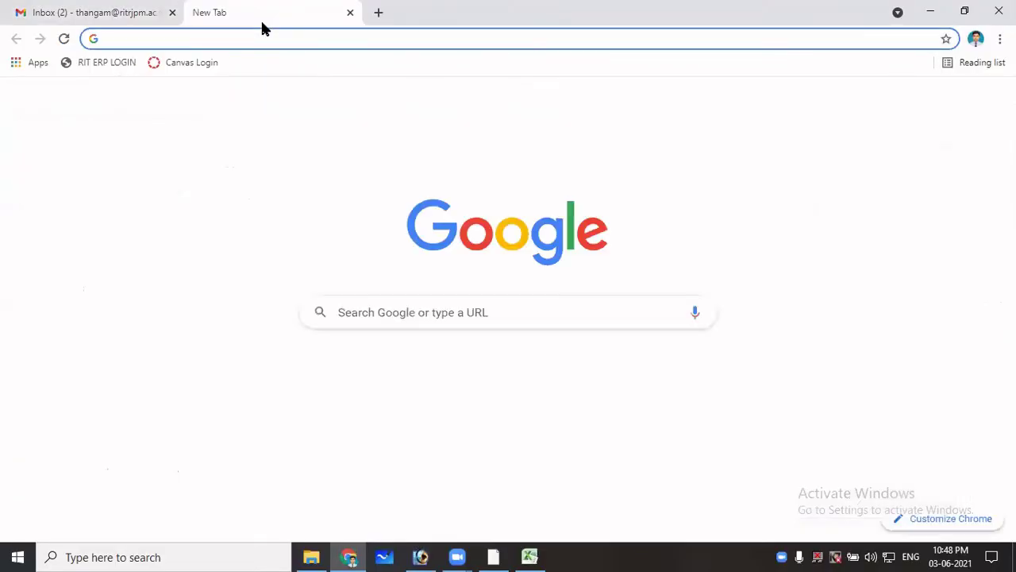
pyautogui.write('5')
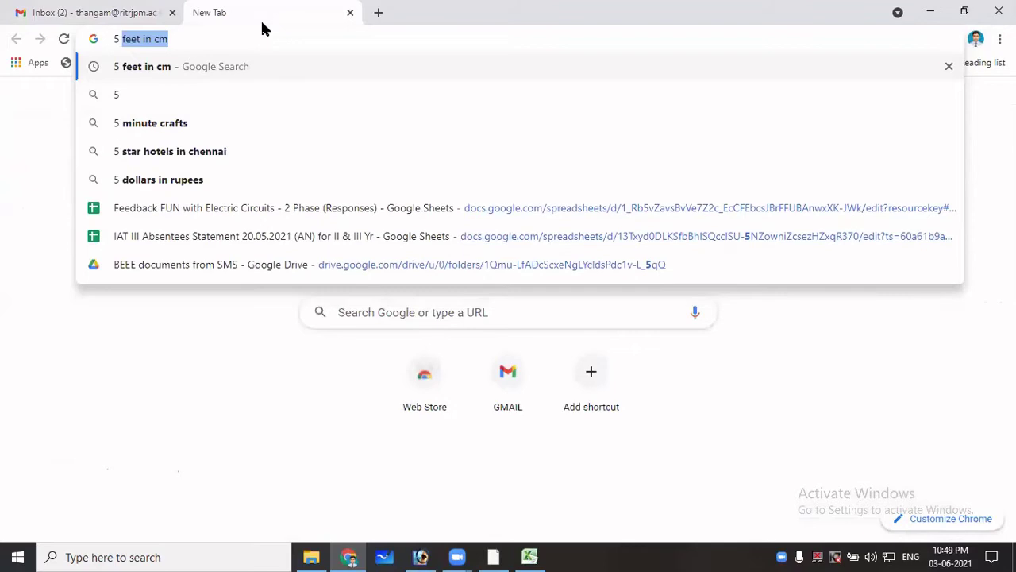
pyautogui.press('Return')
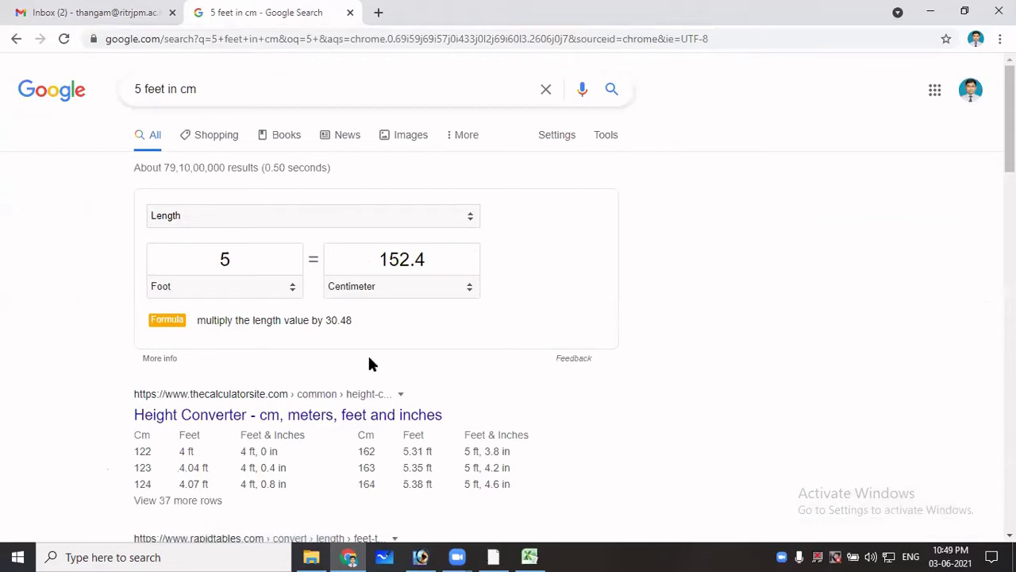
# Switch back to Photoshop and set the new document's width and height to 152.4 cm each.
pyautogui.hotkey('alt', 'Tab')
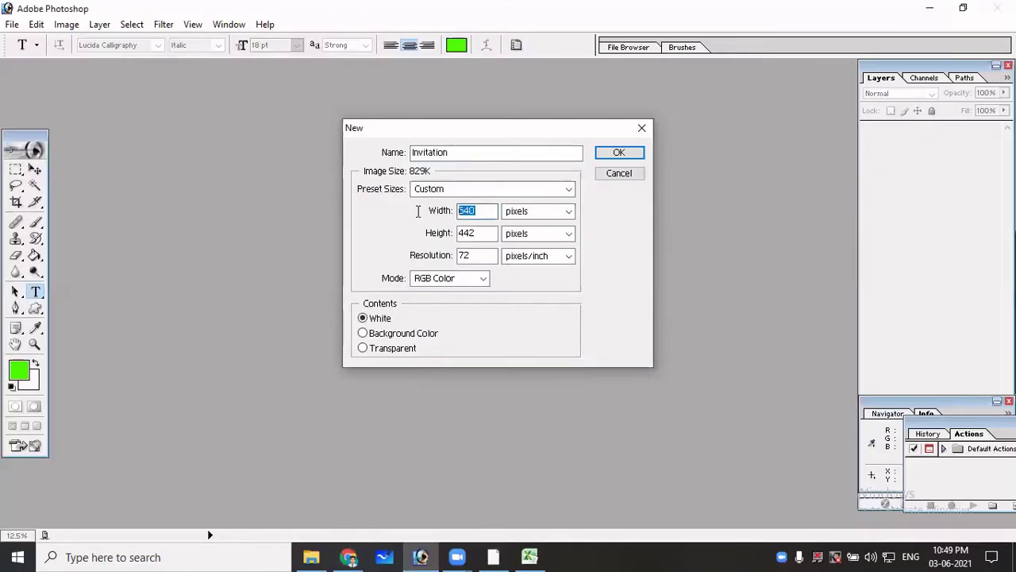
pyautogui.write('152.4')
pyautogui.click(518, 213)
pyautogui.click(507, 247)
pyautogui.moveTo(478, 233); pyautogui.dragTo(383, 219)
pyautogui.write('152.4')
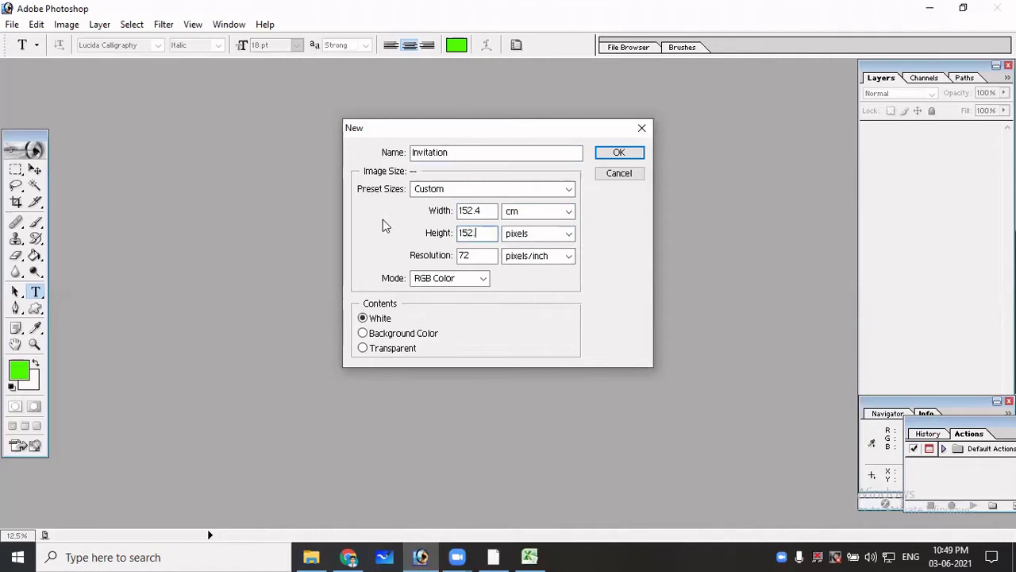
pyautogui.click(513, 234)
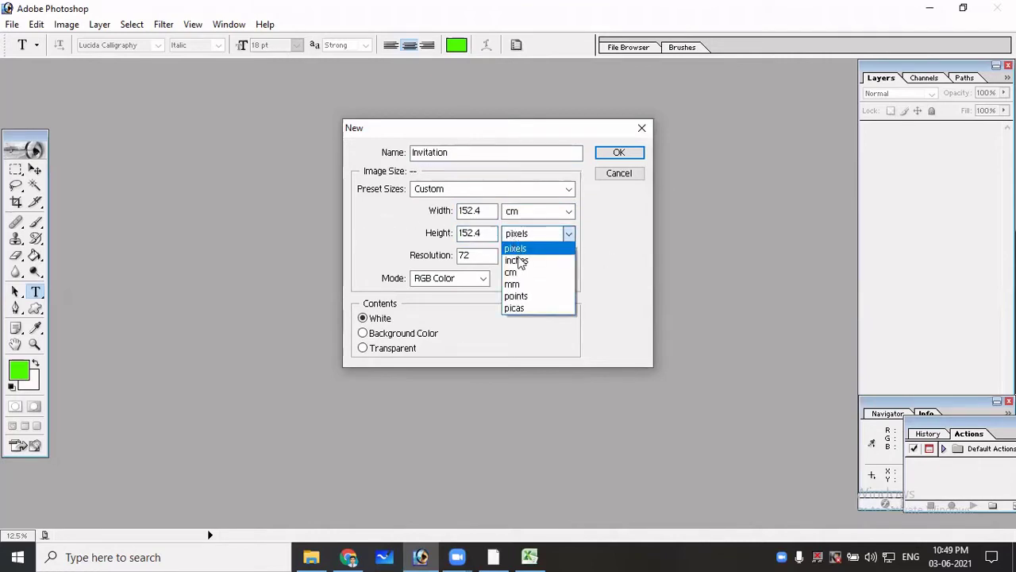
pyautogui.click(520, 272)
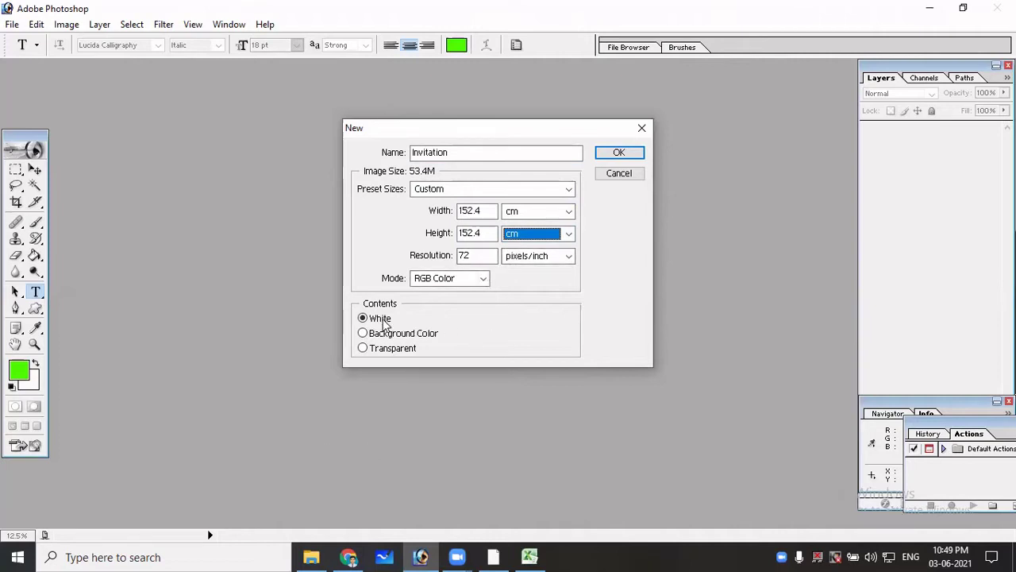
# Choose RGB Color as the new document's color mode.
pyautogui.click(429, 279)
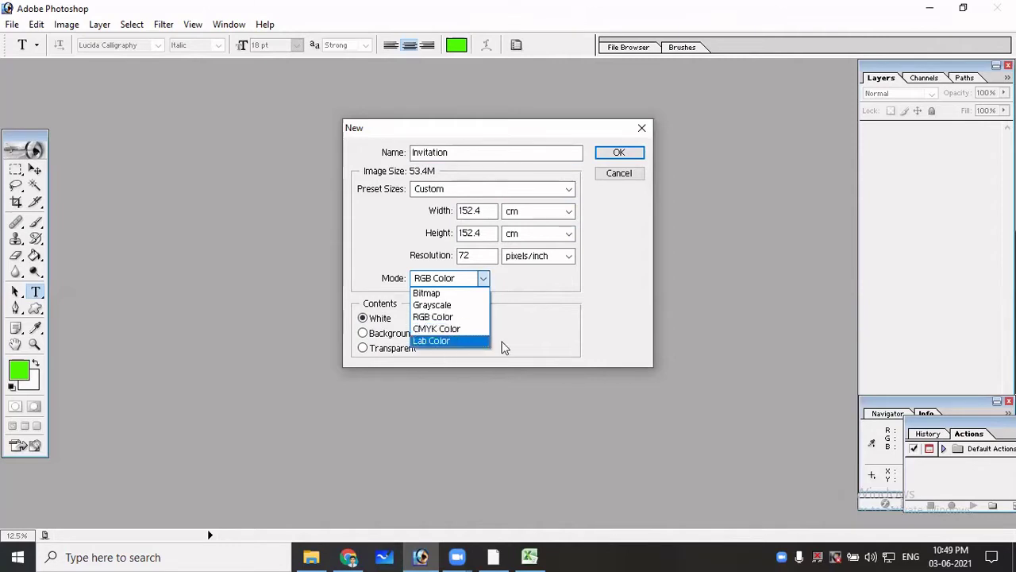
pyautogui.click(453, 318)
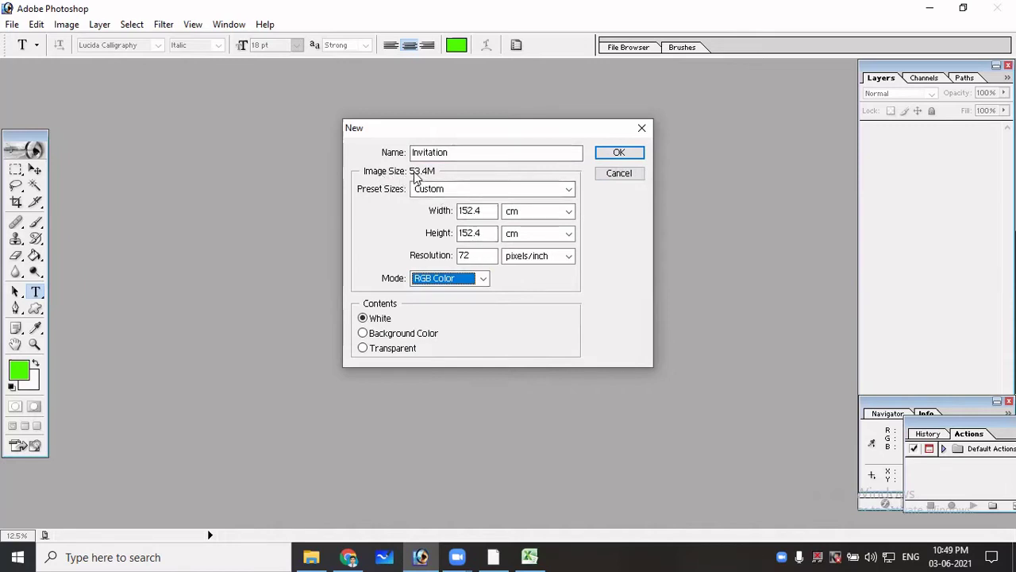
pyautogui.hotkey('shift', 'Tab')
pyautogui.hotkey('shift', 'Tab')
pyautogui.hotkey('shift', 'Tab')
pyautogui.hotkey('shift', 'Tab')
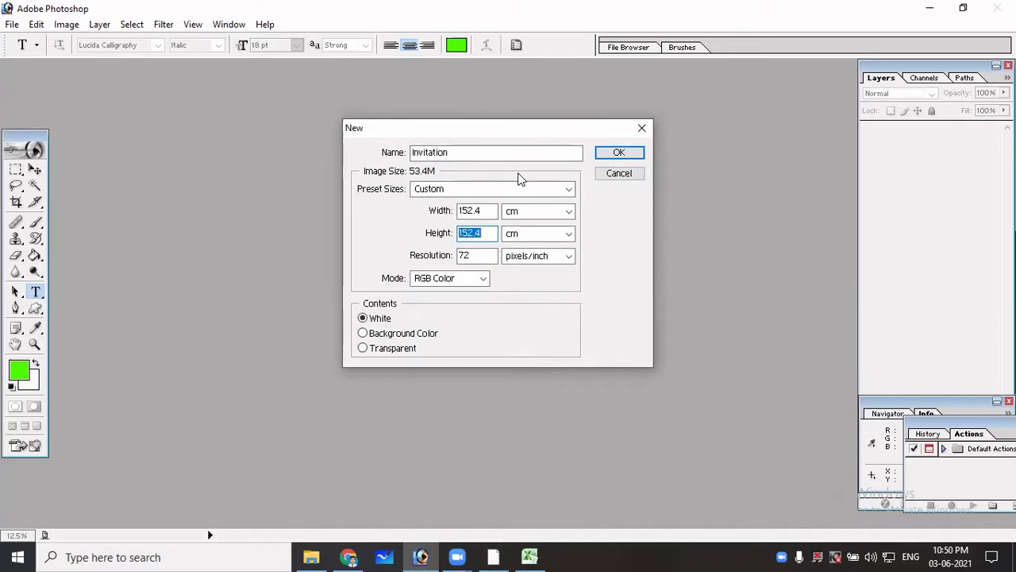
# Create the document with the A4 preset size and maximize its window.
pyautogui.click(465, 189)
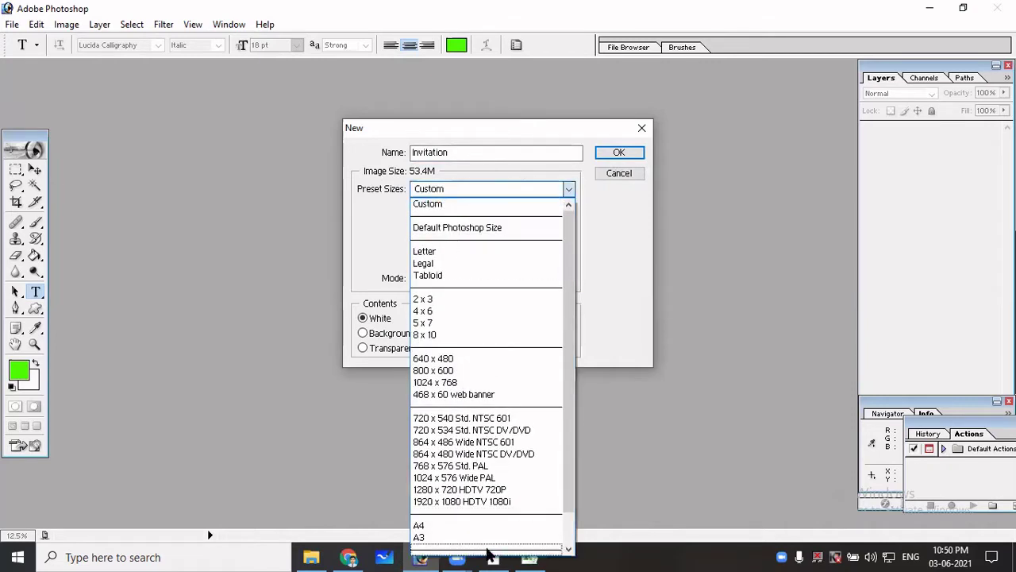
pyautogui.click(418, 527)
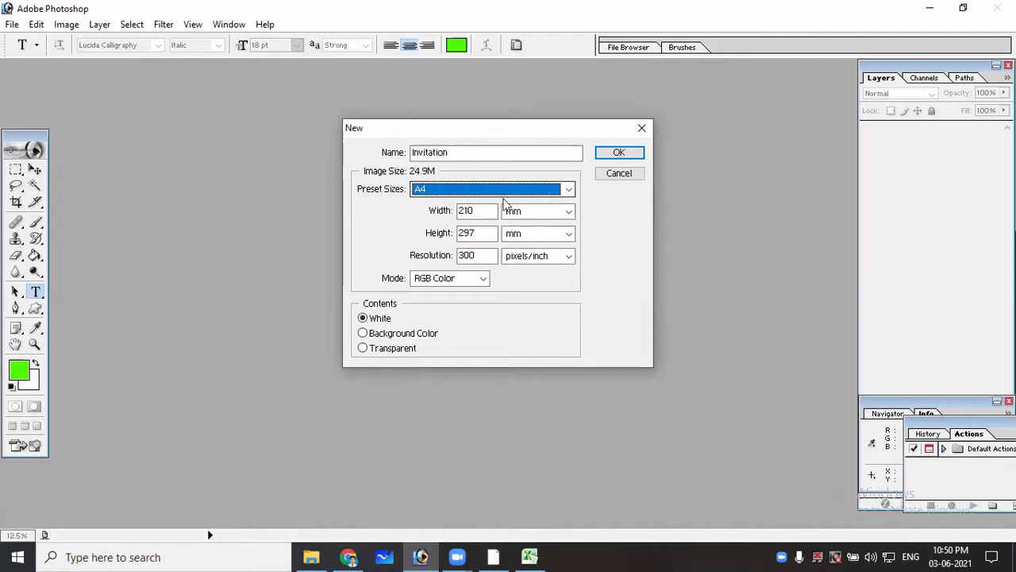
pyautogui.click(612, 153)
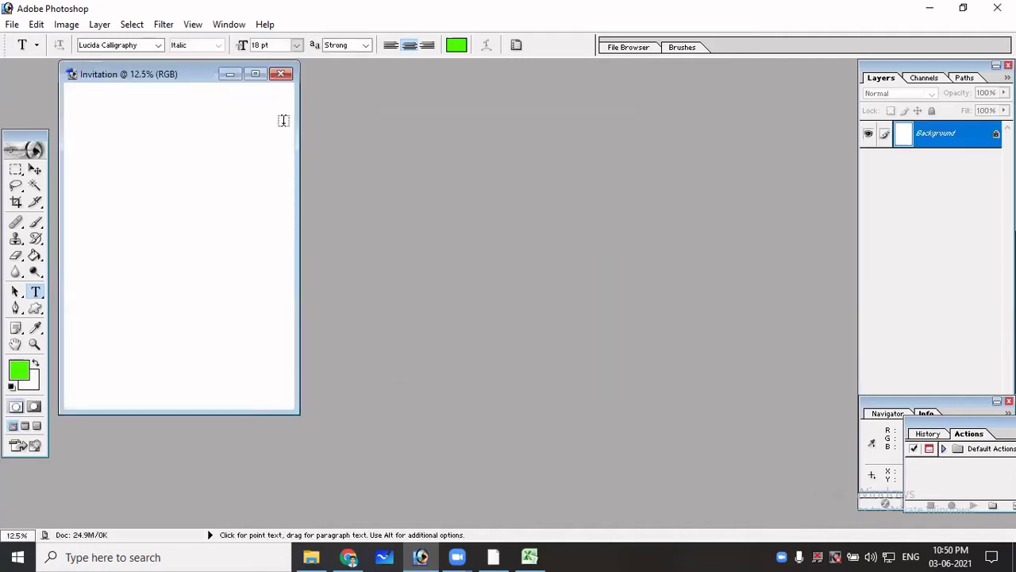
pyautogui.click(255, 74)
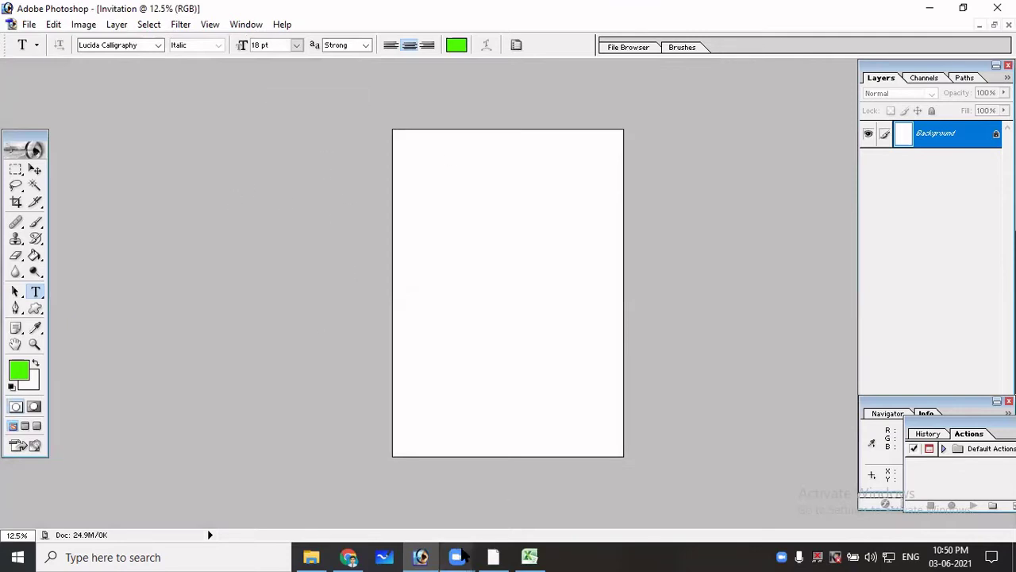
pyautogui.moveTo(459, 557)
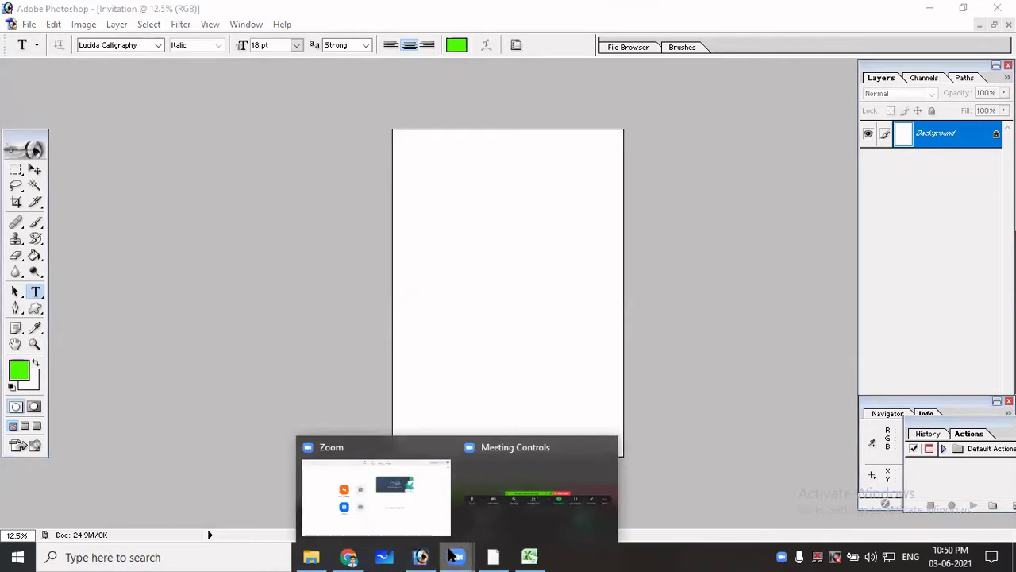
pyautogui.click(458, 556)
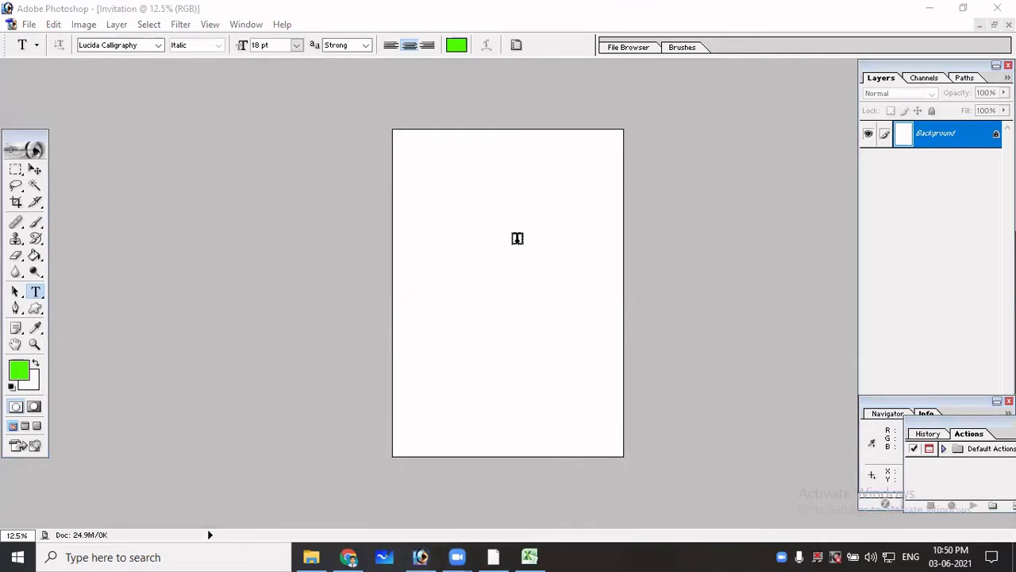
# Zoom in and out on the blank page, ending at 16.67%, and shift the toolbox slightly upward.
pyautogui.scroll(-2, 513, 256)
pyautogui.scroll(4, 513, 257)
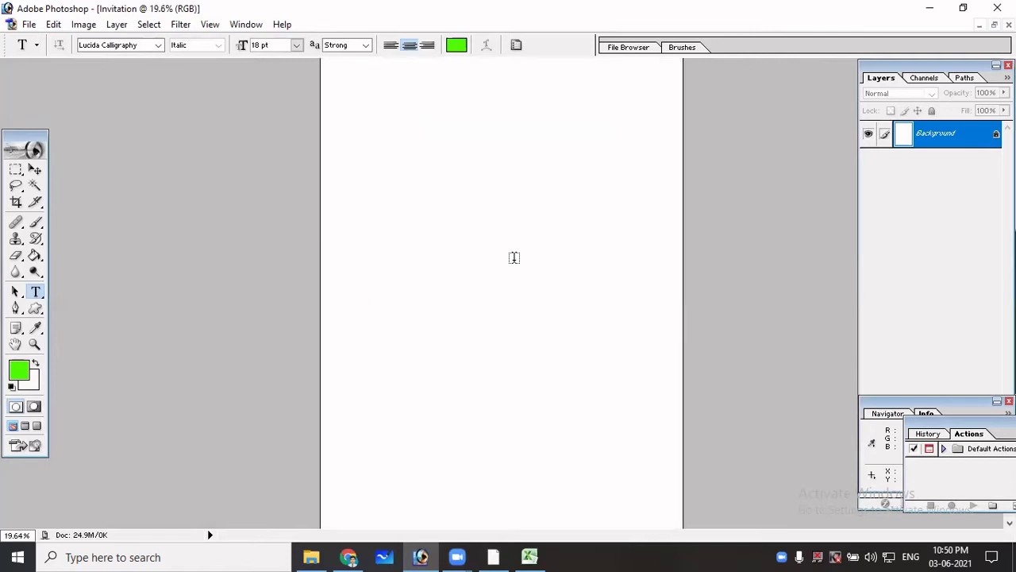
pyautogui.press('ctrl')
pyautogui.hotkey('ctrl', '+')
pyautogui.hotkey('ctrl', '+')
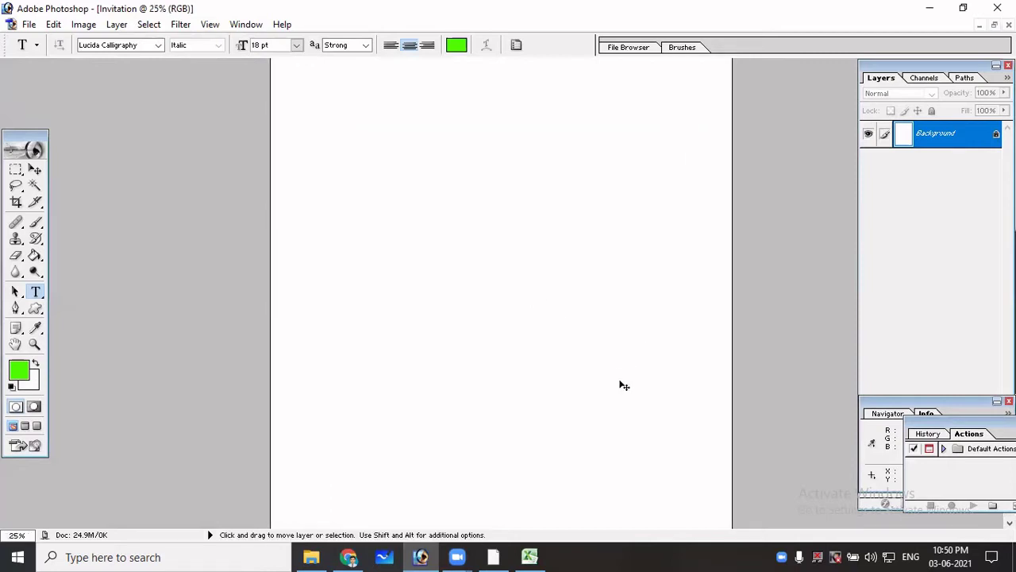
pyautogui.hotkey('ctrl', '+')
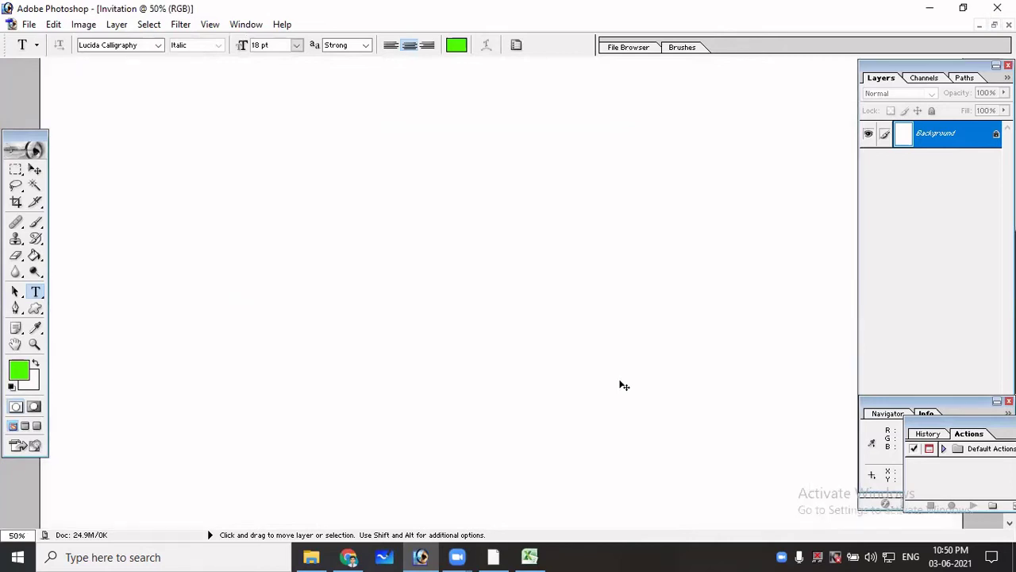
pyautogui.hotkey('ctrl', '-')
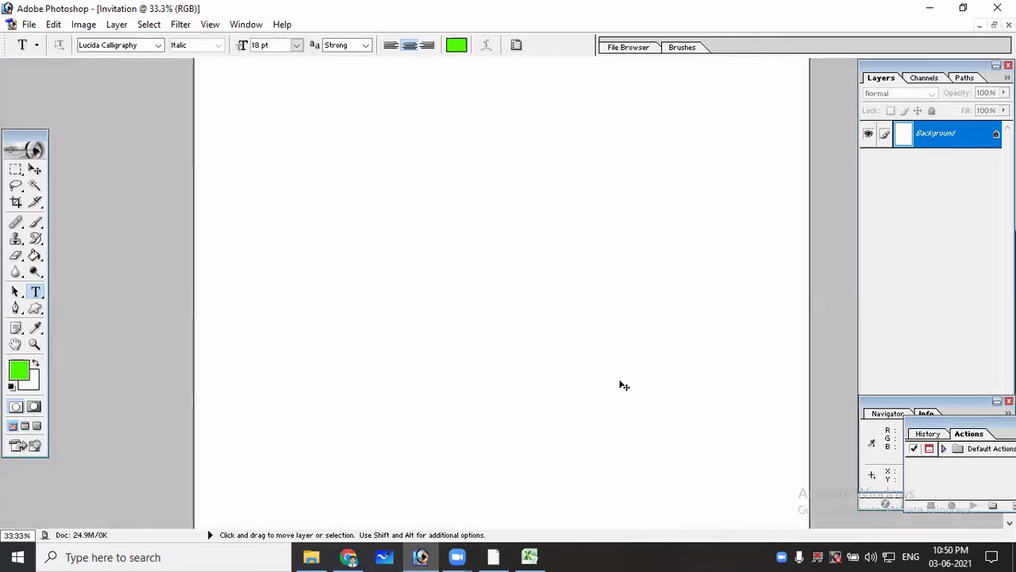
pyautogui.hotkey('ctrl', '-')
pyautogui.hotkey('ctrl', '-')
pyautogui.hotkey('ctrl', '-')
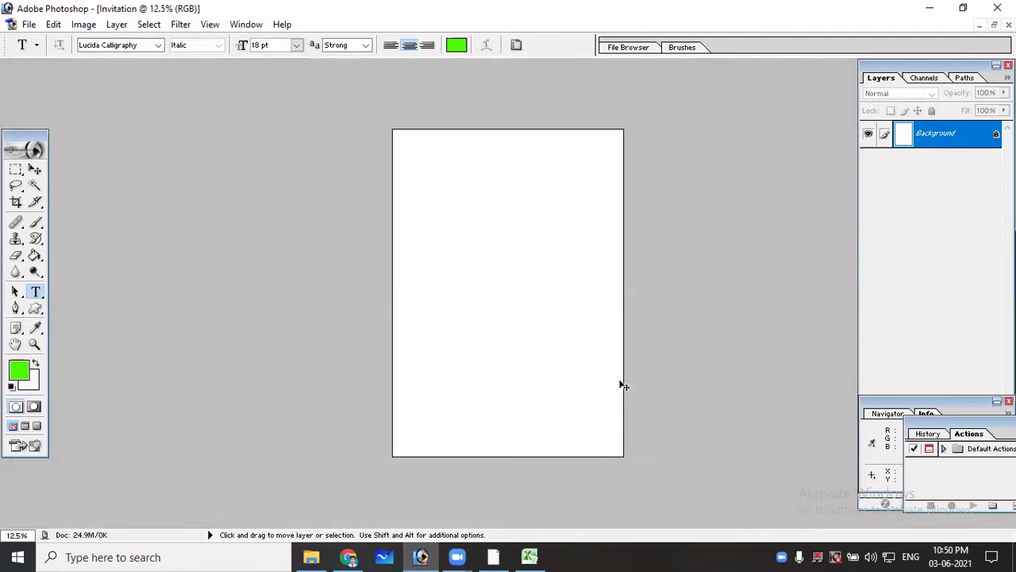
pyautogui.hotkey('ctrl', '-')
pyautogui.hotkey('ctrl', '+')
pyautogui.hotkey('ctrl', '+')
pyautogui.hotkey('ctrl', '+')
pyautogui.hotkey('ctrl', '+')
pyautogui.hotkey('ctrl', '-')
pyautogui.hotkey('ctrl', '-')
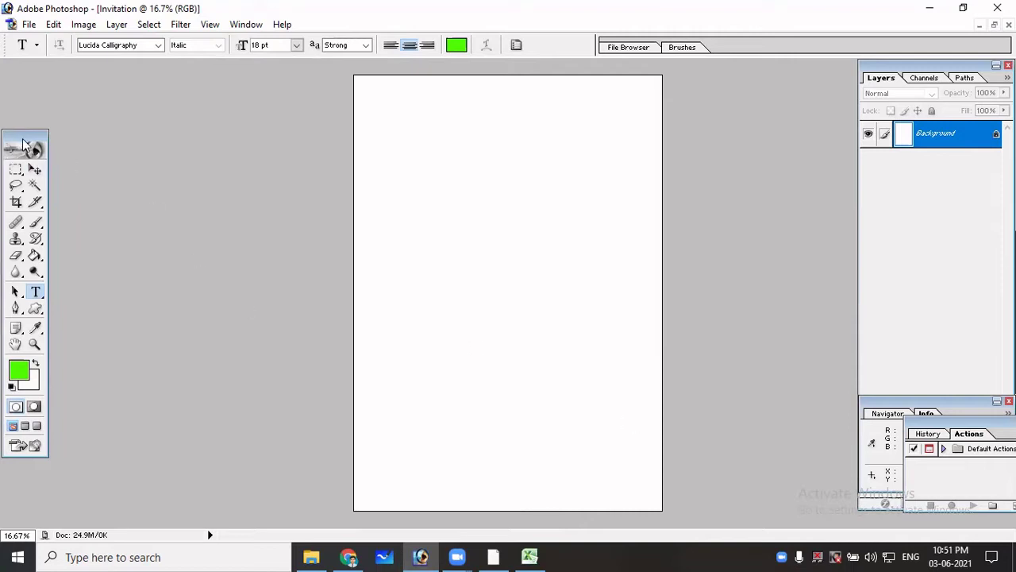
pyautogui.moveTo(24, 138); pyautogui.dragTo(25, 128)
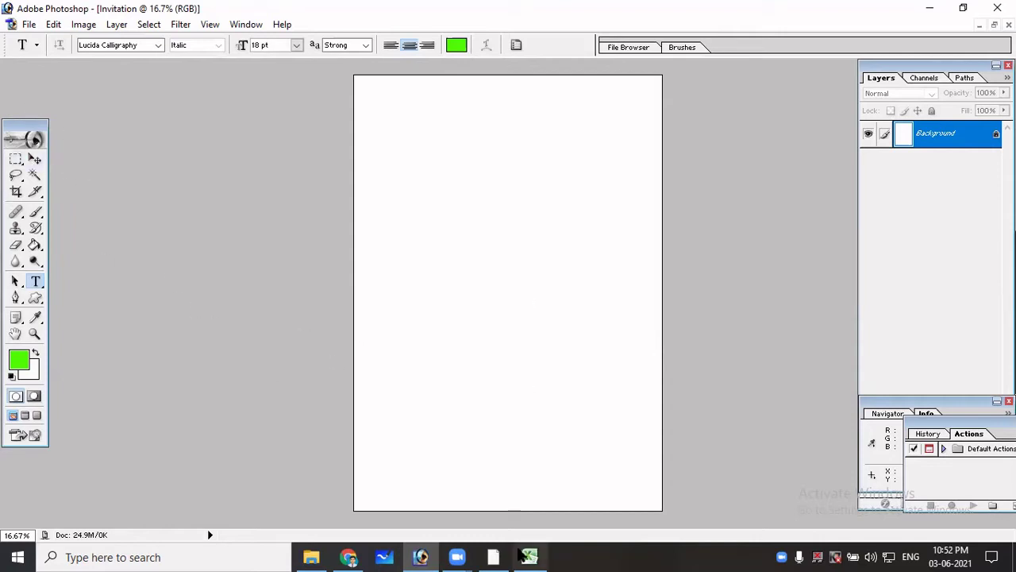
# Switch to PowerPoint, examine the labelled toolbox diagram on slide 4 in slide show view, and return to Photoshop.
pyautogui.click(493, 557)
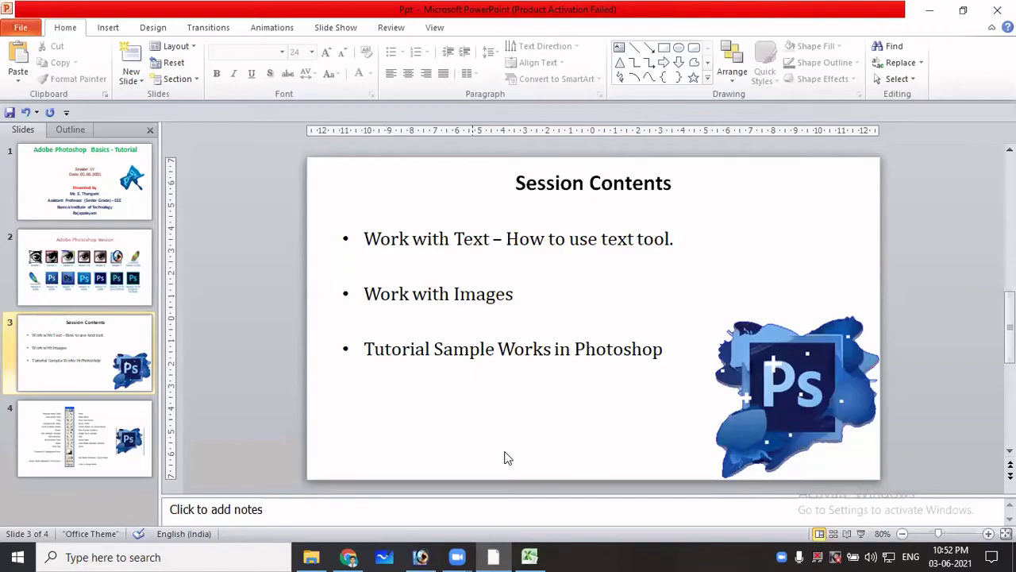
pyautogui.click(69, 434)
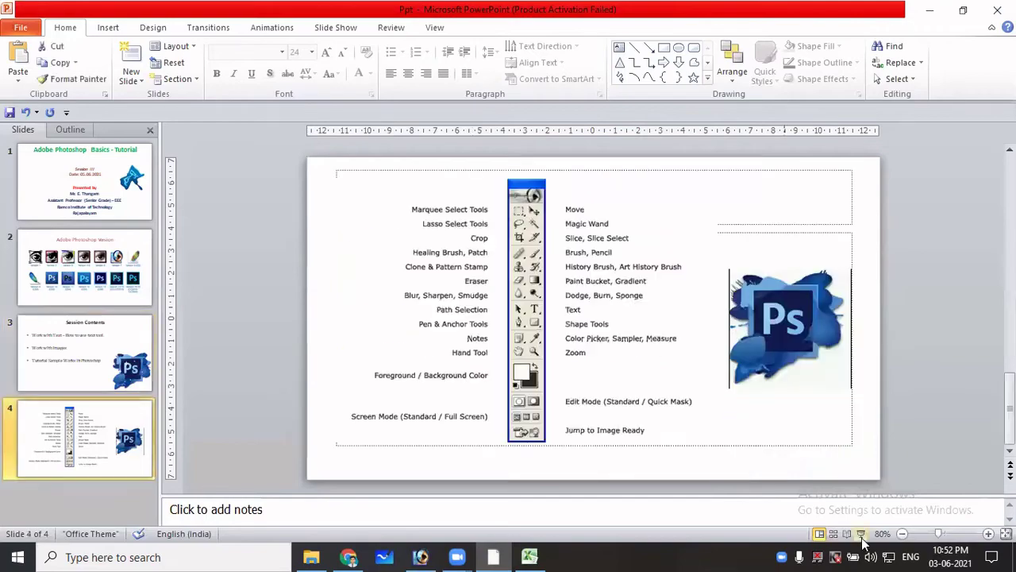
pyautogui.click(865, 533)
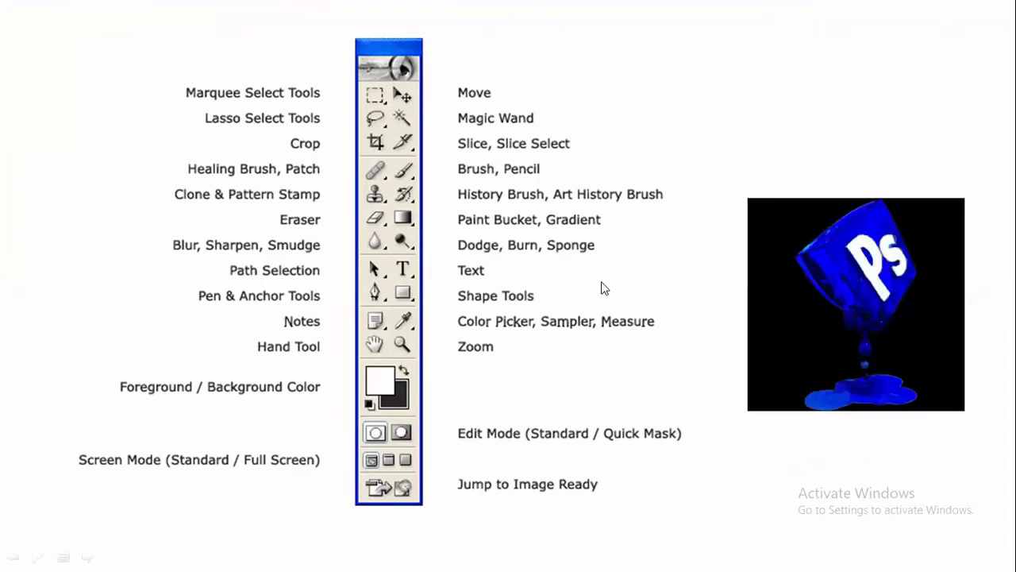
pyautogui.click(579, 311)
pyautogui.click(566, 347)
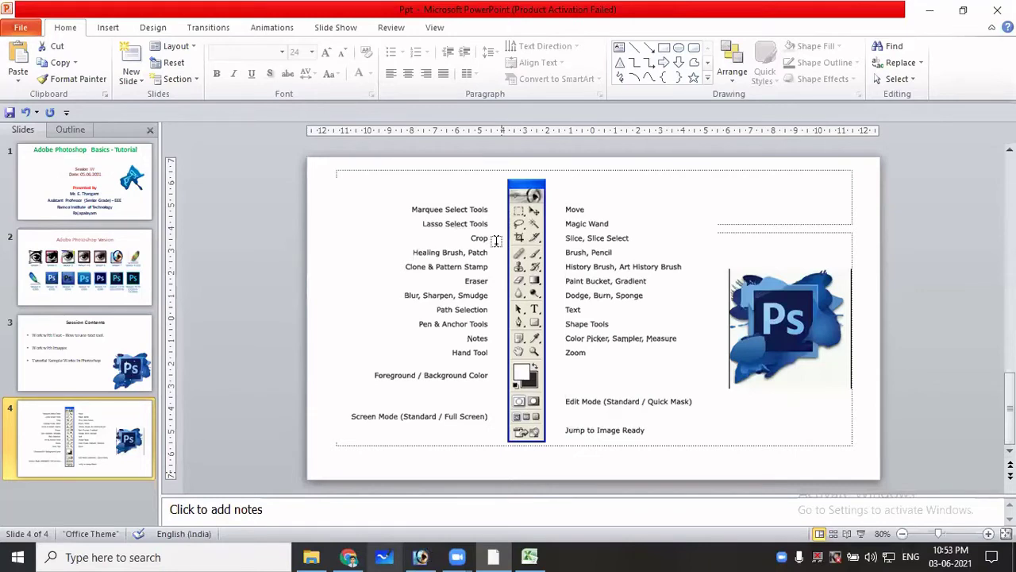
pyautogui.hotkey('alt', 'Tab')
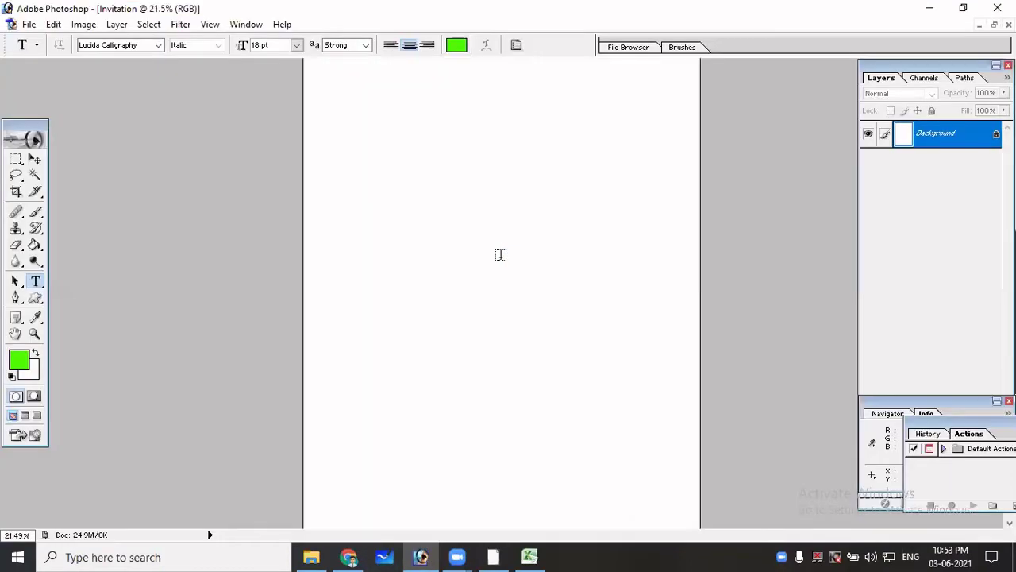
pyautogui.hotkey('ctrl', '-')
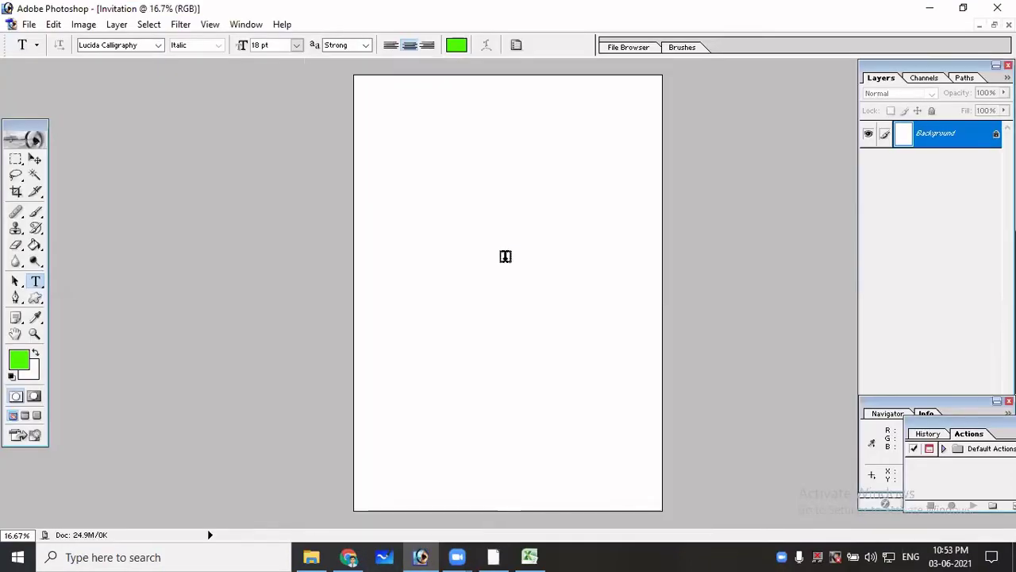
# Start an empty text layer near the middle of the page and leave text entry by switching to the Move tool.
pyautogui.click(505, 258)
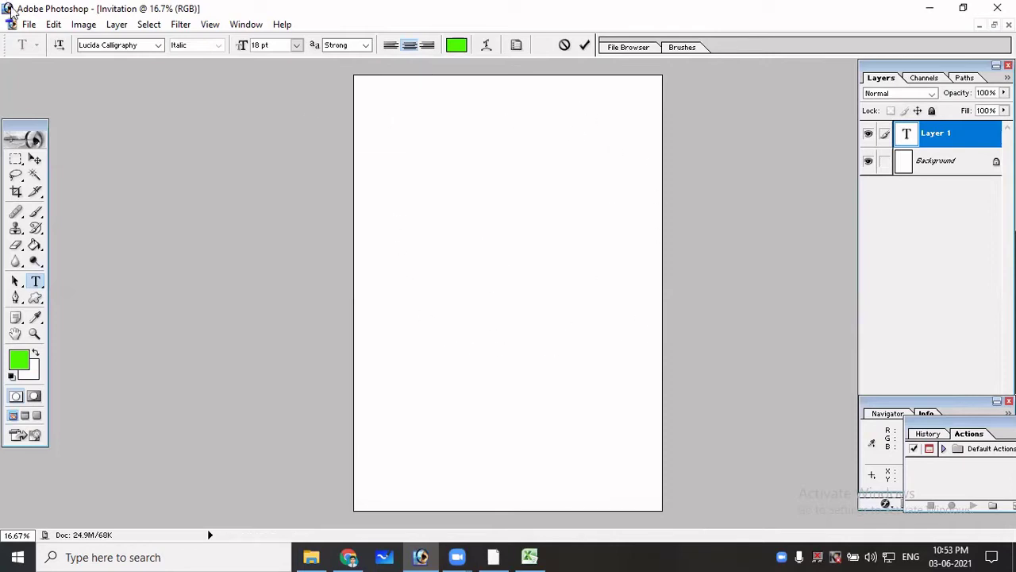
pyautogui.click(28, 25)
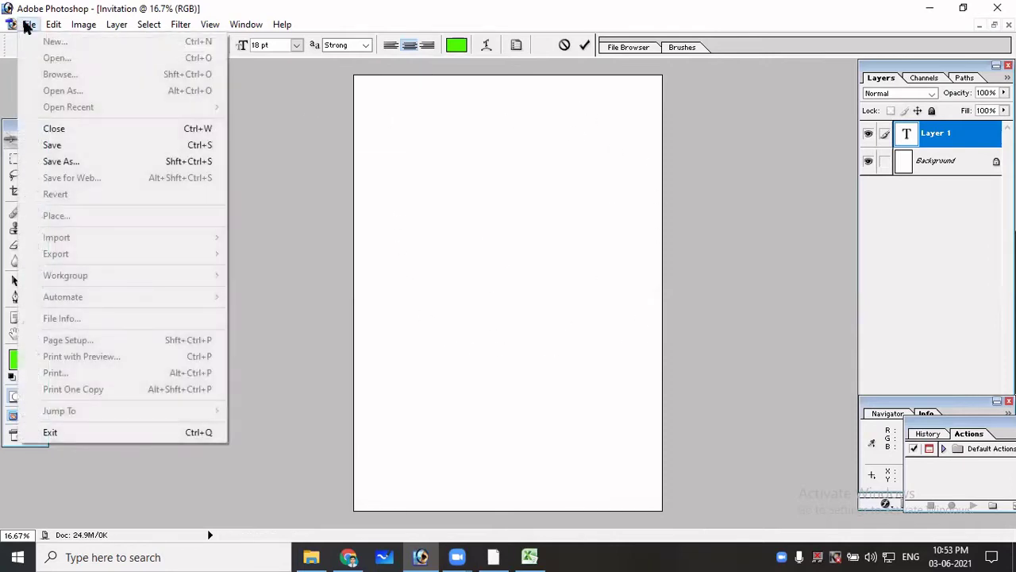
pyautogui.moveTo(53, 25)
pyautogui.click(32, 156)
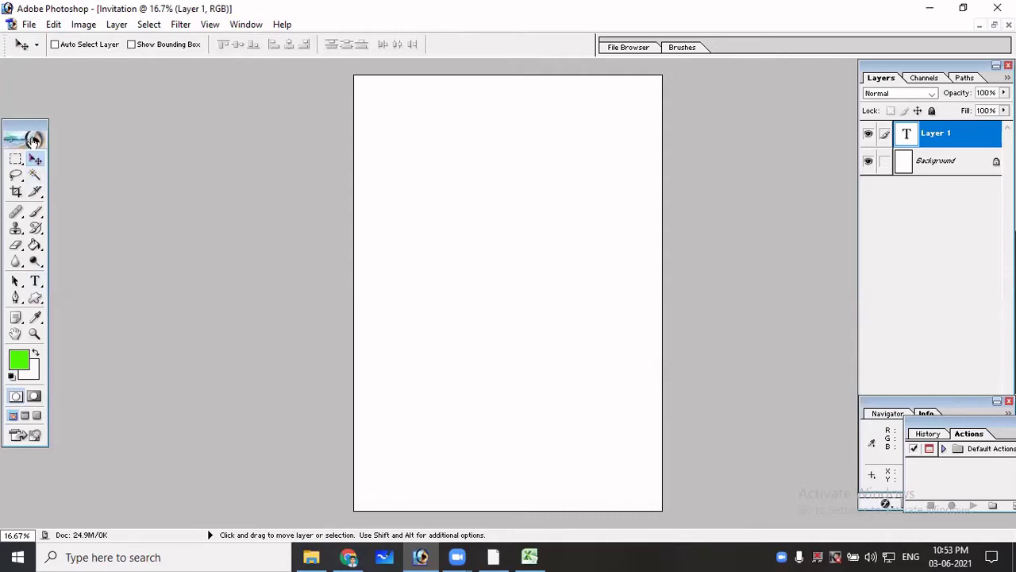
# Open pngtree-fresh-natural-product-poster-background-image_146684 from the Photoshop Workshop folder and place its window beside the Invitation window.
pyautogui.click(28, 24)
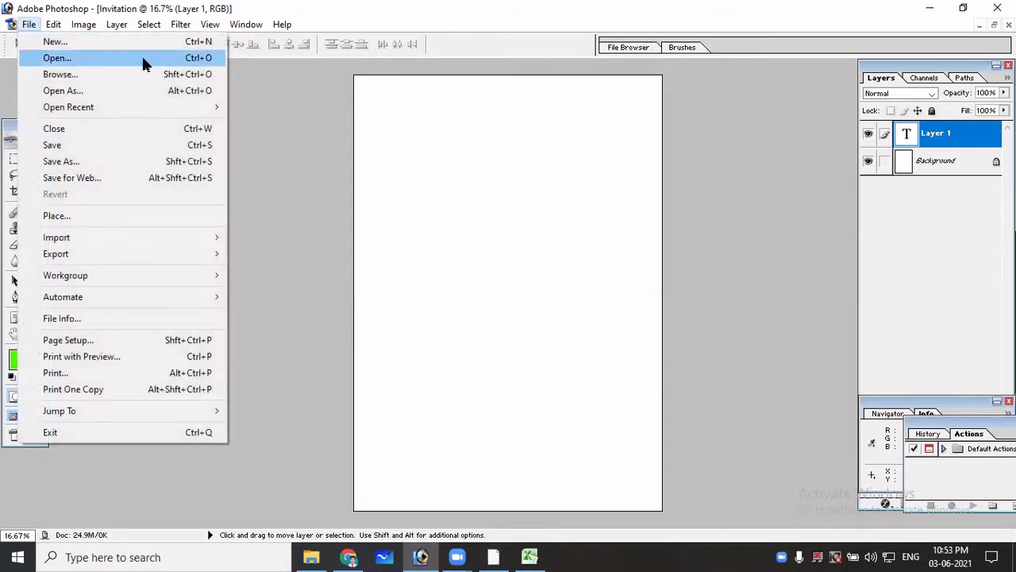
pyautogui.click(131, 56)
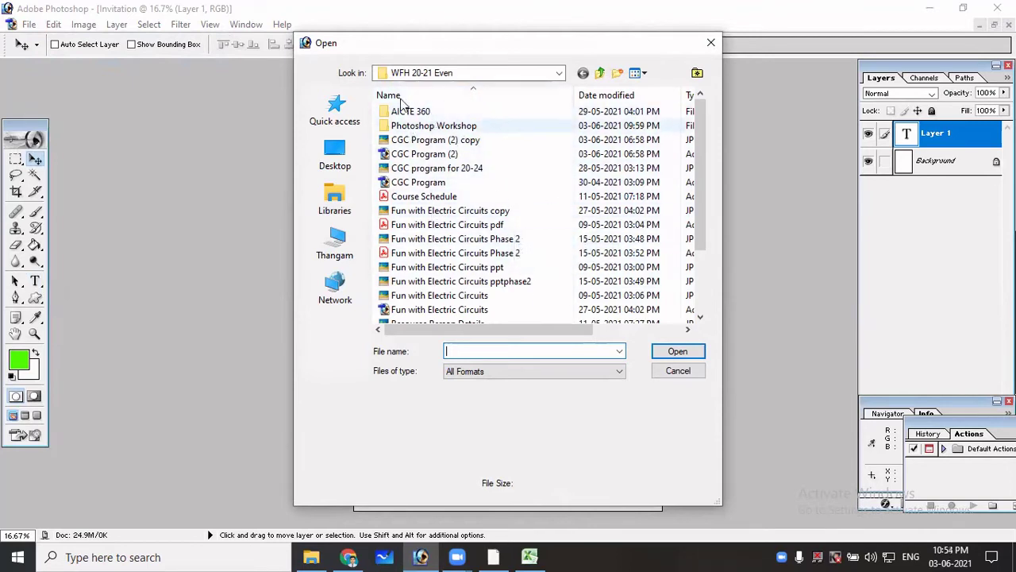
pyautogui.doubleClick(446, 127)
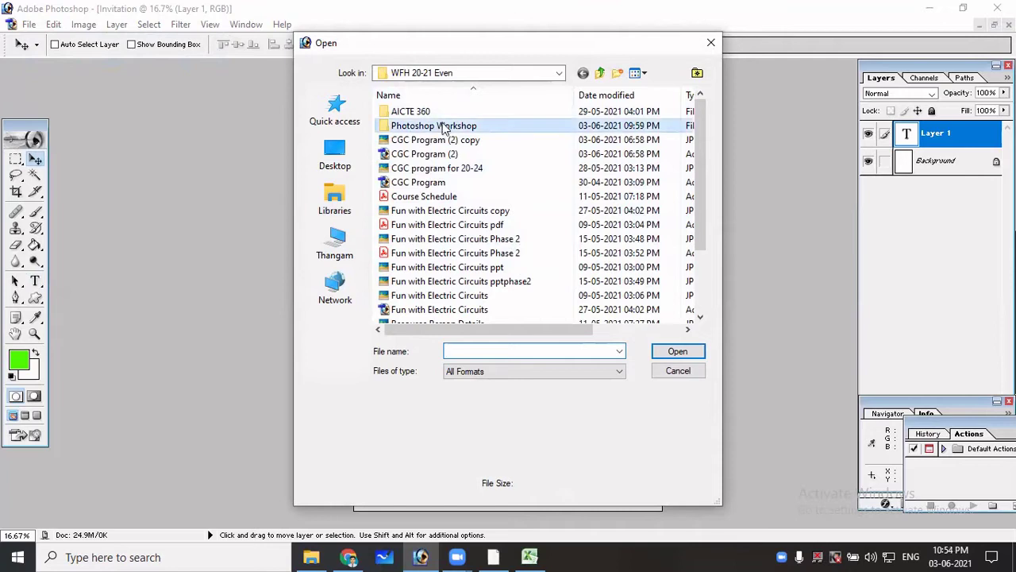
pyautogui.scroll(-3, 531, 198)
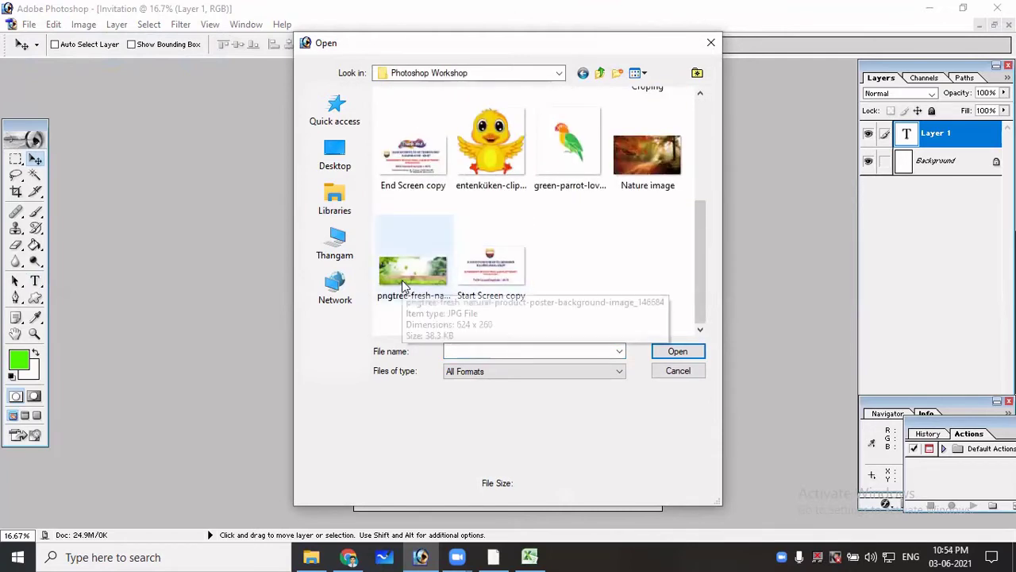
pyautogui.scroll(3, 559, 235)
pyautogui.scroll(-3, 548, 238)
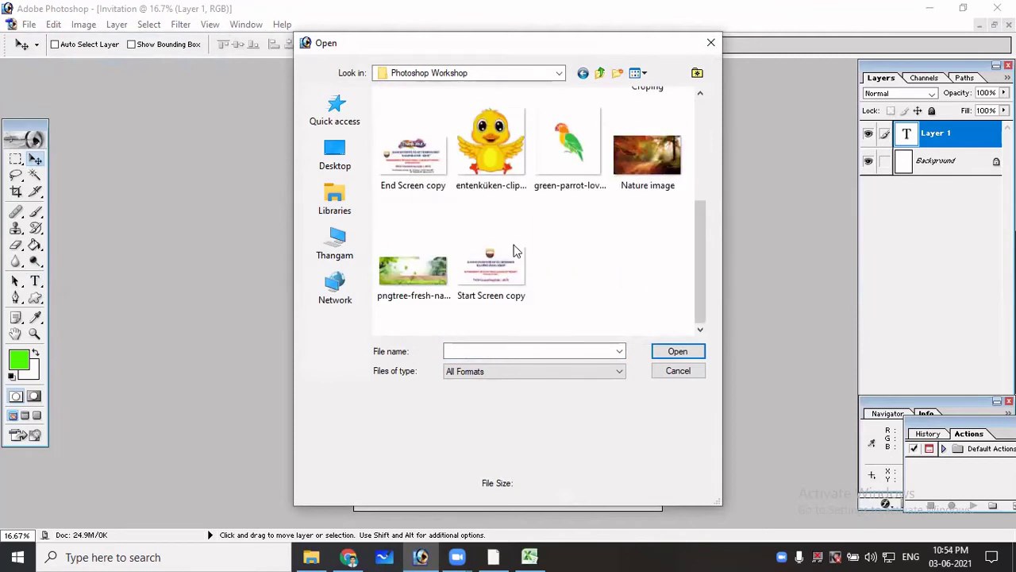
pyautogui.click(445, 284)
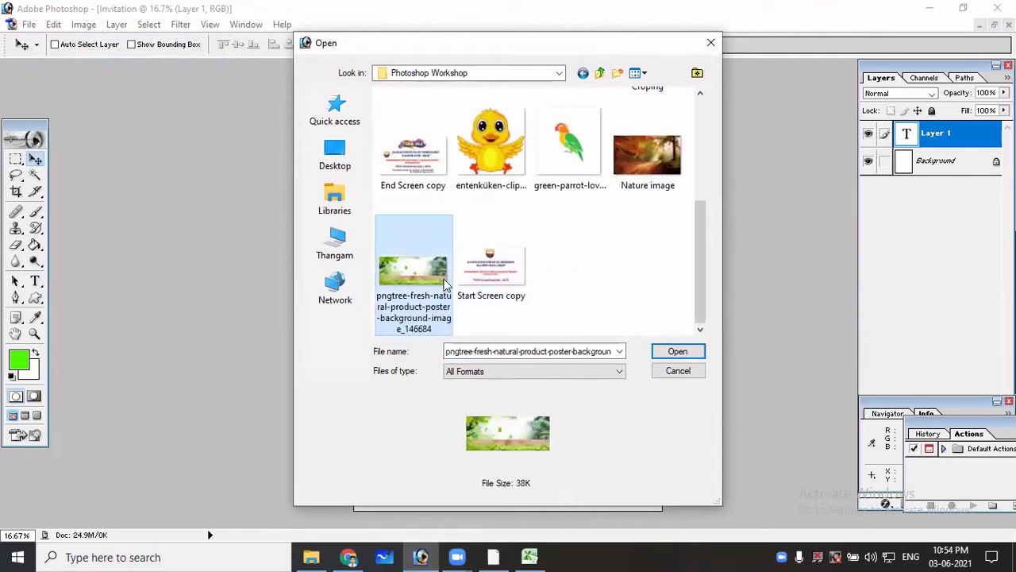
pyautogui.click(664, 352)
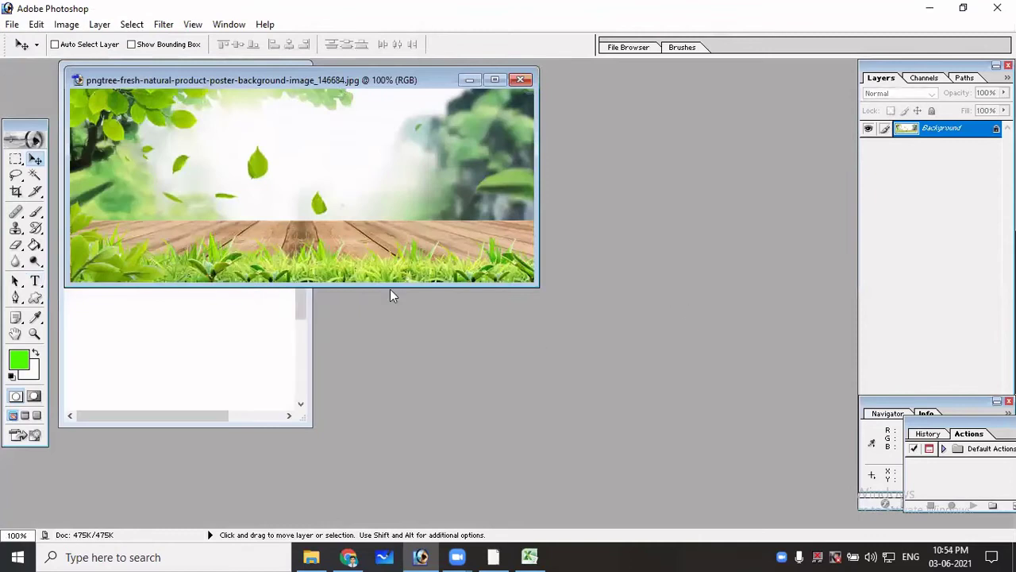
pyautogui.moveTo(290, 86); pyautogui.dragTo(621, 114)
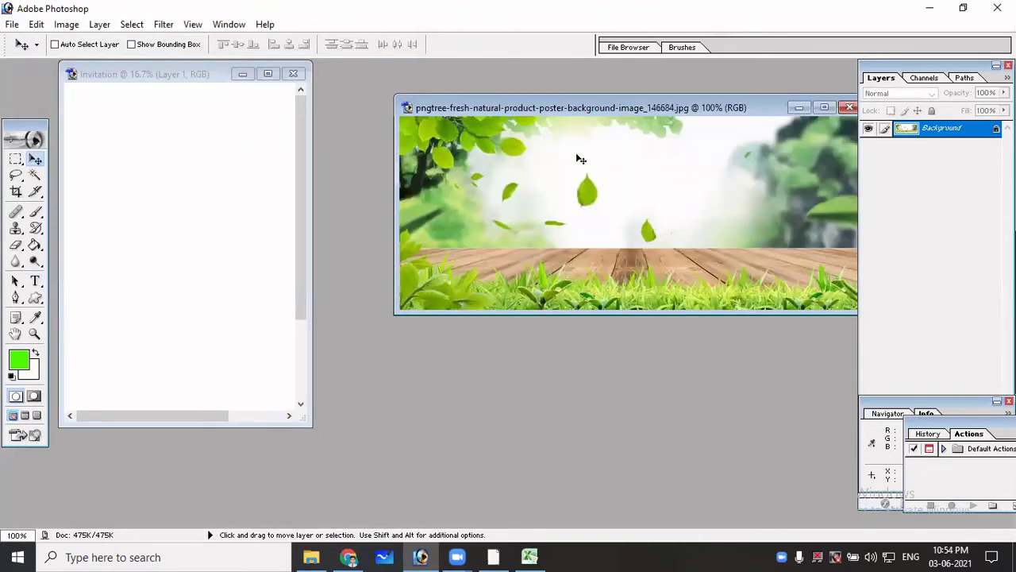
pyautogui.moveTo(462, 107); pyautogui.dragTo(394, 102)
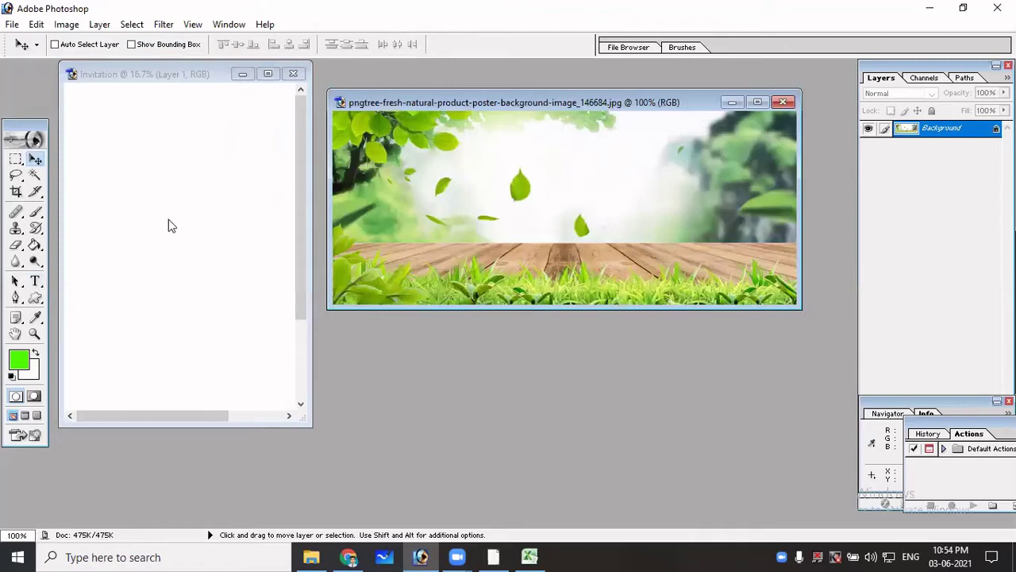
# Copy the leafy background image onto the middle of the Invitation page with the Move tool.
pyautogui.click(199, 212)
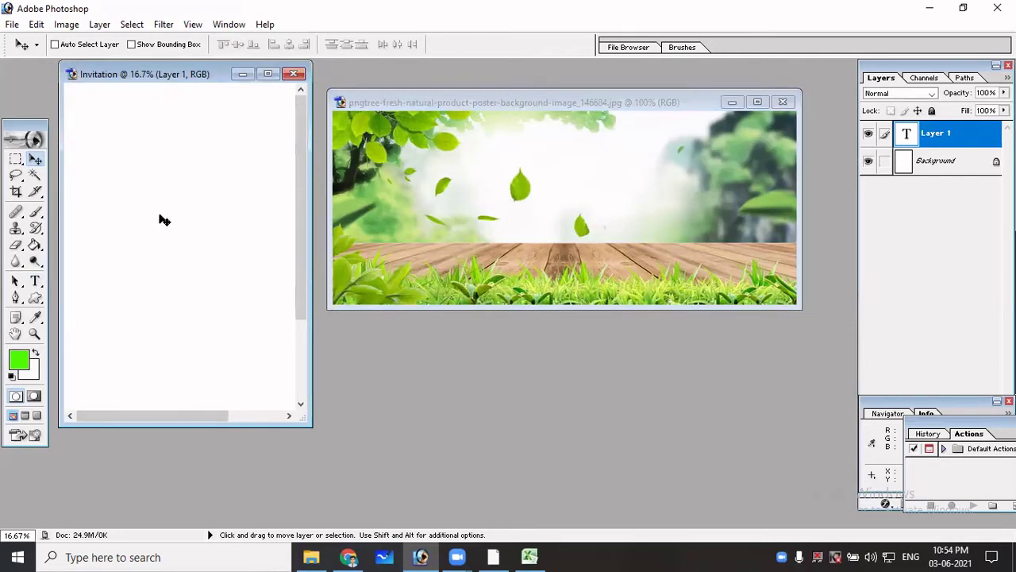
pyautogui.click(14, 160)
pyautogui.click(34, 159)
pyautogui.click(520, 211)
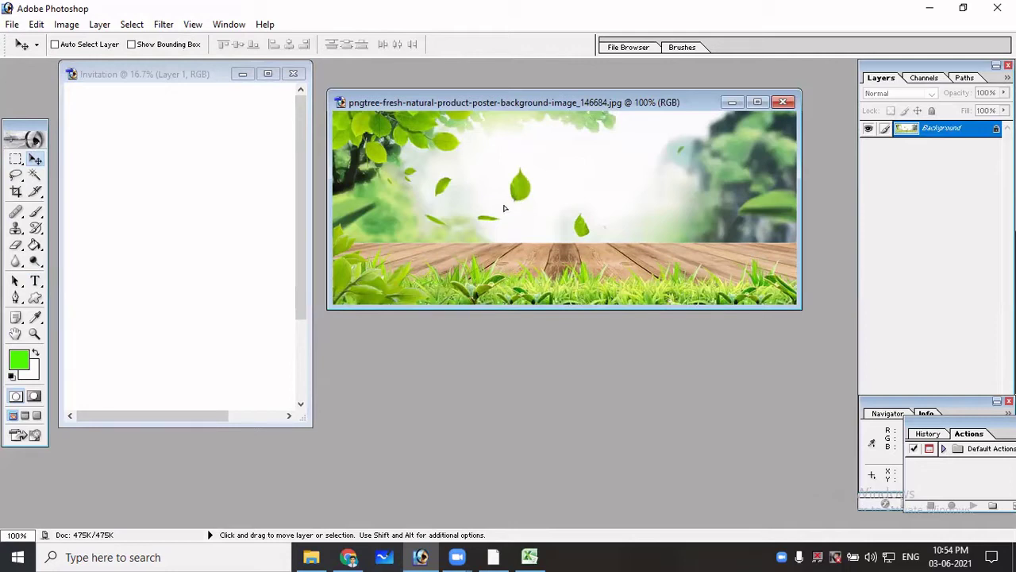
pyautogui.moveTo(306, 240); pyautogui.dragTo(210, 239)
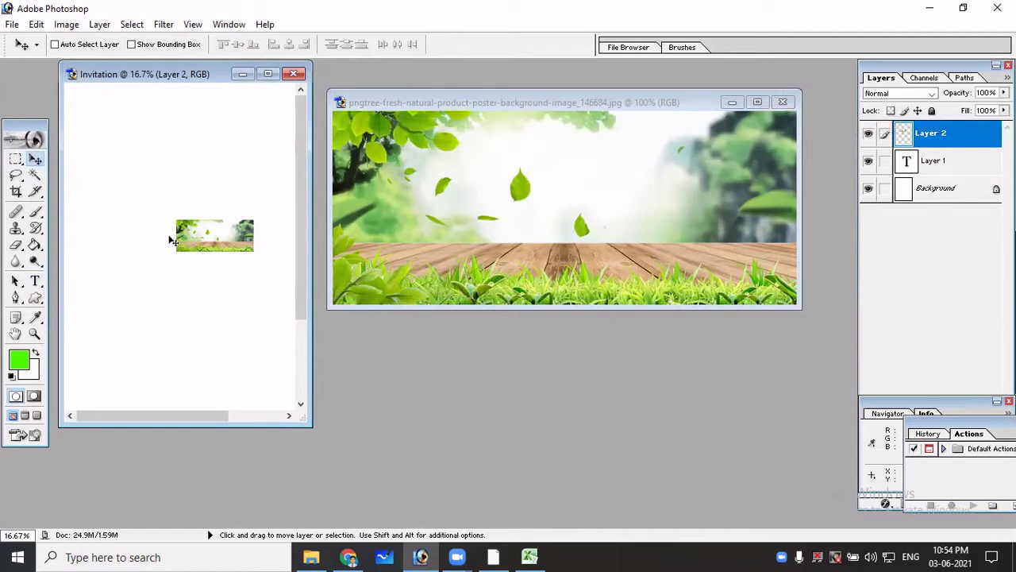
# Undo copying the leafy background image into the Invitation document.
pyautogui.hotkey('ctrl', 'z')
pyautogui.hotkey('ctrl', 'z')
pyautogui.hotkey('ctrl', 'z')
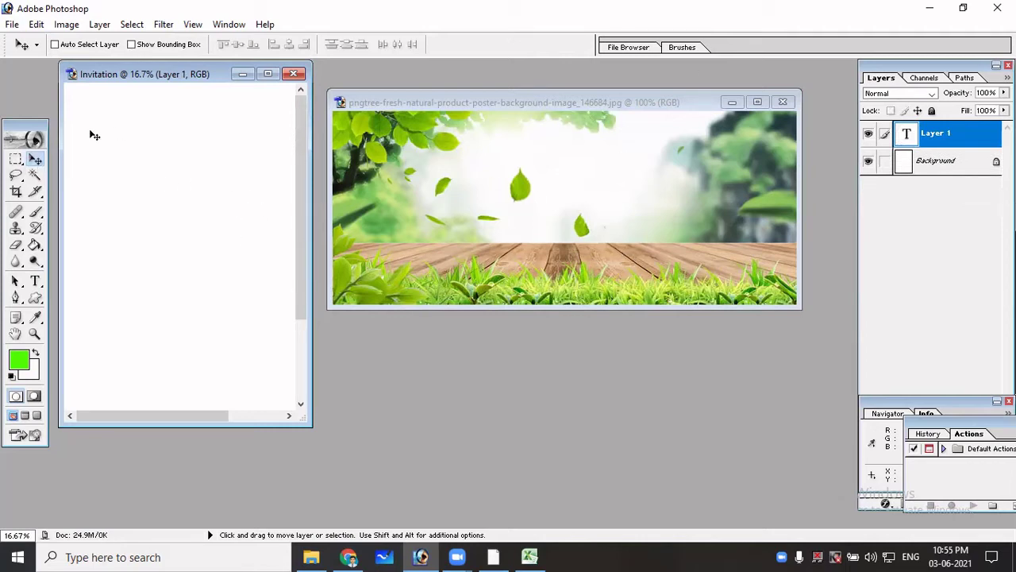
# Use the Move tool to copy the leafy background image onto the upper half of the Invitation page.
pyautogui.click(15, 160)
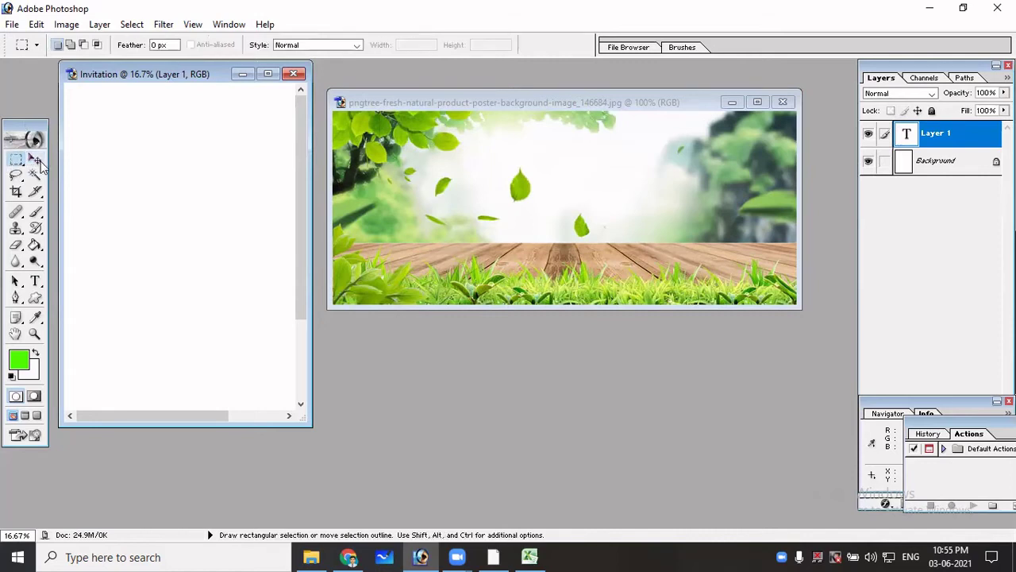
pyautogui.click(36, 161)
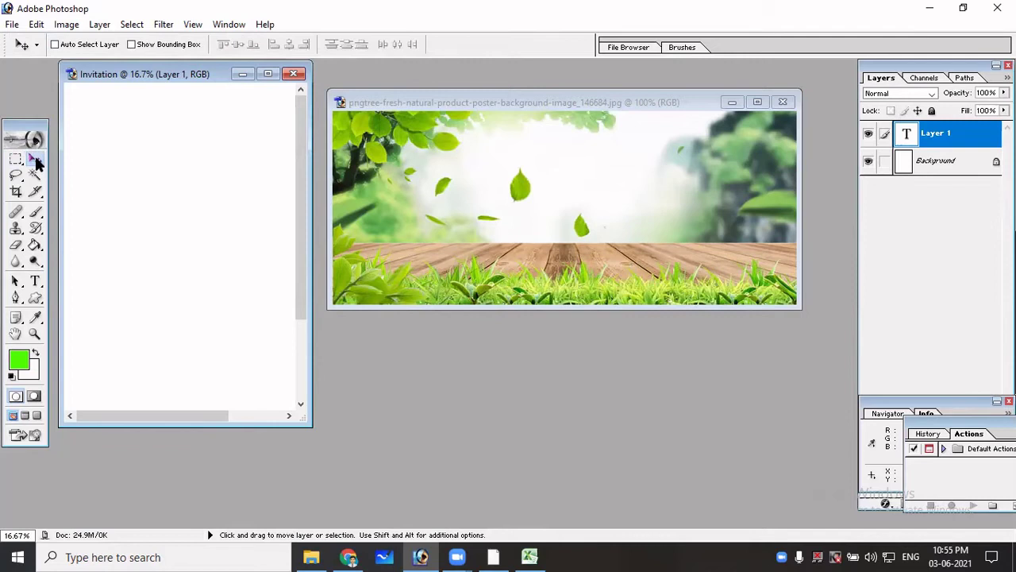
pyautogui.click(481, 188)
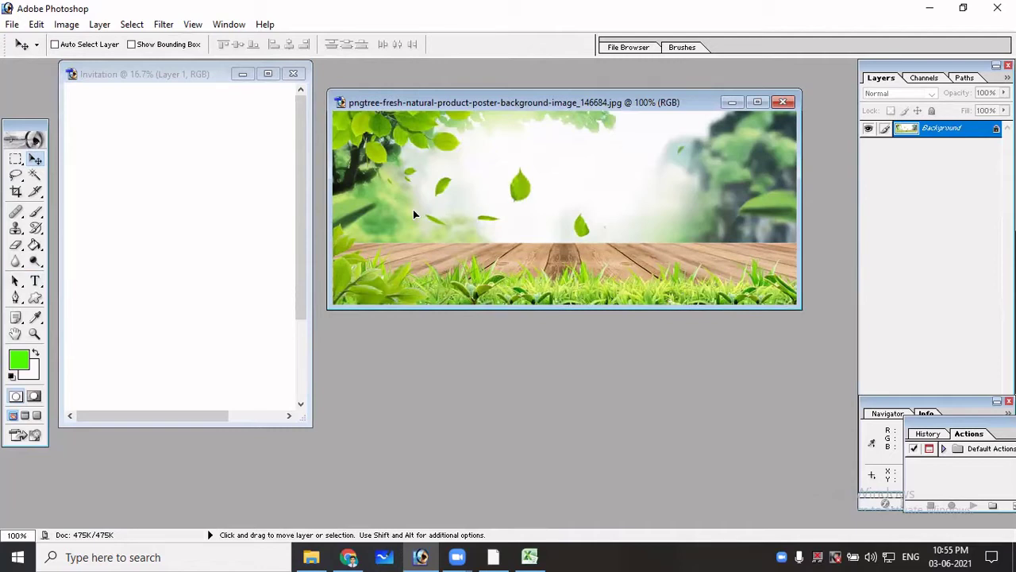
pyautogui.moveTo(349, 216); pyautogui.dragTo(212, 203)
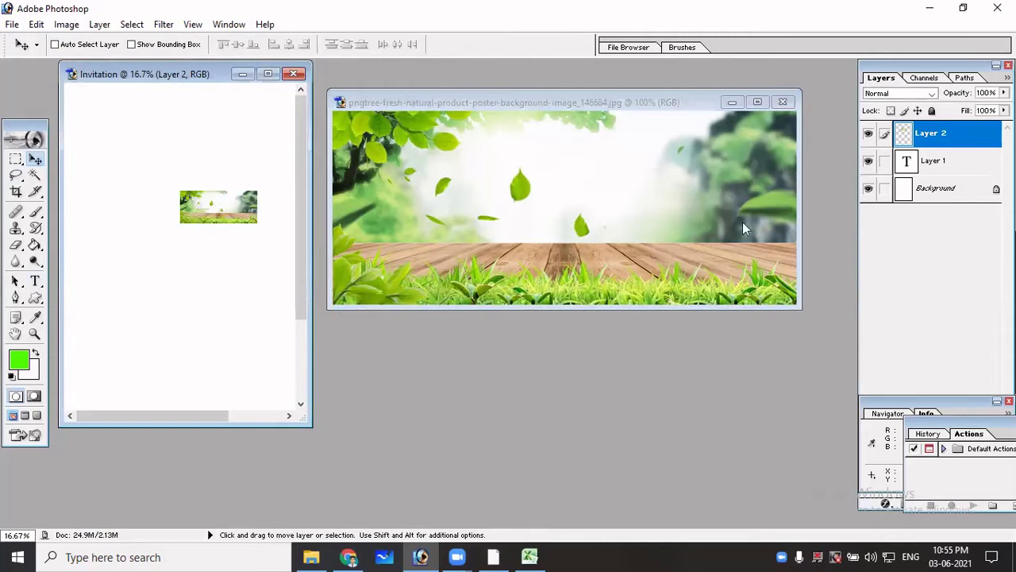
# Close the source image and maximize the Invitation document window.
pyautogui.click(779, 106)
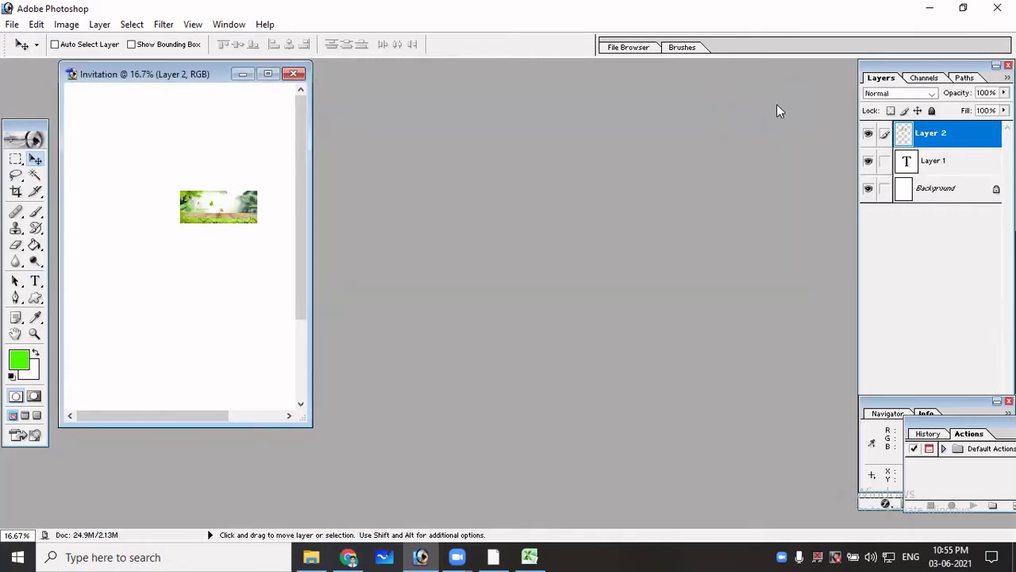
pyautogui.click(268, 73)
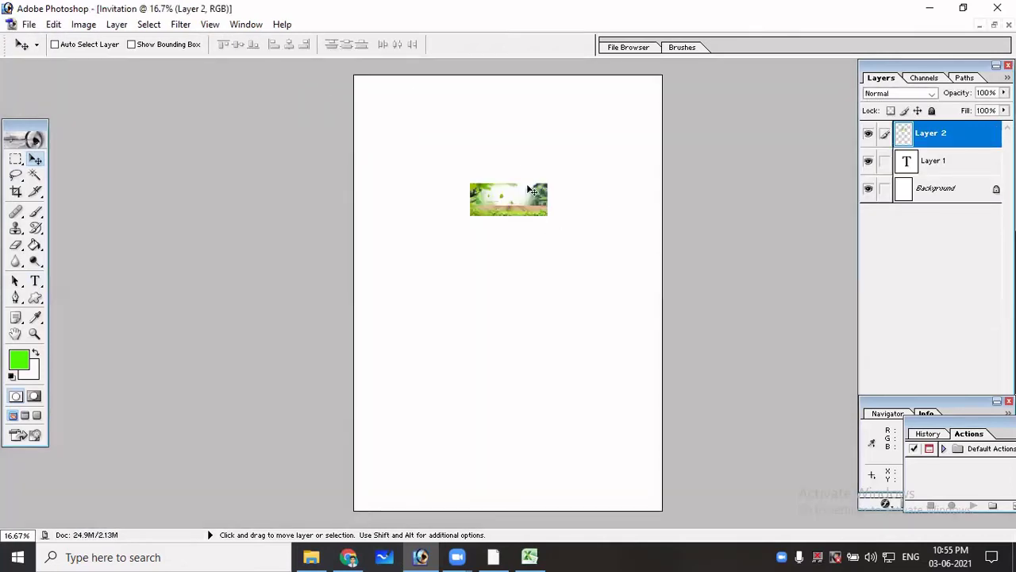
# Examine the placed image on the page at several zoom levels up to 50%, ending at 16.67%.
pyautogui.hotkey('ctrl', '-')
pyautogui.hotkey('ctrl', '-')
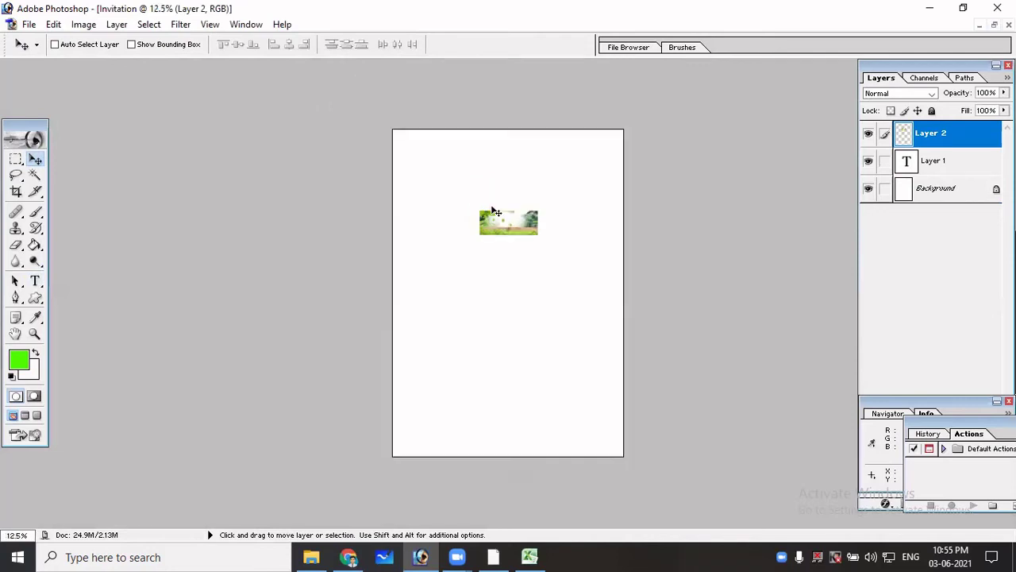
pyautogui.hotkey('ctrl', '+')
pyautogui.hotkey('ctrl', '+')
pyautogui.hotkey('ctrl', '+')
pyautogui.hotkey('ctrl', '+')
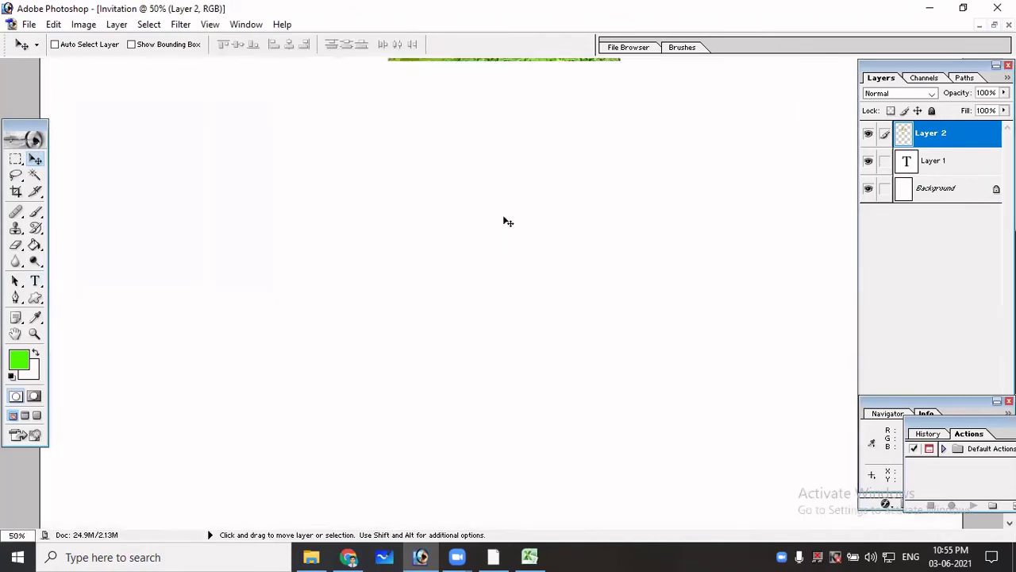
pyautogui.hotkey('ctrl', '-')
pyautogui.hotkey('ctrl', '+')
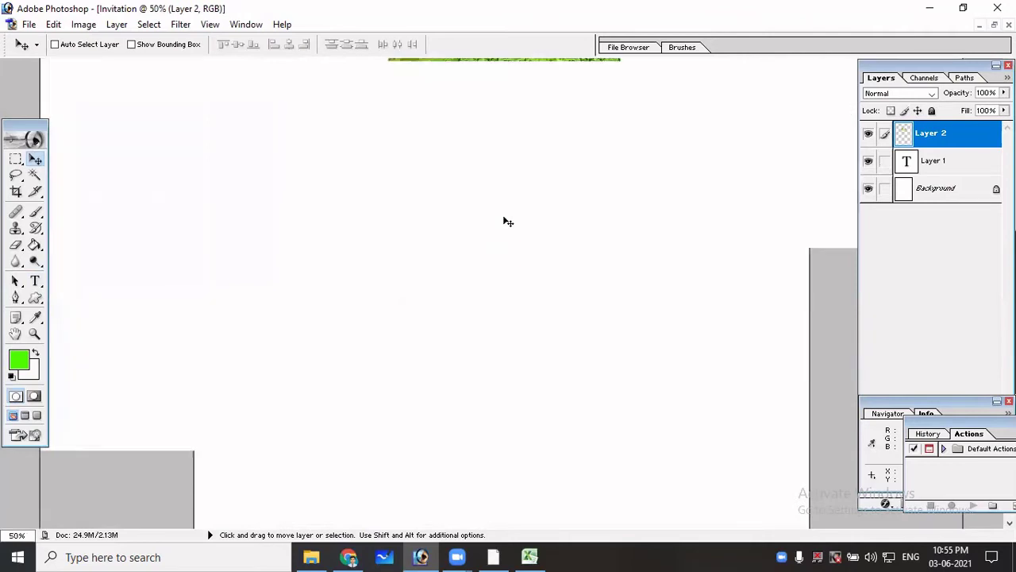
pyautogui.scroll(5, 508, 221)
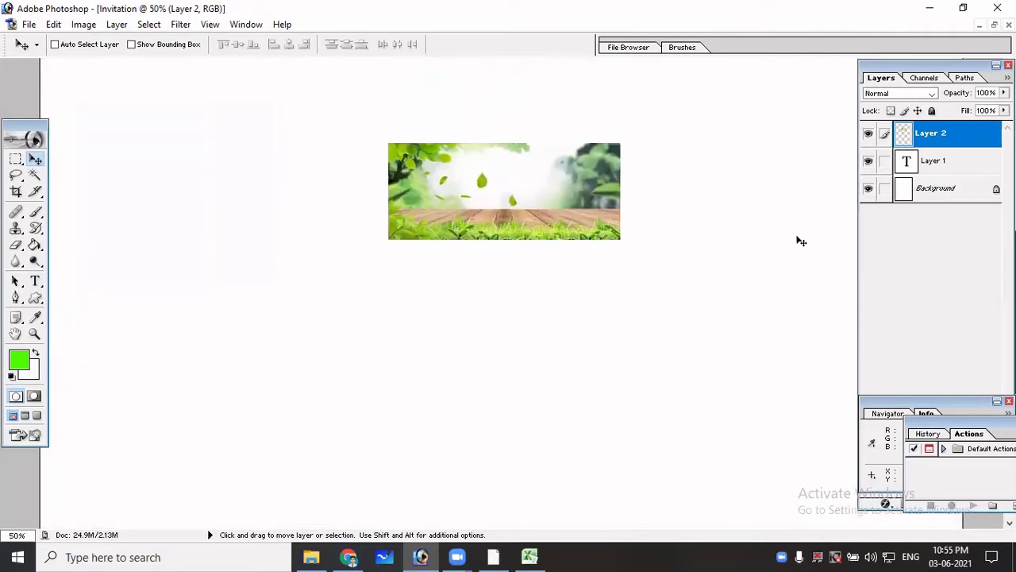
pyautogui.hotkey('ctrl', '-')
pyautogui.hotkey('ctrl', '-')
pyautogui.hotkey('ctrl', '-')
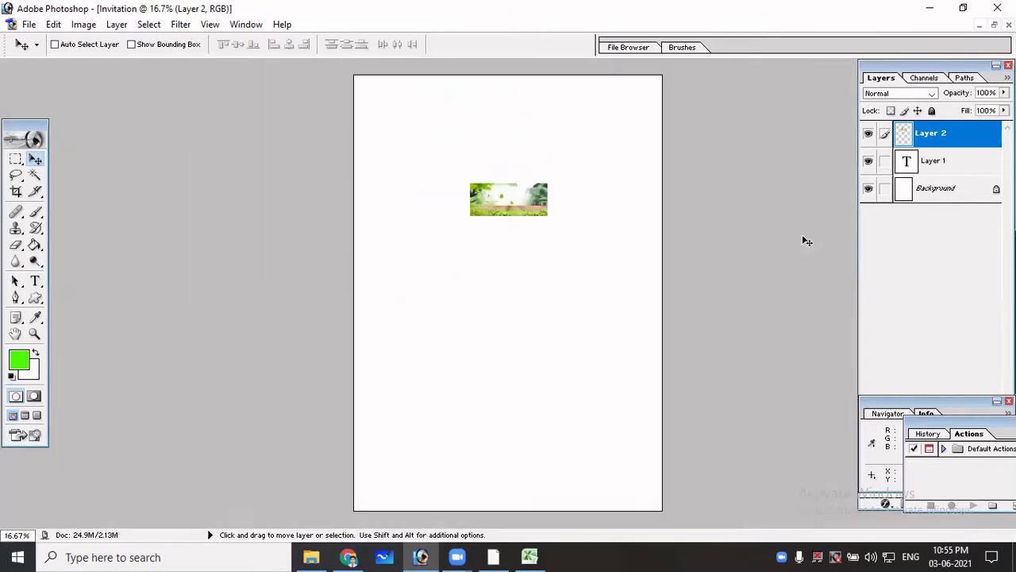
# Delete the empty text layer, Layer 1, from the Invitation document.
pyautogui.rightClick(509, 196)
pyautogui.click(529, 207)
pyautogui.click(933, 195)
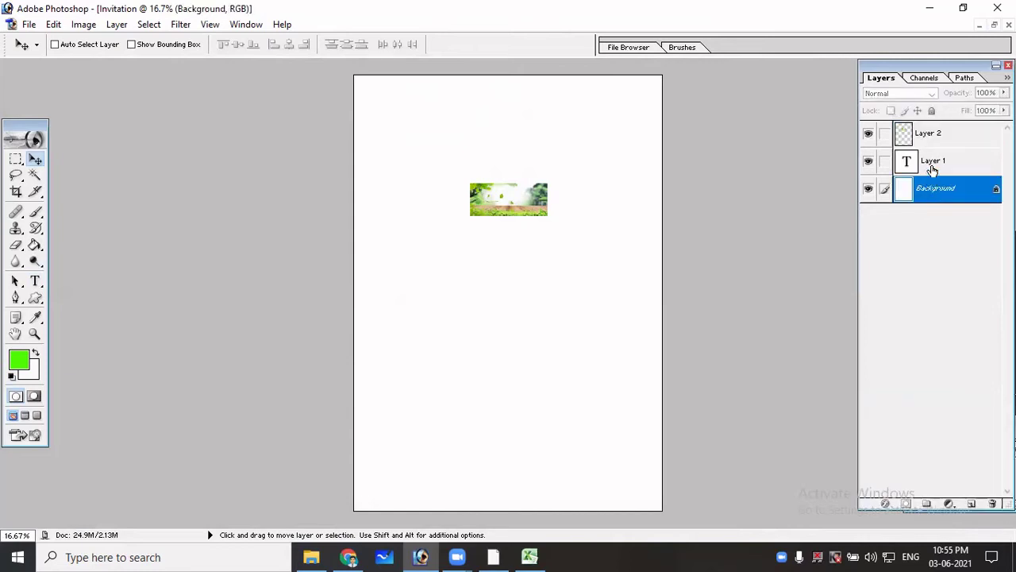
pyautogui.click(933, 167)
pyautogui.rightClick(931, 167)
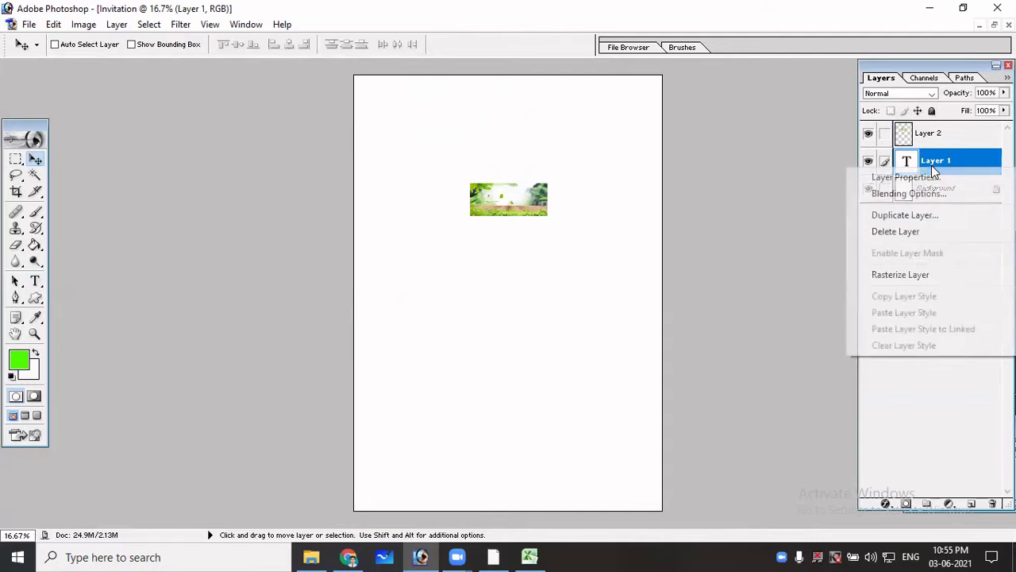
pyautogui.click(897, 231)
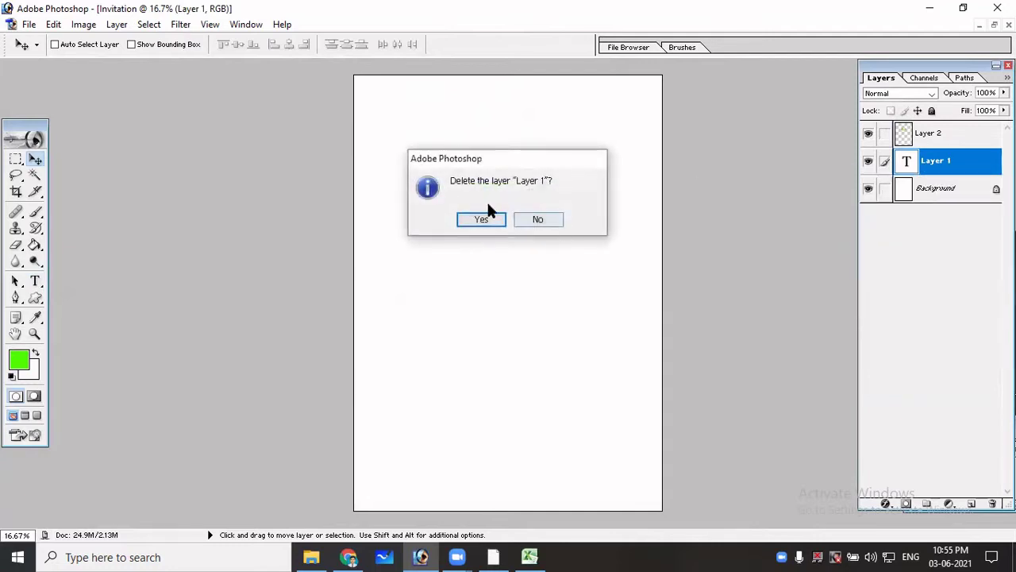
pyautogui.click(485, 217)
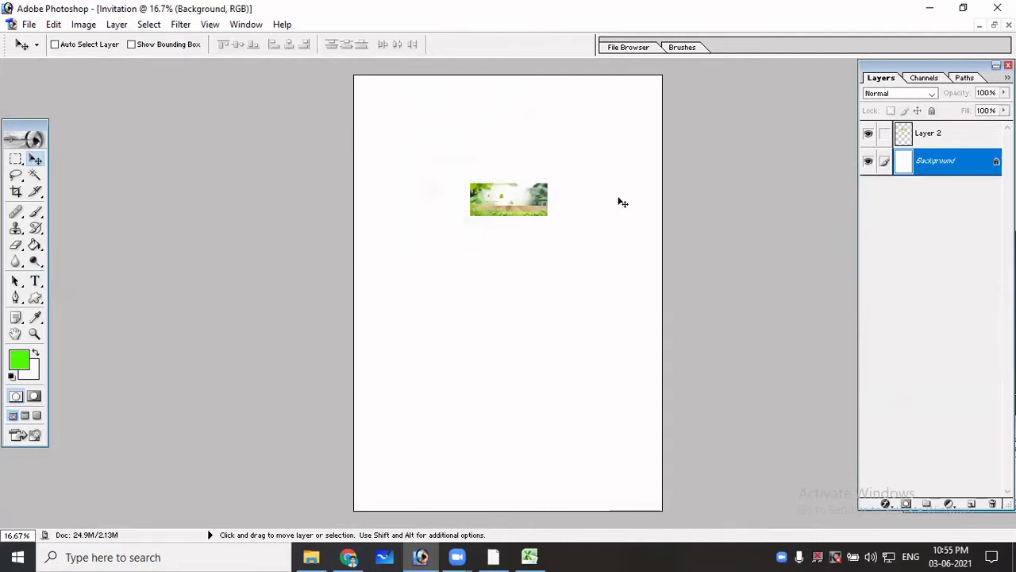
# Try to move the placed image downward with the Background layer selected instead of Layer 2.
pyautogui.click(935, 146)
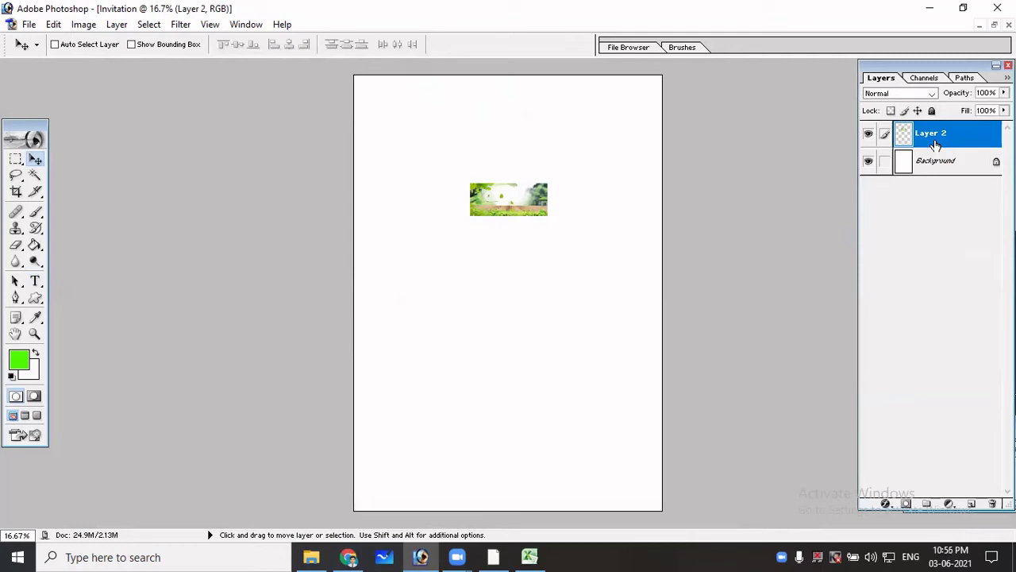
pyautogui.click(937, 167)
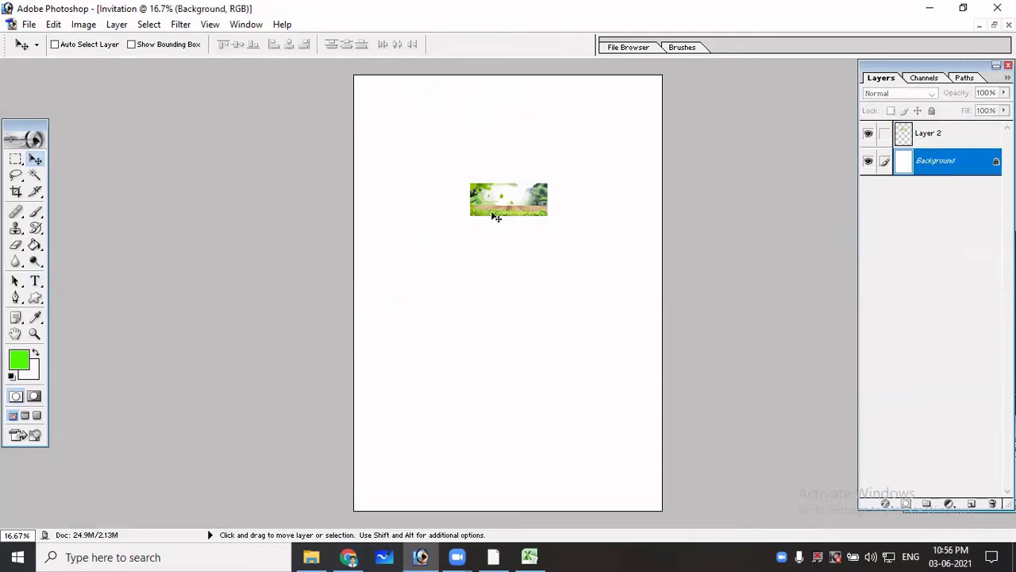
pyautogui.moveTo(530, 186); pyautogui.dragTo(531, 227)
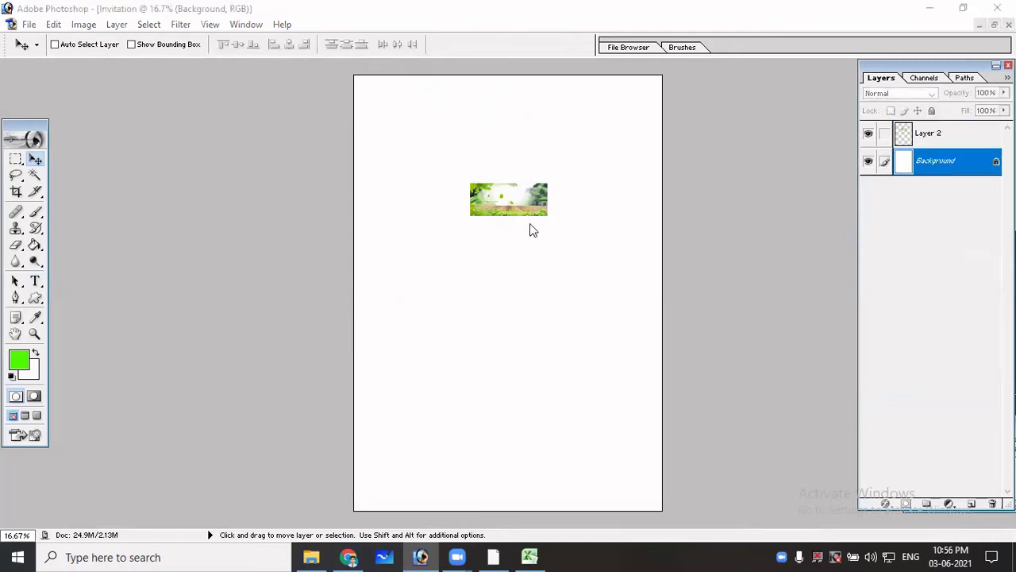
pyautogui.click(532, 219)
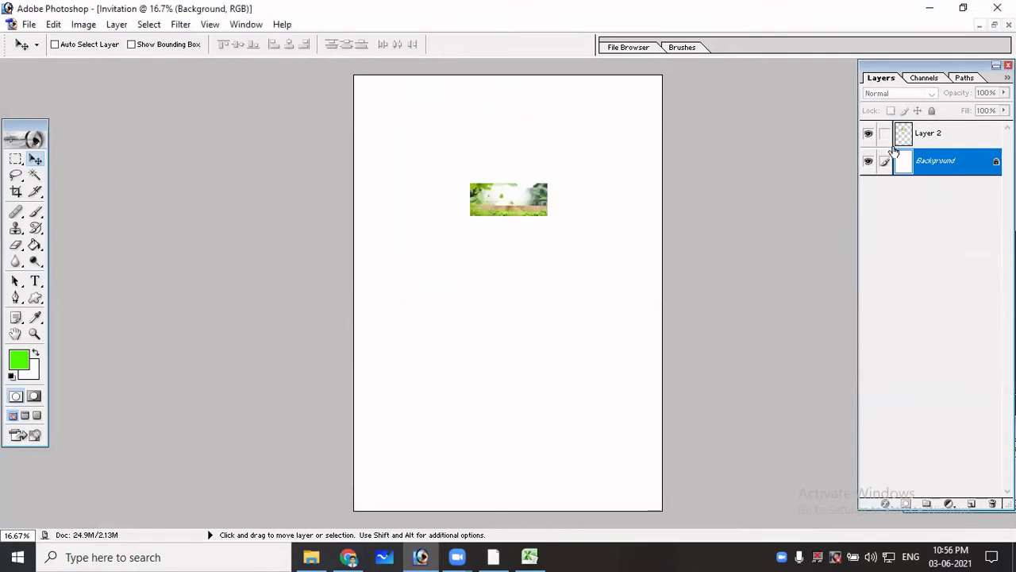
# Select Layer 2 and move the placed nature image slightly down the page.
pyautogui.click(930, 133)
pyautogui.moveTo(492, 214)
pyautogui.mouseDown()
pyautogui.moveTo(467, 181)
pyautogui.moveTo(492, 176)
pyautogui.moveTo(502, 161)
pyautogui.moveTo(496, 207)
pyautogui.mouseUp()
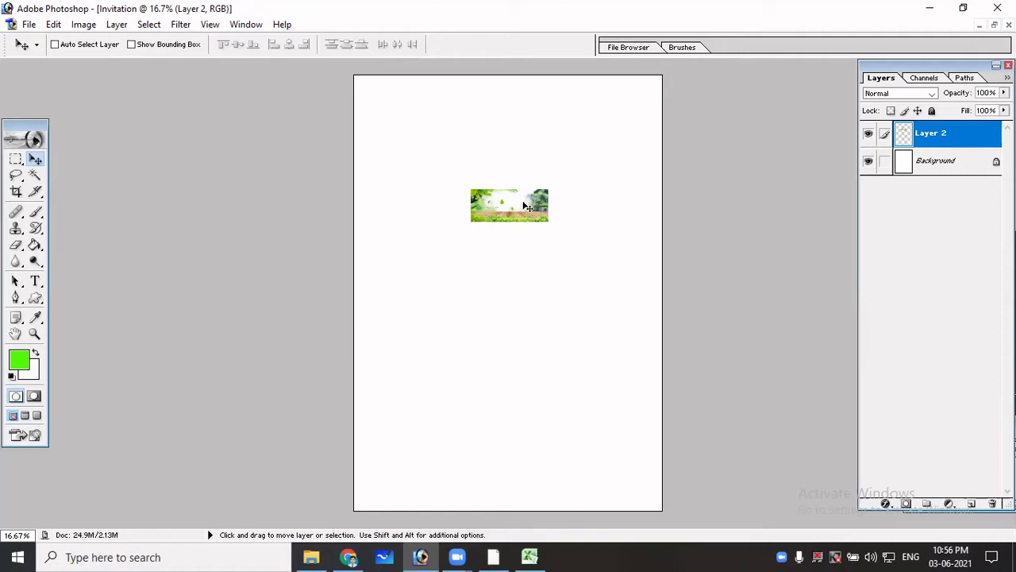
pyautogui.hotkey('ctrl', 't')
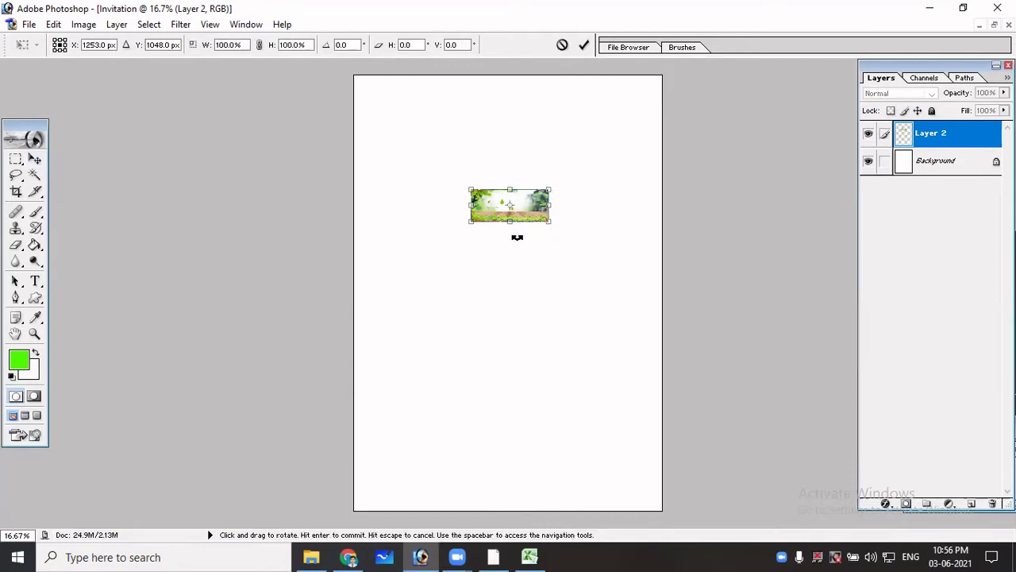
pyautogui.press('Return')
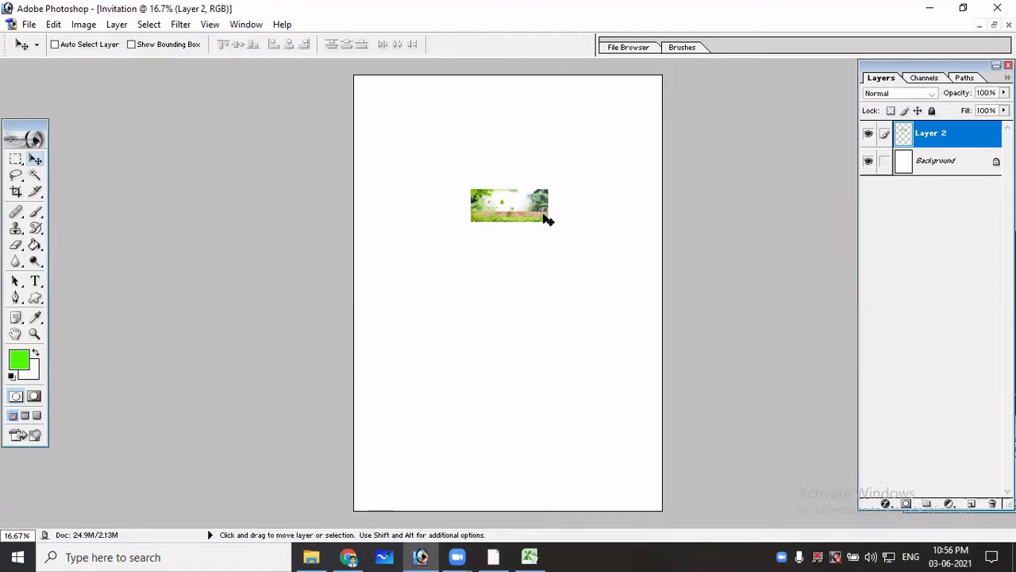
pyautogui.rightClick(494, 213)
pyautogui.click(517, 224)
# Try stretching the placed image unevenly with Free Transform, to about 743.5% height and wider on both sides, and undo the stretch.
pyautogui.hotkey('ctrl', 't')
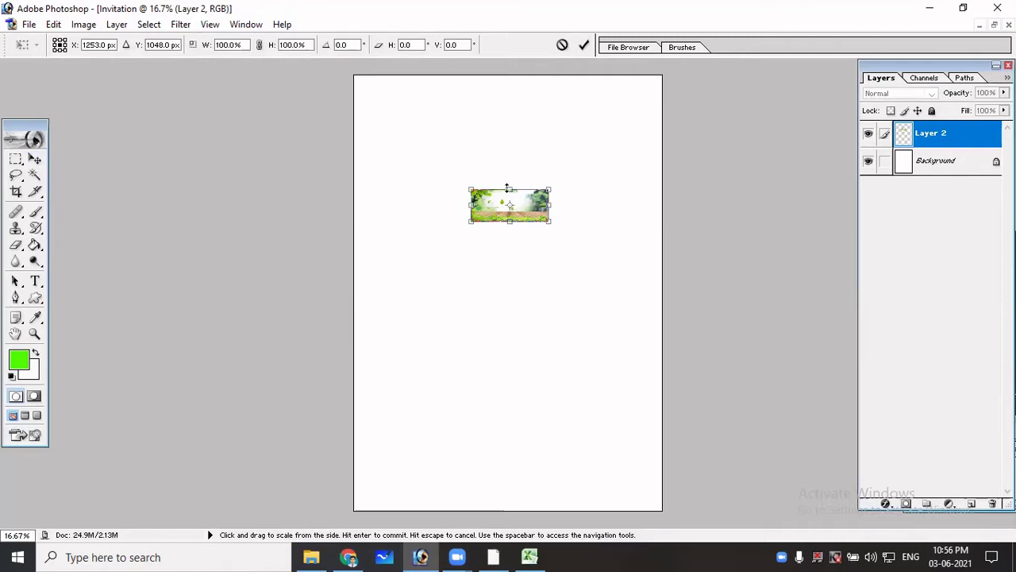
pyautogui.moveTo(511, 189); pyautogui.dragTo(508, 119)
pyautogui.moveTo(507, 226); pyautogui.dragTo(509, 360)
pyautogui.moveTo(552, 239); pyautogui.dragTo(634, 241)
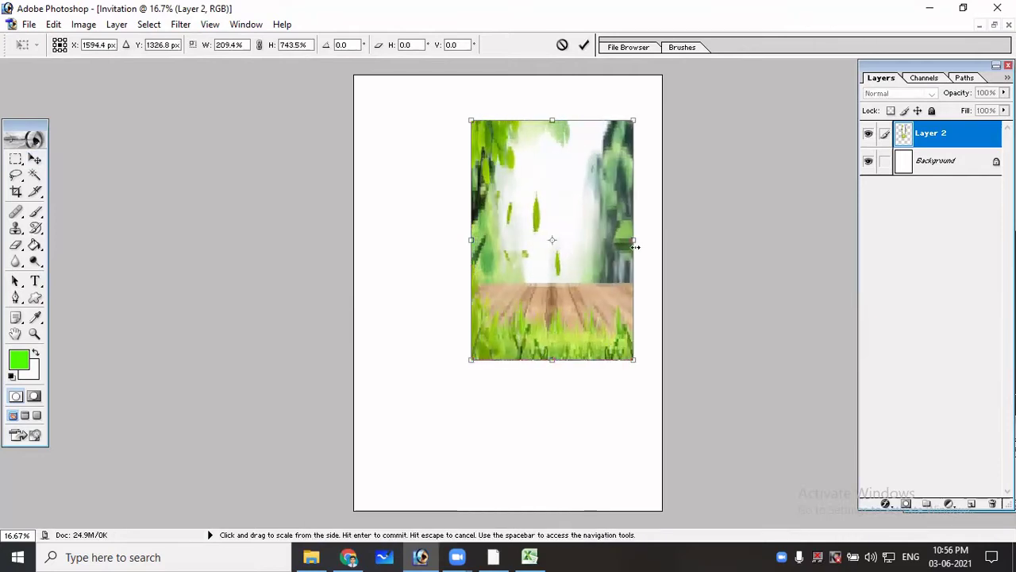
pyautogui.moveTo(470, 241); pyautogui.dragTo(390, 241)
pyautogui.press('Return')
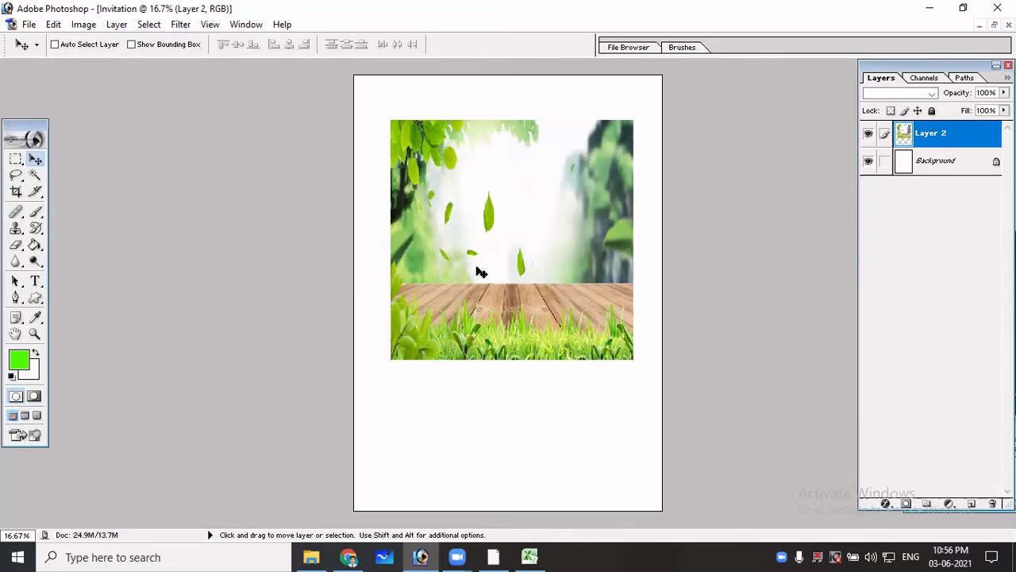
pyautogui.hotkey('ctrl', 'z')
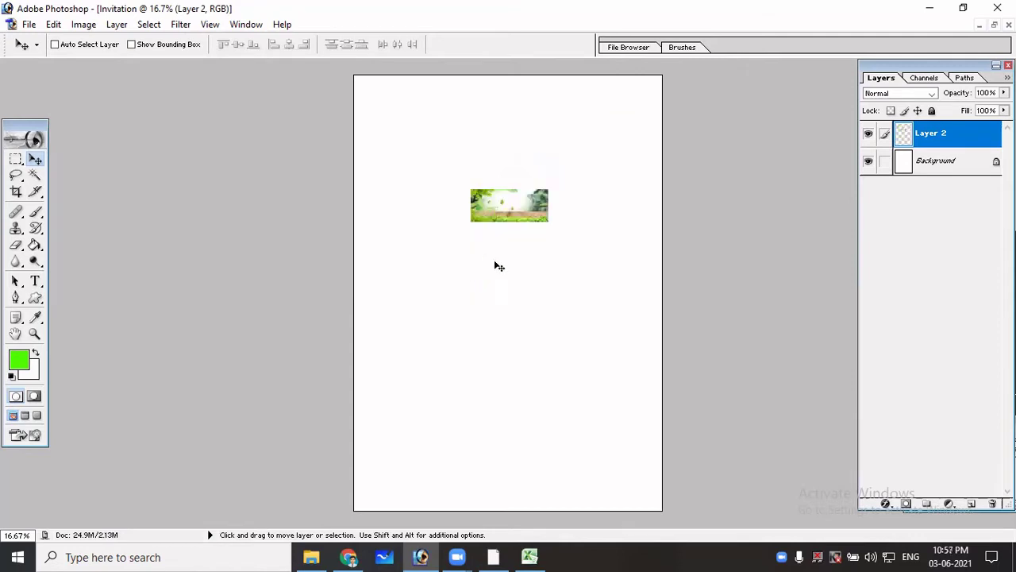
# Scale the placed image proportionally to about 359% and move it against the page's left edge.
pyautogui.hotkey('ctrl', 't')
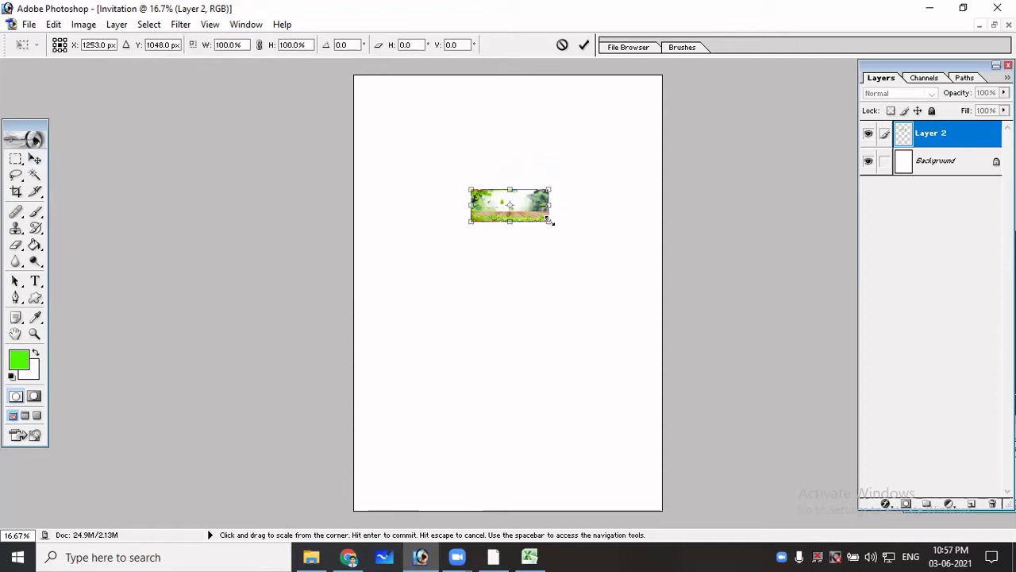
pyautogui.moveTo(550, 225); pyautogui.dragTo(721, 366)
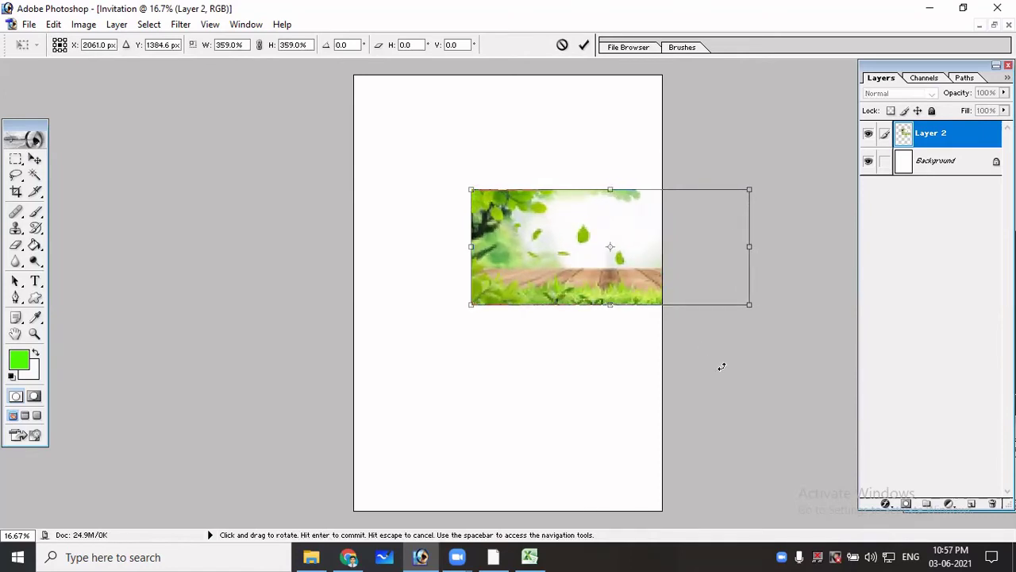
pyautogui.press('Return')
pyautogui.moveTo(646, 292); pyautogui.dragTo(524, 306)
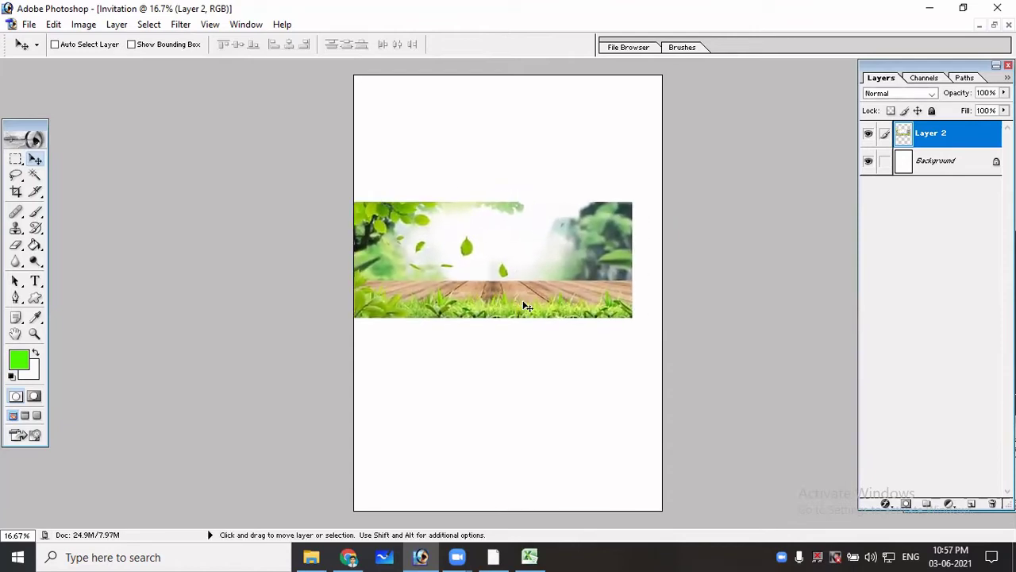
# Scale the nature image proportionally to about 111% so it spans the page width, and shift it slightly up.
pyautogui.hotkey('ctrl', 't')
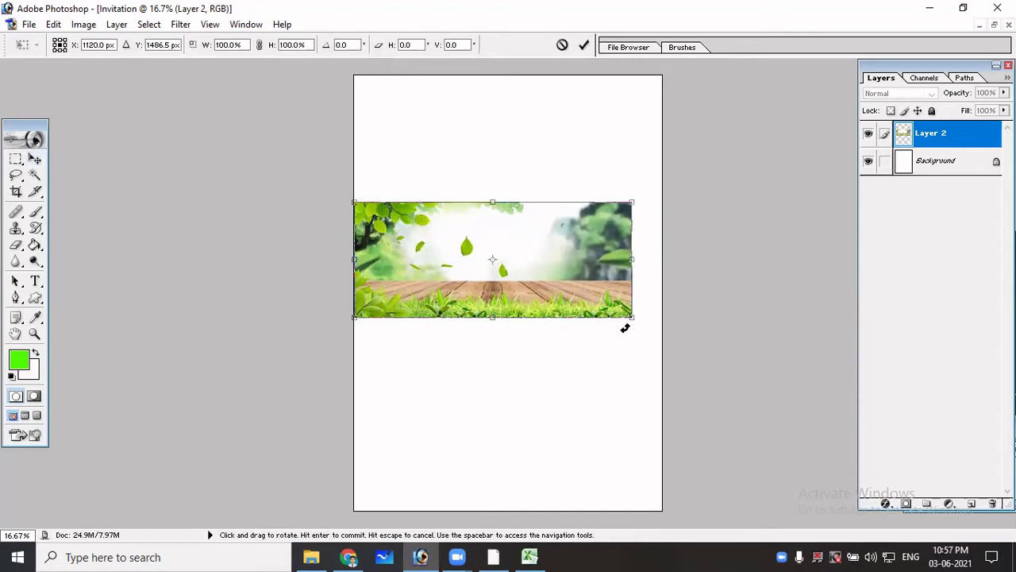
pyautogui.moveTo(631, 319); pyautogui.dragTo(659, 341)
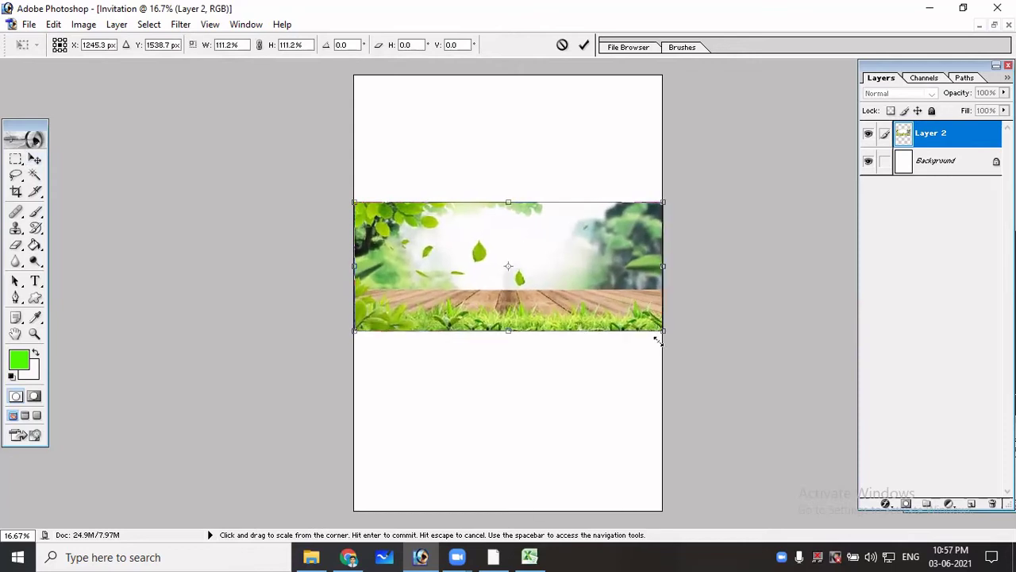
pyautogui.press('Return')
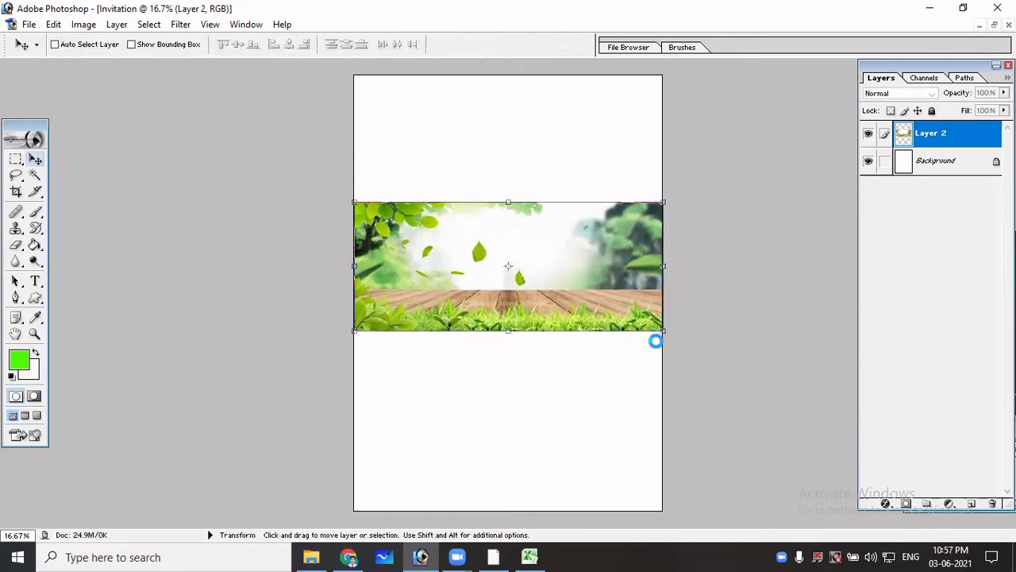
pyautogui.moveTo(498, 274)
pyautogui.mouseDown()
pyautogui.moveTo(520, 262)
pyautogui.moveTo(491, 216)
pyautogui.moveTo(491, 114)
pyautogui.moveTo(492, 221)
pyautogui.moveTo(513, 266)
pyautogui.mouseUp()
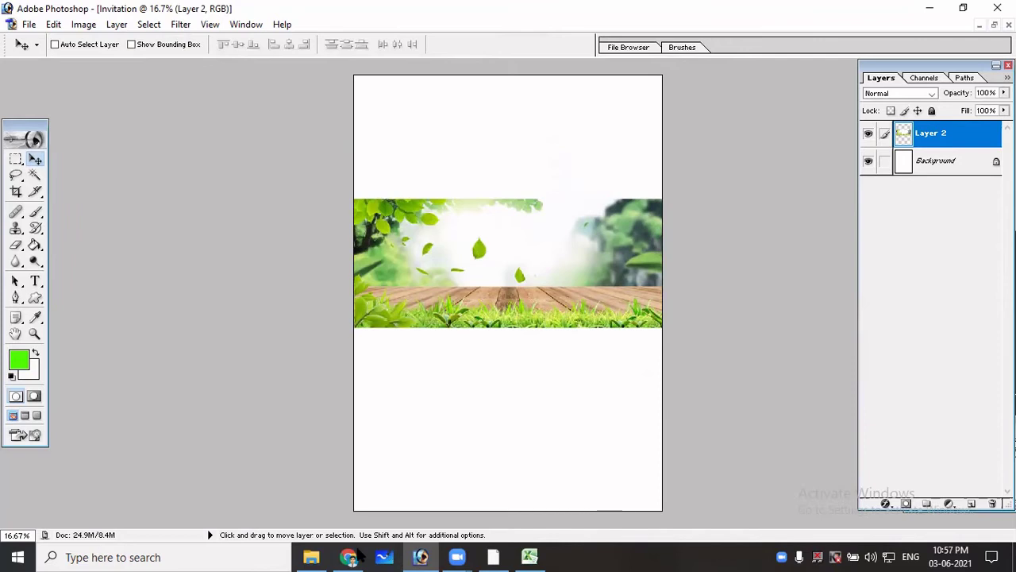
# Switch to Chrome and run a Google image search for "A4 size green background".
pyautogui.hotkey('alt', 'Tab')
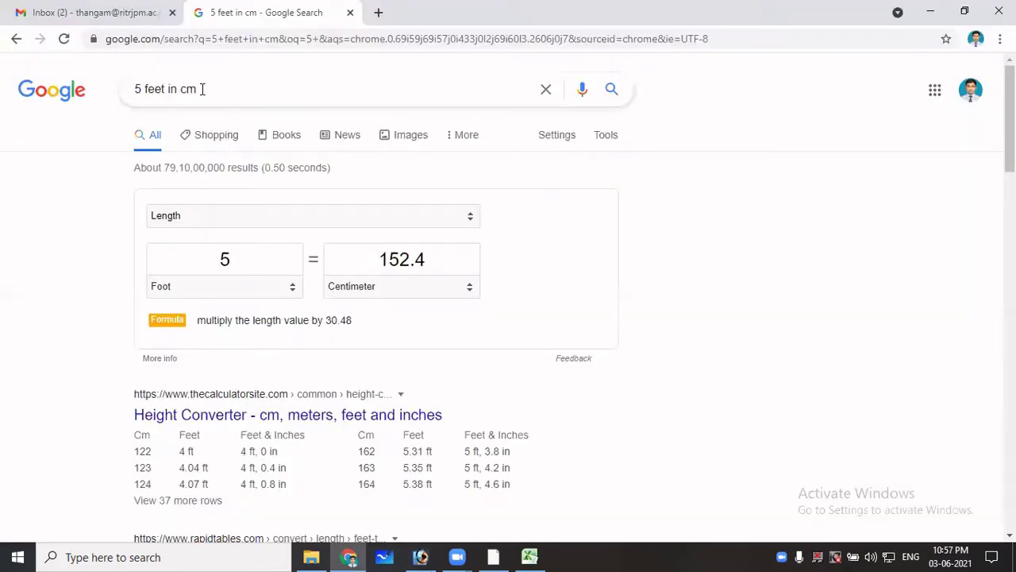
pyautogui.moveTo(203, 89); pyautogui.dragTo(2, 67)
pyautogui.write('a4')
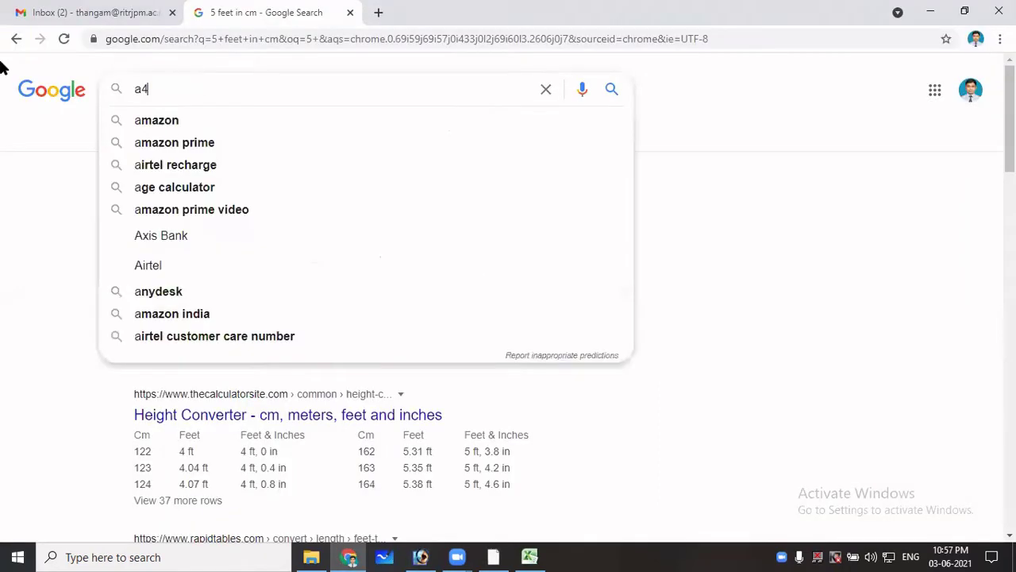
pyautogui.press('BackSpace')
pyautogui.press('BackSpace')
pyautogui.write('A')
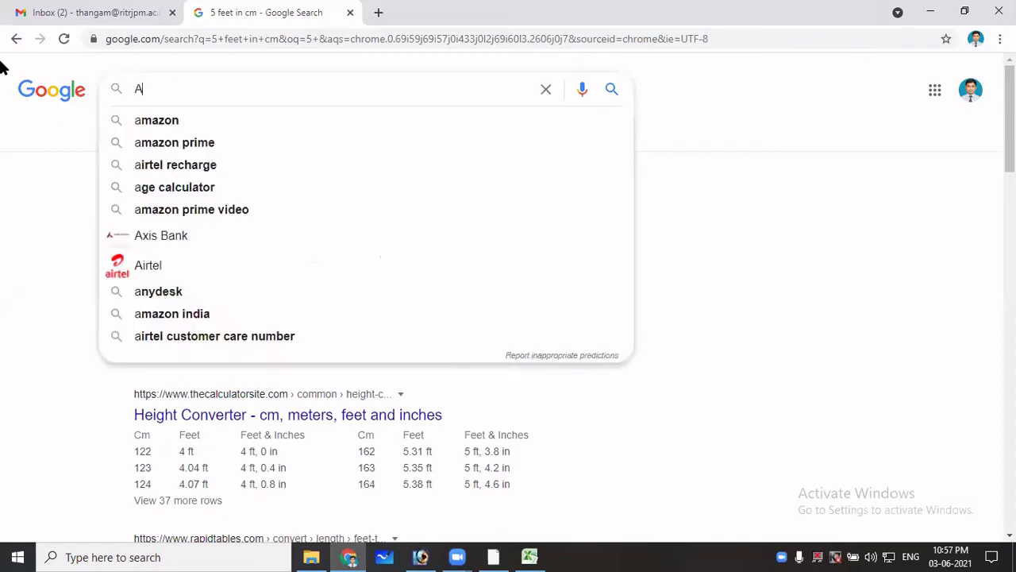
pyautogui.write('4 SI')
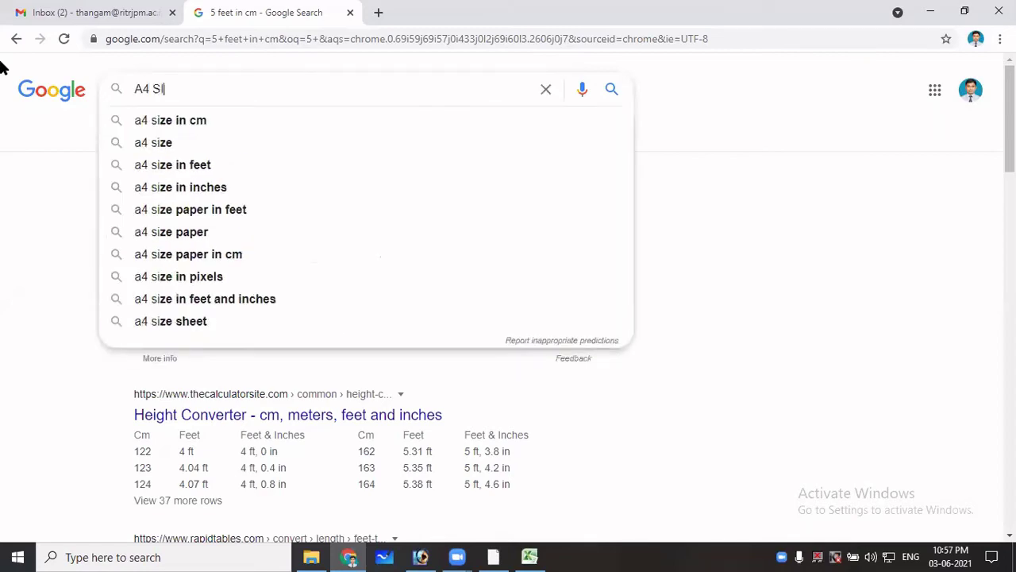
pyautogui.write('ZE')
pyautogui.press('BackSpace')
pyautogui.press('BackSpace')
pyautogui.press('BackSpace')
pyautogui.press('BackSpace')
pyautogui.press('BackSpace')
pyautogui.write('size green background')
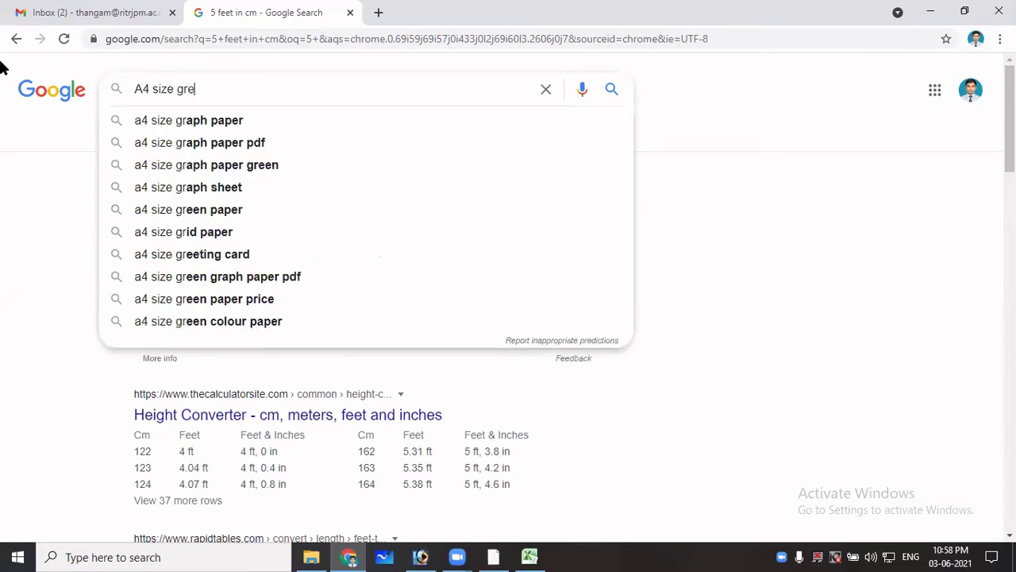
pyautogui.press('BackSpace')
pyautogui.write('een background')
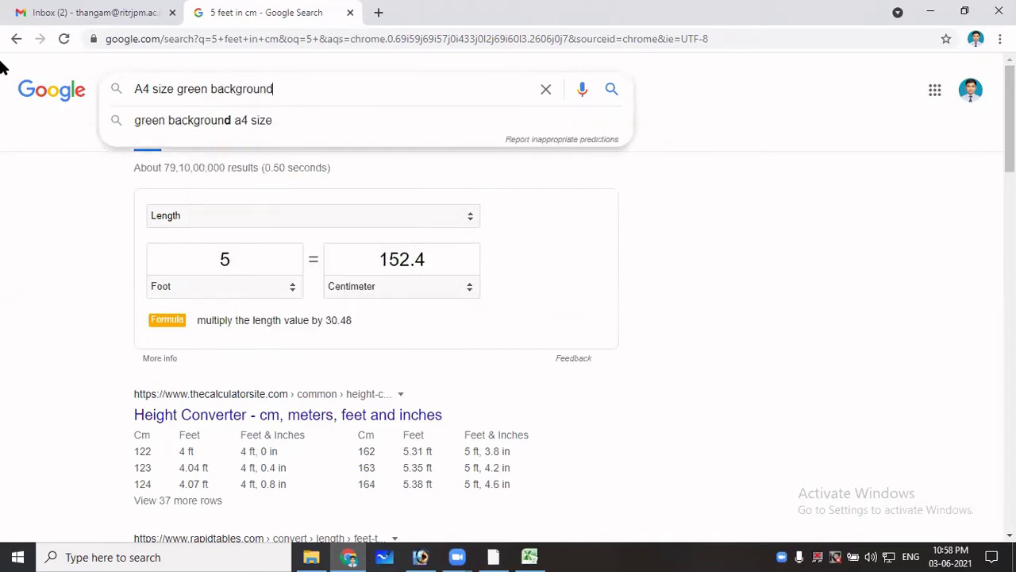
pyautogui.press('Return')
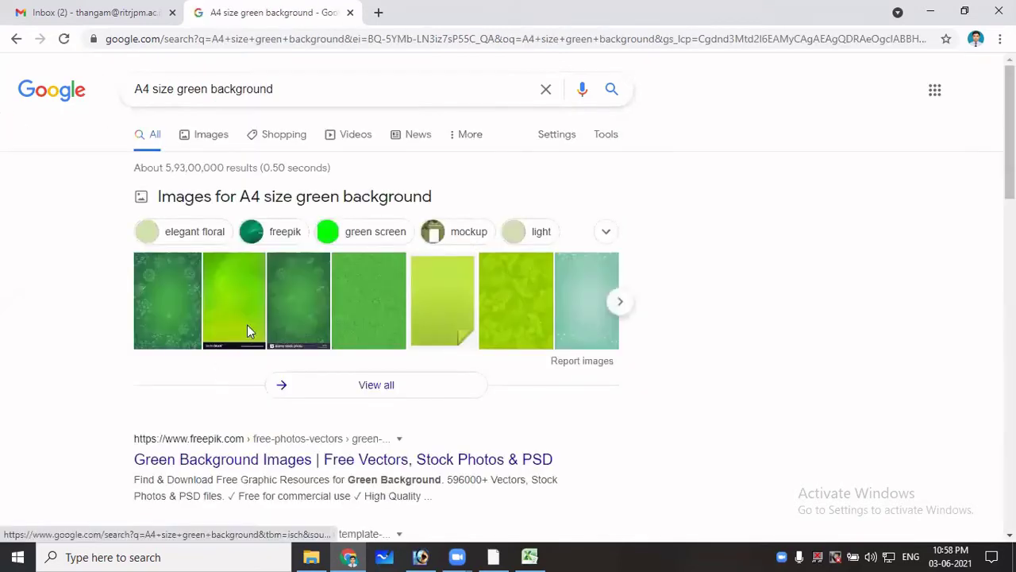
pyautogui.click(200, 139)
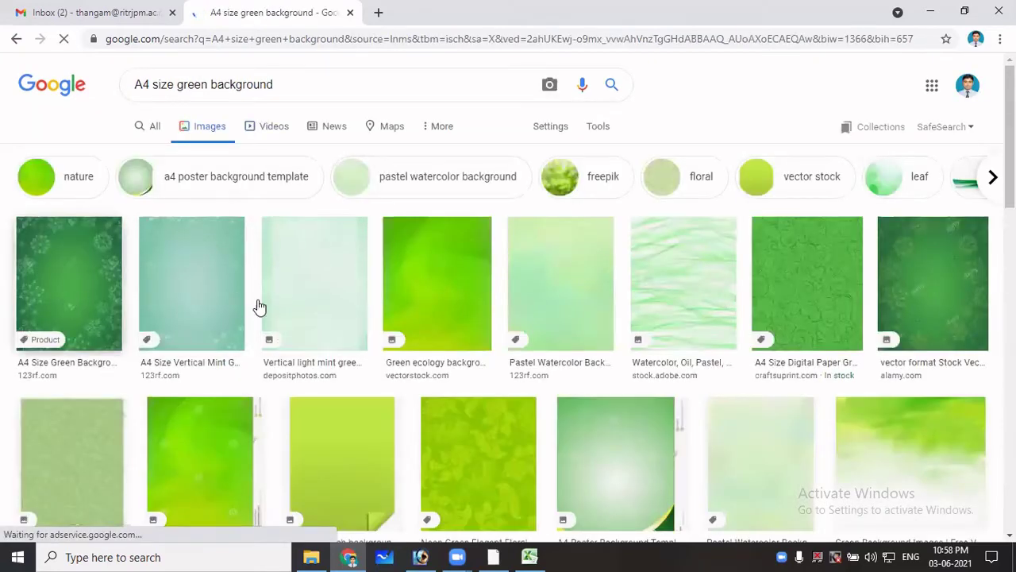
# Try to save the A4 green background image with the light snowflakes border from 123RF.
pyautogui.click(79, 282)
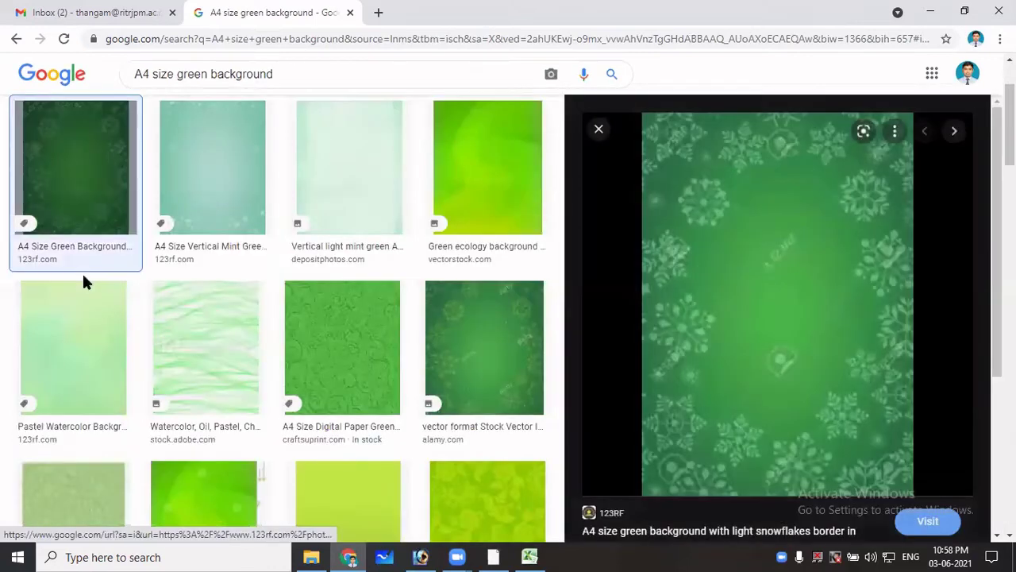
pyautogui.rightClick(733, 286)
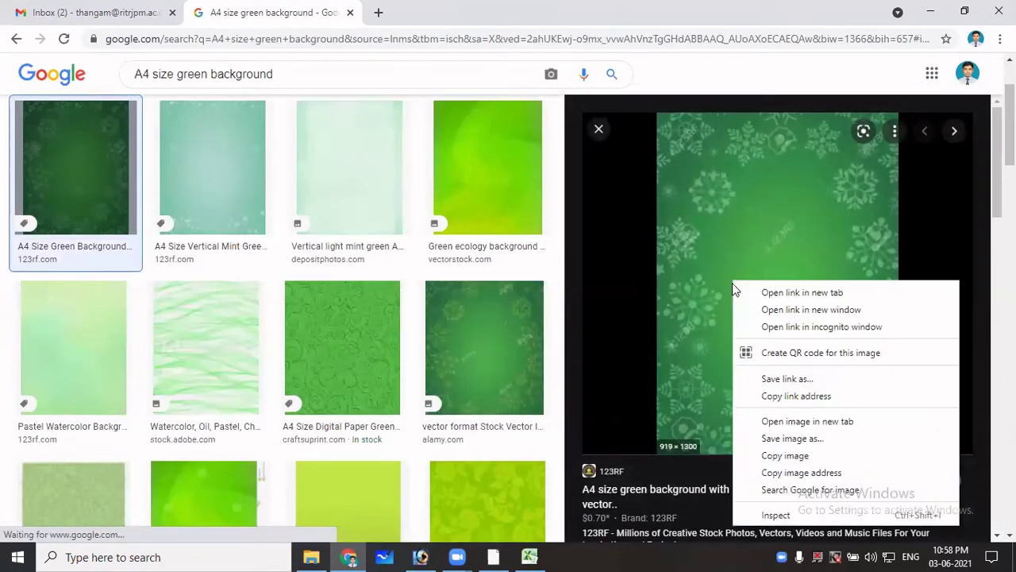
pyautogui.click(786, 438)
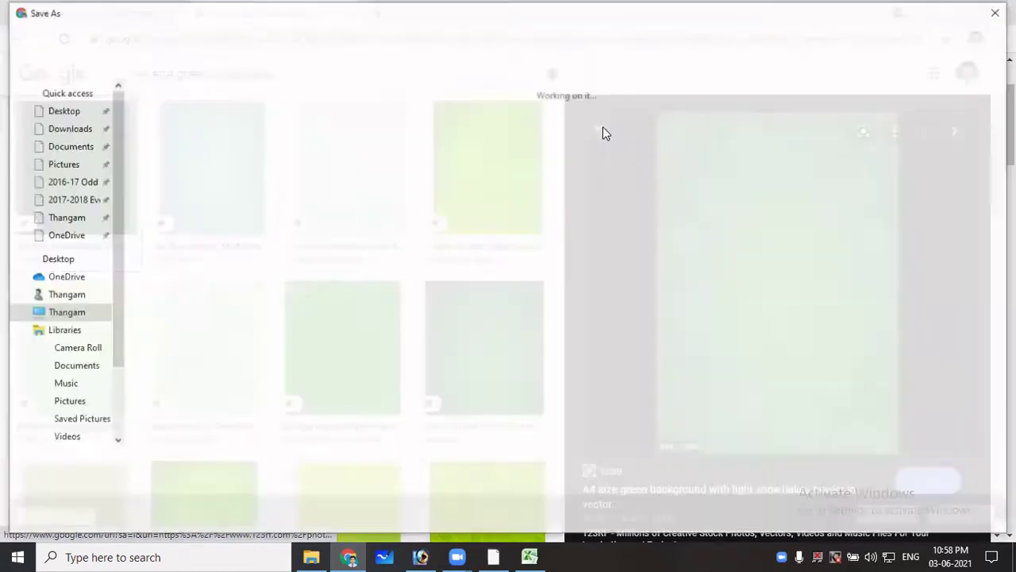
pyautogui.press('Return')
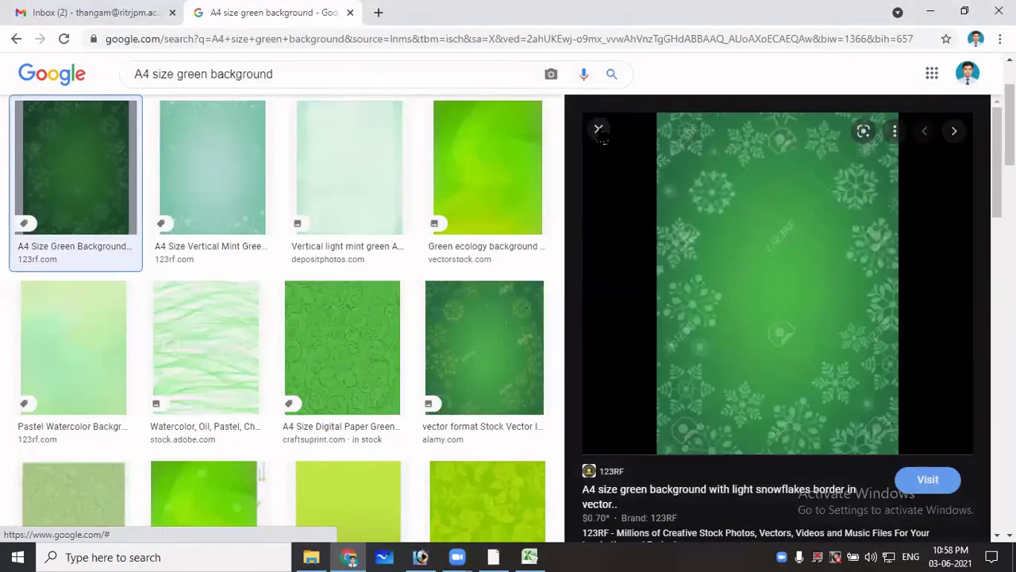
pyautogui.click(599, 131)
# Save the Craftsuprint green glitter heart design background to the Desktop as the JPEG image cup735742_70864.
pyautogui.click(418, 175)
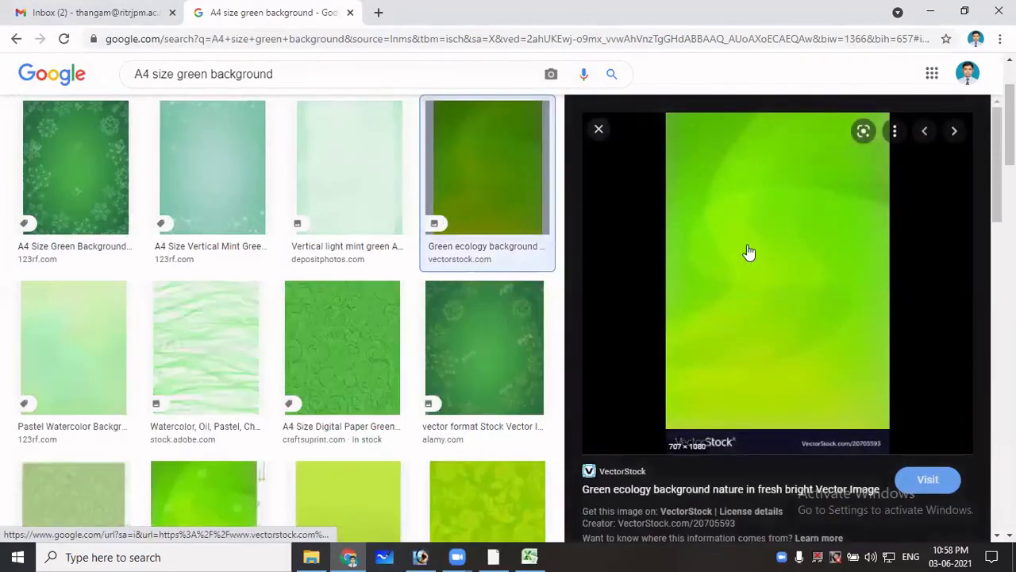
pyautogui.click(367, 343)
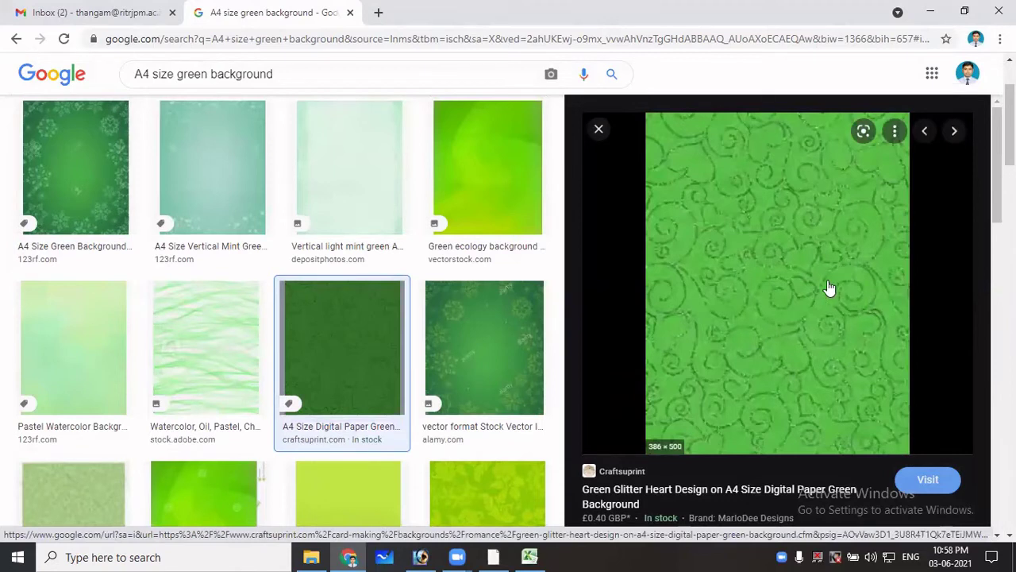
pyautogui.rightClick(764, 283)
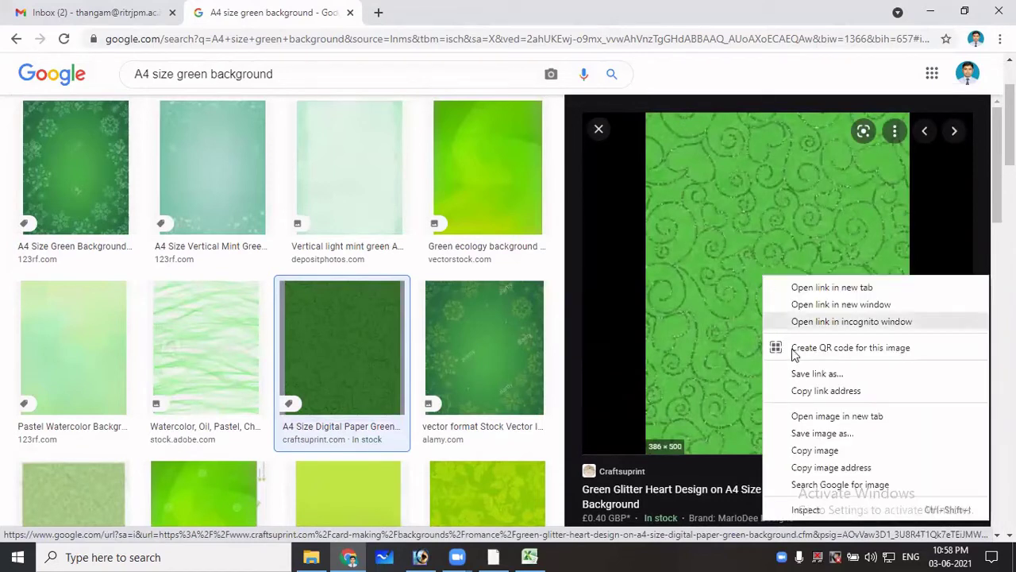
pyautogui.click(822, 433)
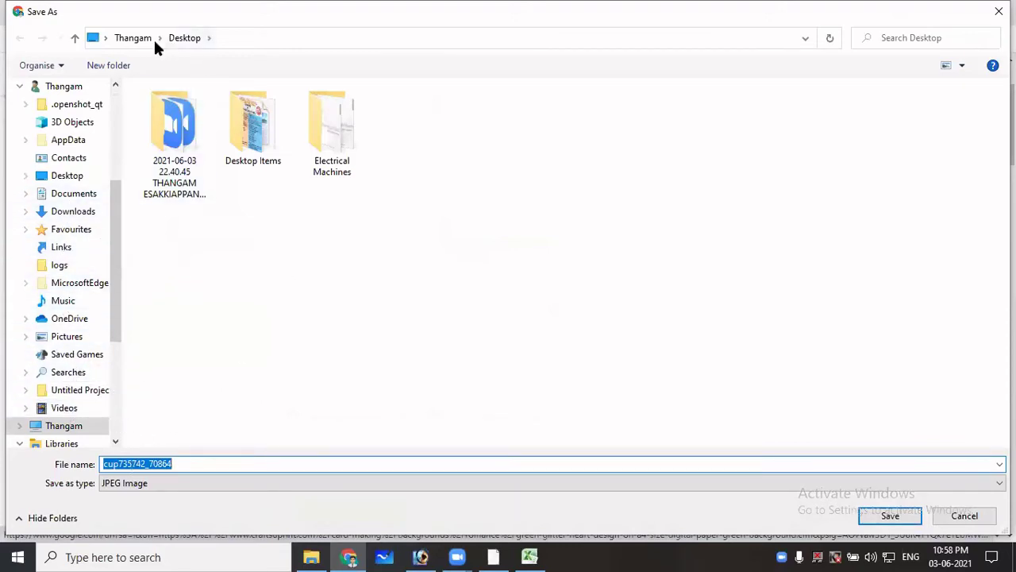
pyautogui.click(70, 180)
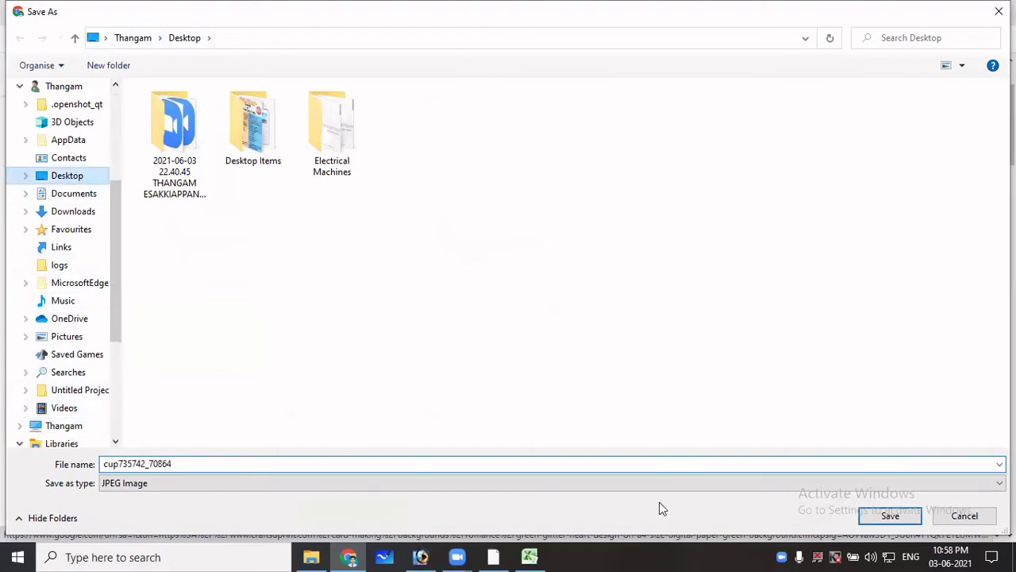
pyautogui.click(880, 517)
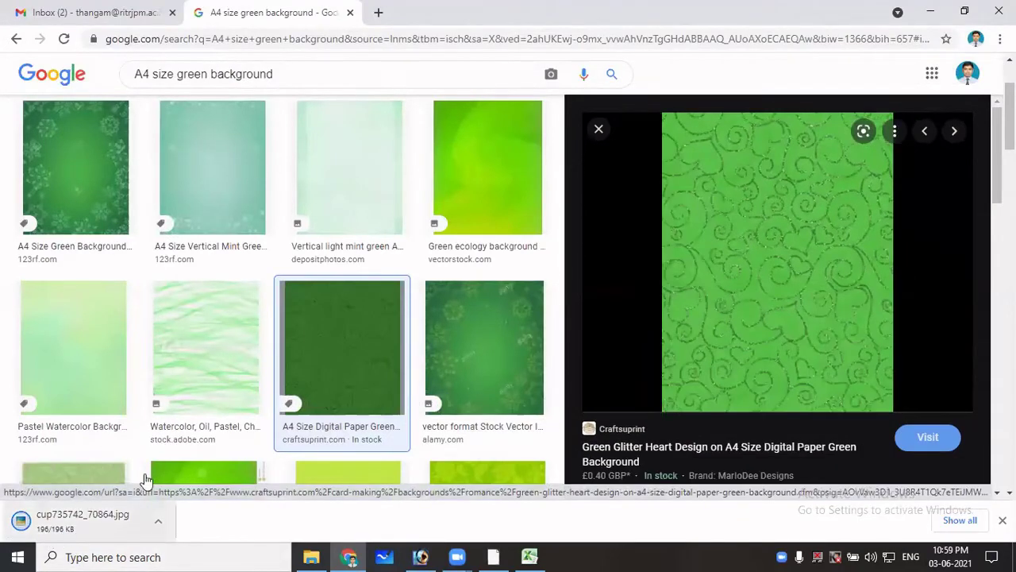
# Switch back to Photoshop and open the downloaded cup735742_70864 image from the Desktop.
pyautogui.click(349, 14)
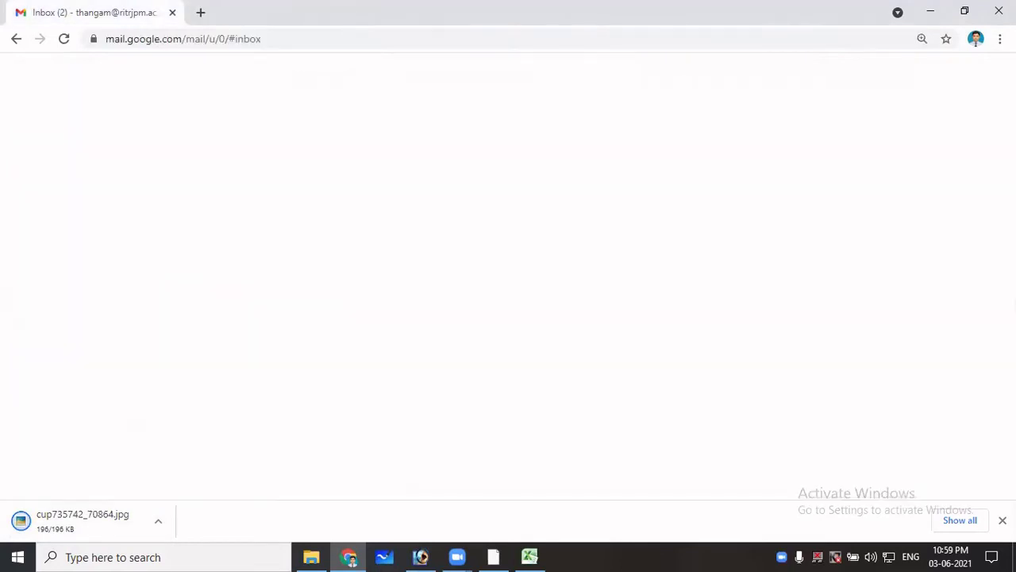
pyautogui.click(934, 11)
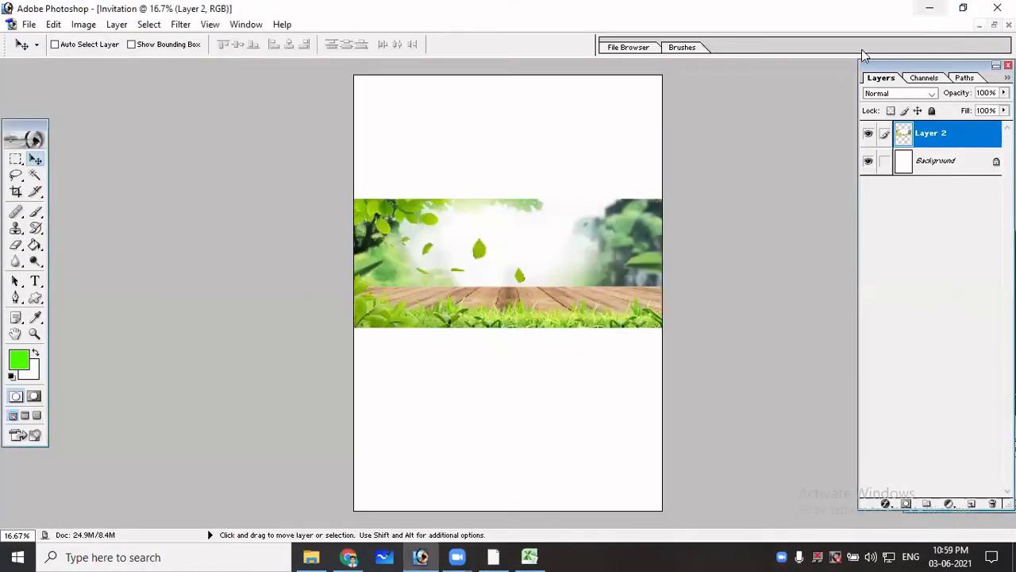
pyautogui.click(27, 25)
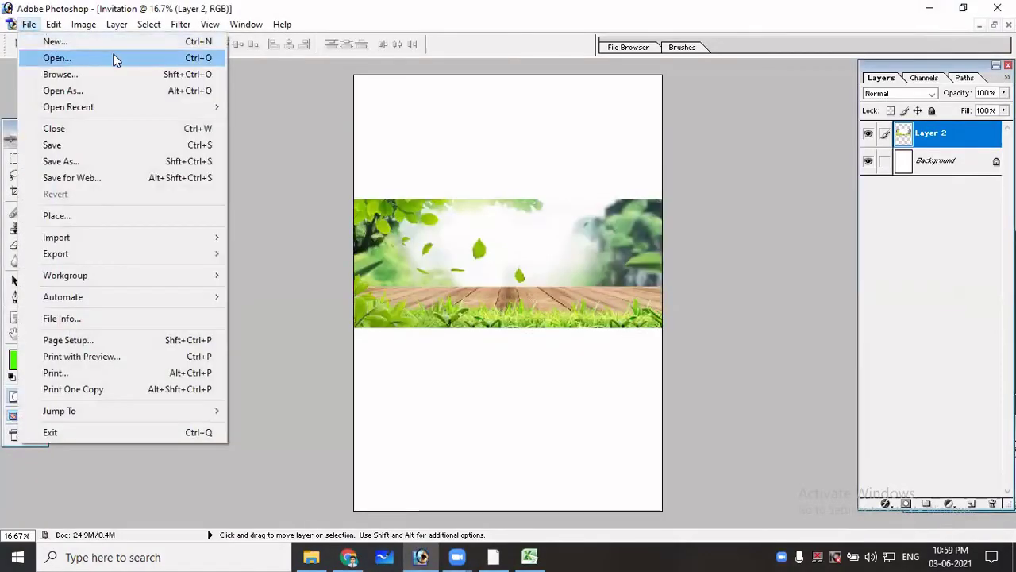
pyautogui.click(151, 57)
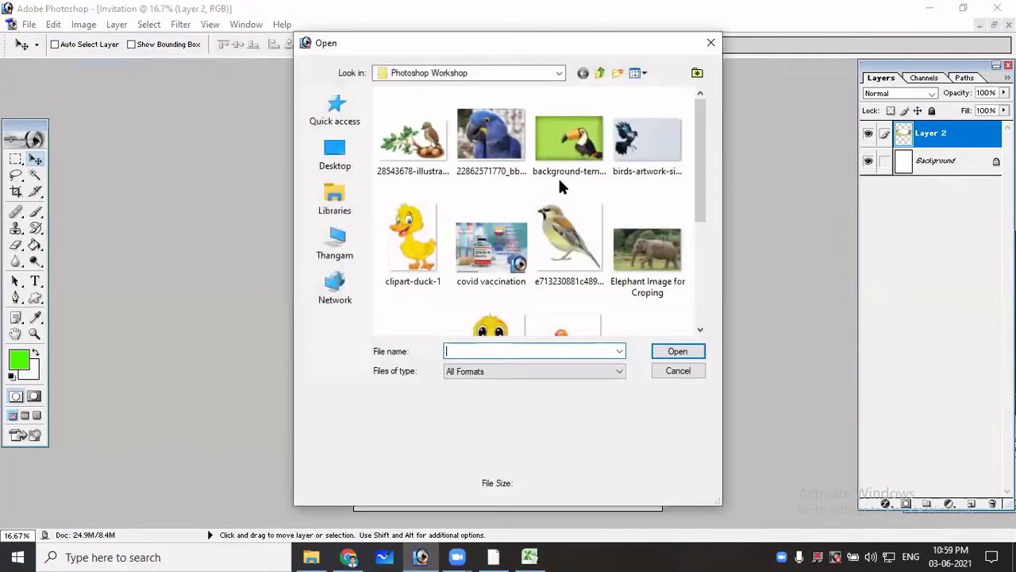
pyautogui.click(352, 167)
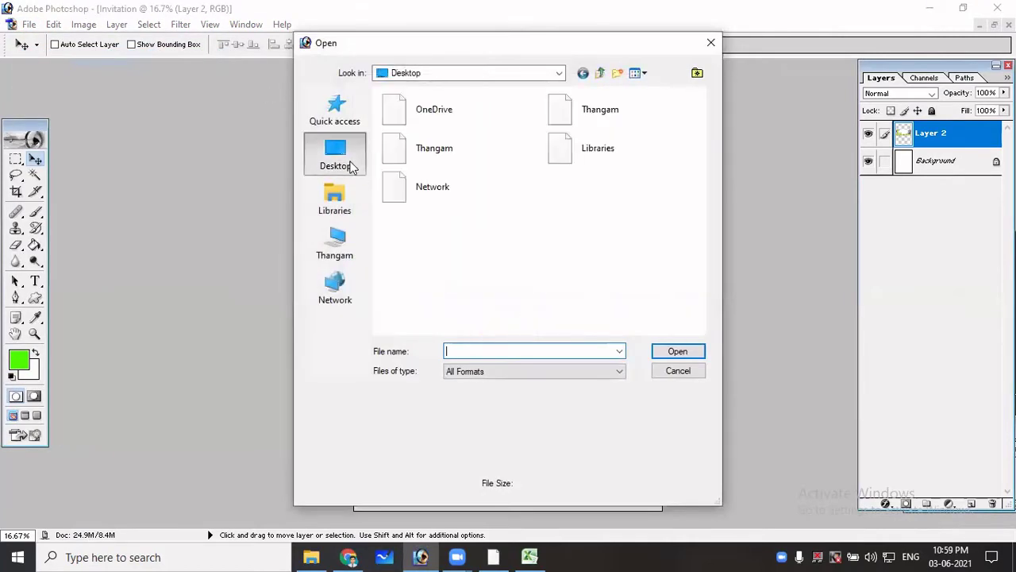
pyautogui.scroll(-5, 556, 287)
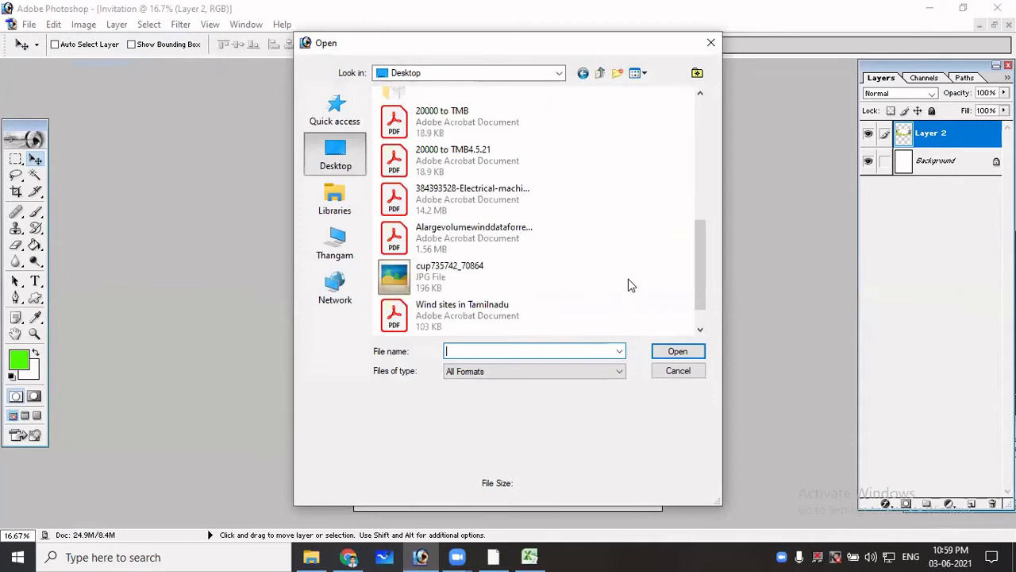
pyautogui.click(438, 276)
pyautogui.click(689, 351)
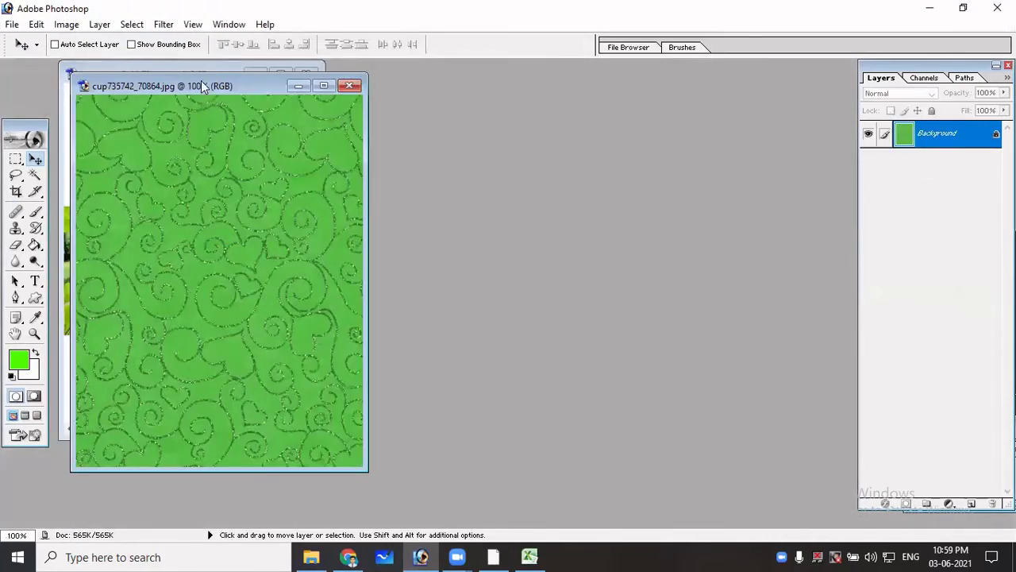
# Copy the green glitter heart pattern into the Invitation document as a new layer and close the source image.
pyautogui.moveTo(284, 84); pyautogui.dragTo(634, 116)
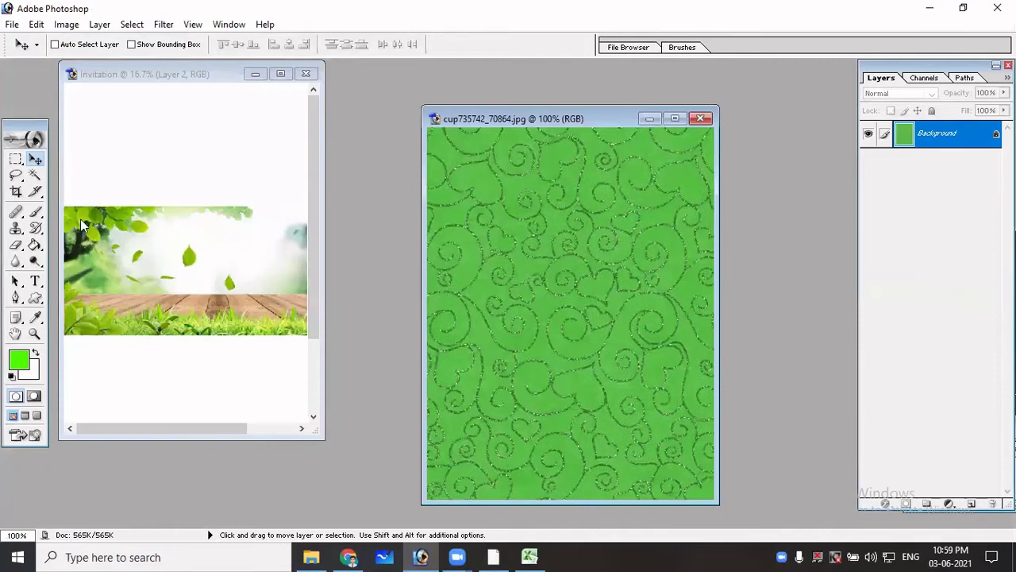
pyautogui.click(15, 160)
pyautogui.click(35, 162)
pyautogui.moveTo(304, 208); pyautogui.dragTo(252, 192)
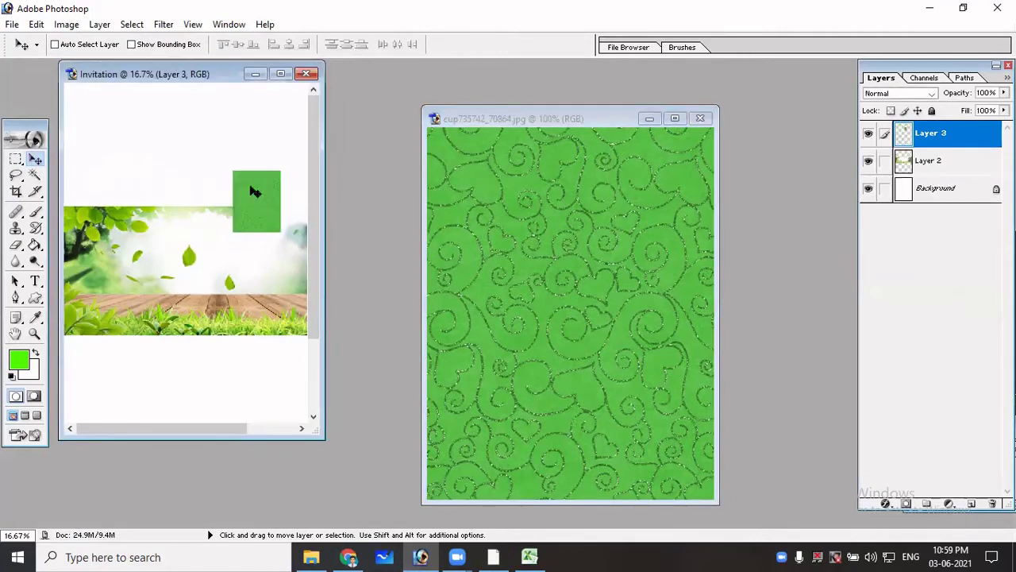
pyautogui.click(699, 120)
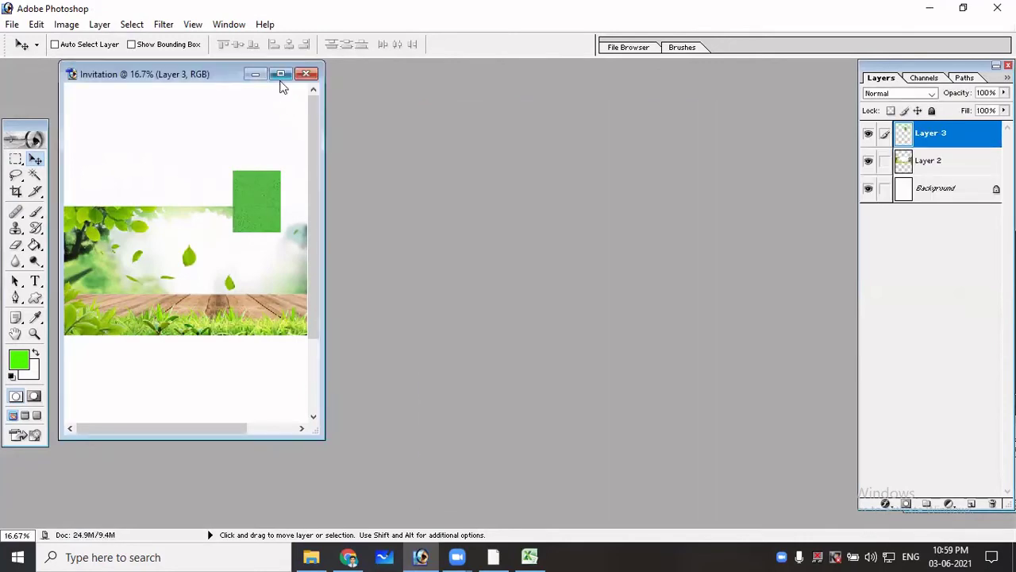
# Scale the green pattern proportionally to about 641.6% so it spans the page width, and centre it vertically on the page.
pyautogui.click(281, 74)
pyautogui.moveTo(557, 209); pyautogui.dragTo(386, 123)
pyautogui.hotkey('ctrl', 't')
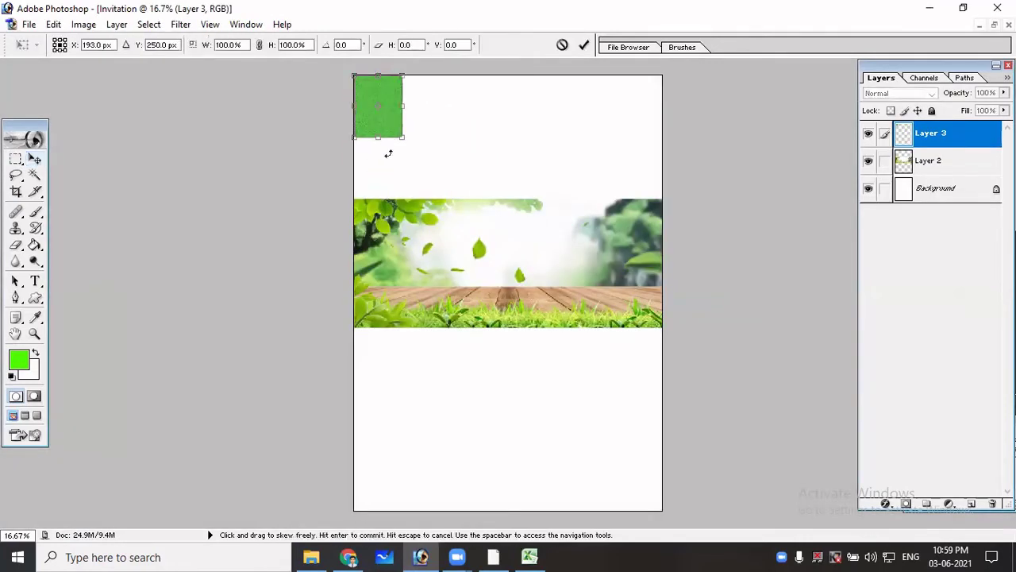
pyautogui.moveTo(403, 137); pyautogui.dragTo(612, 511)
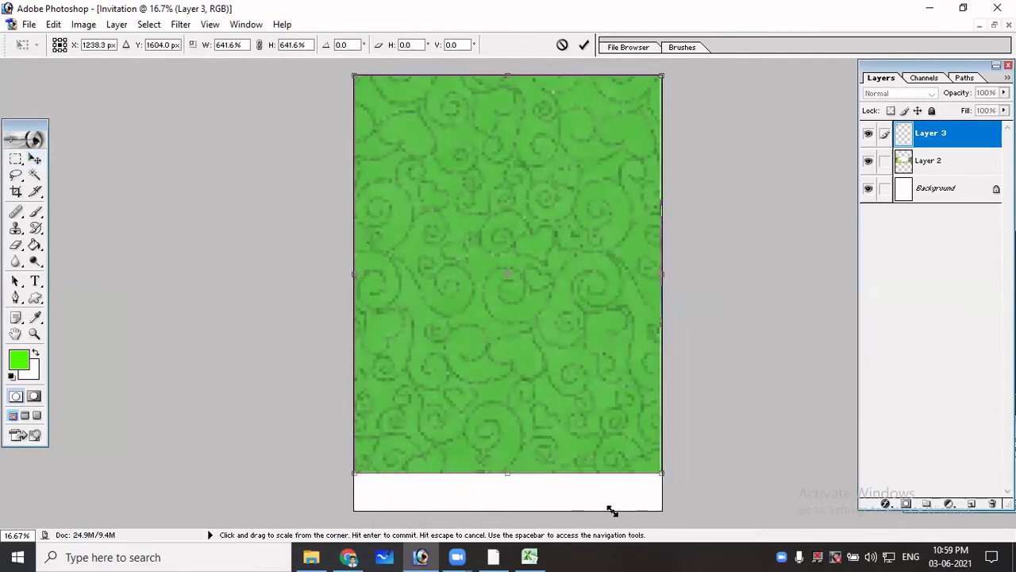
pyautogui.press('Return')
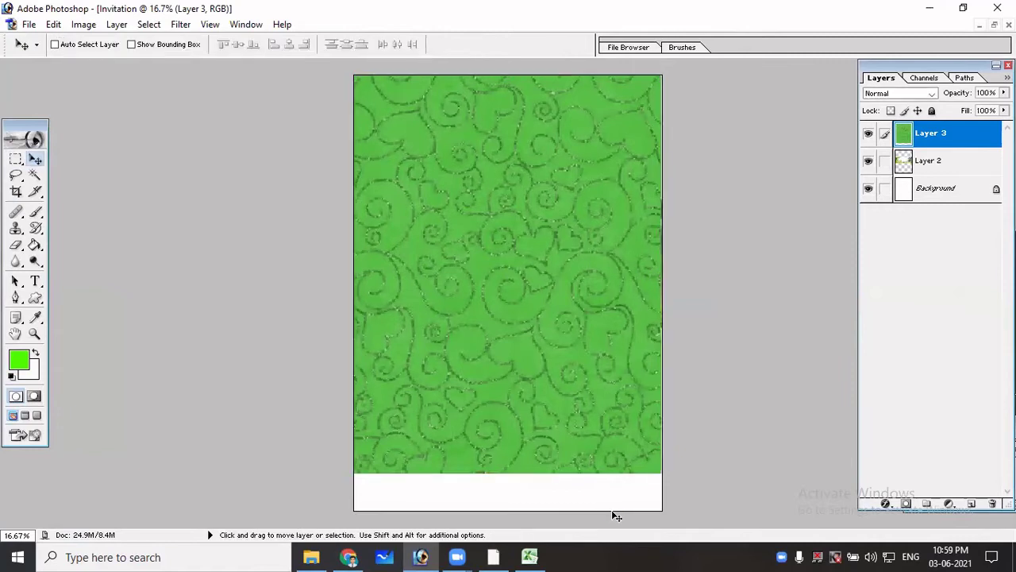
pyautogui.moveTo(560, 304)
pyautogui.mouseDown()
pyautogui.moveTo(555, 356)
pyautogui.moveTo(554, 323)
pyautogui.mouseUp()
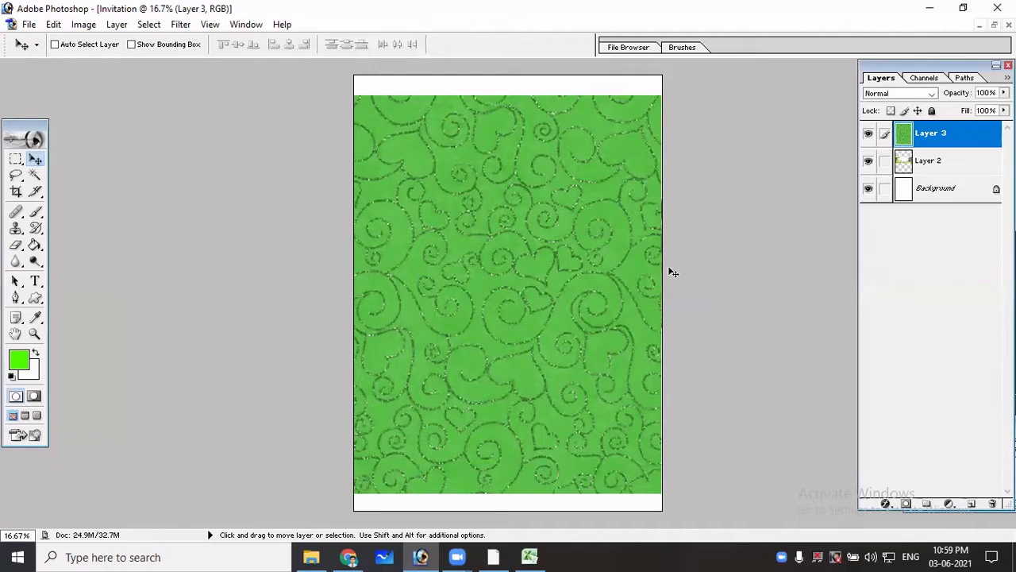
# Bring the nature image layer above the green pattern, and restore the green pattern to the top of the layer stack.
pyautogui.click(952, 167)
pyautogui.click(943, 135)
pyautogui.click(927, 165)
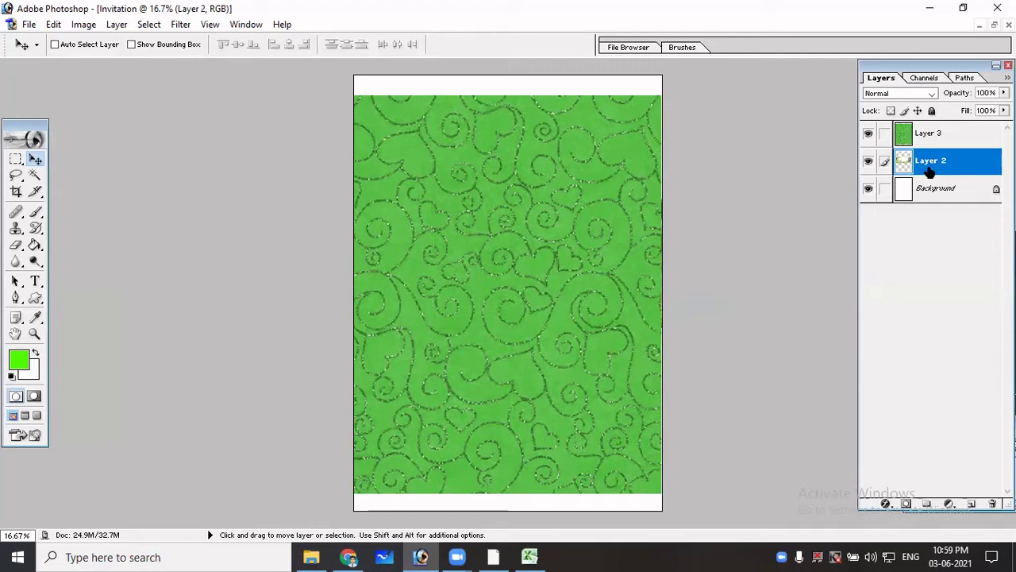
pyautogui.moveTo(943, 166)
pyautogui.mouseDown()
pyautogui.moveTo(931, 136)
pyautogui.moveTo(932, 168)
pyautogui.mouseUp()
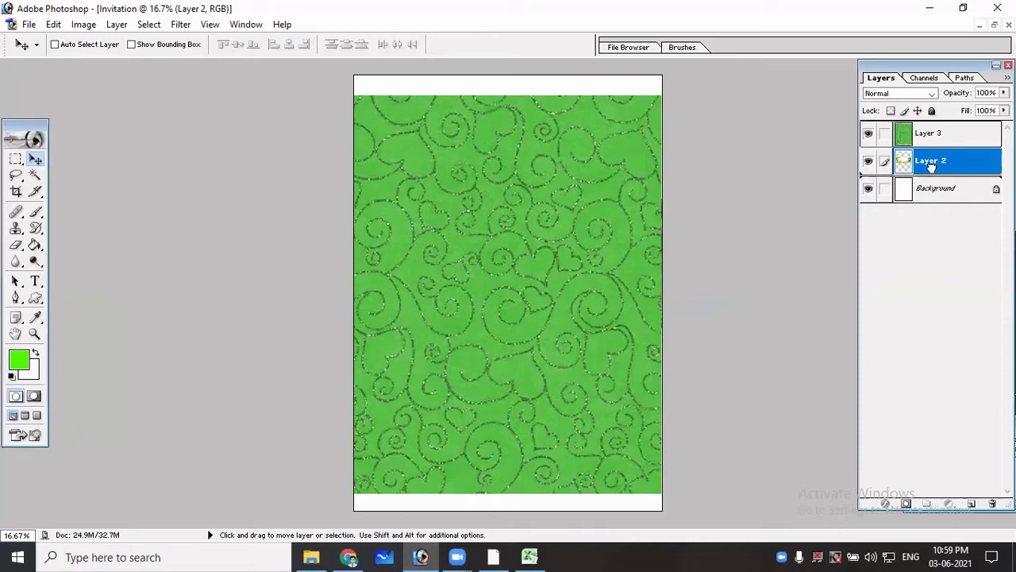
pyautogui.hotkey('ctrl', ']')
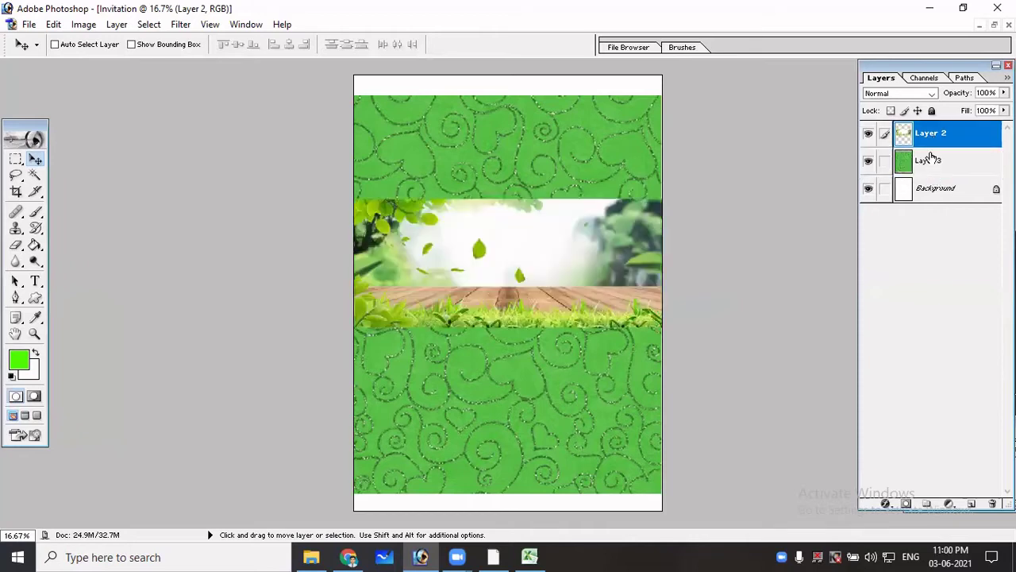
pyautogui.click(941, 164)
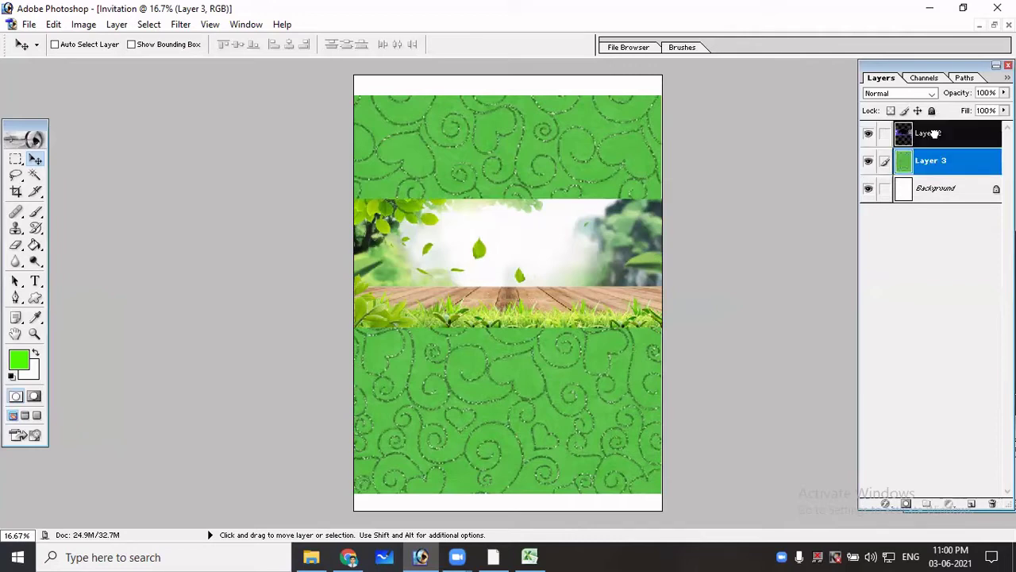
pyautogui.moveTo(942, 171); pyautogui.dragTo(942, 129)
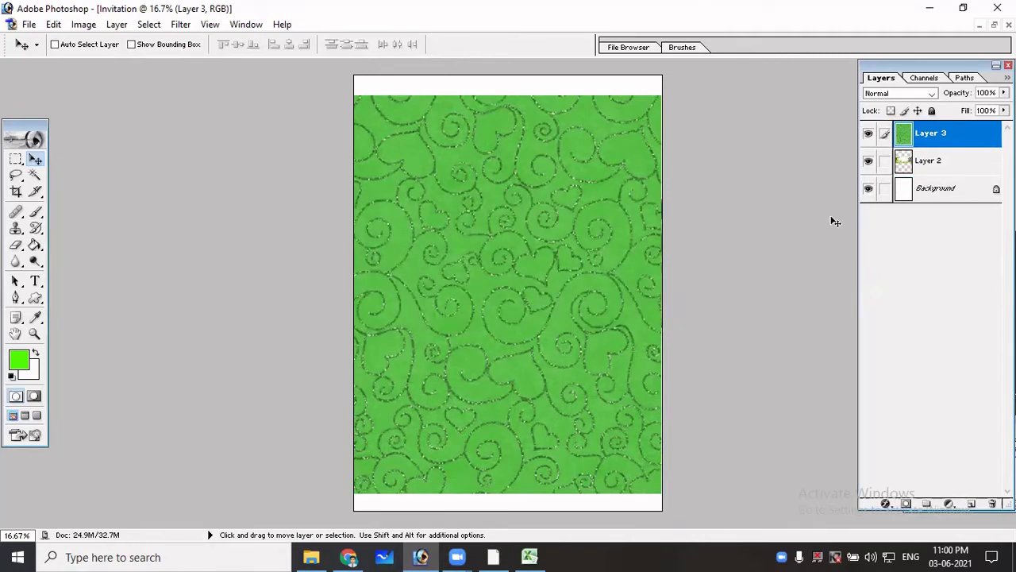
# Scale the green pattern layer down proportionally to about 48.6% and place it at the page's upper edge, roughly centred.
pyautogui.hotkey('ctrl', 't')
pyautogui.moveTo(667, 493); pyautogui.dragTo(571, 237)
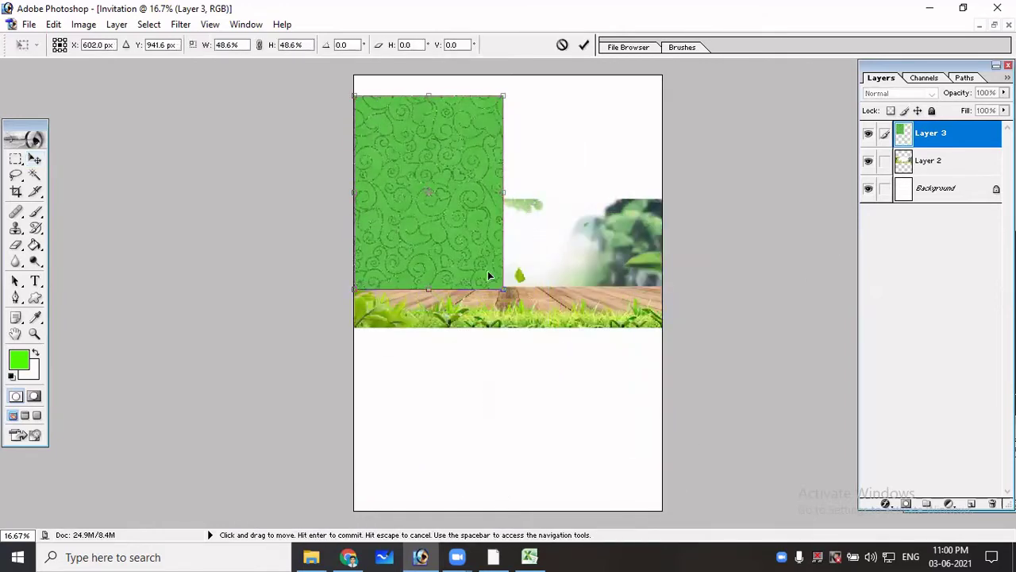
pyautogui.moveTo(457, 209); pyautogui.dragTo(533, 190)
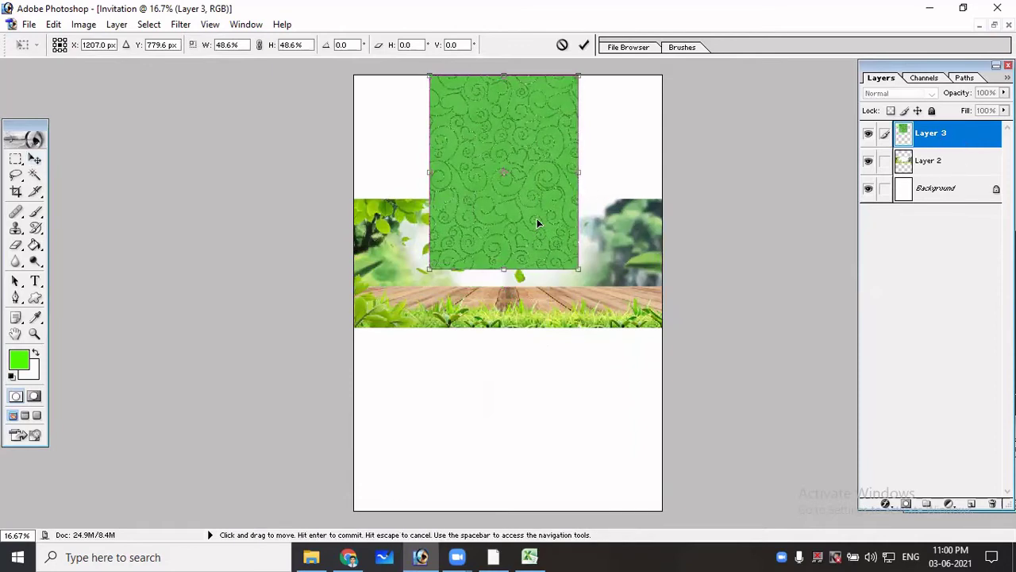
pyautogui.doubleClick(537, 218)
pyautogui.rightClick(544, 208)
pyautogui.click(556, 213)
# Delete the green pattern layer from the invitation.
pyautogui.rightClick(963, 133)
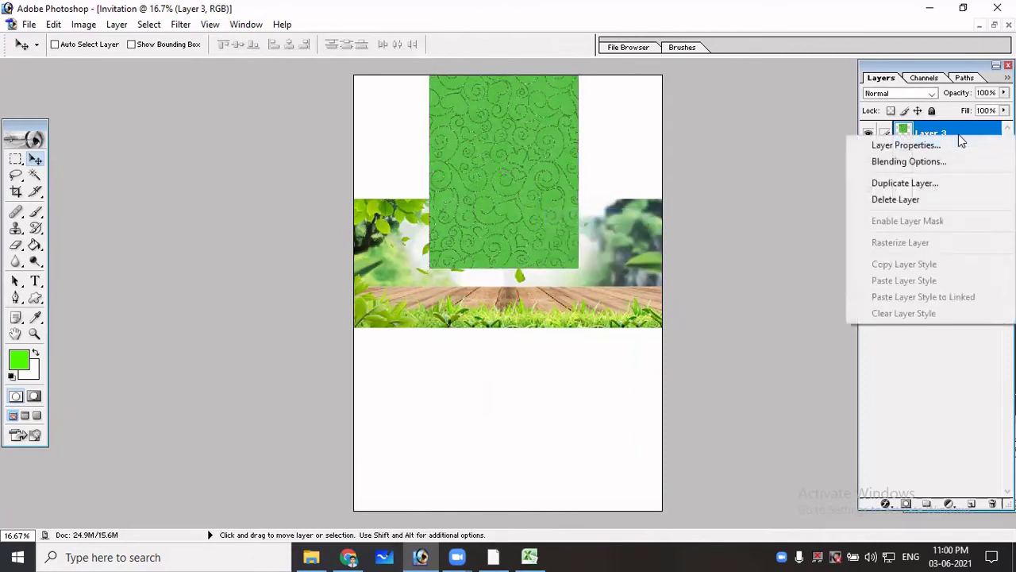
pyautogui.click(899, 200)
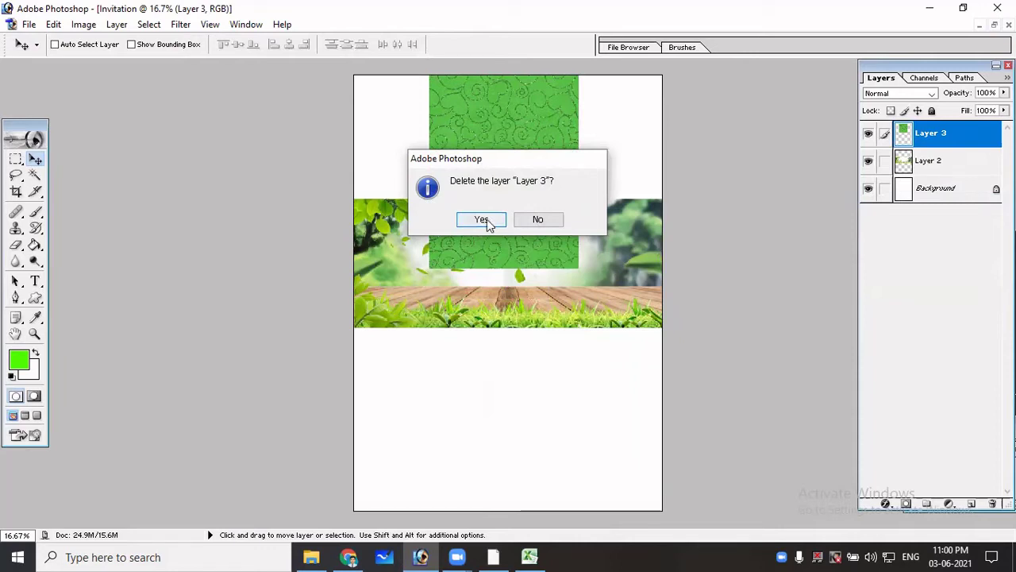
pyautogui.click(483, 220)
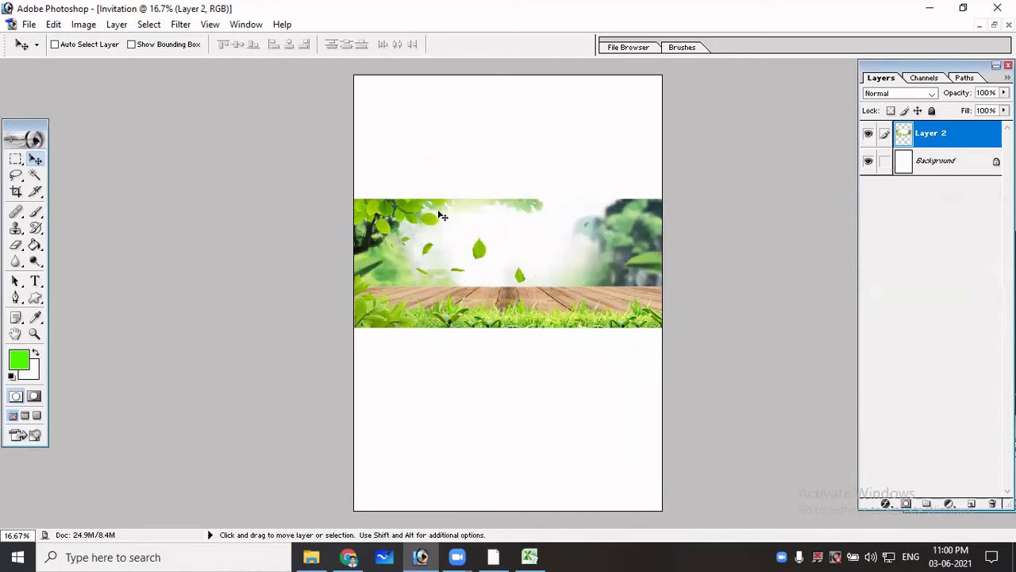
# Start a horizontal text line over the nature image and set its text colour to red, FC0D01.
pyautogui.scroll(1, 449, 228)
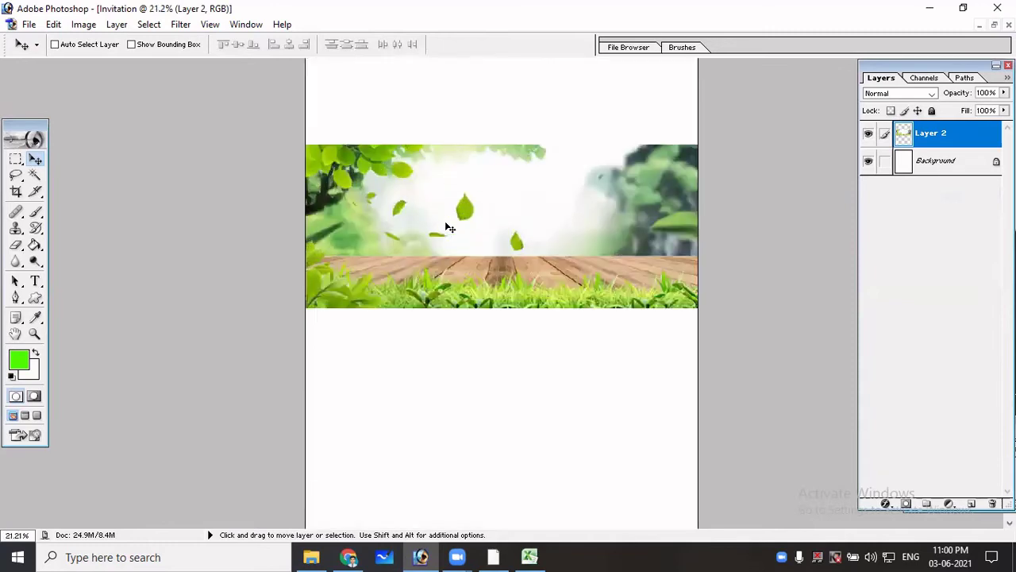
pyautogui.click(36, 283)
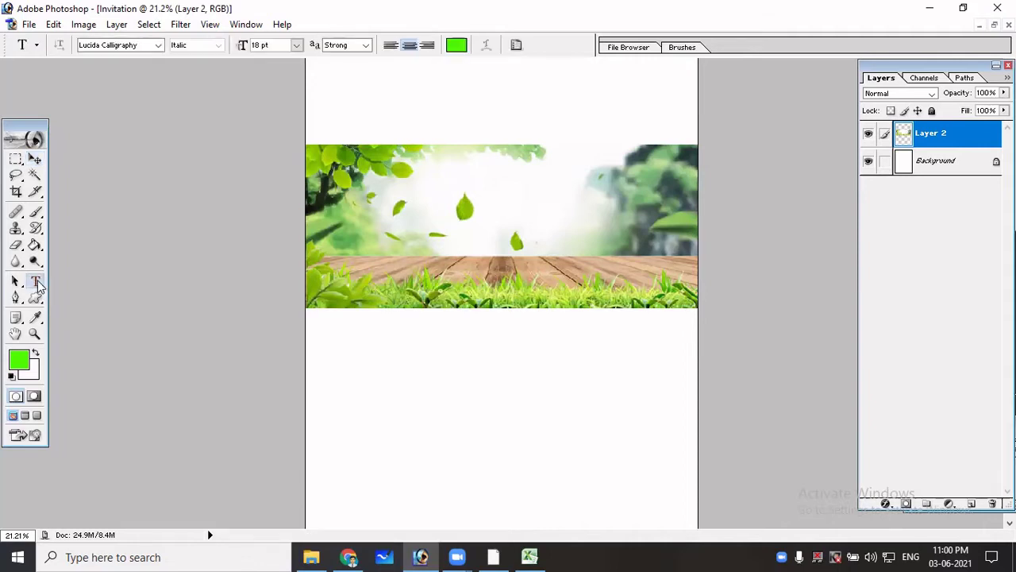
pyautogui.click(407, 162)
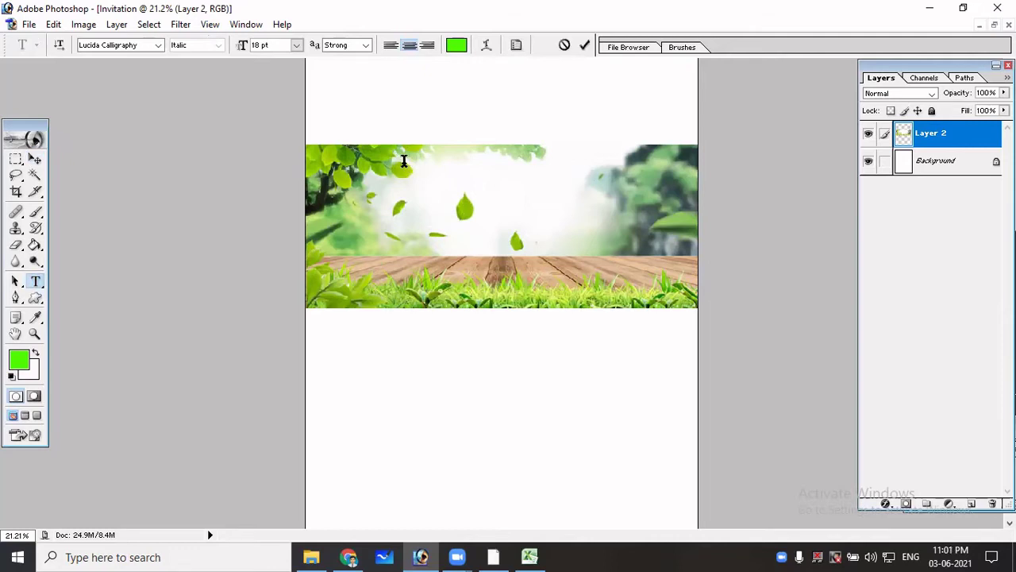
pyautogui.click(455, 46)
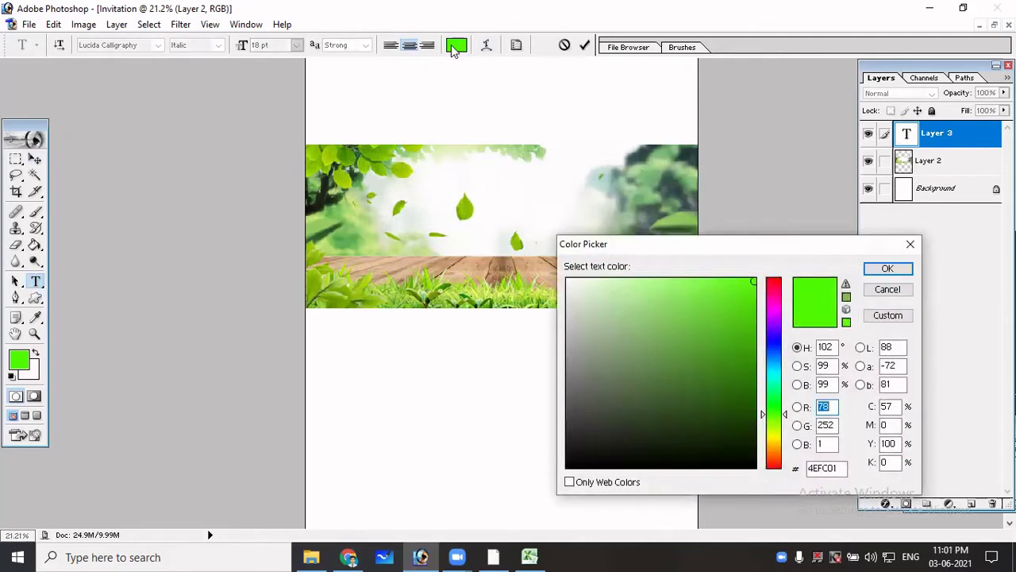
pyautogui.click(776, 467)
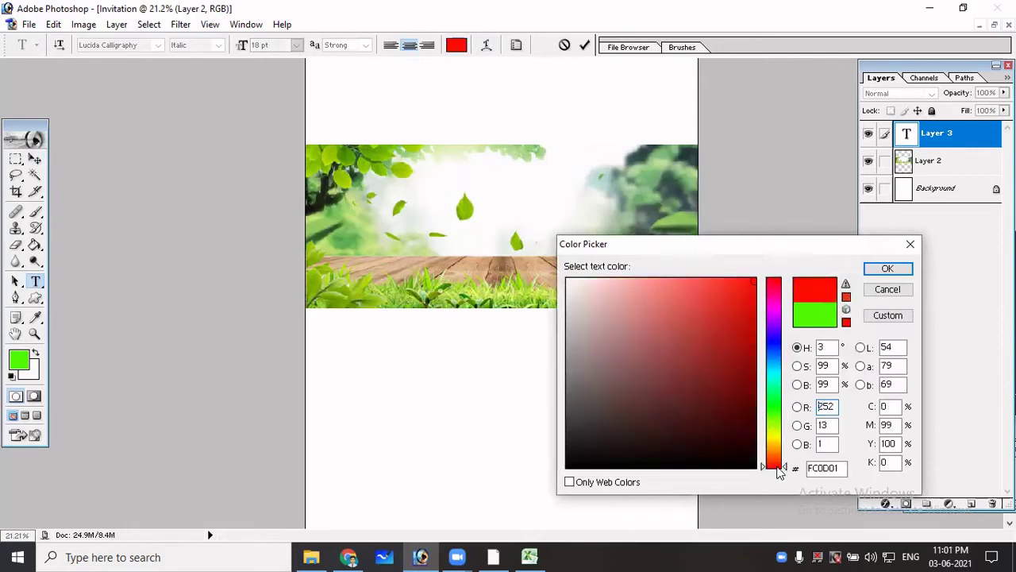
pyautogui.click(888, 269)
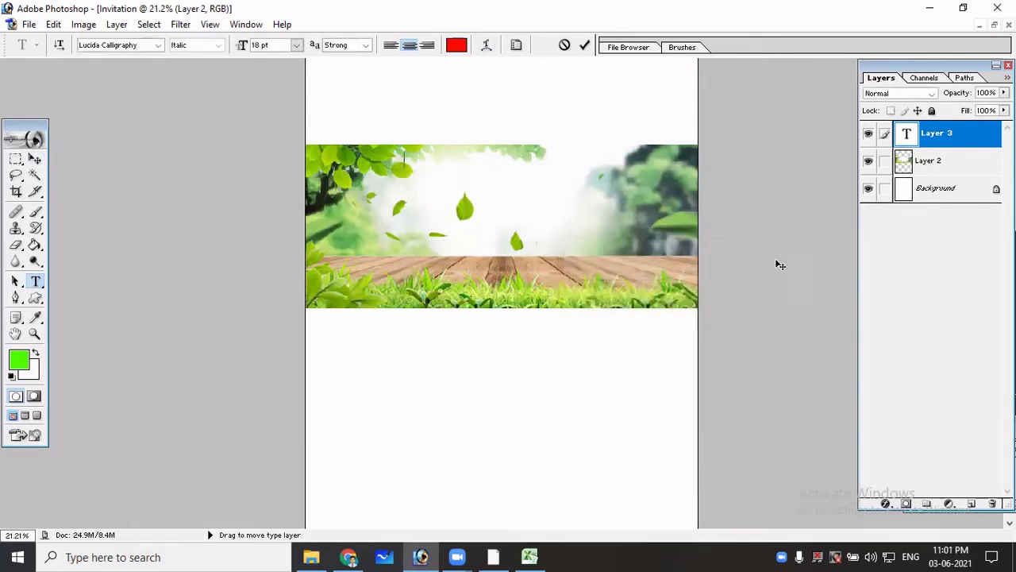
# Enter the text "WELCOME YOU ALL" and move it into the white area above the nature image.
pyautogui.write('fjg')
pyautogui.press('BackSpace')
pyautogui.press('BackSpace')
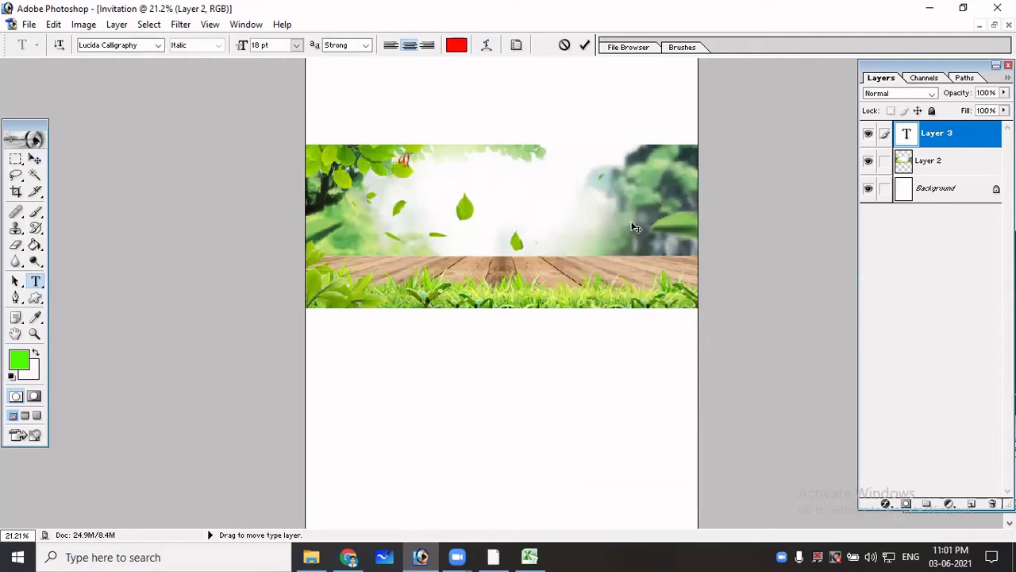
pyautogui.write('WELCOME')
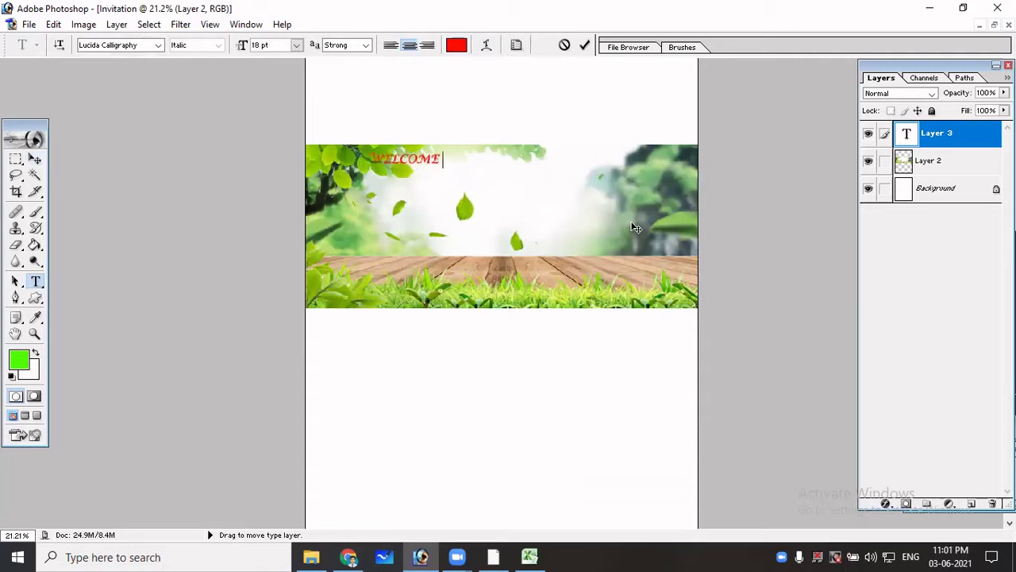
pyautogui.write(' YOU ALL')
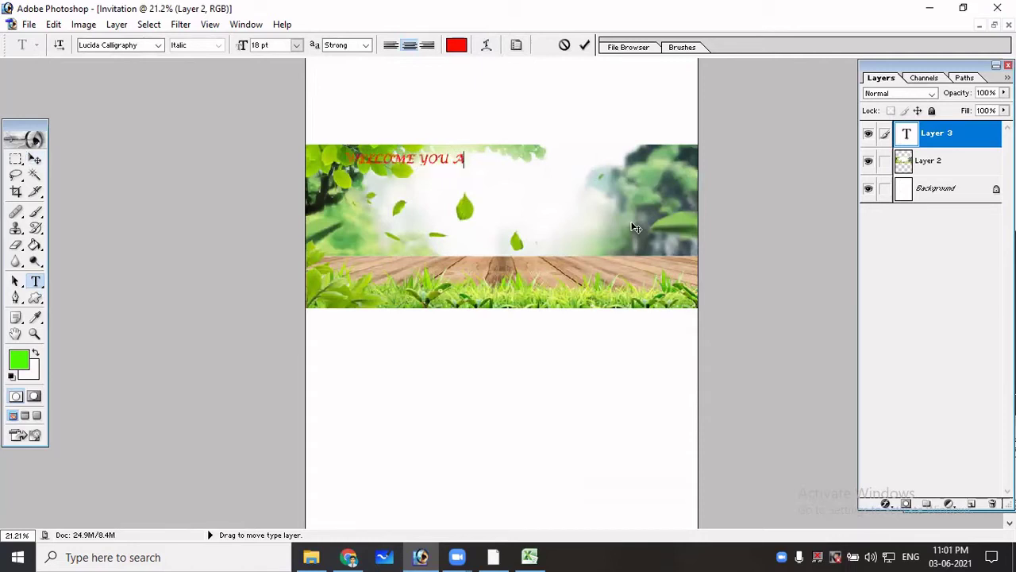
pyautogui.hotkey('ctrl', 'a')
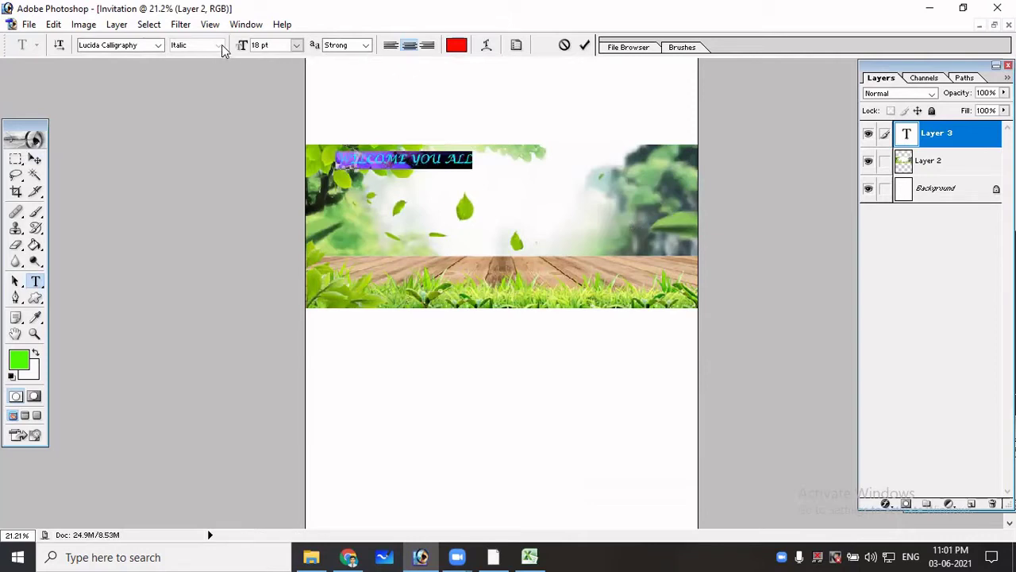
pyautogui.click(35, 159)
pyautogui.moveTo(492, 161); pyautogui.dragTo(519, 108)
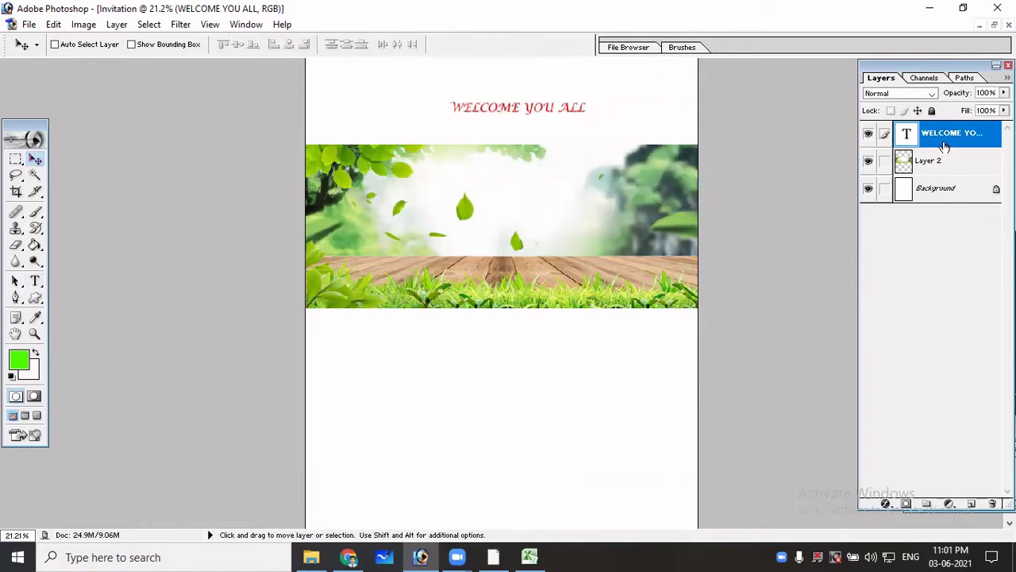
# Move the "WELCOME YOU ALL" heading closer to the page's centre line, just above the nature image.
pyautogui.moveTo(509, 116); pyautogui.dragTo(483, 124)
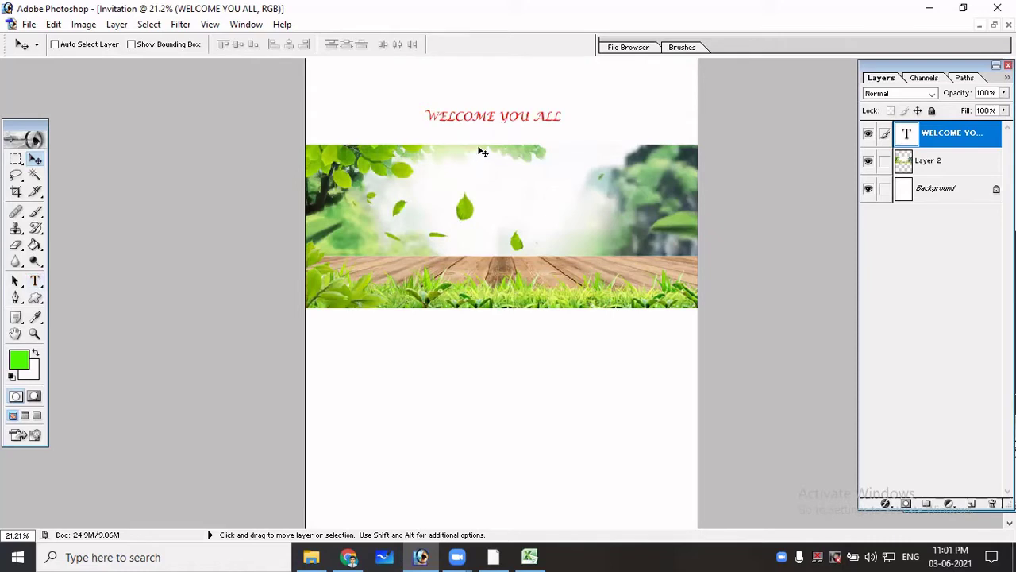
# Add the text line "Thank You" in blue below the nature image.
pyautogui.click(35, 281)
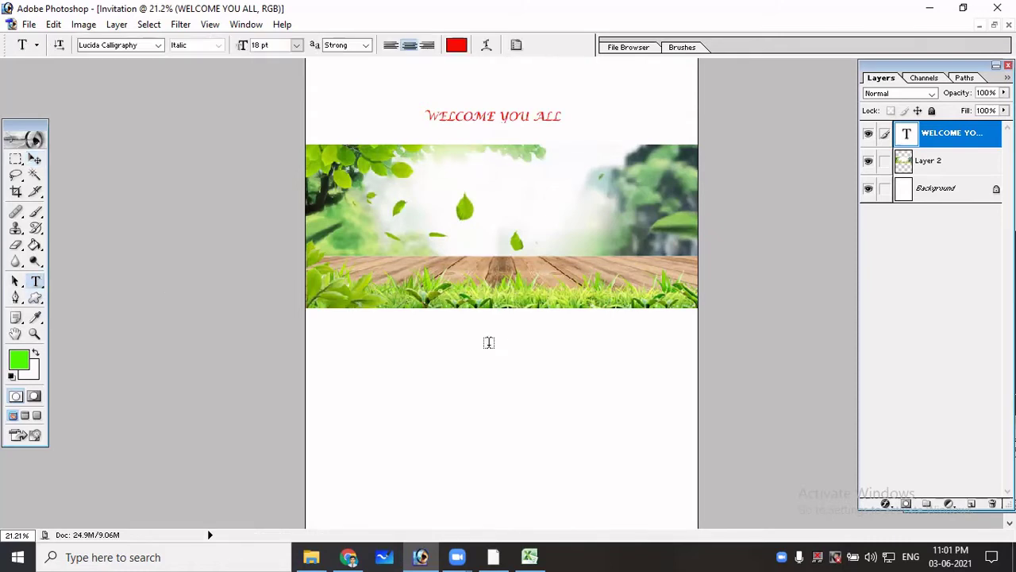
pyautogui.click(540, 354)
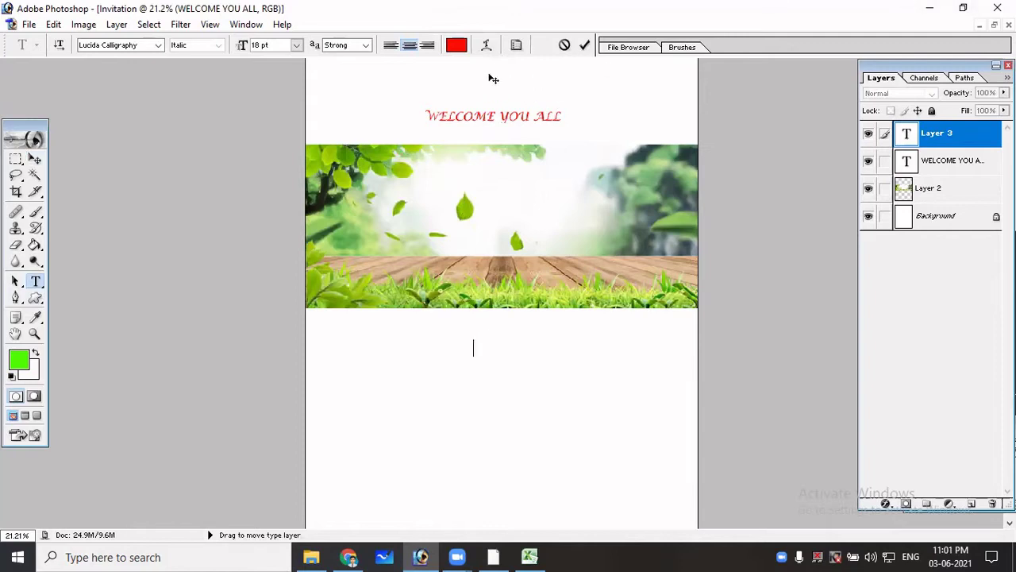
pyautogui.click(457, 44)
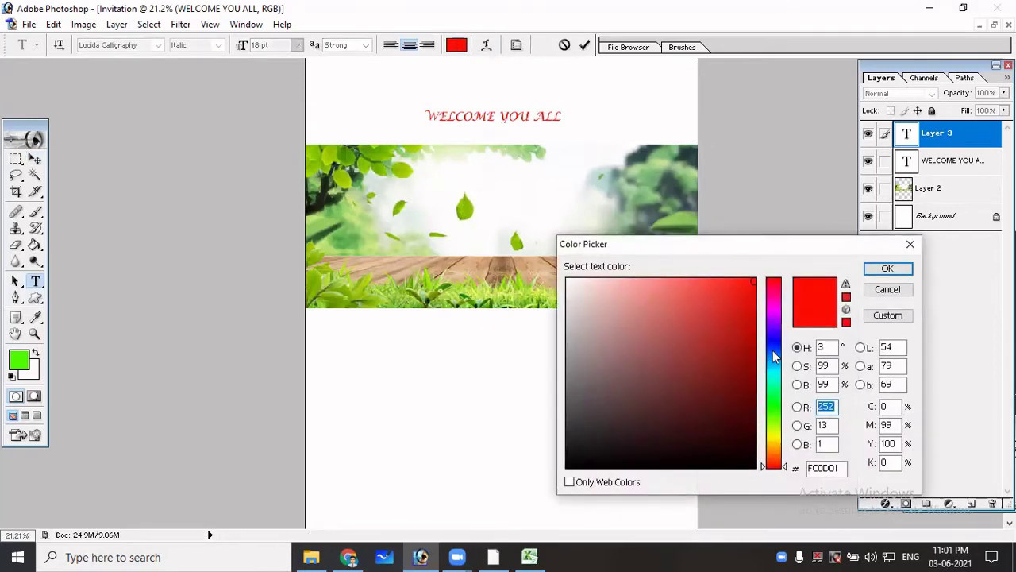
pyautogui.moveTo(773, 357); pyautogui.dragTo(769, 330)
pyautogui.click(887, 268)
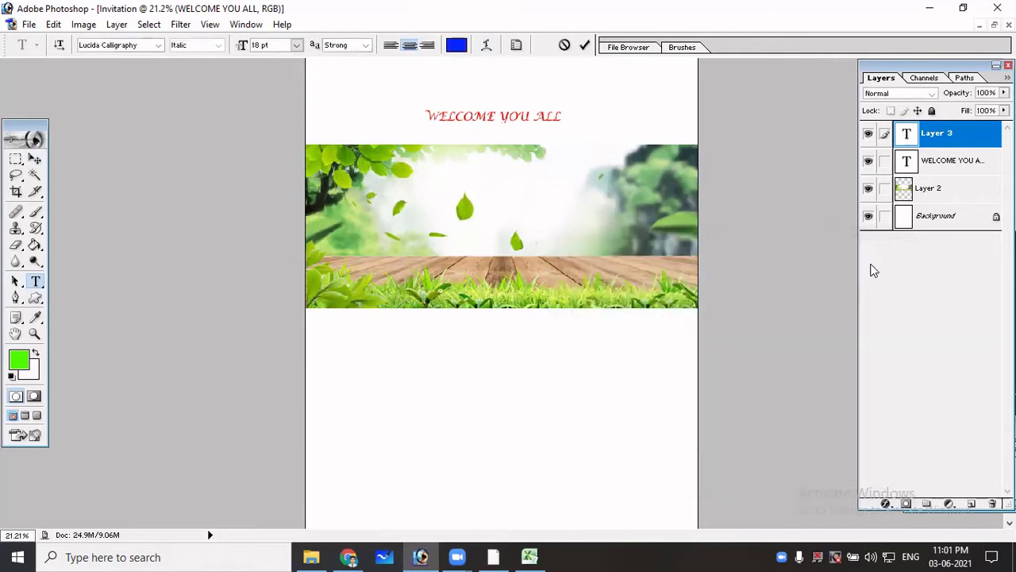
pyautogui.write('hank You')
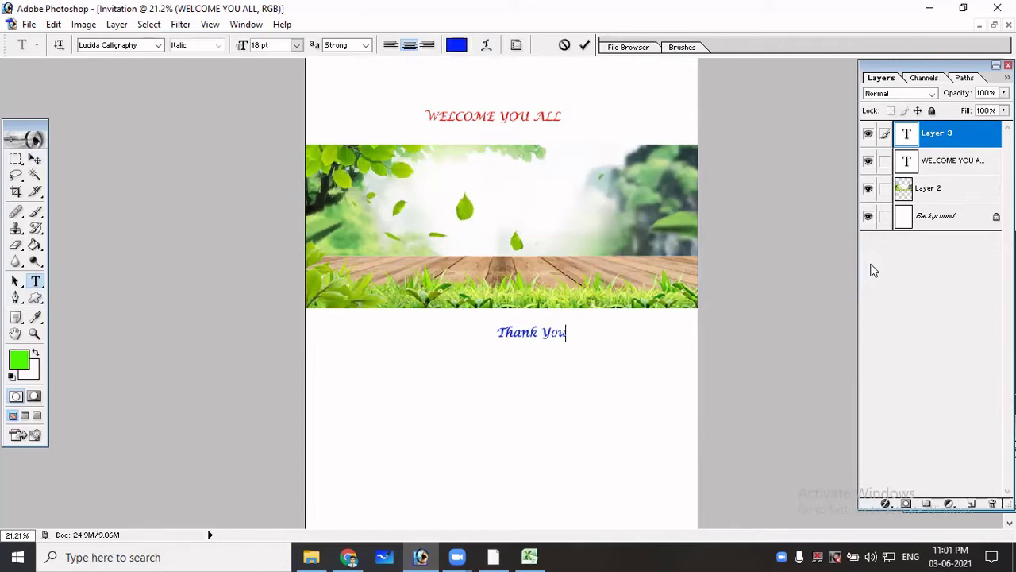
pyautogui.click(34, 159)
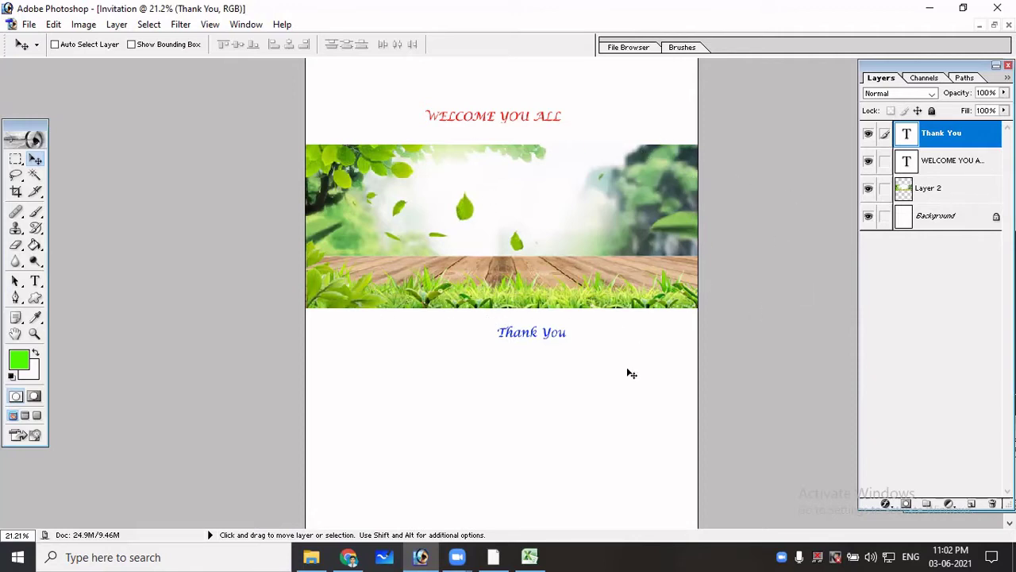
# Select the whole "WELCOME YOU ALL" heading, try out successive fonts on it, and set its font to Perpetua.
pyautogui.click(35, 281)
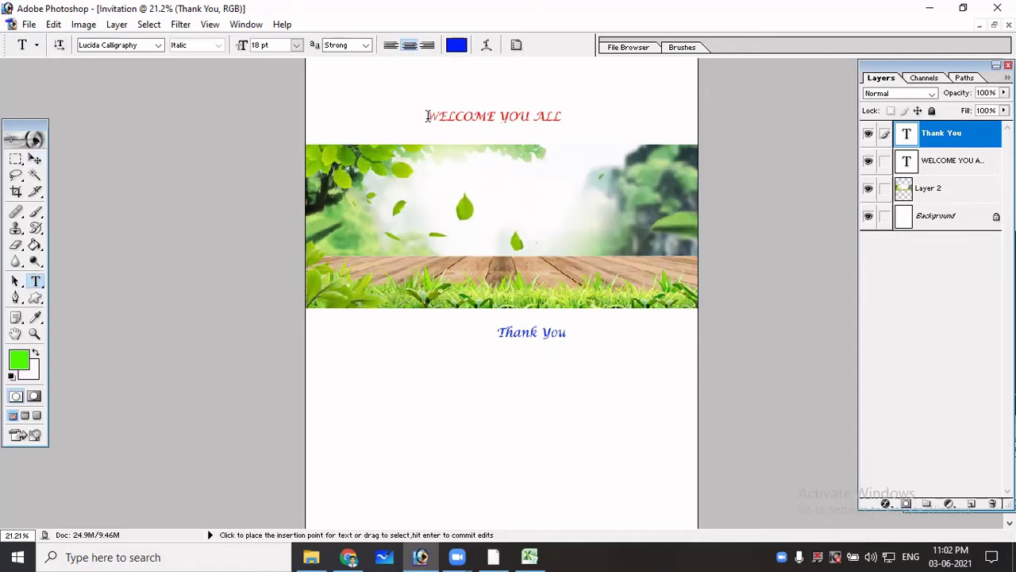
pyautogui.moveTo(428, 116); pyautogui.dragTo(561, 118)
pyautogui.click(158, 46)
pyautogui.scroll(20, 125, 170)
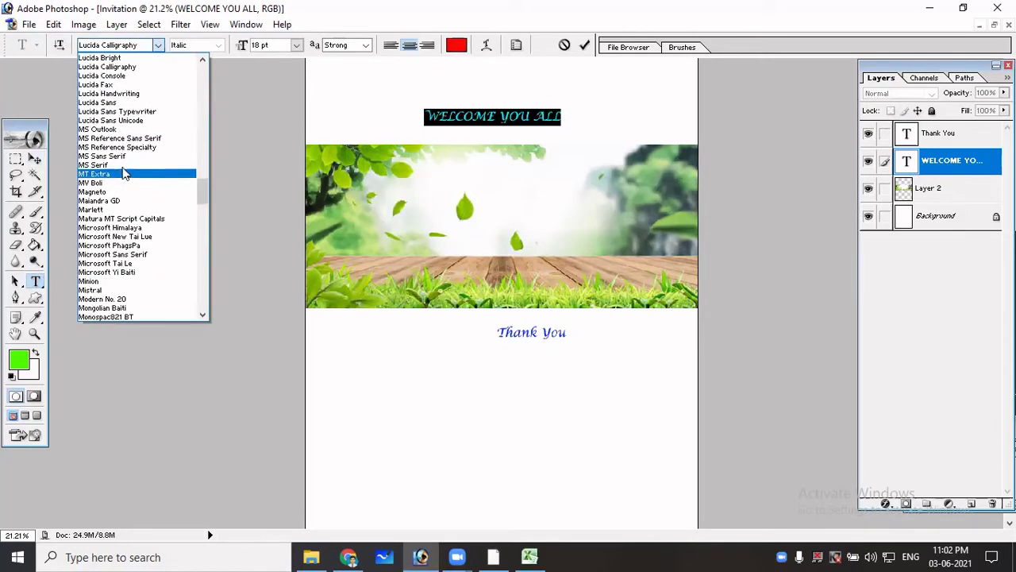
pyautogui.click(138, 47)
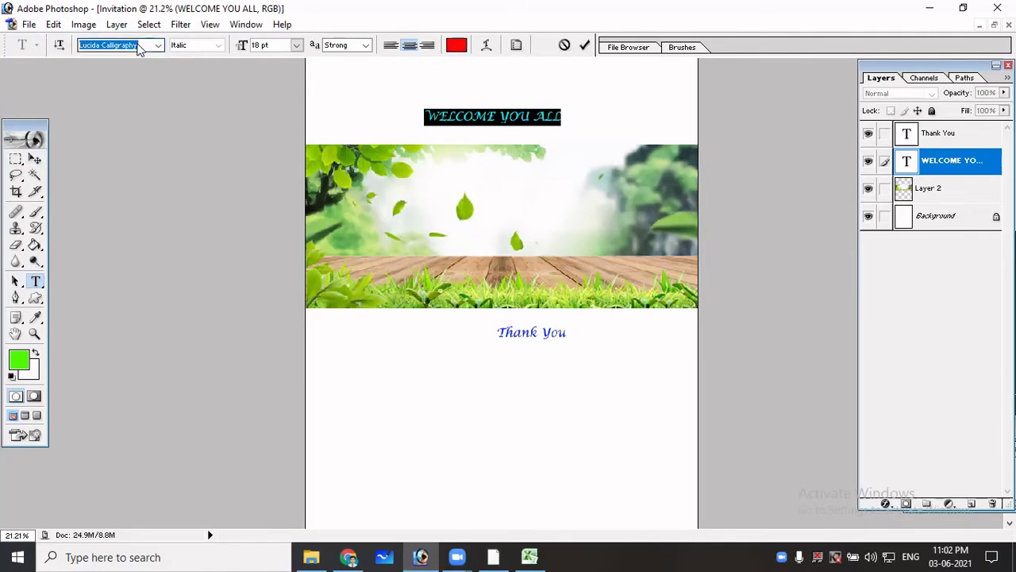
pyautogui.press('Down')
pyautogui.press('Down')
pyautogui.press('Down')
pyautogui.press('Down')
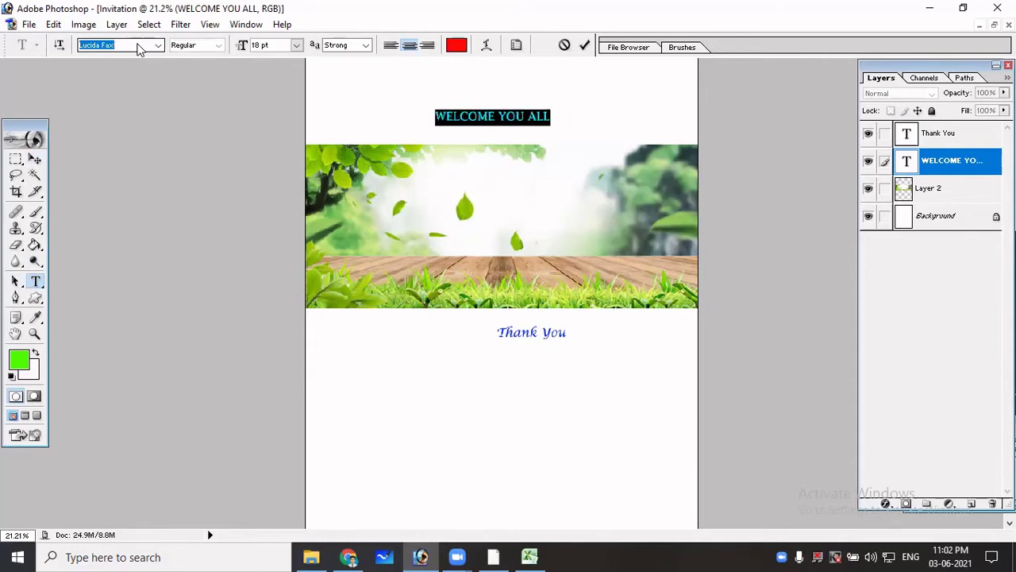
pyautogui.press('Down')
pyautogui.press('Down')
pyautogui.press('Down')
pyautogui.press('Down')
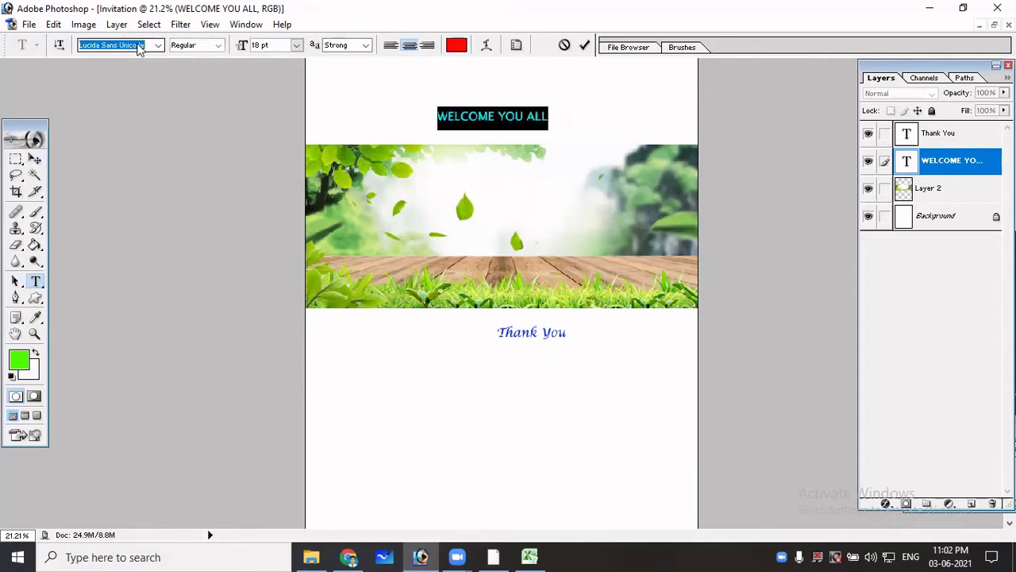
pyautogui.press('Down')
pyautogui.press('Down')
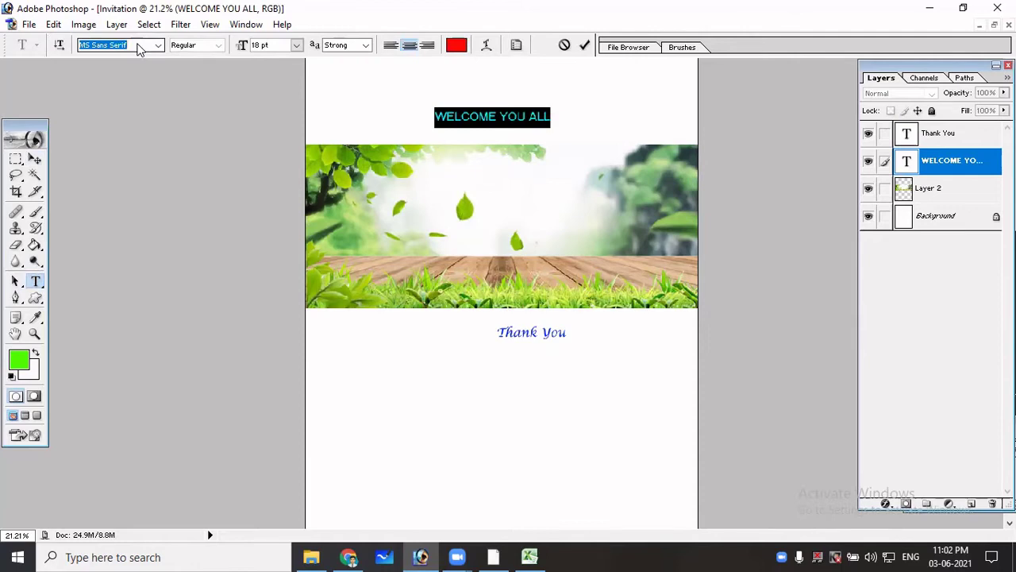
pyautogui.press('Down')
pyautogui.press('Down')
pyautogui.press('Down')
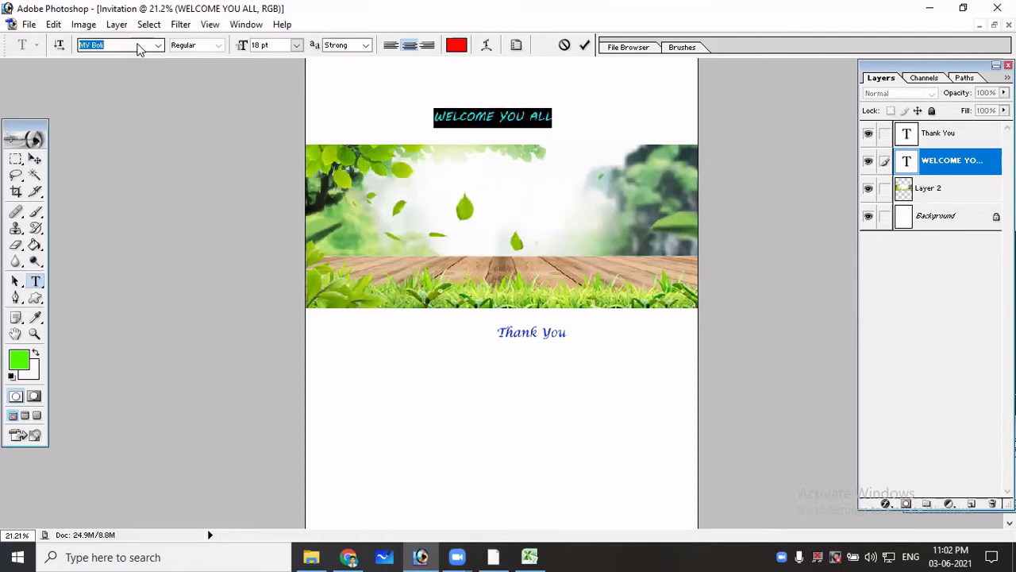
pyautogui.press('Down')
pyautogui.press('Down')
pyautogui.press('Down')
pyautogui.press('Down')
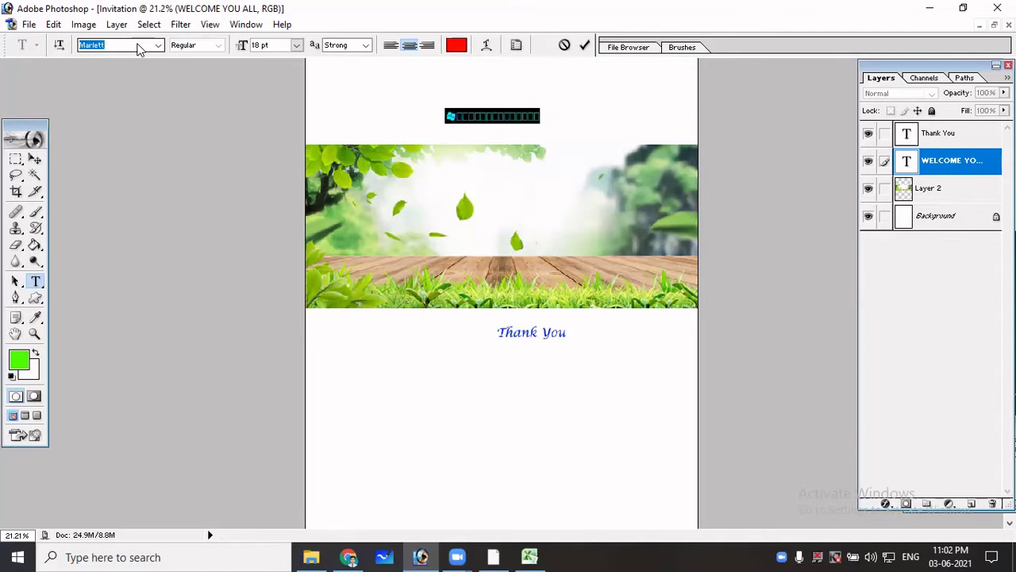
pyautogui.press('Down')
pyautogui.press('Down')
pyautogui.press('Down')
pyautogui.press('Down')
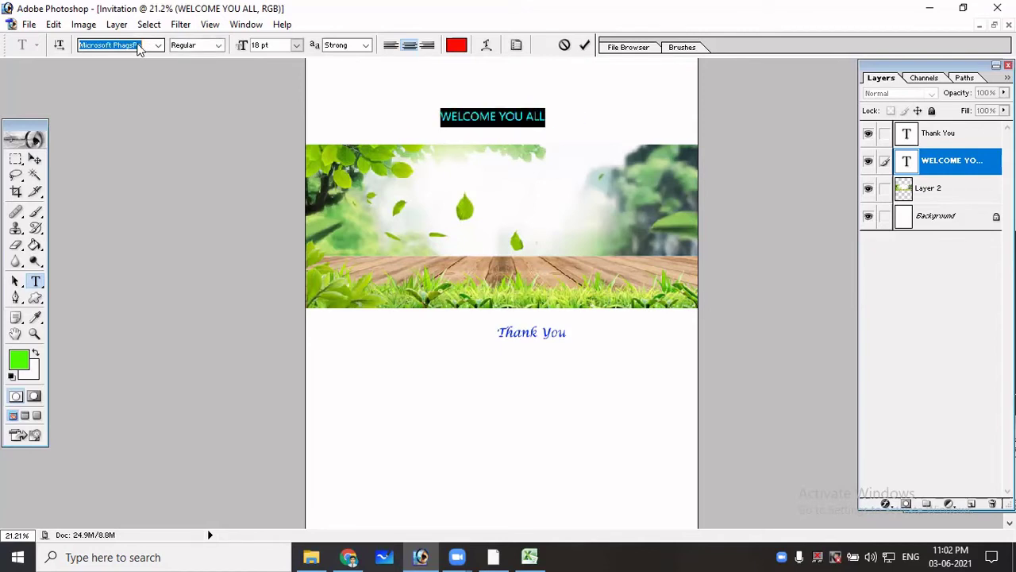
pyautogui.press('Down')
pyautogui.press('Down')
pyautogui.press('Down')
pyautogui.press('Down')
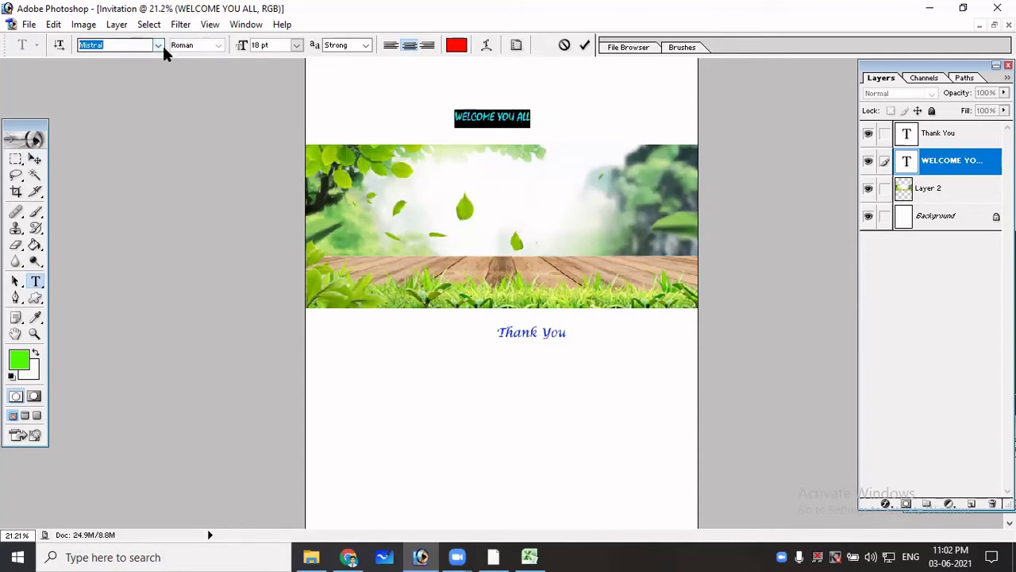
pyautogui.click(158, 45)
pyautogui.click(119, 219)
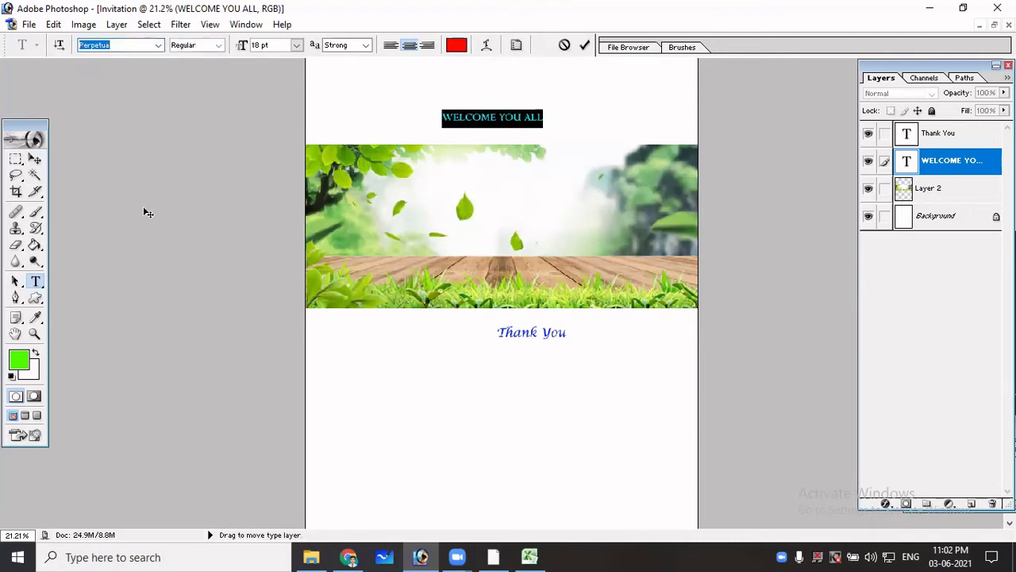
# Try the Italic and Bold styles on the heading and set its font style to Bold Italic.
pyautogui.click(218, 45)
pyautogui.click(208, 67)
pyautogui.click(216, 45)
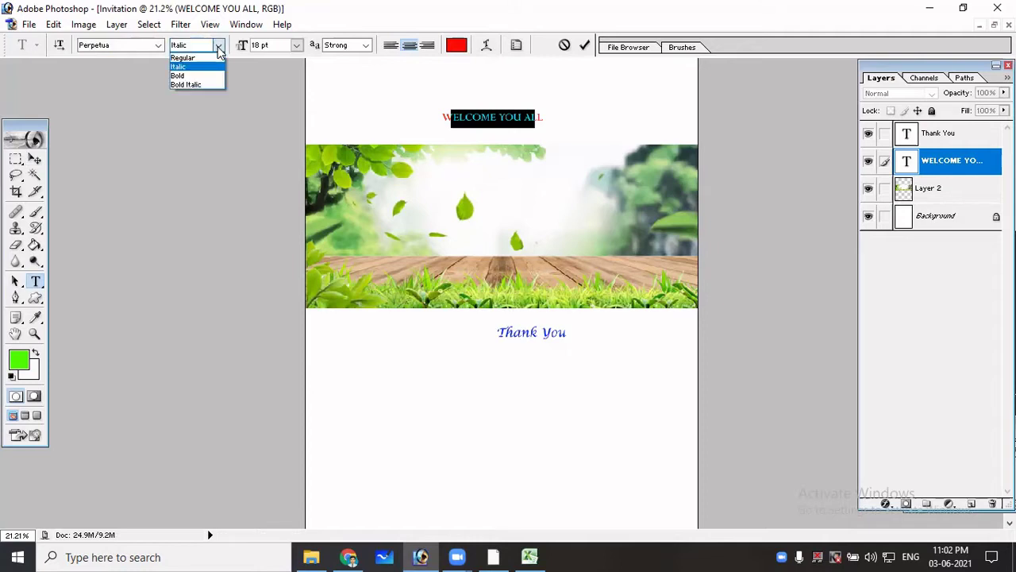
pyautogui.click(201, 77)
pyautogui.click(217, 48)
pyautogui.click(201, 83)
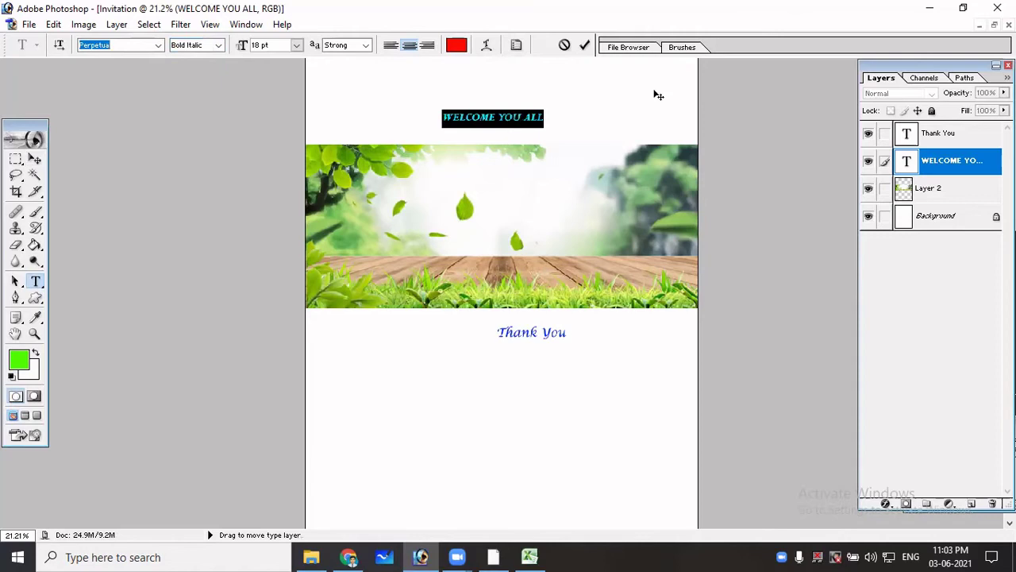
# Enlarge the "WELCOME YOU ALL" heading, trying 30 pt and settling on a font size of 36 pt.
pyautogui.click(297, 45)
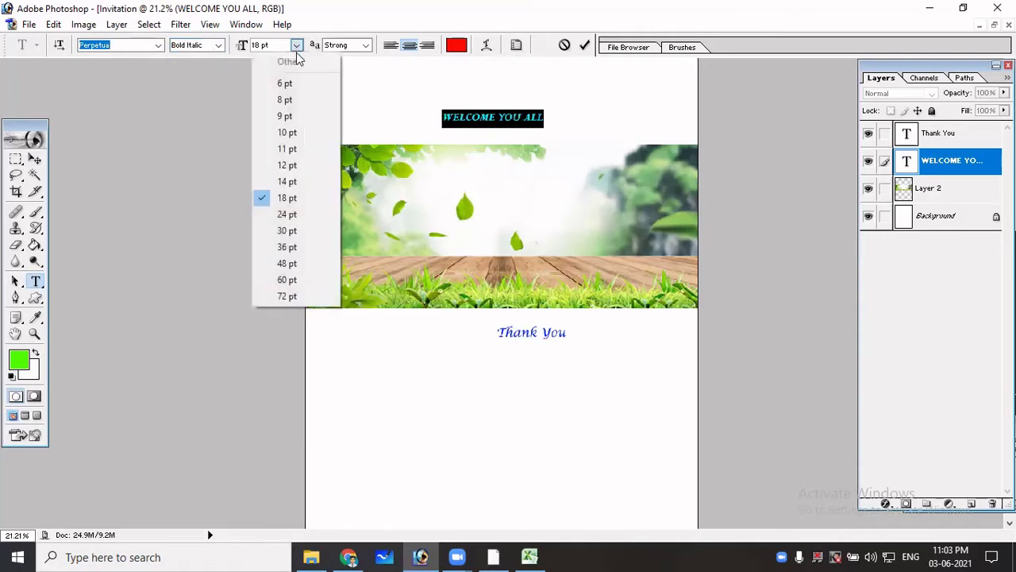
pyautogui.click(288, 231)
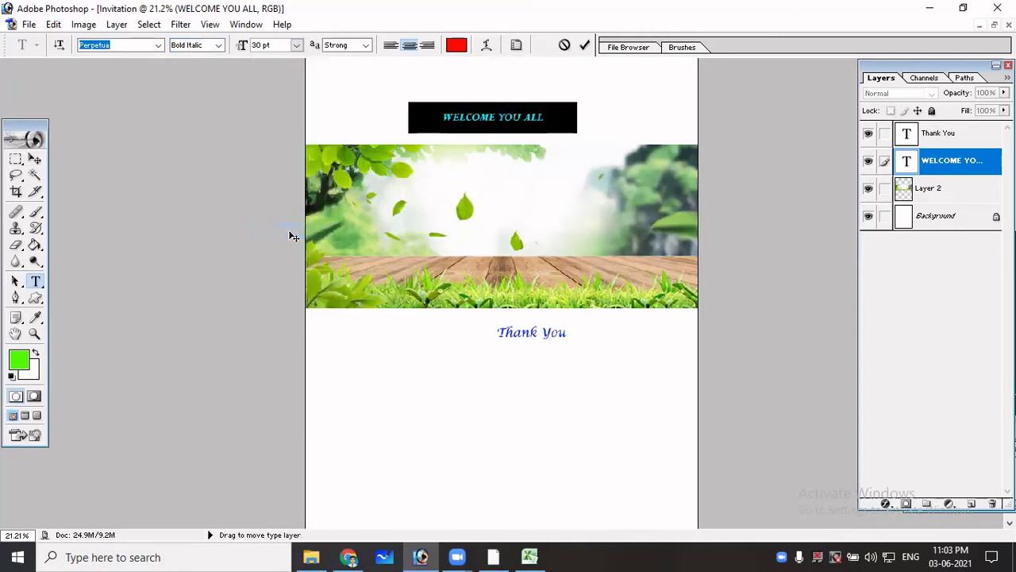
pyautogui.click(296, 48)
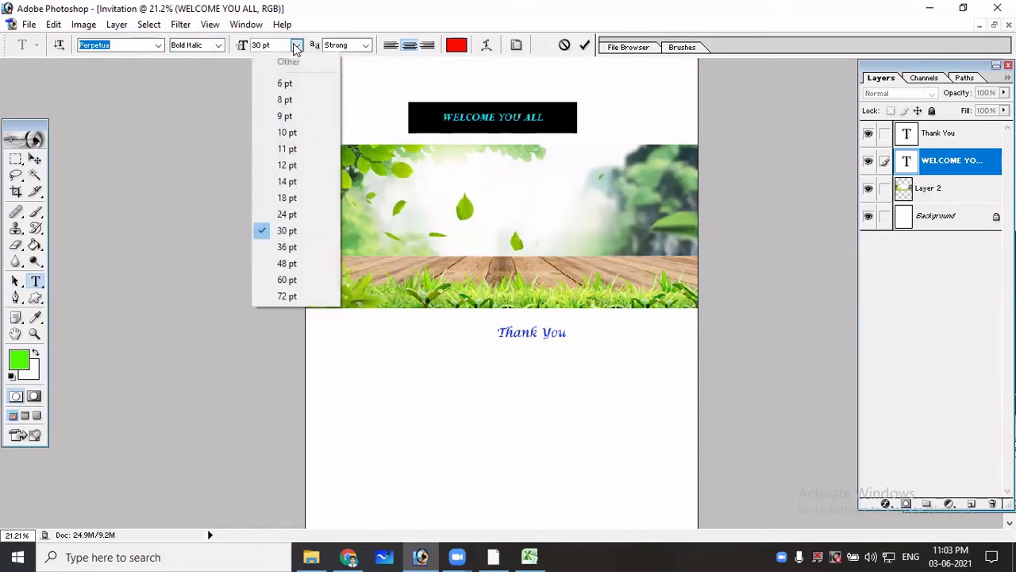
pyautogui.click(293, 253)
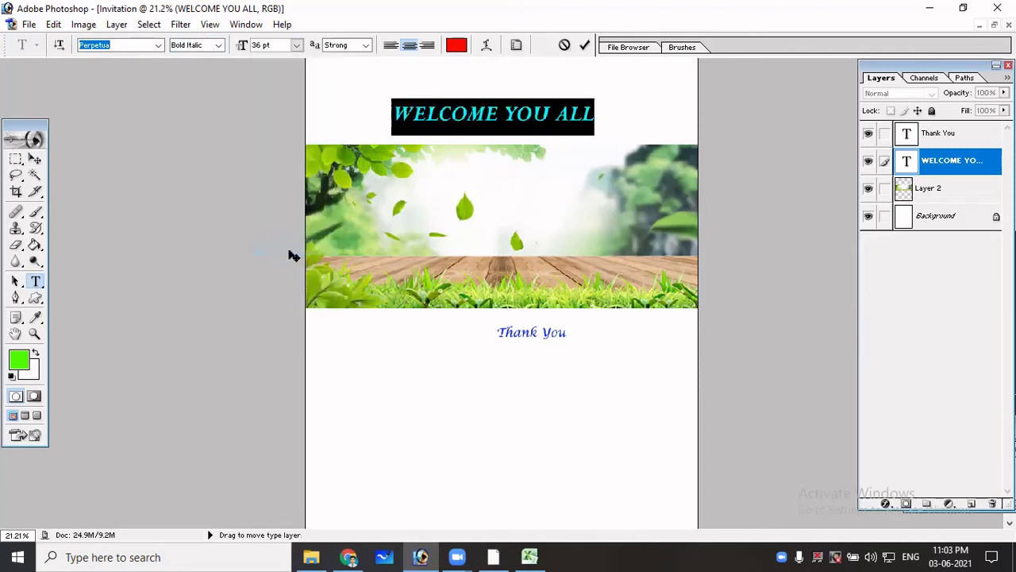
# Move the enlarged heading onto the nature image, into its upper right area.
pyautogui.click(34, 158)
pyautogui.moveTo(491, 117); pyautogui.dragTo(503, 173)
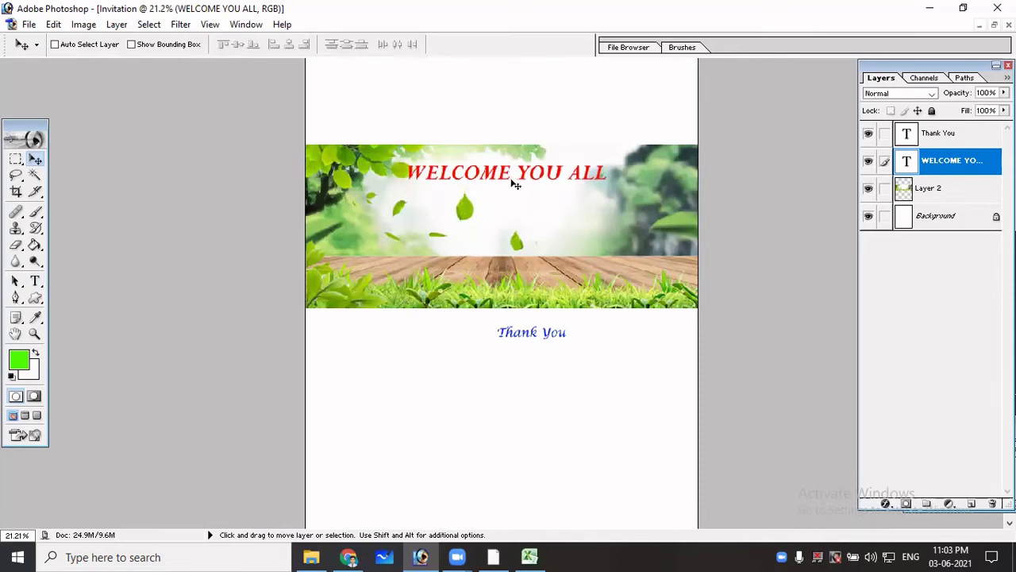
pyautogui.hotkey('ctrl', '+')
pyautogui.hotkey('ctrl', '+')
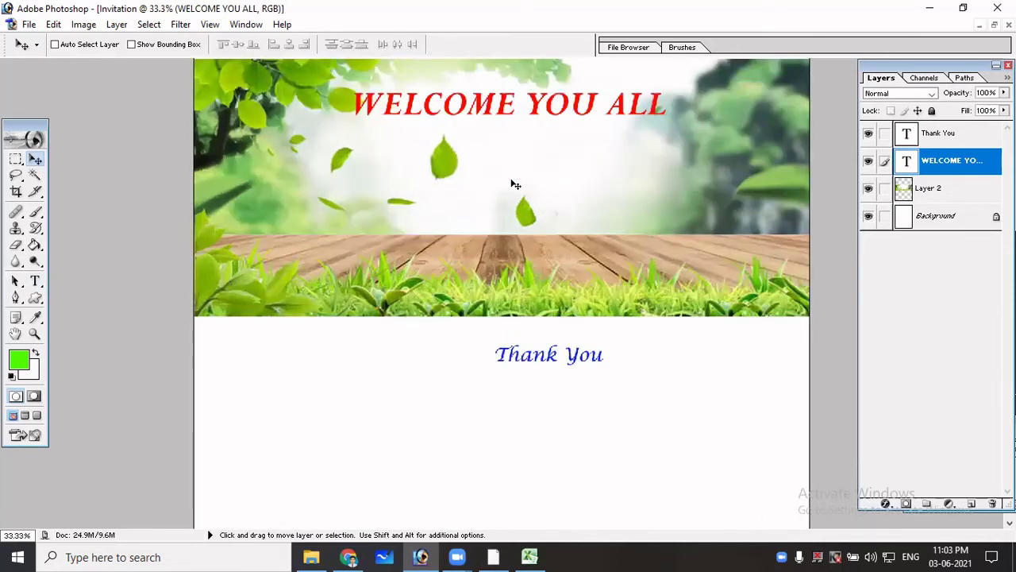
pyautogui.scroll(2, 508, 193)
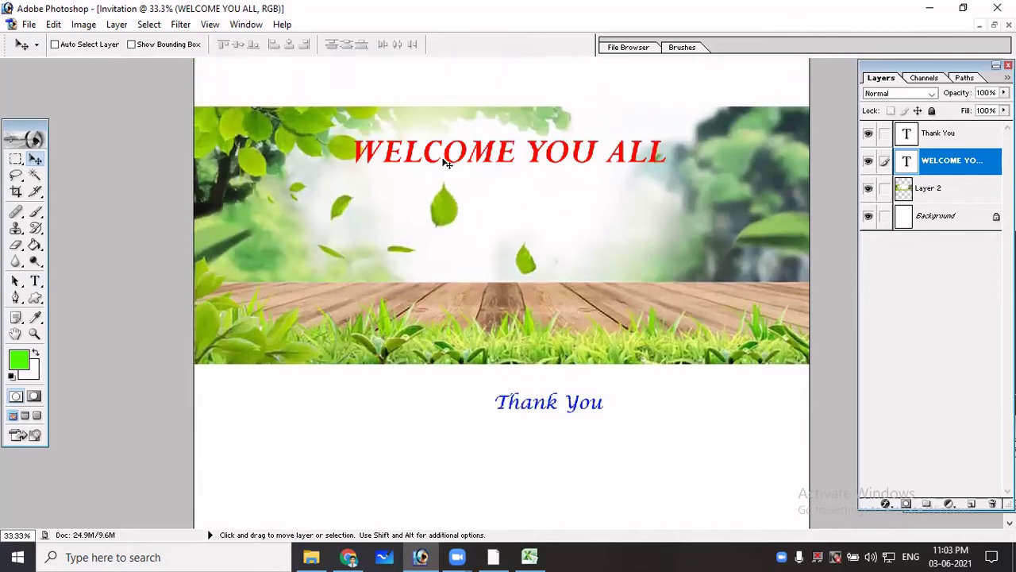
pyautogui.moveTo(468, 156); pyautogui.dragTo(594, 137)
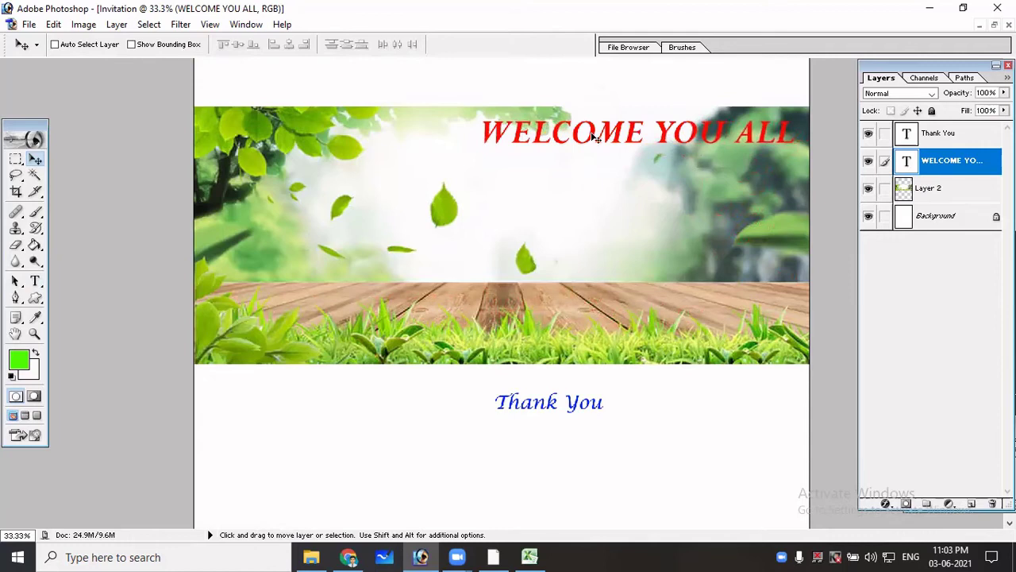
# Open the "WELCOME YOU ALL" heading for text editing with the insertion point before its first letter.
pyautogui.click(34, 282)
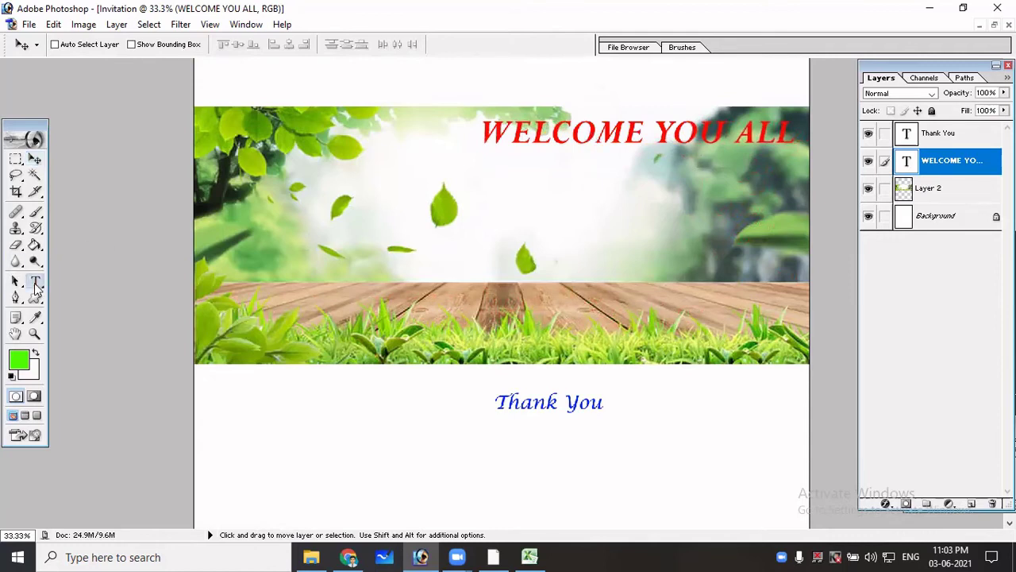
pyautogui.moveTo(486, 136); pyautogui.dragTo(454, 145)
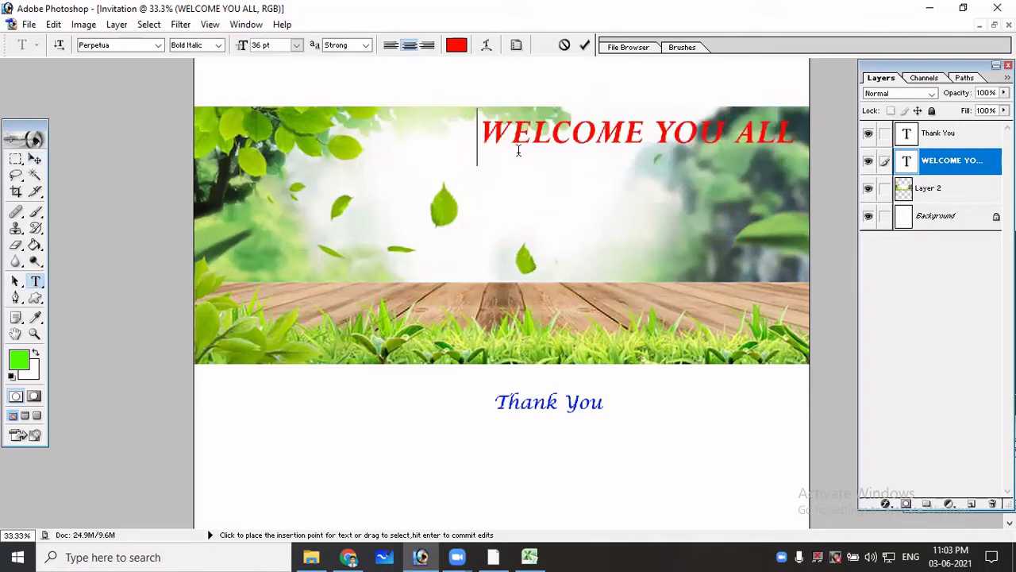
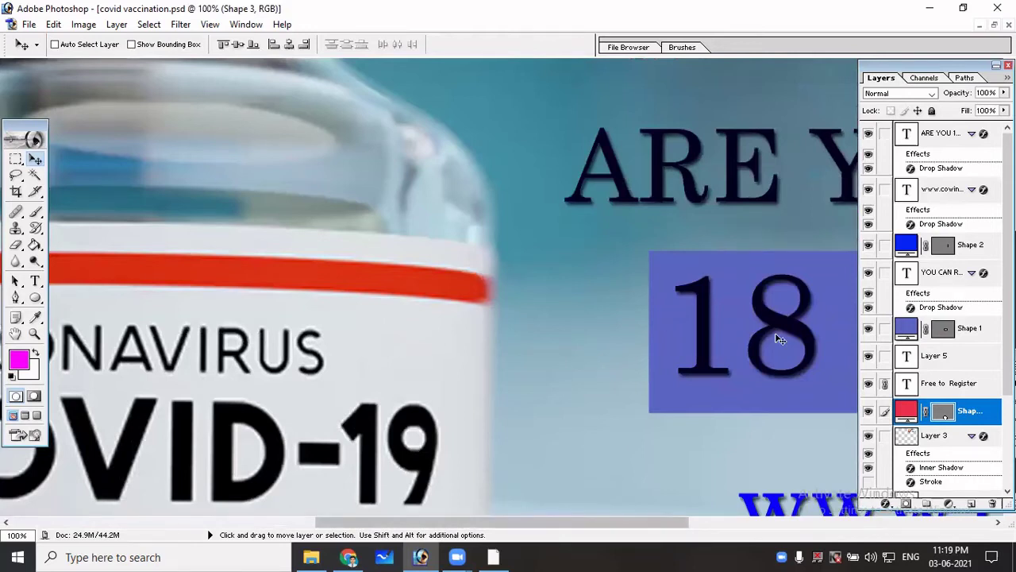
# Select Layer 3, which holds the institute's logo and name, and open its Stroke layer style.
pyautogui.hotkey('ctrl', '-')
pyautogui.hotkey('ctrl', '-')
pyautogui.hotkey('ctrl', '-')
pyautogui.hotkey('ctrl', '-')
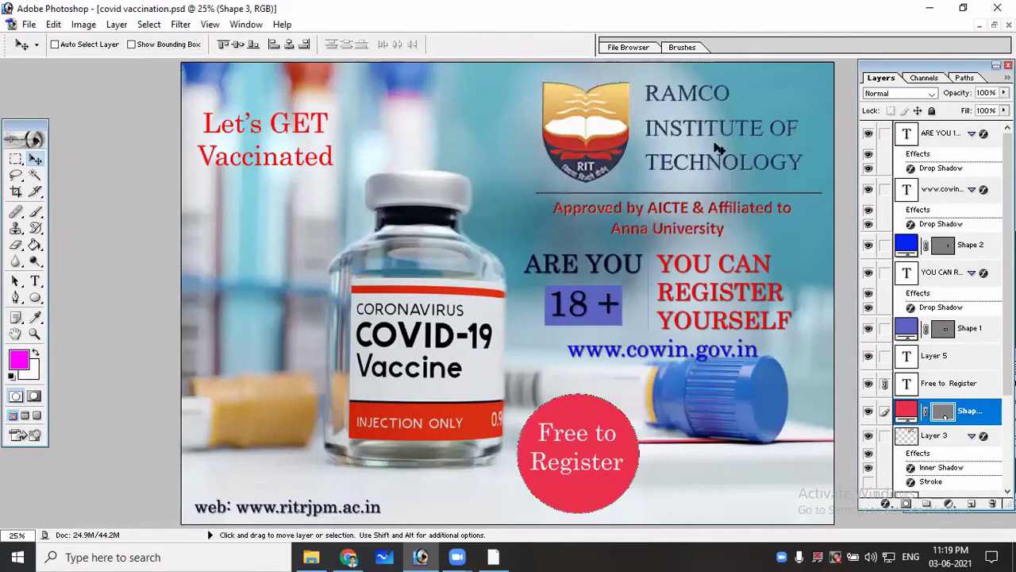
pyautogui.rightClick(616, 110)
pyautogui.click(643, 121)
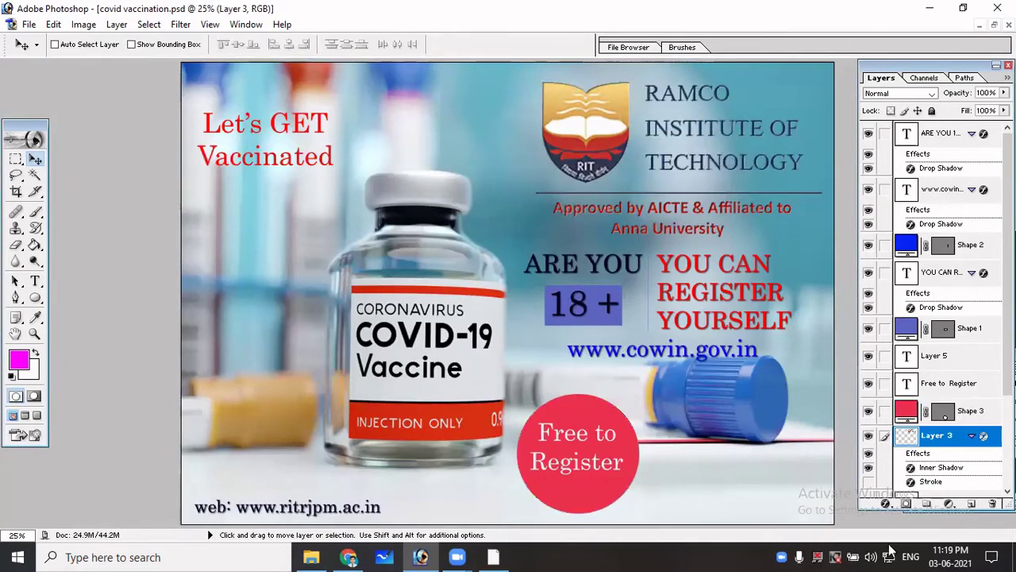
pyautogui.click(887, 504)
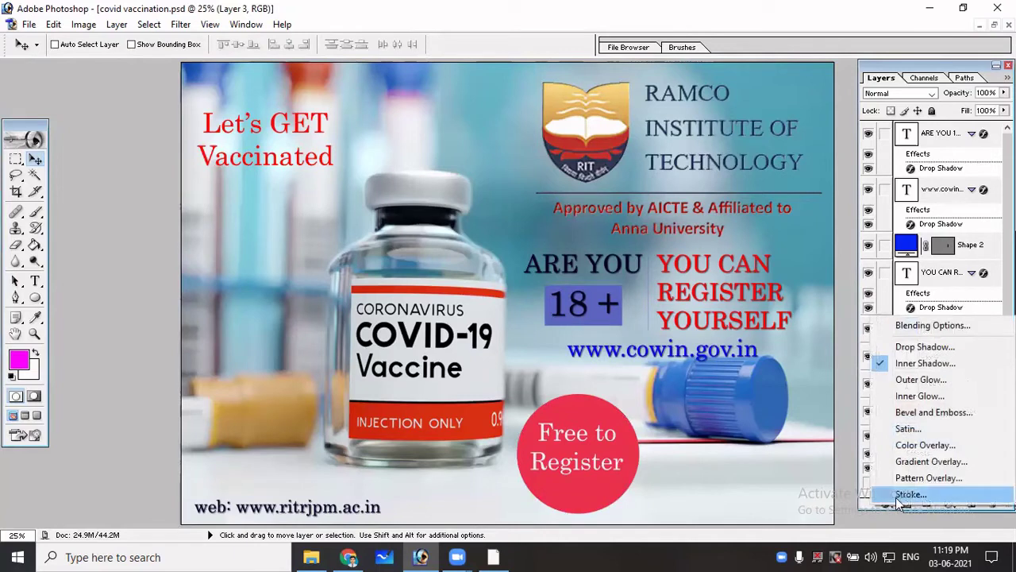
pyautogui.click(901, 494)
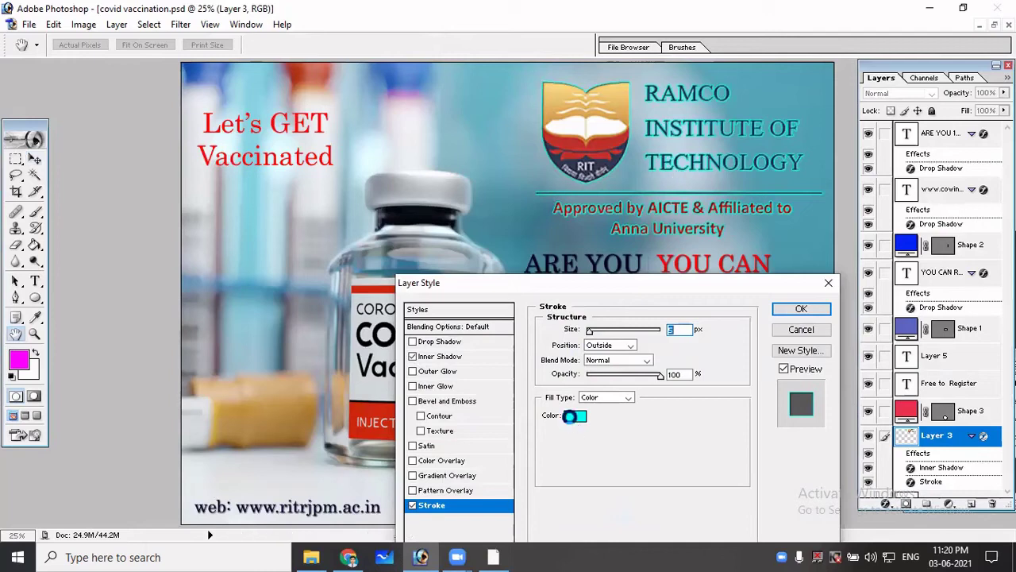
# Try blue, cyan, magenta and yellow as the stroke color of the institute header, and discard the color change.
pyautogui.click(571, 415)
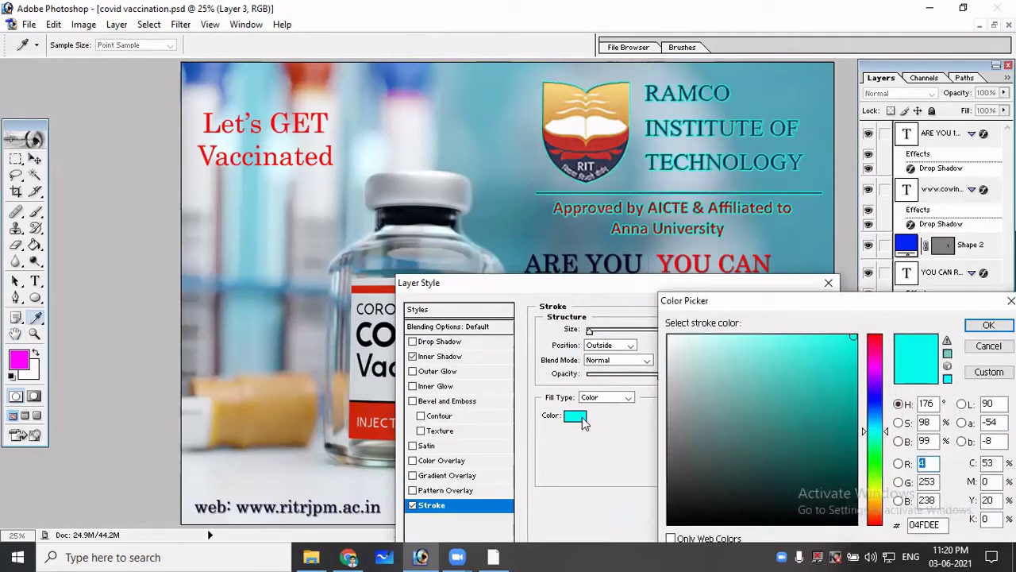
pyautogui.click(876, 404)
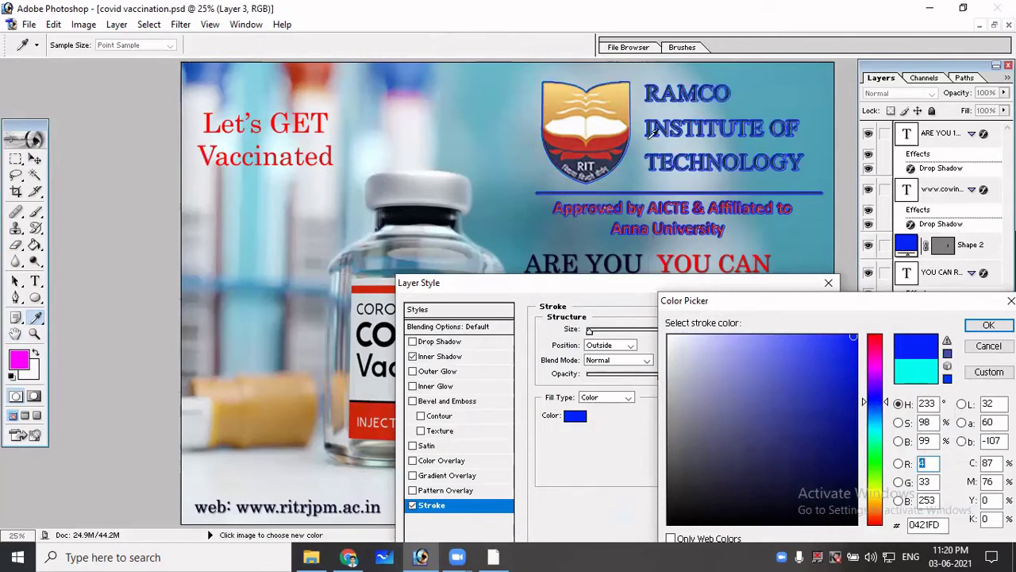
pyautogui.click(872, 427)
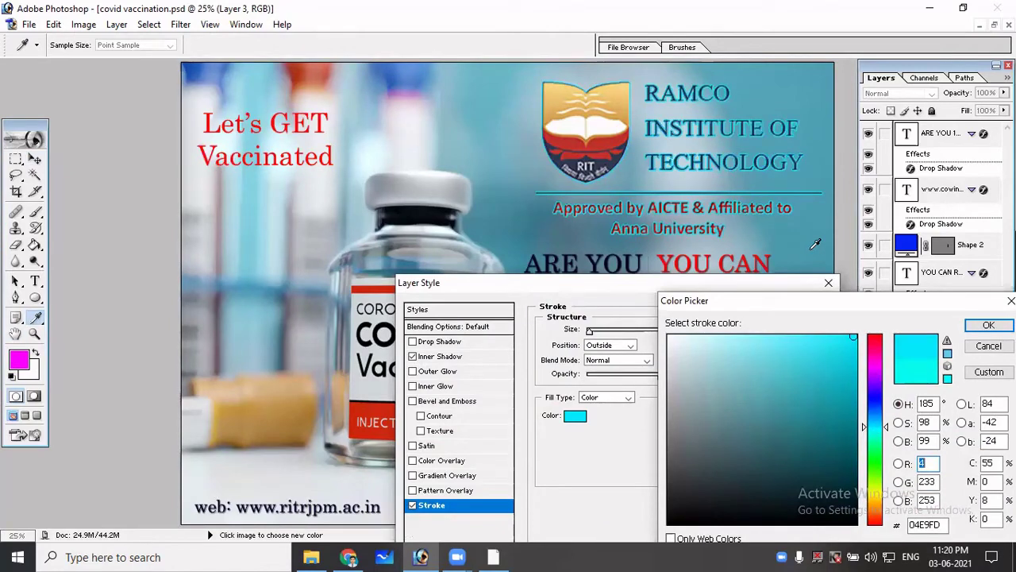
pyautogui.click(872, 366)
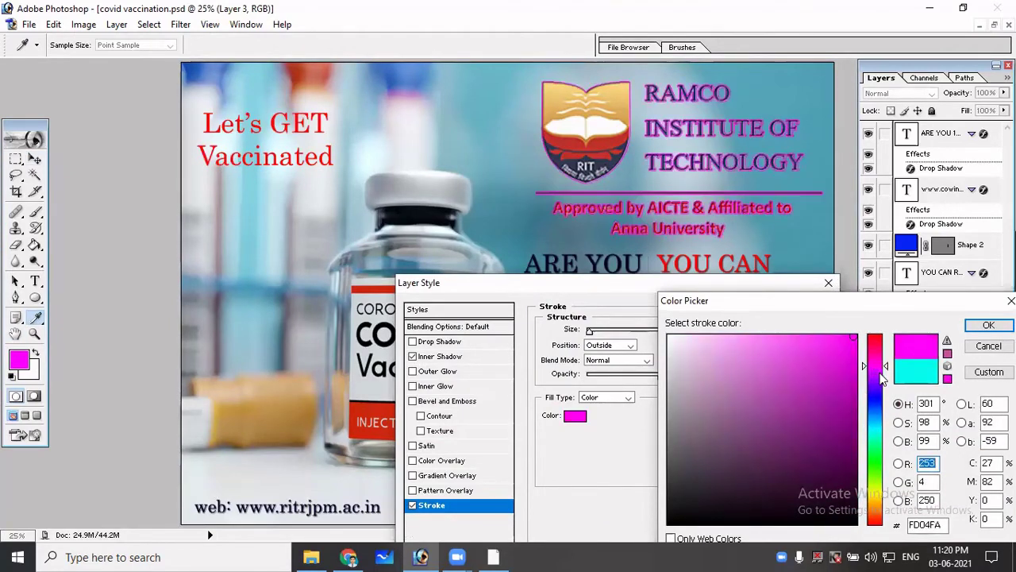
pyautogui.click(873, 459)
pyautogui.click(872, 495)
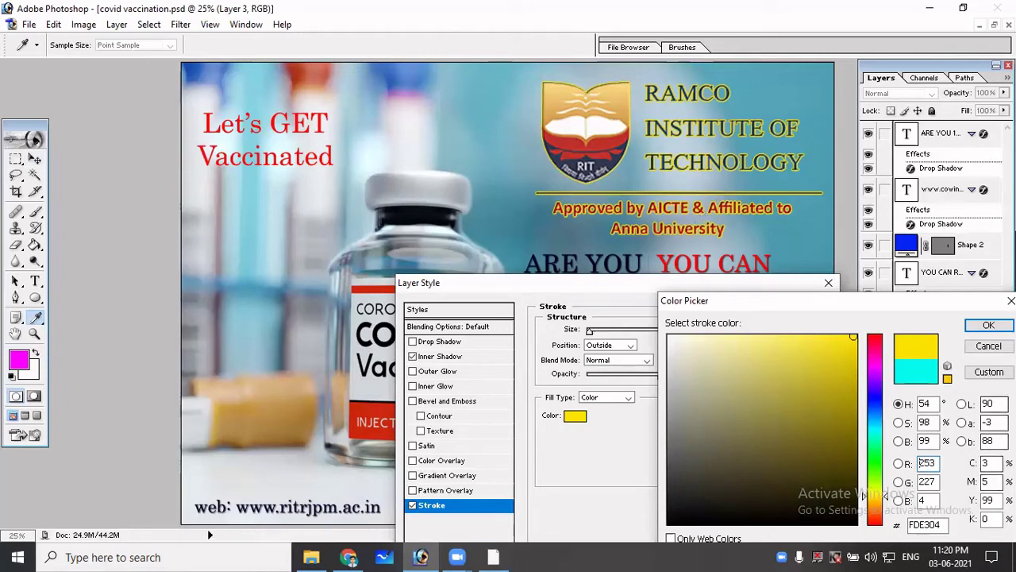
pyautogui.click(1011, 300)
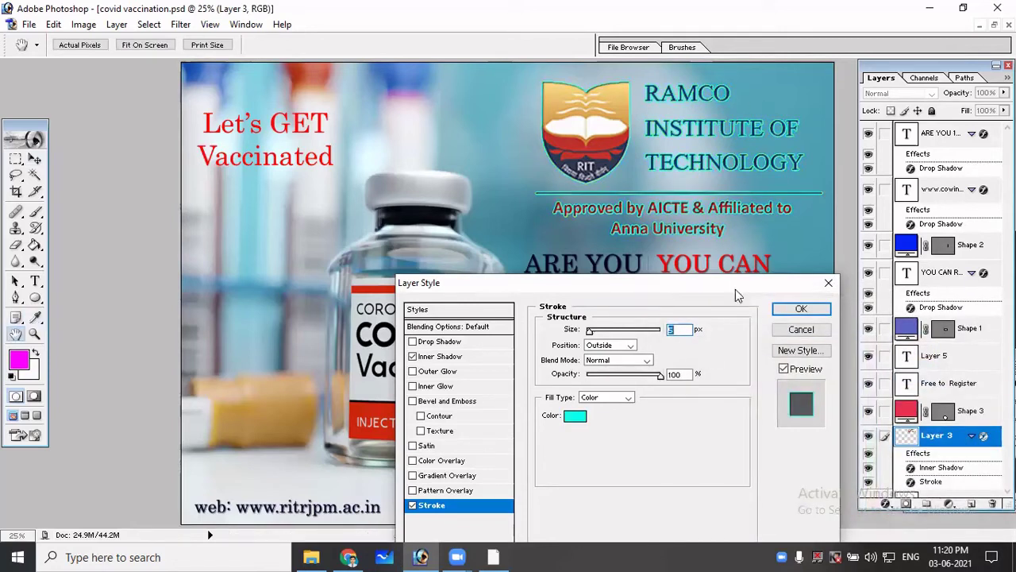
# Apply the cyan outside stroke to the institute header layer.
pyautogui.click(783, 309)
pyautogui.scroll(1, 683, 313)
pyautogui.scroll(1, 656, 304)
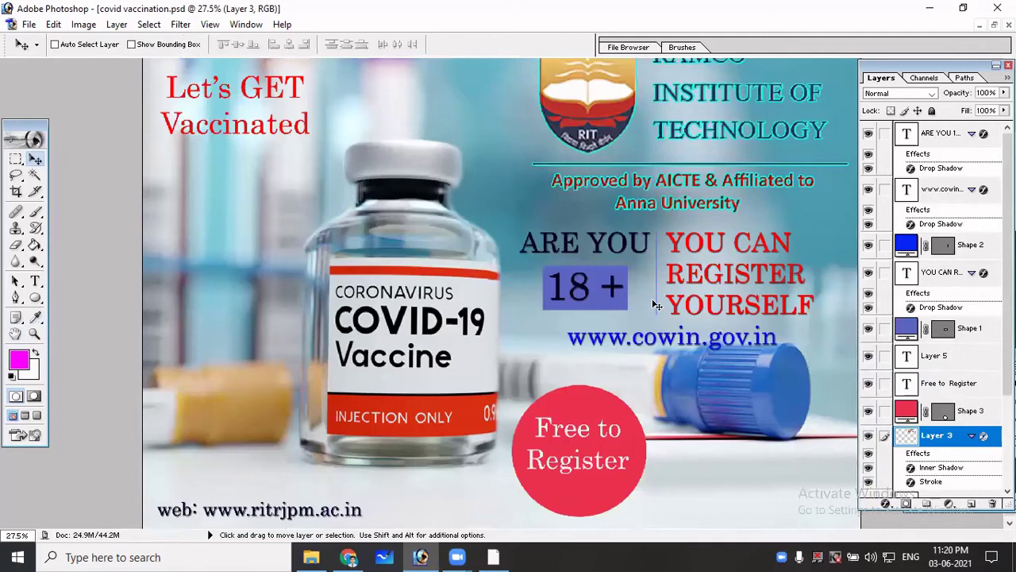
pyautogui.scroll(-2, 656, 304)
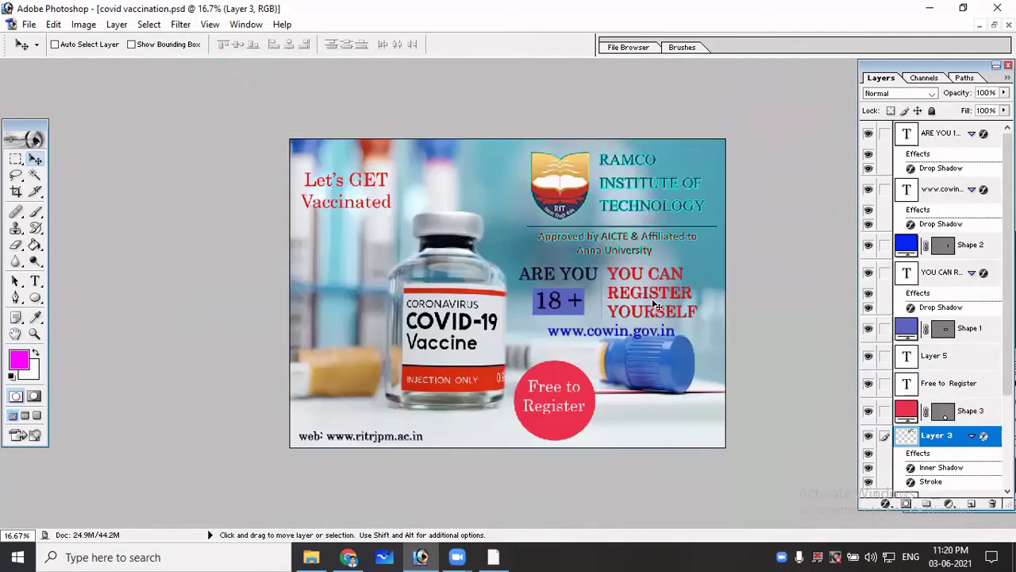
# Draw a small envelope with the Custom Shape tool below the "Let's GET Vaccinated" text, beside the bottle cap.
pyautogui.click(39, 305)
pyautogui.moveTo(39, 309); pyautogui.dragTo(82, 370)
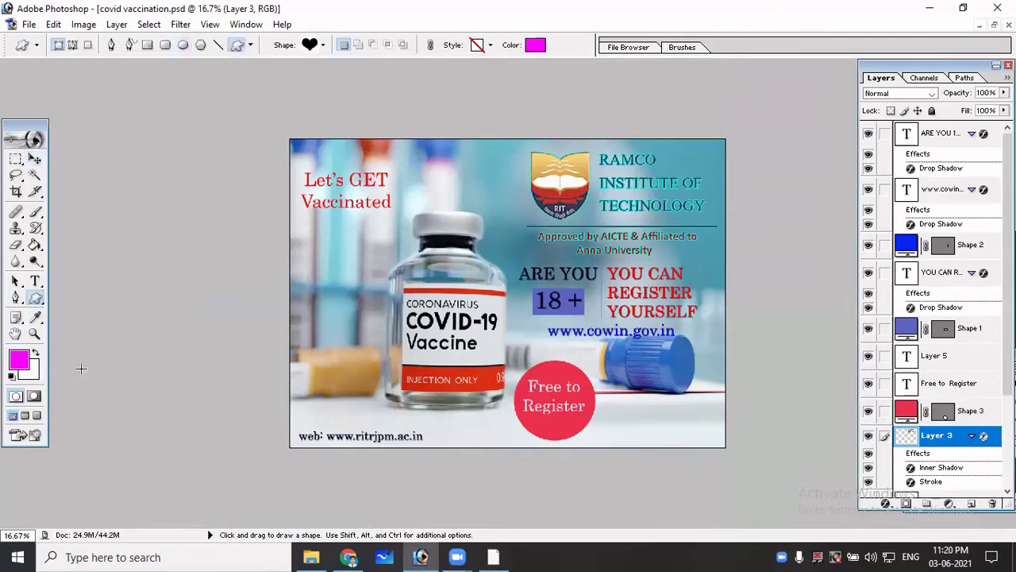
pyautogui.rightClick(388, 246)
pyautogui.click(433, 268)
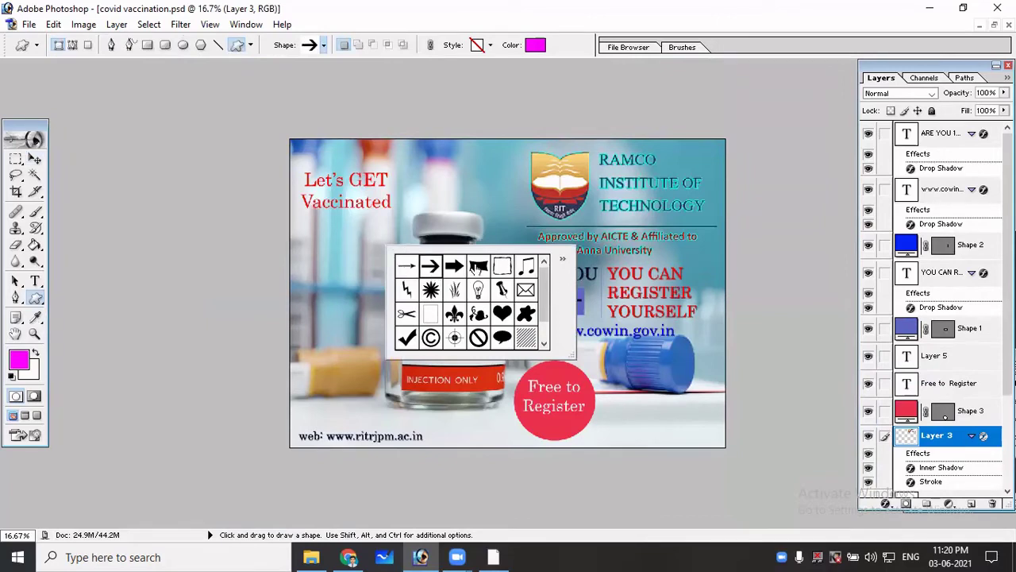
pyautogui.press('Escape')
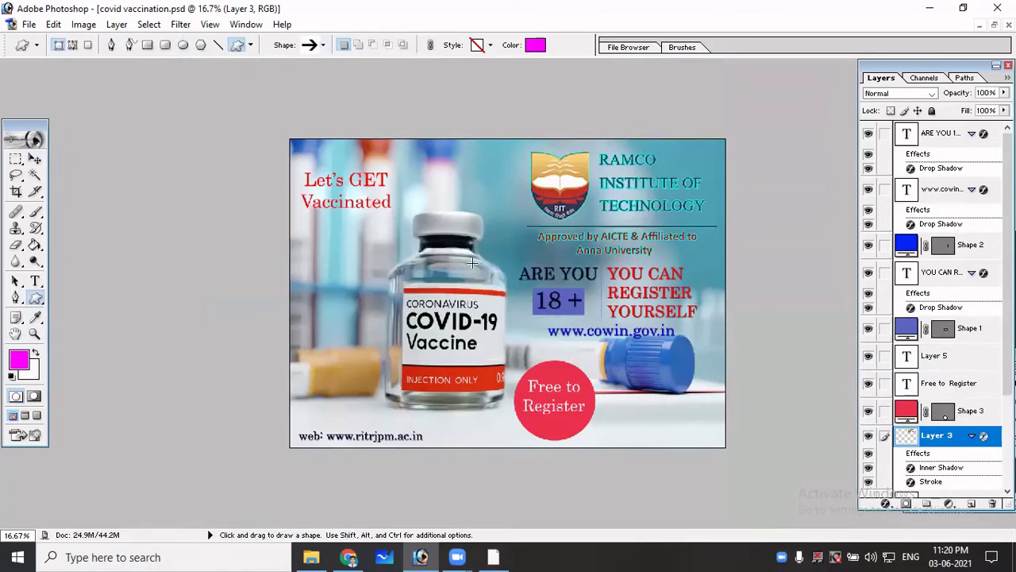
pyautogui.rightClick(35, 300)
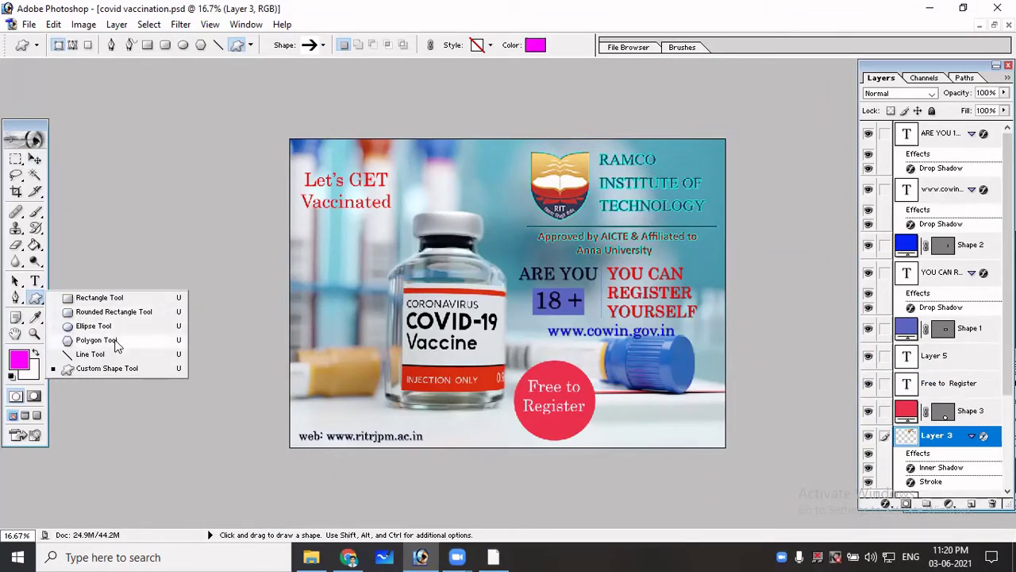
pyautogui.click(117, 374)
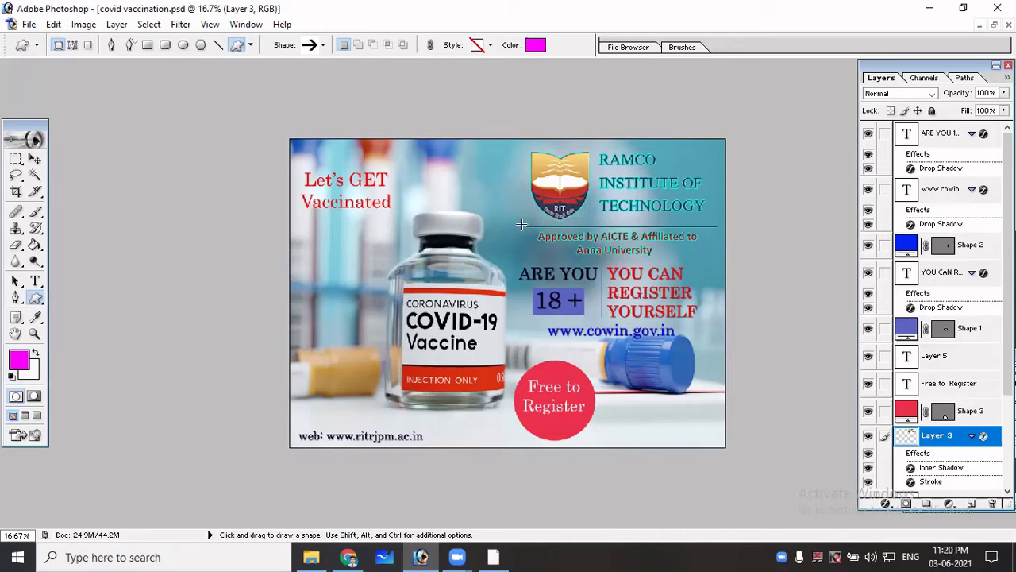
pyautogui.rightClick(368, 229)
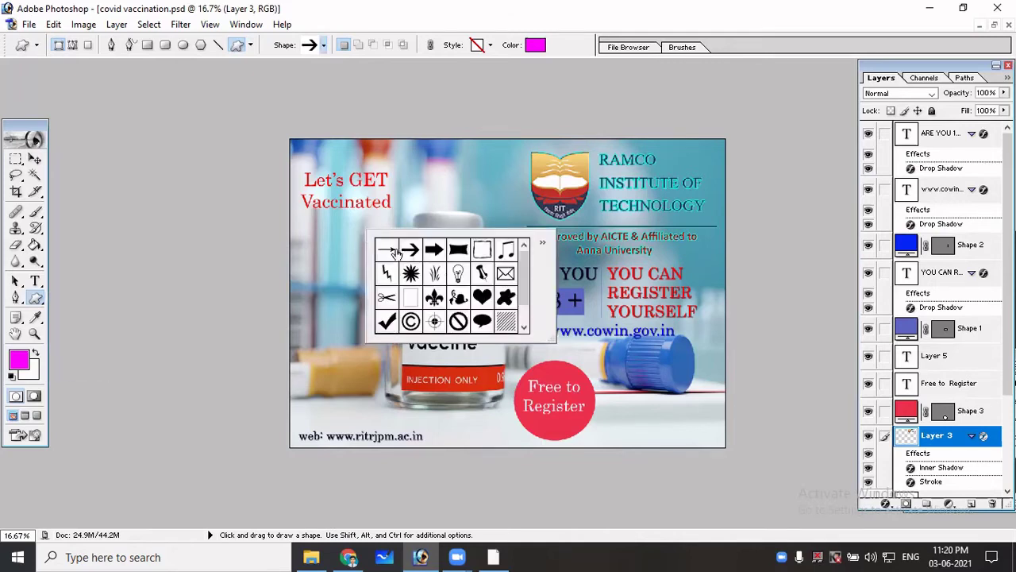
pyautogui.click(434, 251)
pyautogui.click(506, 274)
pyautogui.doubleClick(501, 272)
pyautogui.moveTo(339, 241); pyautogui.dragTo(389, 271)
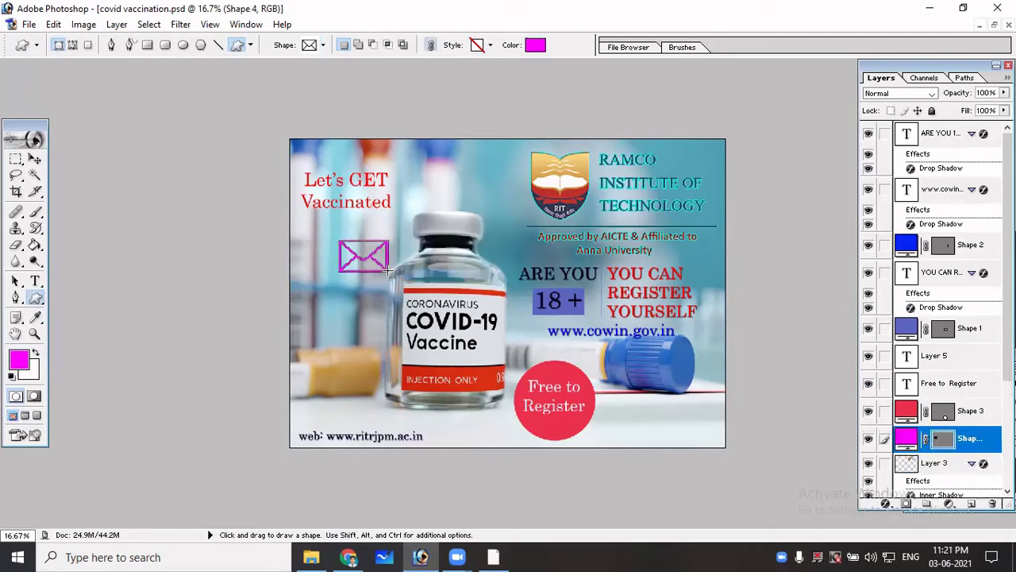
# Change the envelope shape's color to violet-blue #4801FC.
pyautogui.click(536, 44)
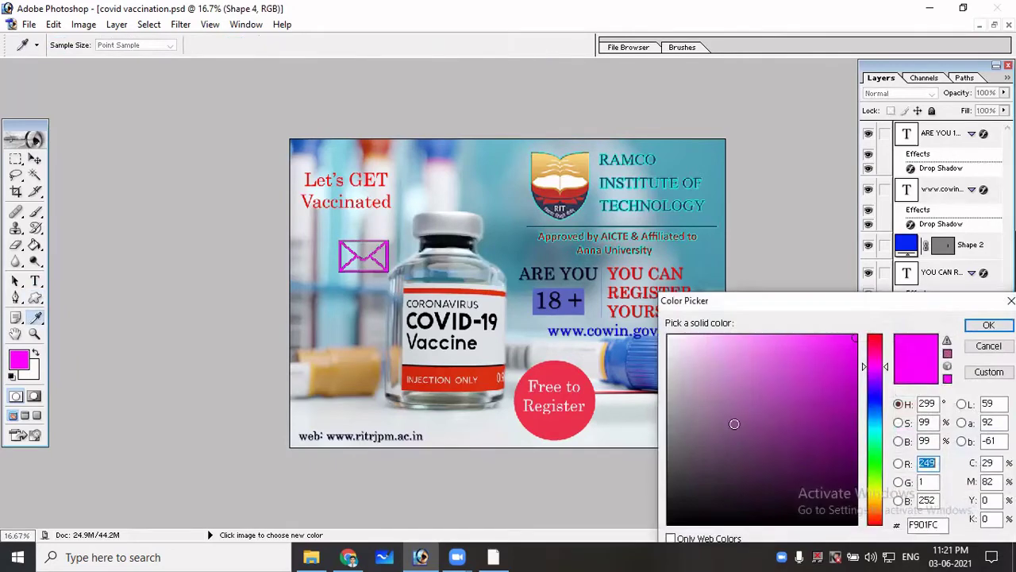
pyautogui.click(875, 430)
pyautogui.click(875, 396)
pyautogui.click(873, 389)
pyautogui.click(988, 325)
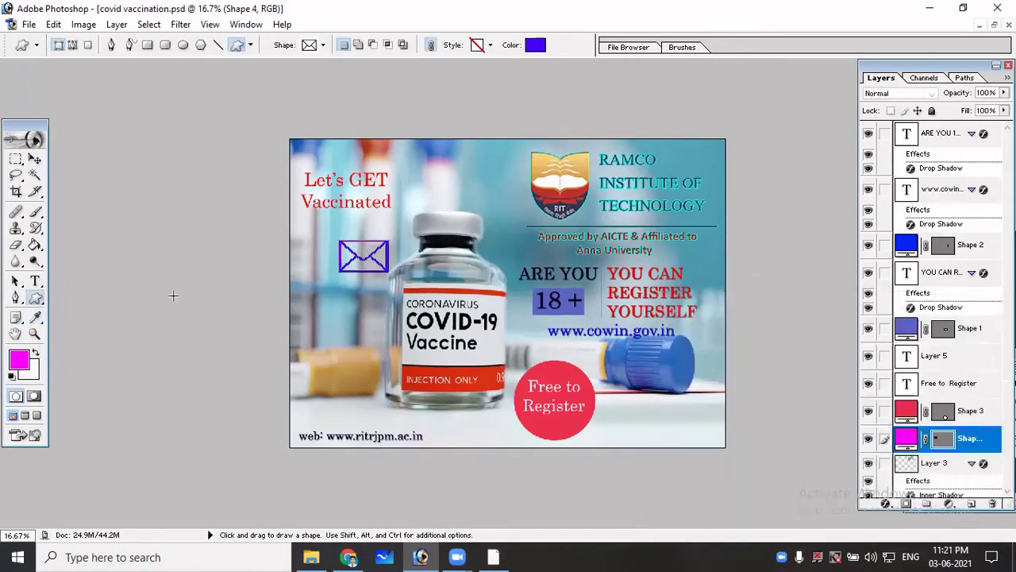
# Draw a diamond-grid custom shape over the bottle cap and the logo's edge, and color it near-white #FDFDFE.
pyautogui.rightClick(317, 308)
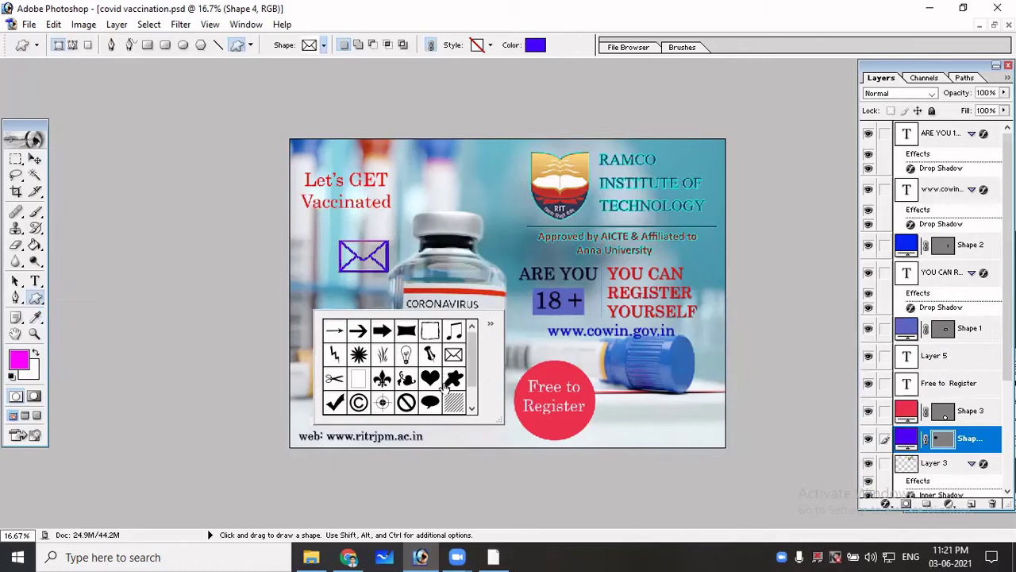
pyautogui.click(334, 403)
pyautogui.moveTo(440, 162); pyautogui.dragTo(542, 272)
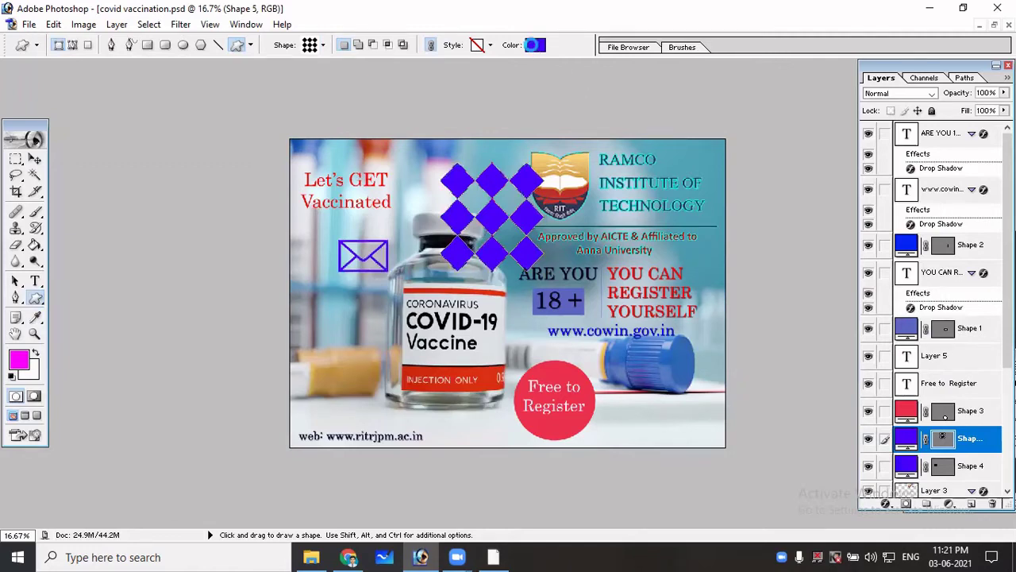
pyautogui.click(534, 45)
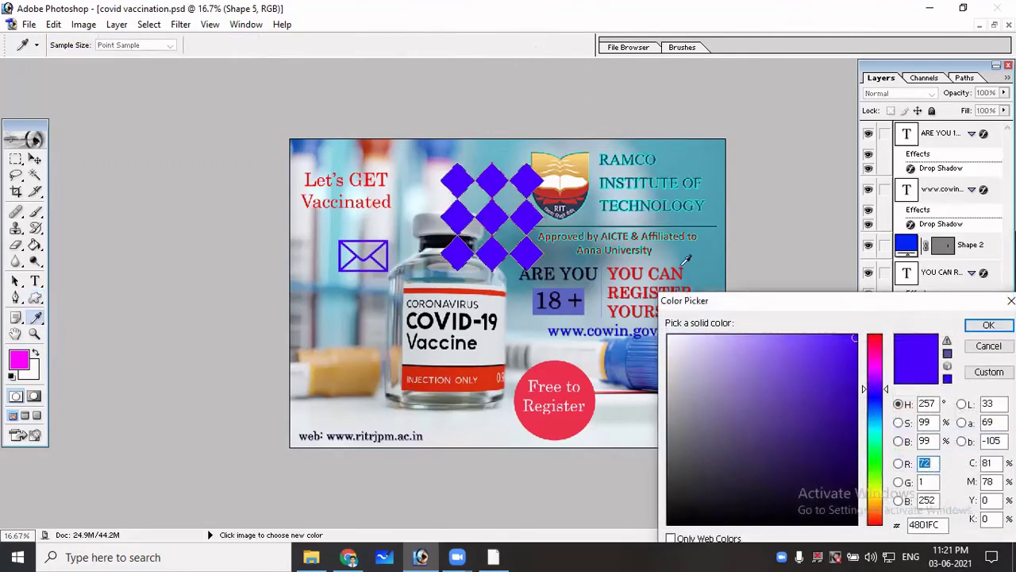
pyautogui.click(668, 336)
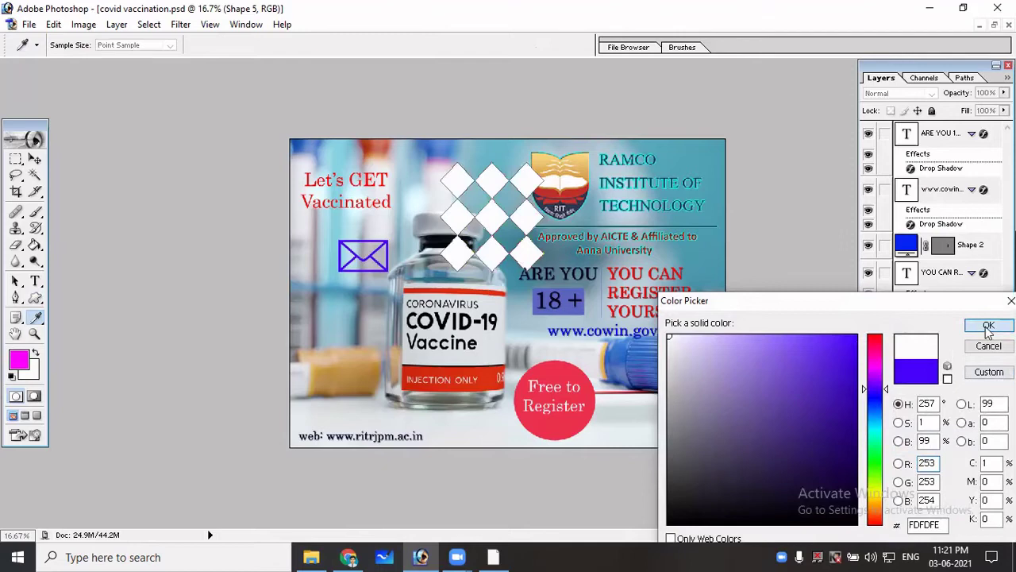
pyautogui.click(988, 324)
# Move the white diamond grid below the envelope, overlapping the left side of the vaccine bottle.
pyautogui.click(35, 159)
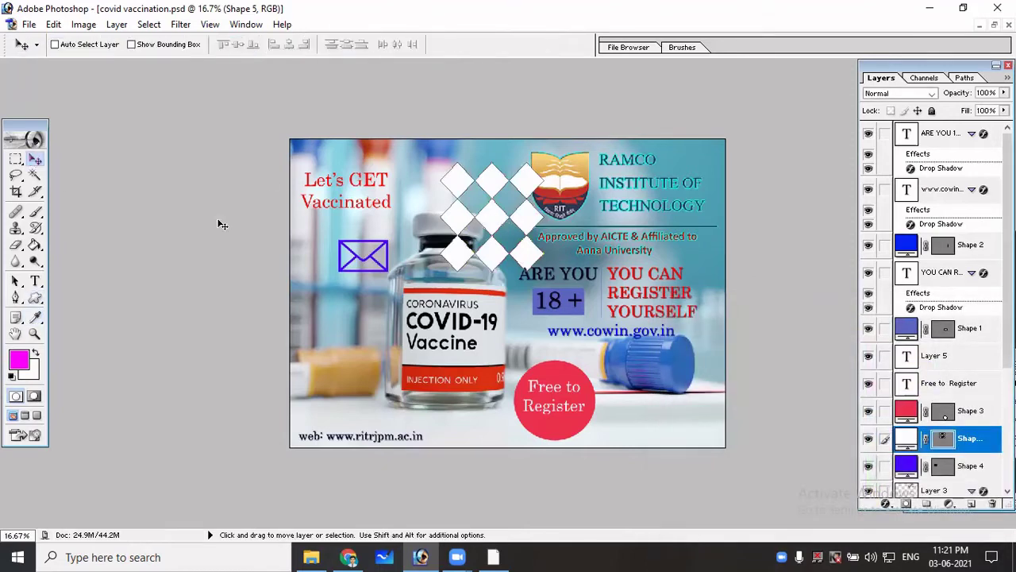
pyautogui.moveTo(492, 216); pyautogui.dragTo(369, 348)
pyautogui.rightClick(484, 189)
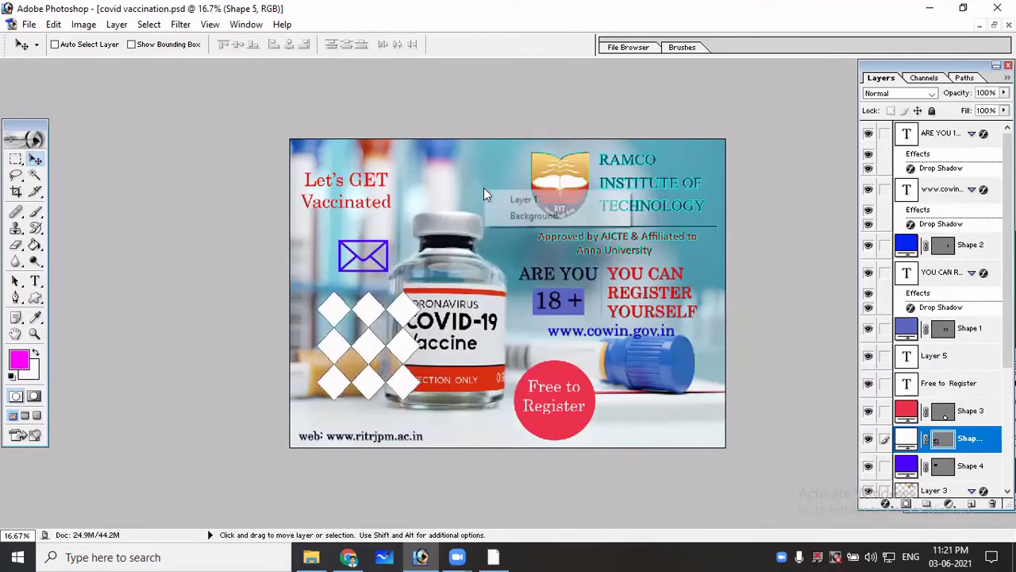
# Draw a light bulb custom shape over the cap of the vaccine bottle.
pyautogui.click(36, 283)
pyautogui.click(35, 298)
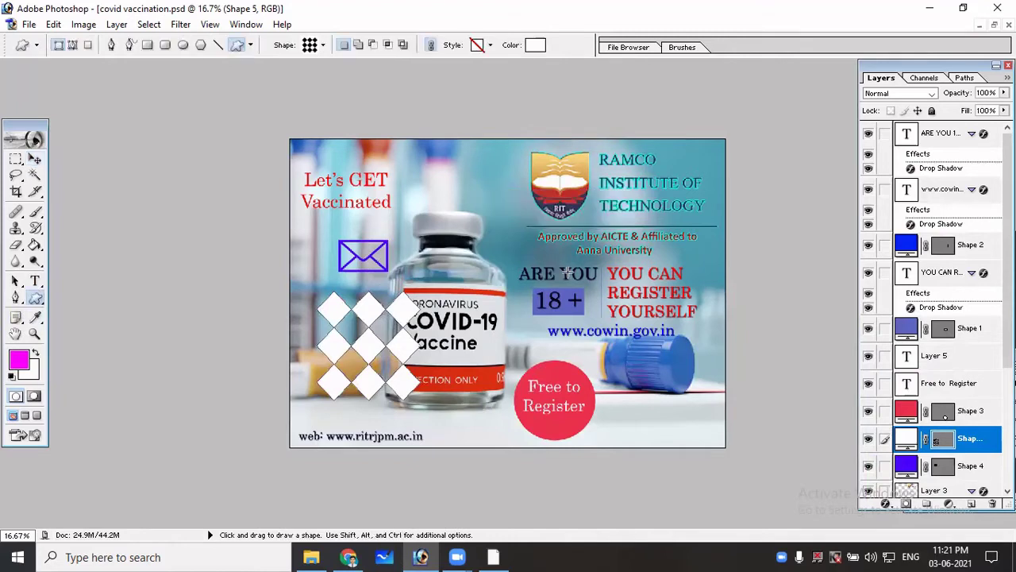
pyautogui.rightClick(467, 200)
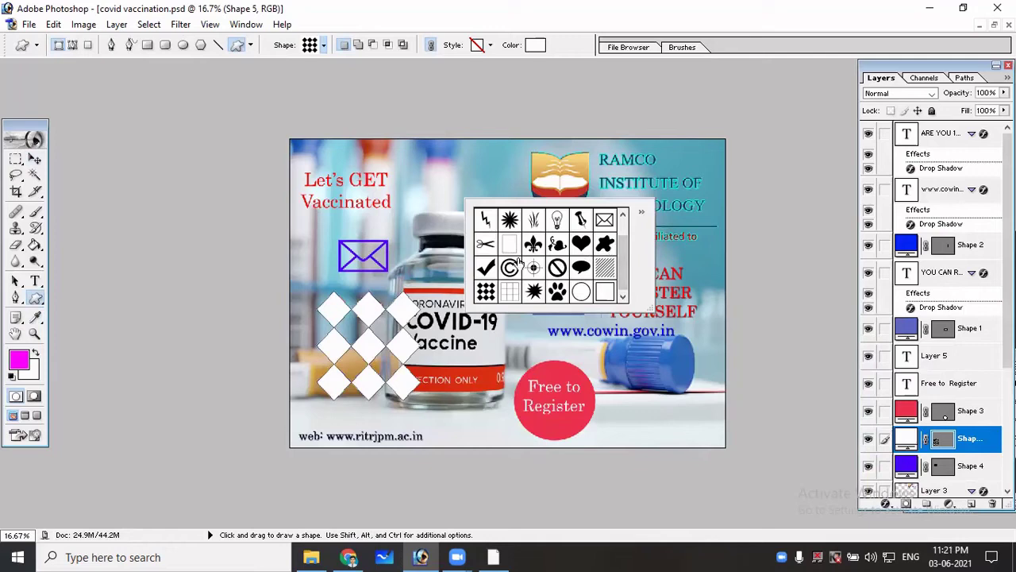
pyautogui.moveTo(627, 279); pyautogui.dragTo(625, 255)
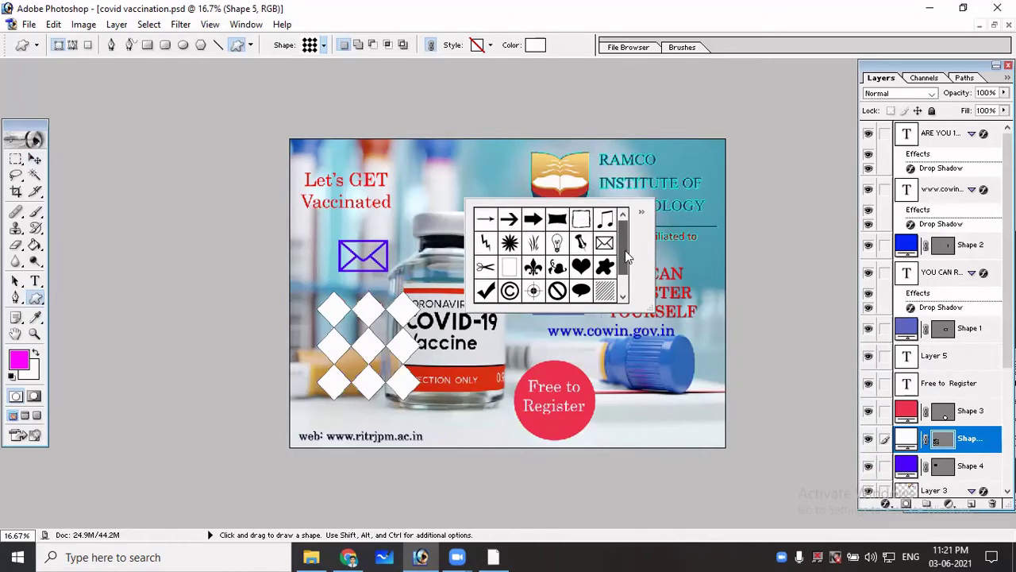
pyautogui.click(557, 243)
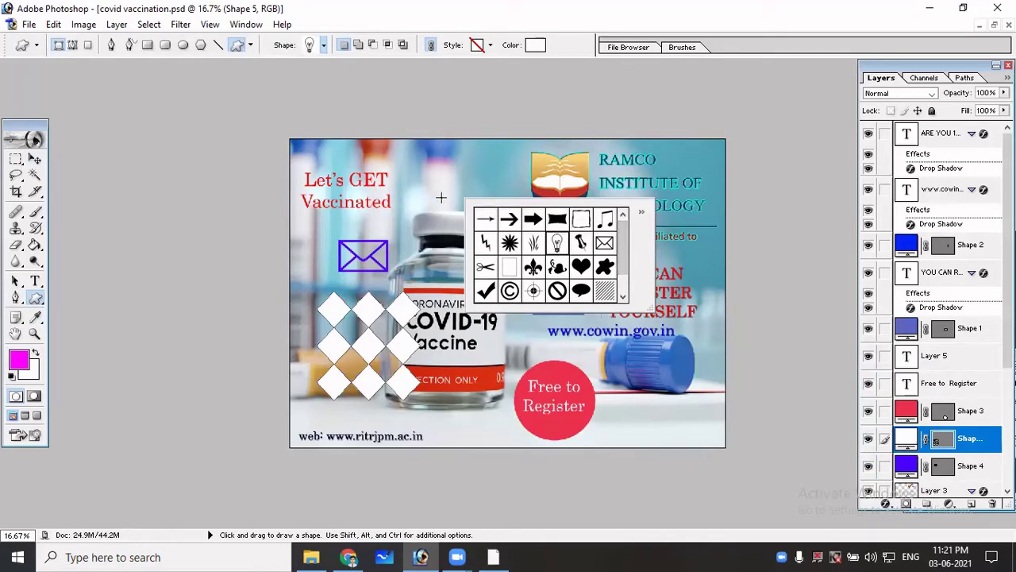
pyautogui.click(422, 195)
pyautogui.moveTo(422, 195); pyautogui.dragTo(475, 260)
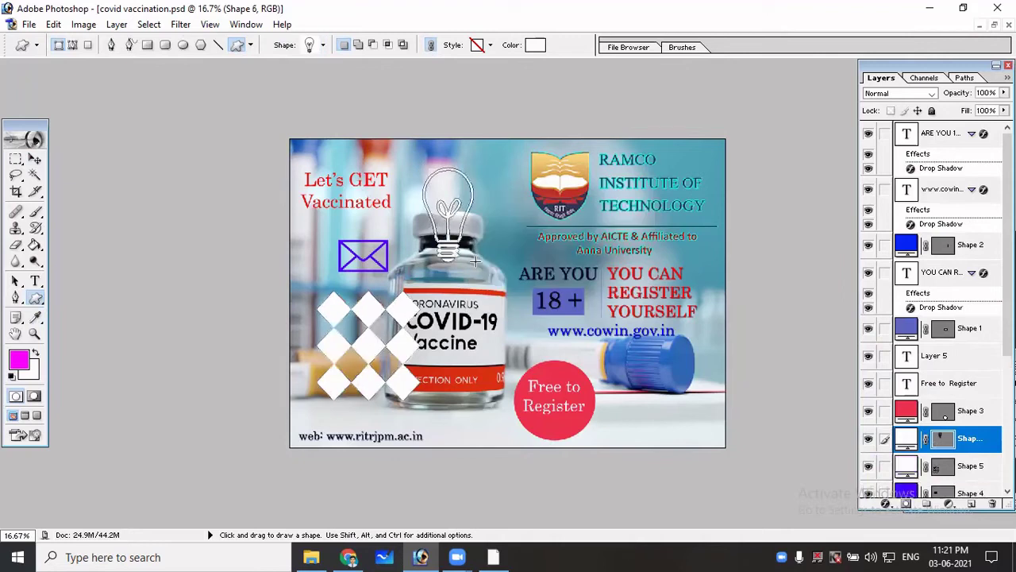
# Color the light bulb shape bright green #34FD06 and move it between the bottle cap and the logo.
pyautogui.click(535, 44)
pyautogui.click(873, 466)
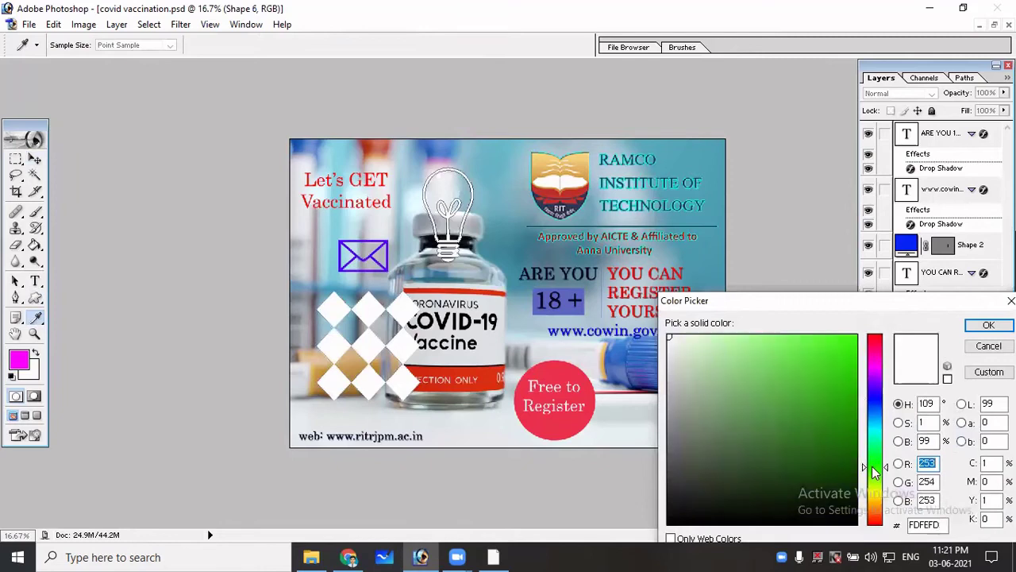
pyautogui.click(854, 402)
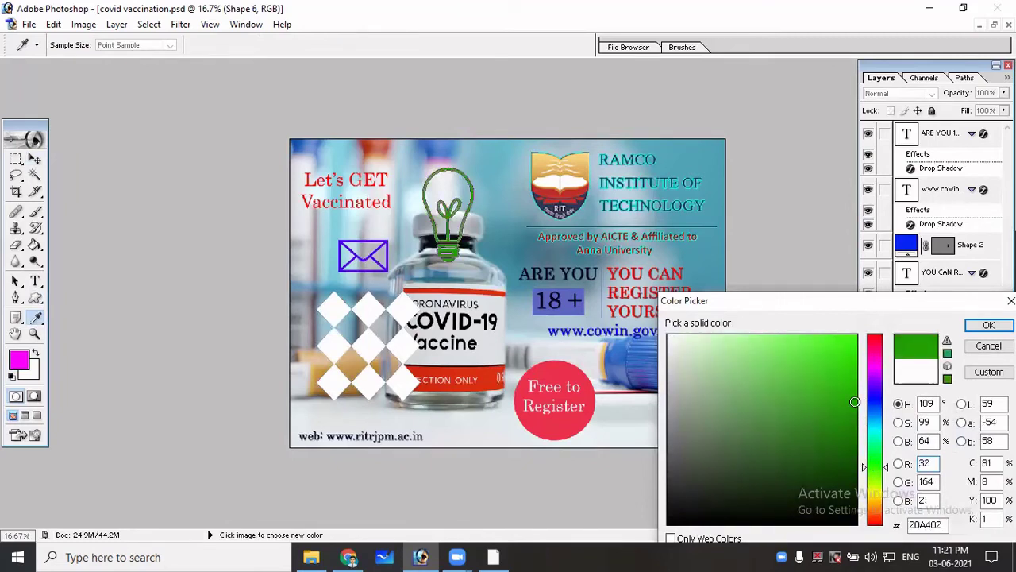
pyautogui.click(853, 338)
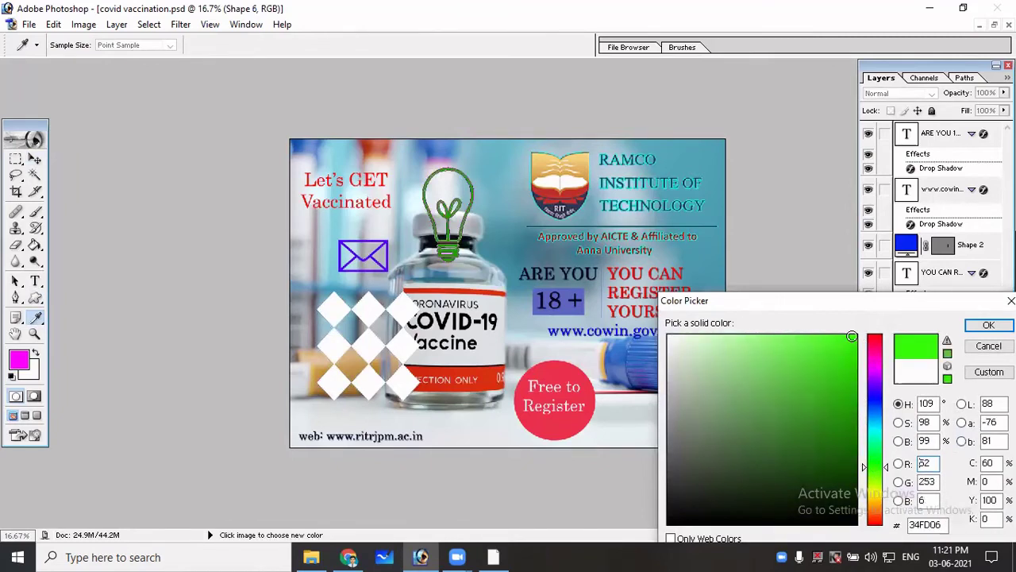
pyautogui.click(989, 325)
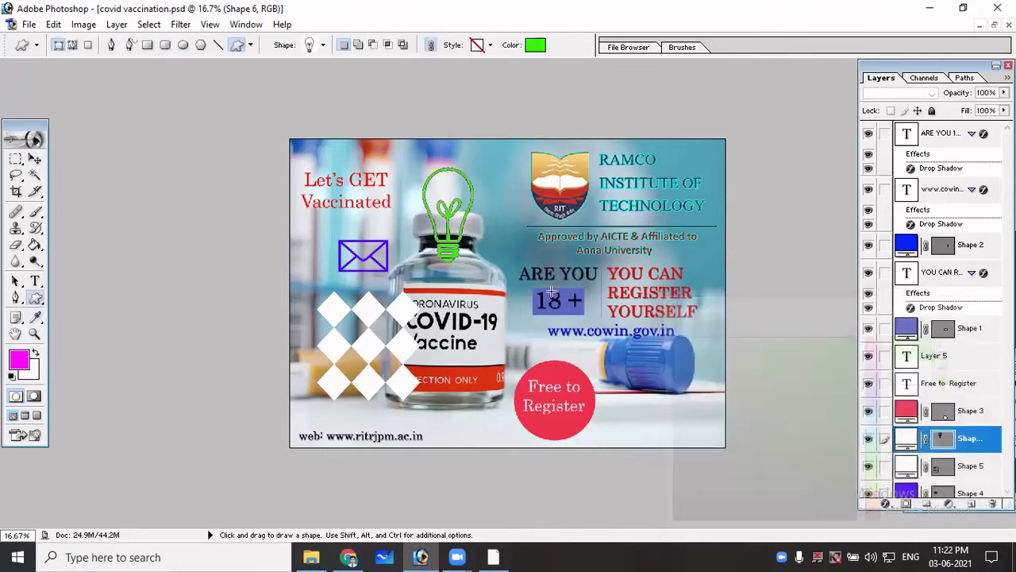
pyautogui.click(35, 159)
pyautogui.moveTo(397, 219); pyautogui.dragTo(485, 193)
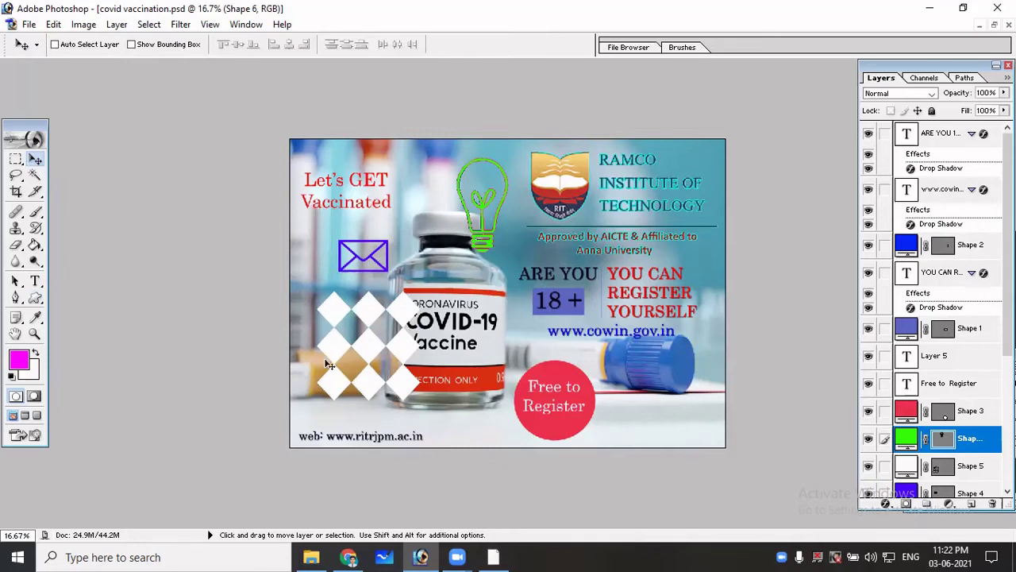
# Shift the white diamond grid slightly right and down, further over the vaccine bottle.
pyautogui.rightClick(373, 316)
pyautogui.click(386, 321)
pyautogui.moveTo(374, 288); pyautogui.dragTo(395, 297)
# Delete the layer of the white diamond grid shape from the poster.
pyautogui.rightClick(384, 319)
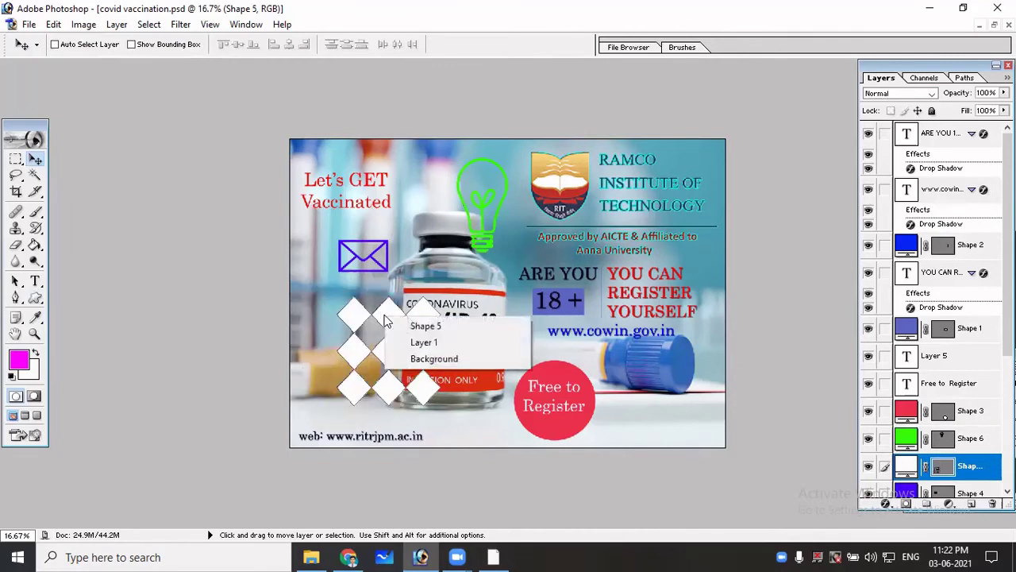
pyautogui.click(397, 326)
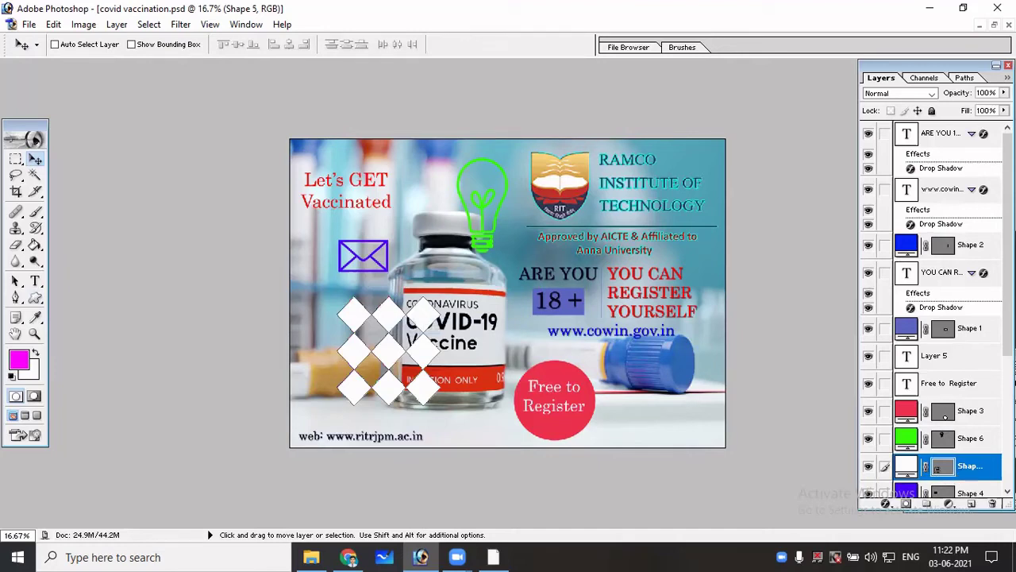
pyautogui.scroll(-2, 973, 425)
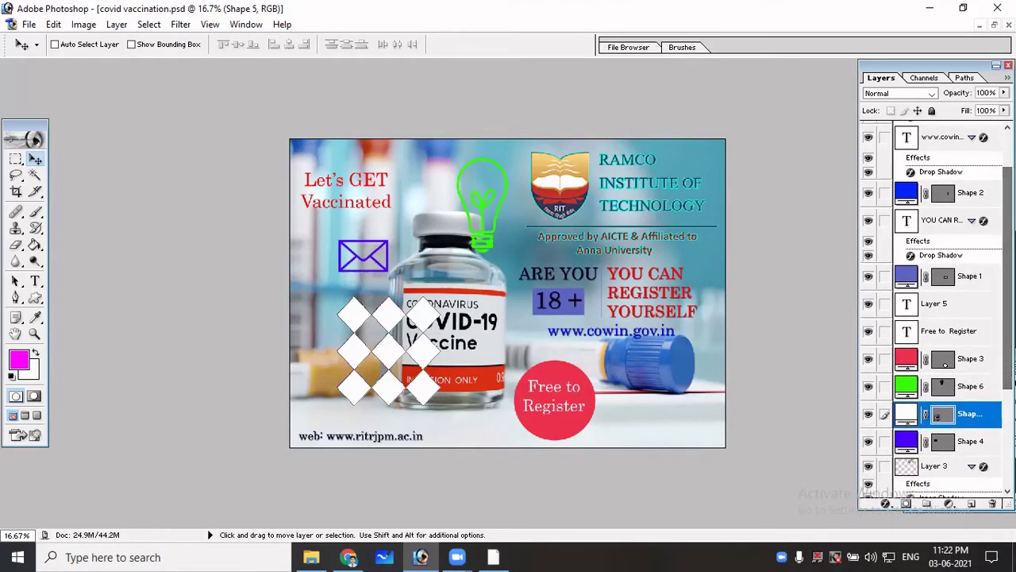
pyautogui.rightClick(972, 427)
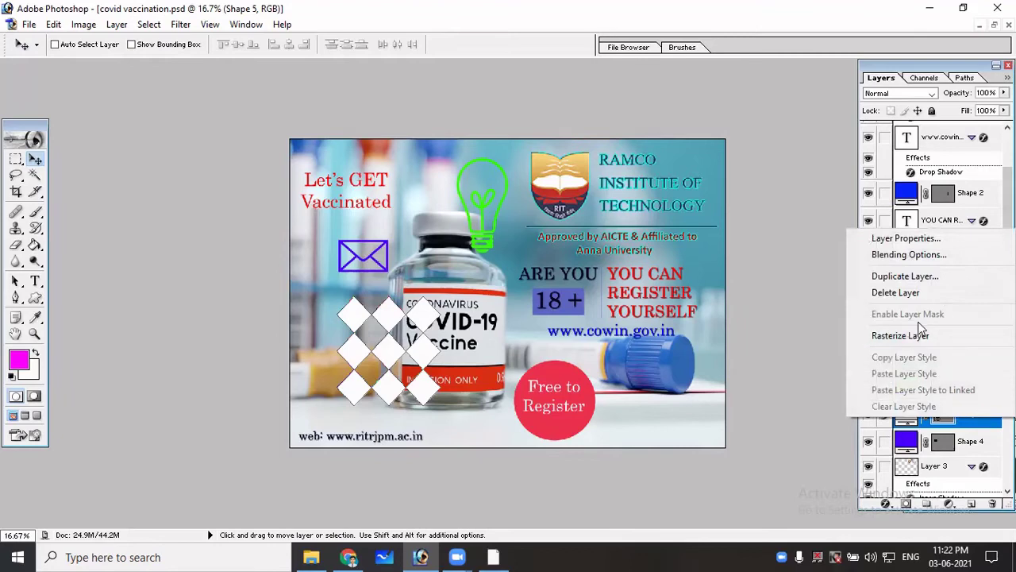
pyautogui.click(906, 301)
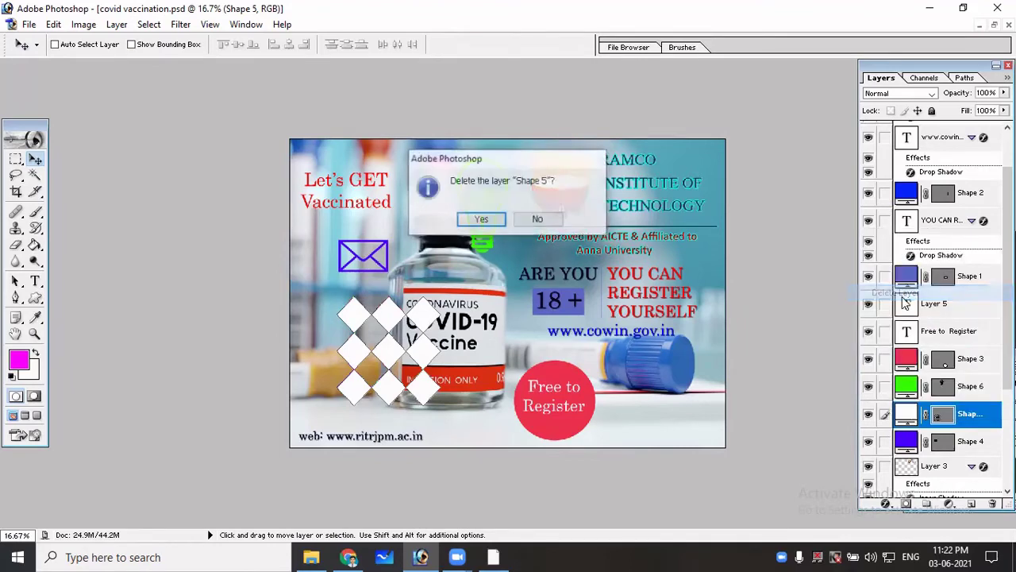
pyautogui.click(468, 224)
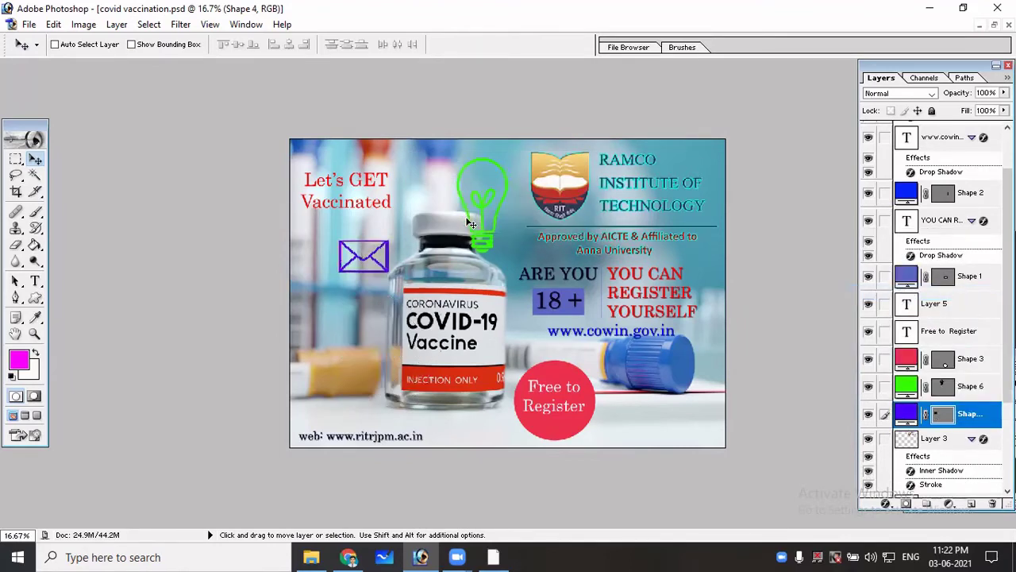
# Select the envelope shape's layer and open its layer commands.
pyautogui.rightClick(360, 260)
pyautogui.click(413, 266)
pyautogui.rightClick(981, 416)
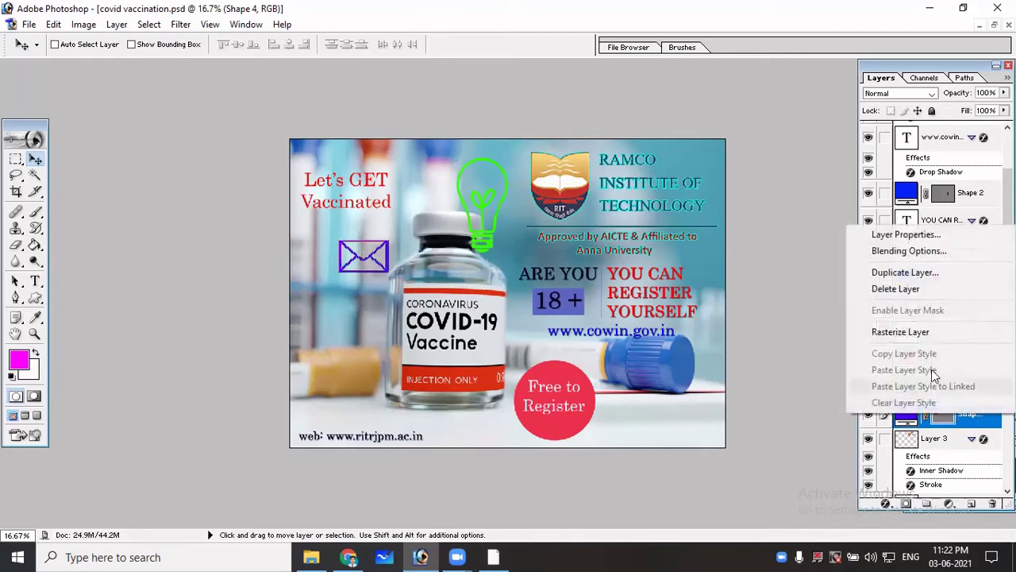
# Delete the purple envelope layer Shape 4 and the green light bulb layer Shape 6.
pyautogui.click(905, 289)
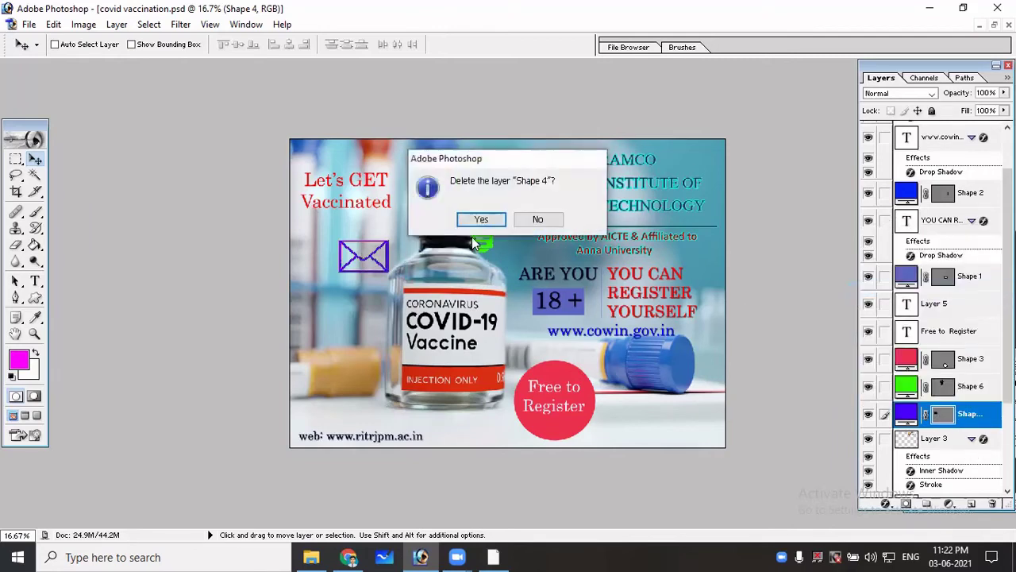
pyautogui.click(481, 220)
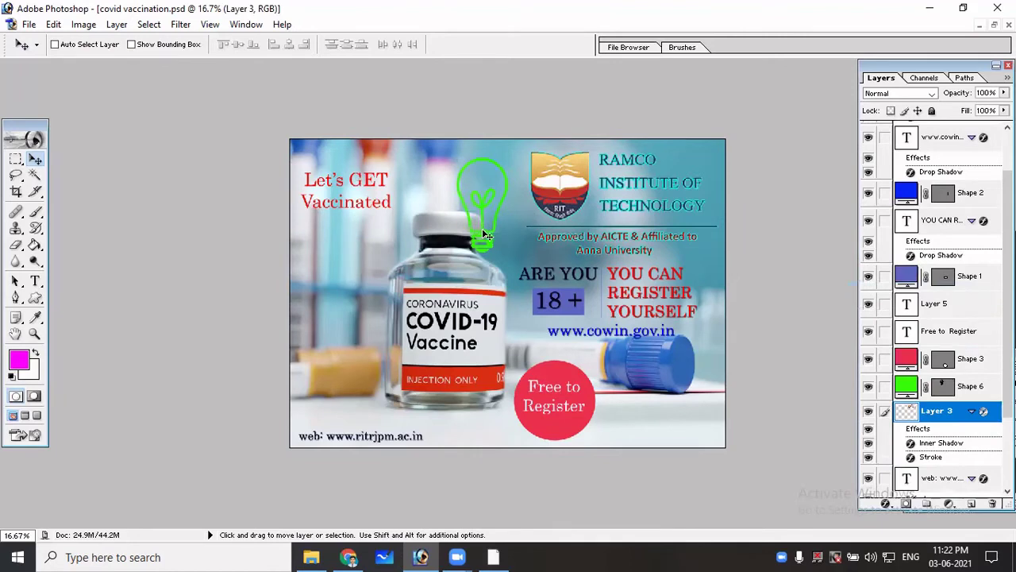
pyautogui.rightClick(482, 228)
pyautogui.click(501, 243)
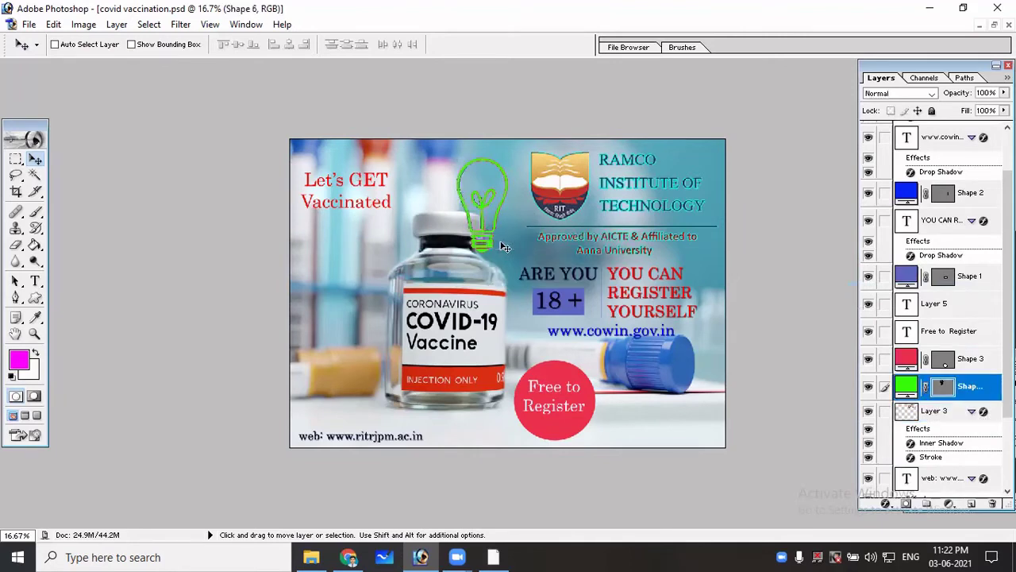
pyautogui.rightClick(980, 393)
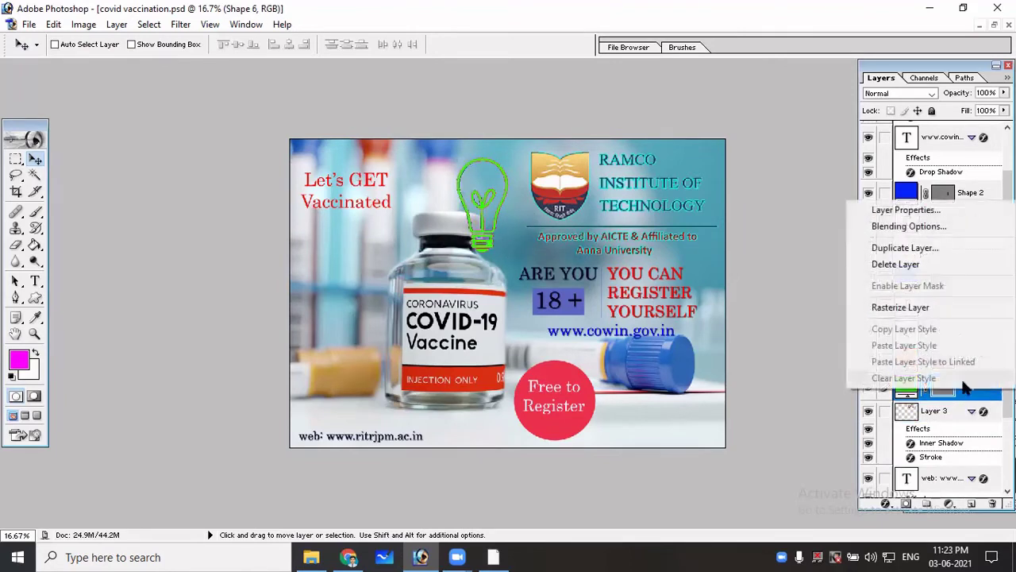
pyautogui.click(910, 266)
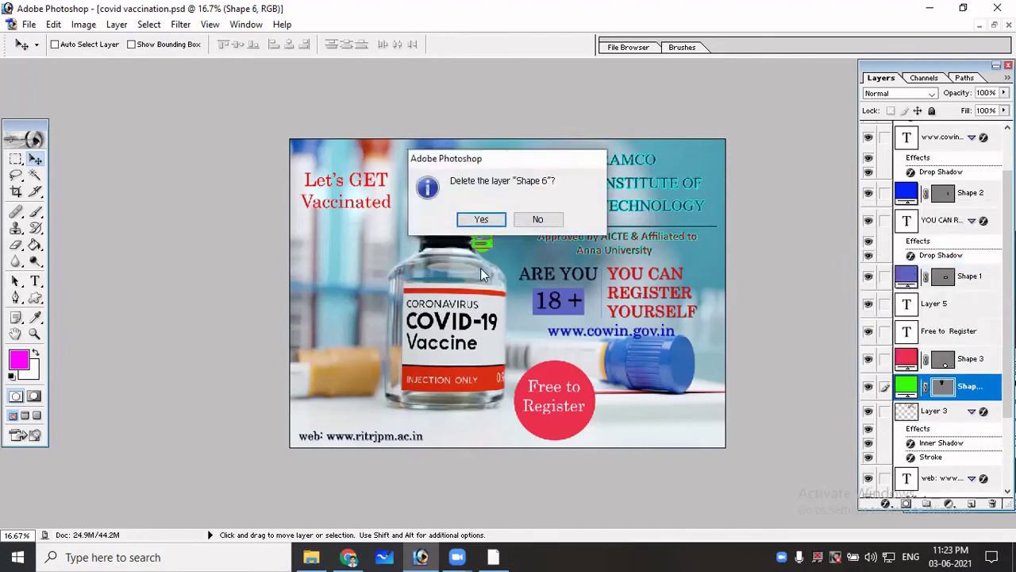
pyautogui.click(481, 221)
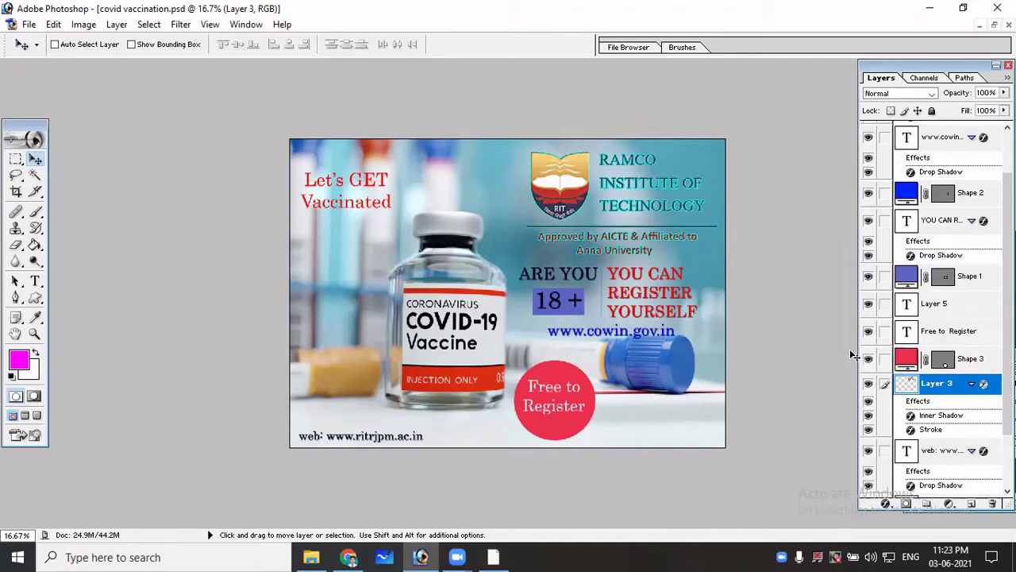
# Toggle the visibility of the Free to Register text layer to examine what it contributes to the poster.
pyautogui.scroll(4, 554, 411)
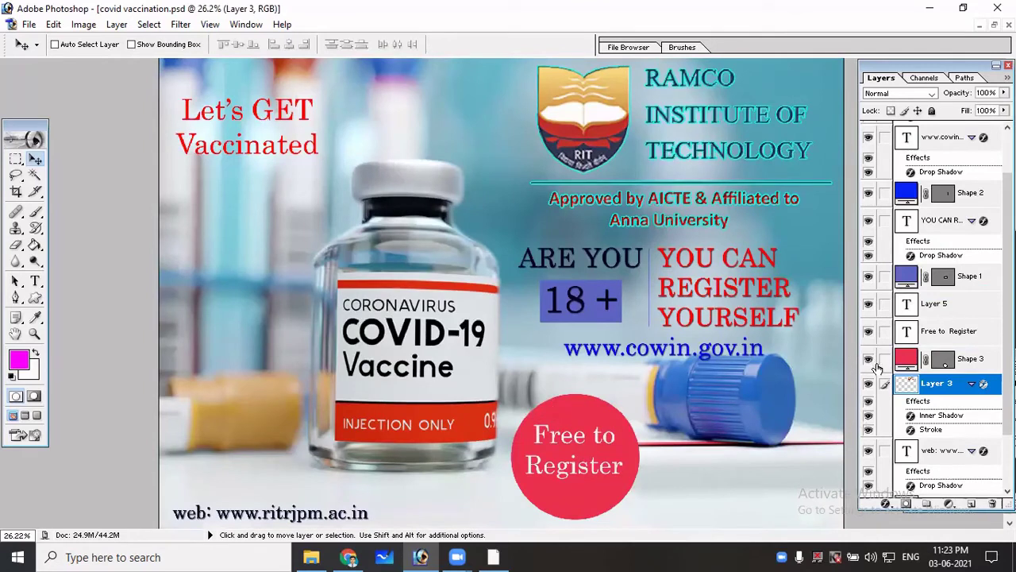
pyautogui.click(937, 339)
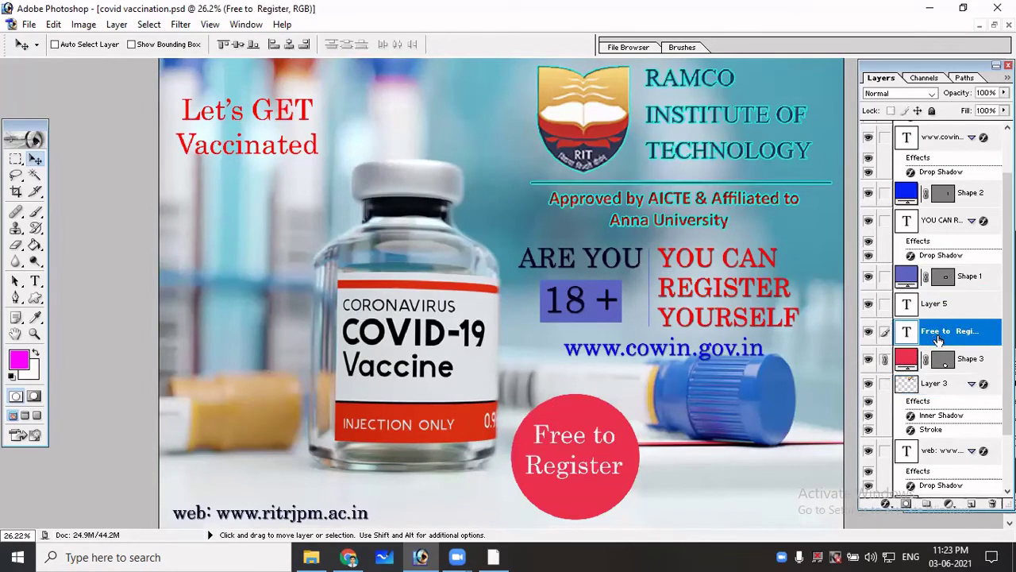
pyautogui.click(869, 334)
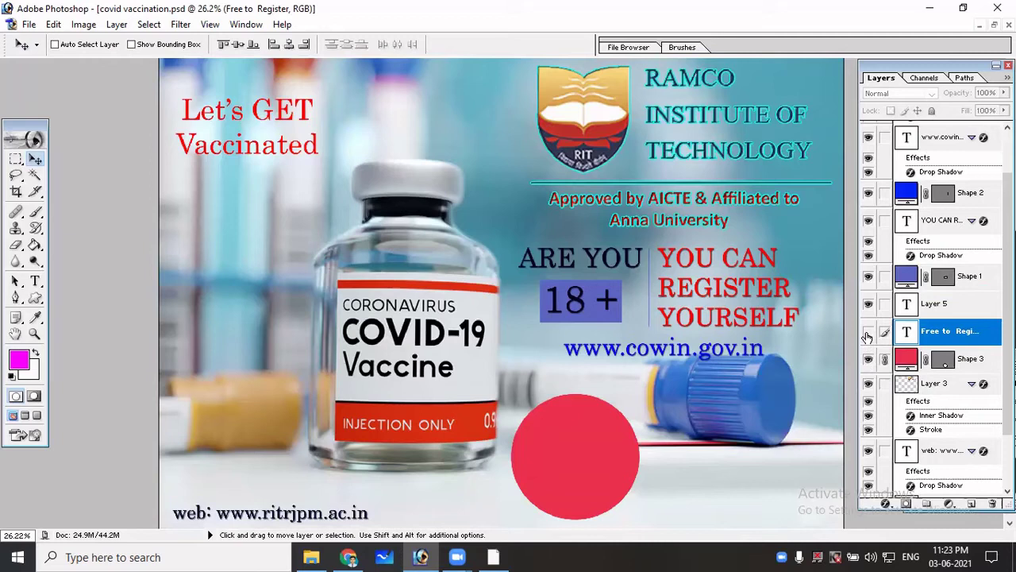
pyautogui.click(869, 334)
pyautogui.click(883, 358)
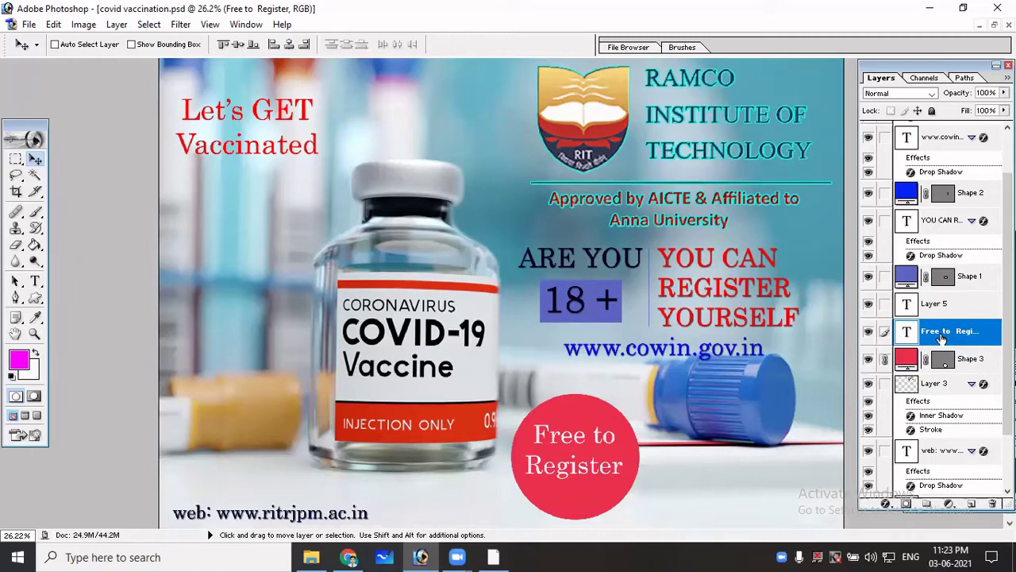
pyautogui.click(953, 359)
pyautogui.click(948, 333)
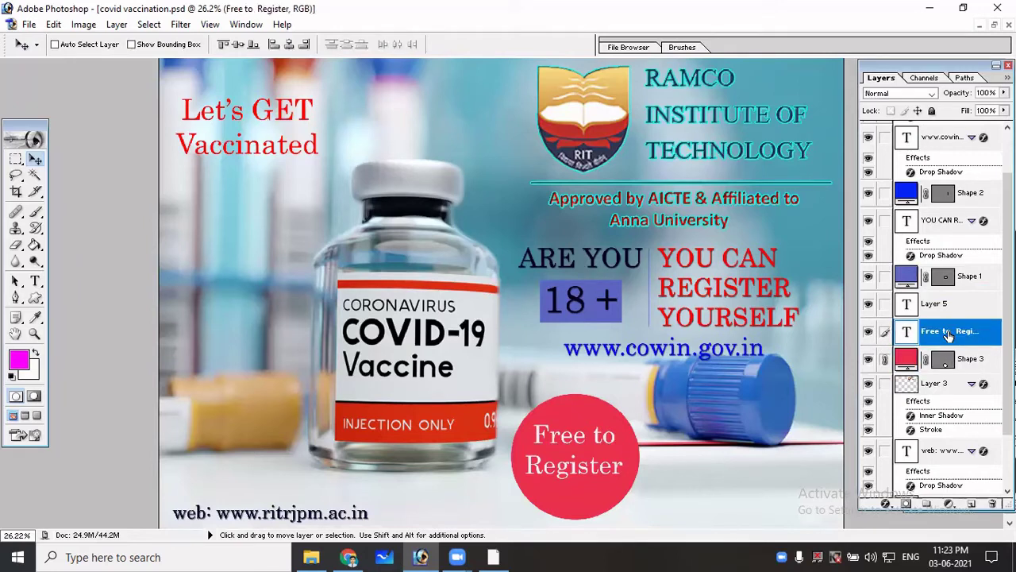
pyautogui.click(868, 333)
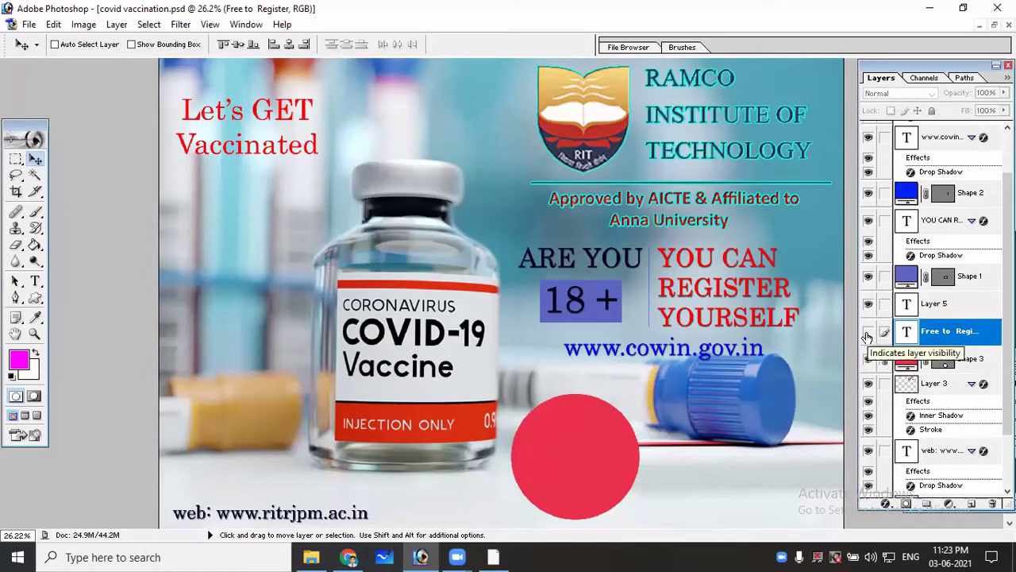
pyautogui.click(868, 334)
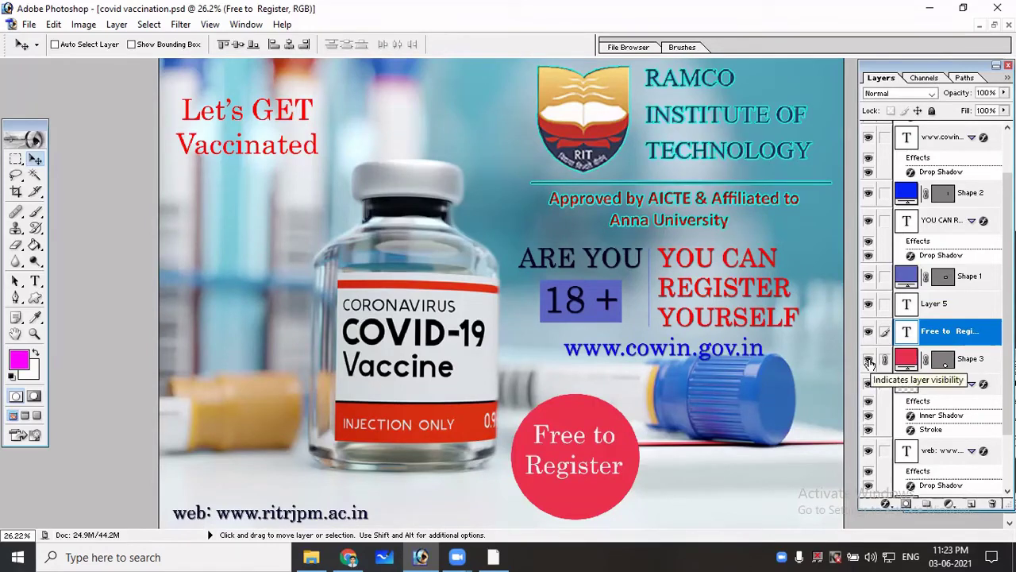
# Toggle the red circle layer Shape 3 on and off, leaving it hidden.
pyautogui.click(868, 361)
pyautogui.click(869, 361)
pyautogui.click(869, 361)
pyautogui.click(869, 361)
pyautogui.click(868, 361)
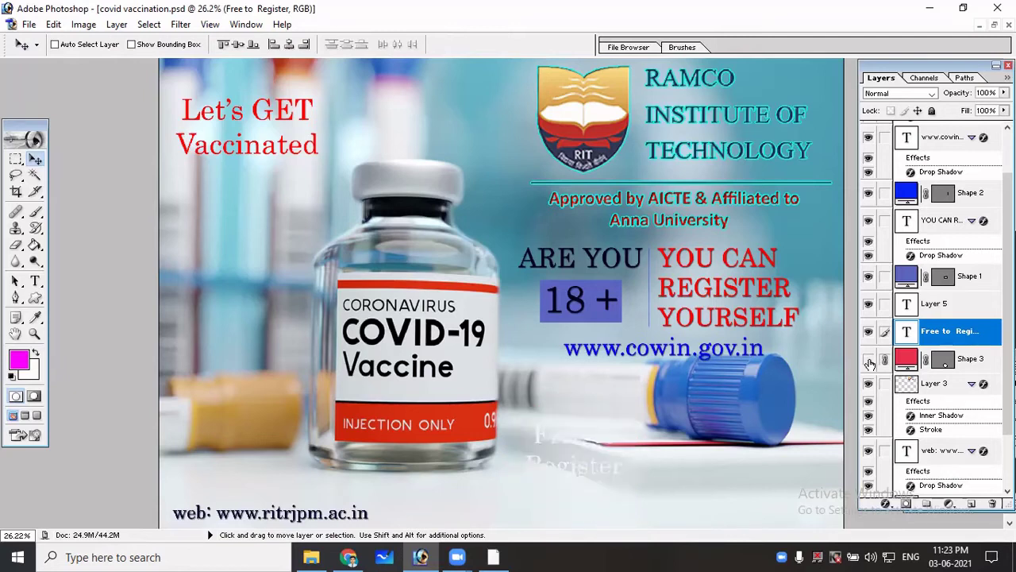
# Select the vaccine photo layer, Layer 1, and toggle its visibility to examine the poster with and without the photo.
pyautogui.scroll(-2, 869, 363)
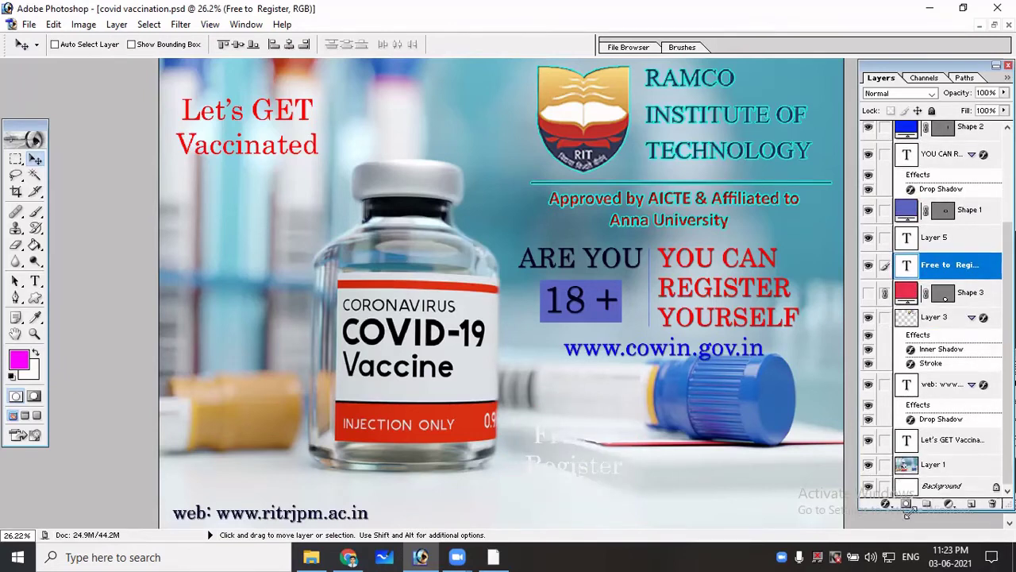
pyautogui.click(921, 467)
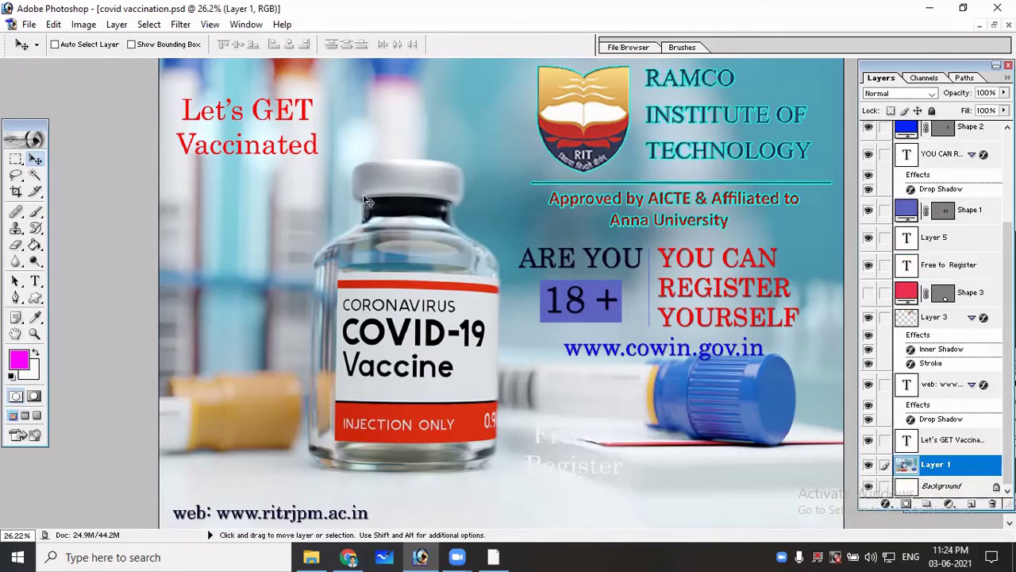
pyautogui.click(868, 465)
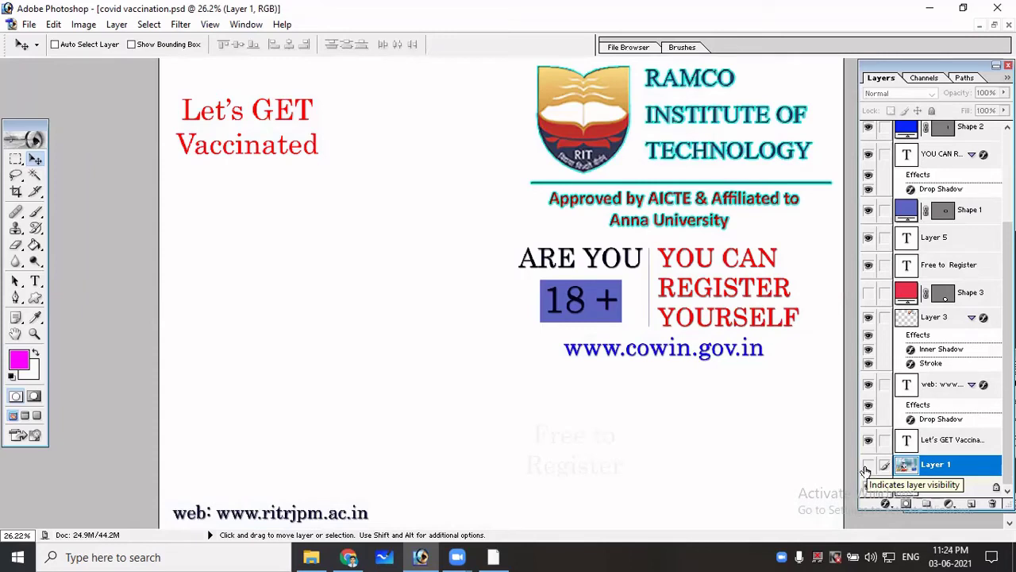
pyautogui.click(868, 465)
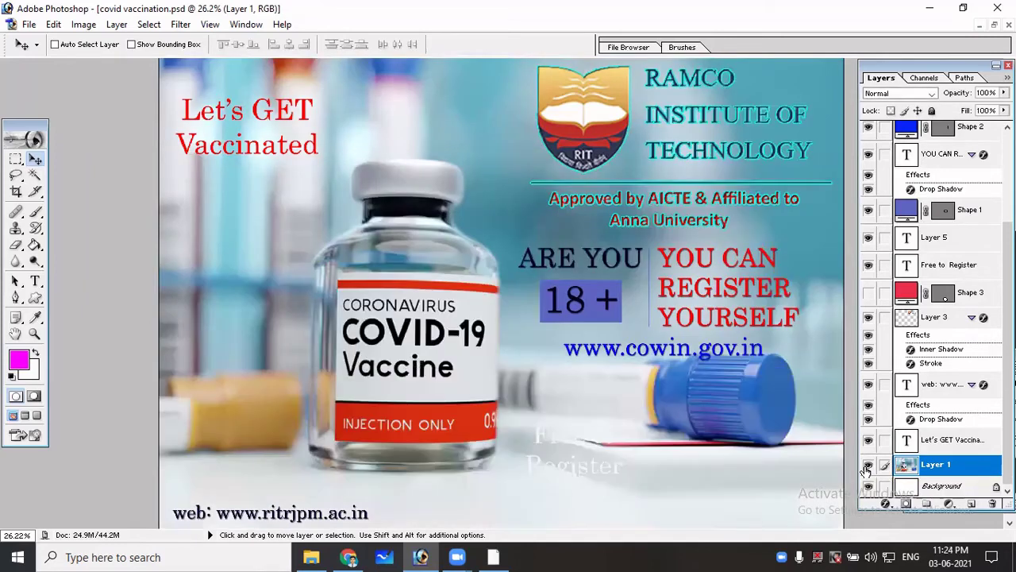
pyautogui.click(870, 470)
pyautogui.click(870, 470)
pyautogui.click(870, 470)
pyautogui.click(870, 470)
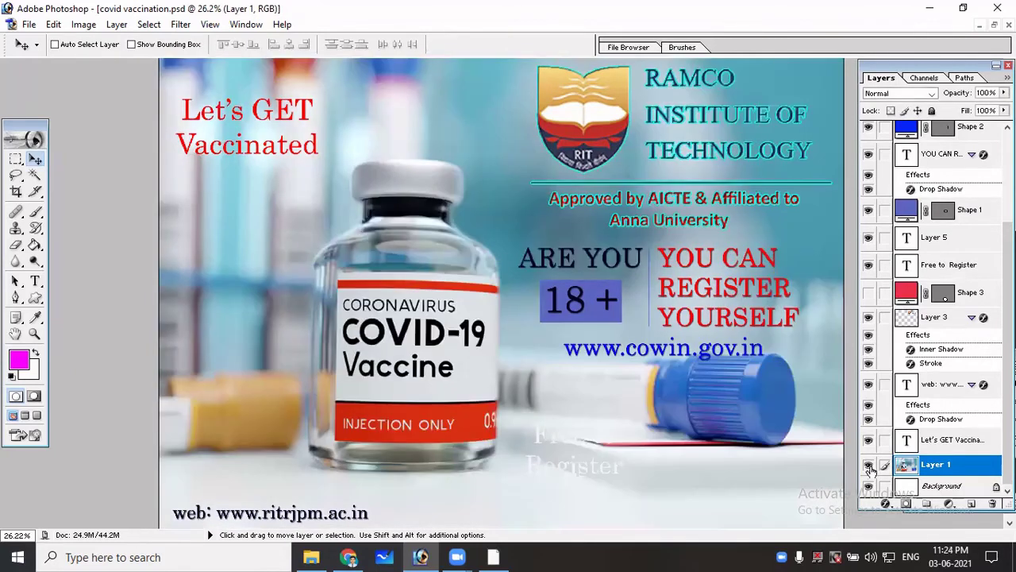
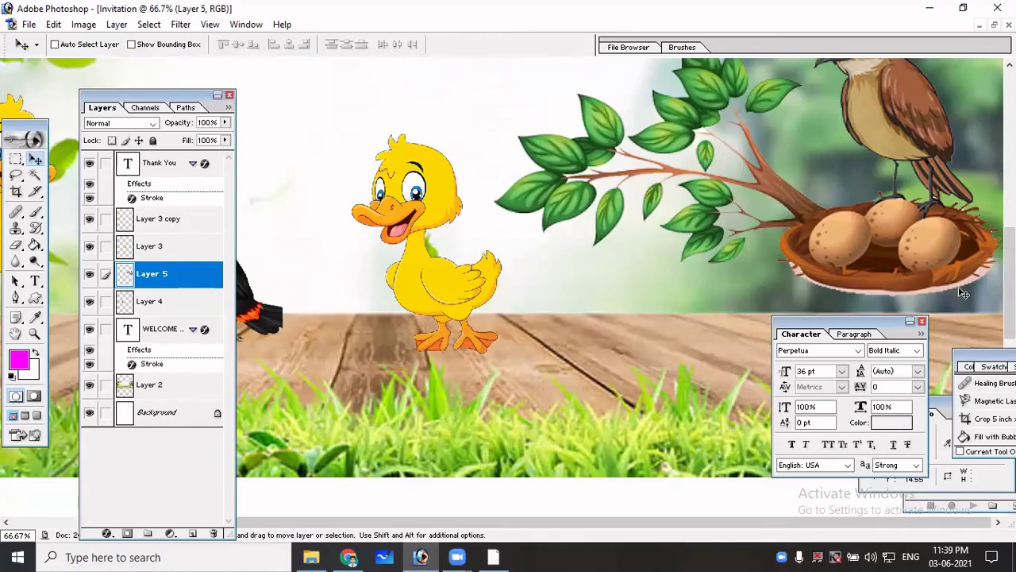
# Select the bird and nest artwork on Layer 5 and move it slightly to the left.
pyautogui.hotkey('ctrl', '+')
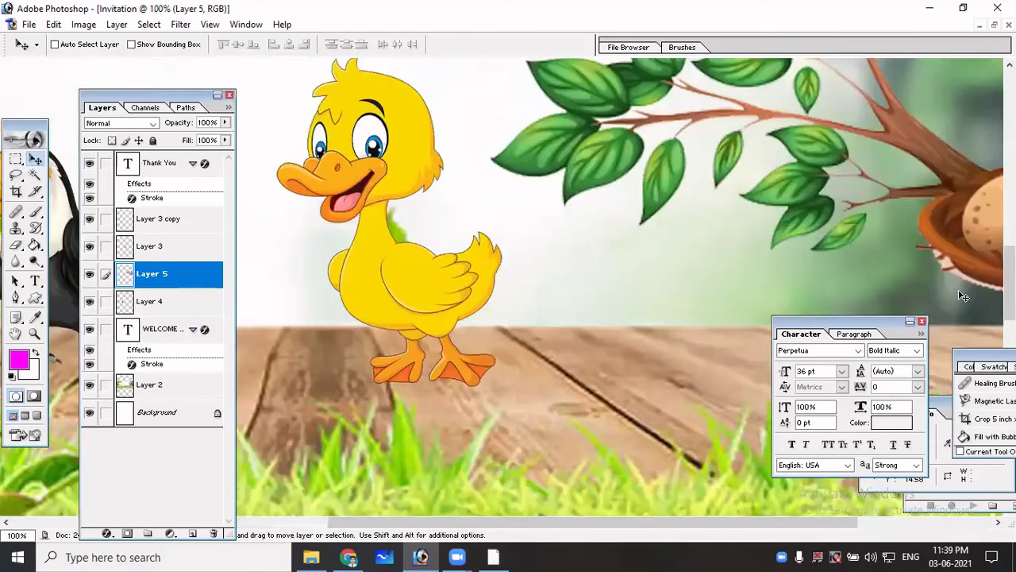
pyautogui.moveTo(662, 516); pyautogui.dragTo(884, 542)
pyautogui.rightClick(760, 230)
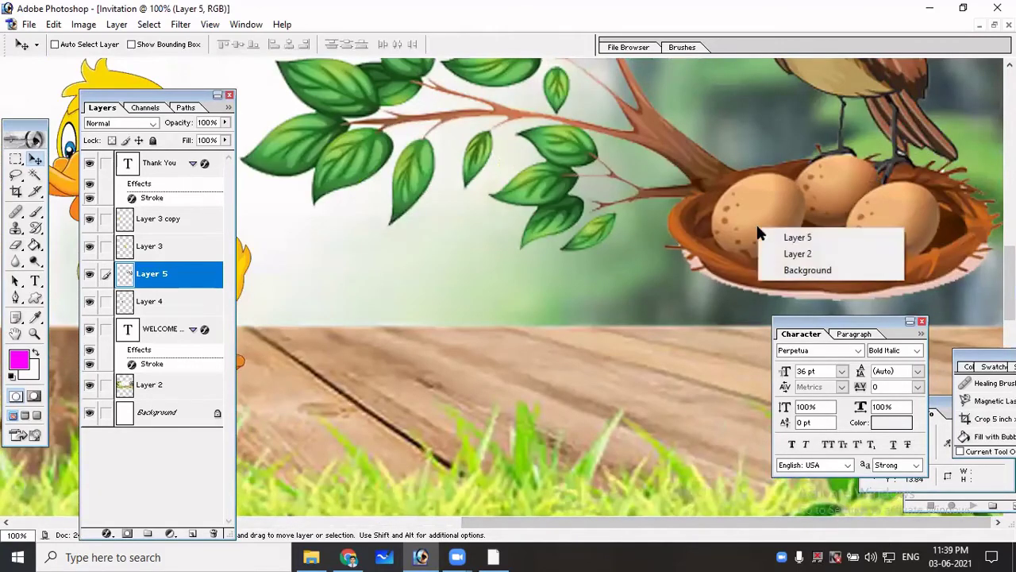
pyautogui.click(796, 238)
pyautogui.moveTo(781, 242); pyautogui.dragTo(756, 236)
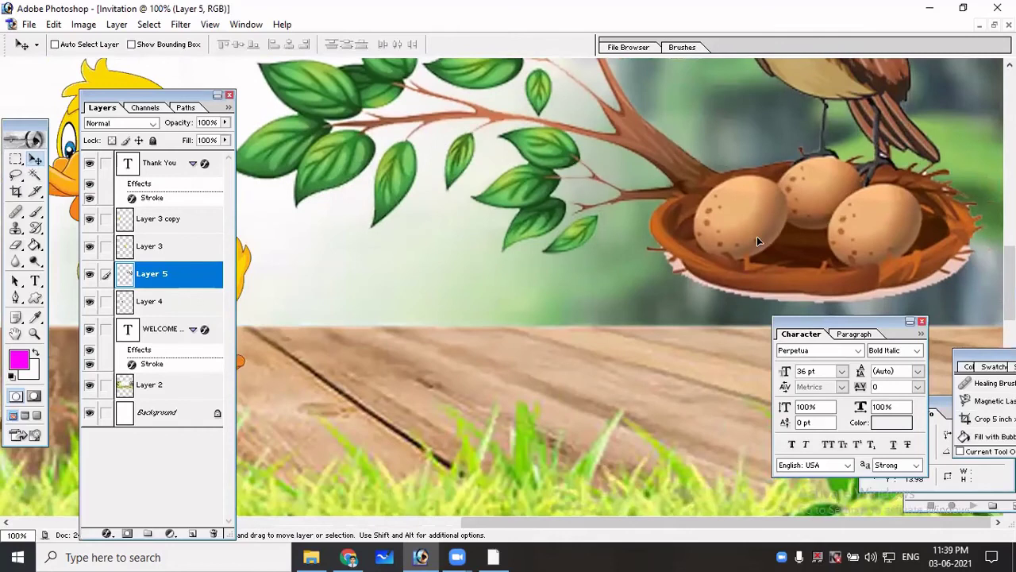
# Erase the pale leftover fringe along the underside of the nest on Layer 5, using an Eraser brush size of 33.
pyautogui.click(16, 245)
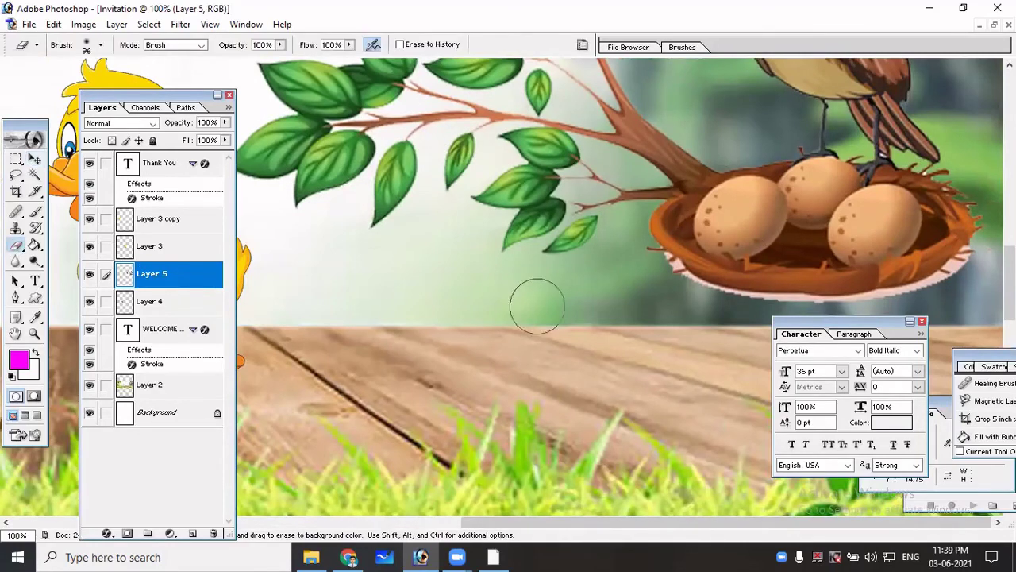
pyautogui.moveTo(673, 293); pyautogui.dragTo(661, 289)
pyautogui.rightClick(667, 284)
pyautogui.click(700, 308)
pyautogui.press('Return')
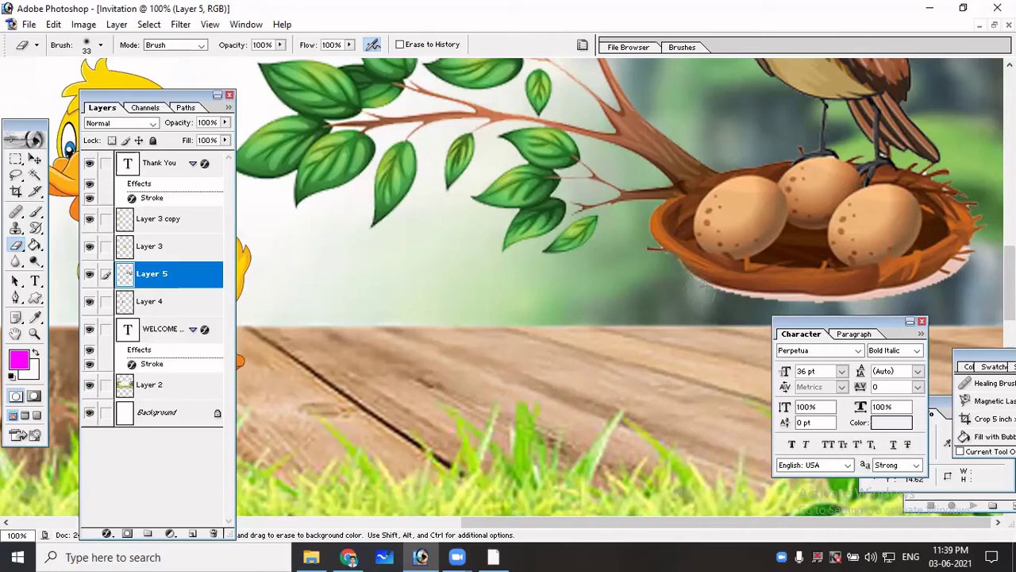
pyautogui.moveTo(726, 297); pyautogui.dragTo(804, 300)
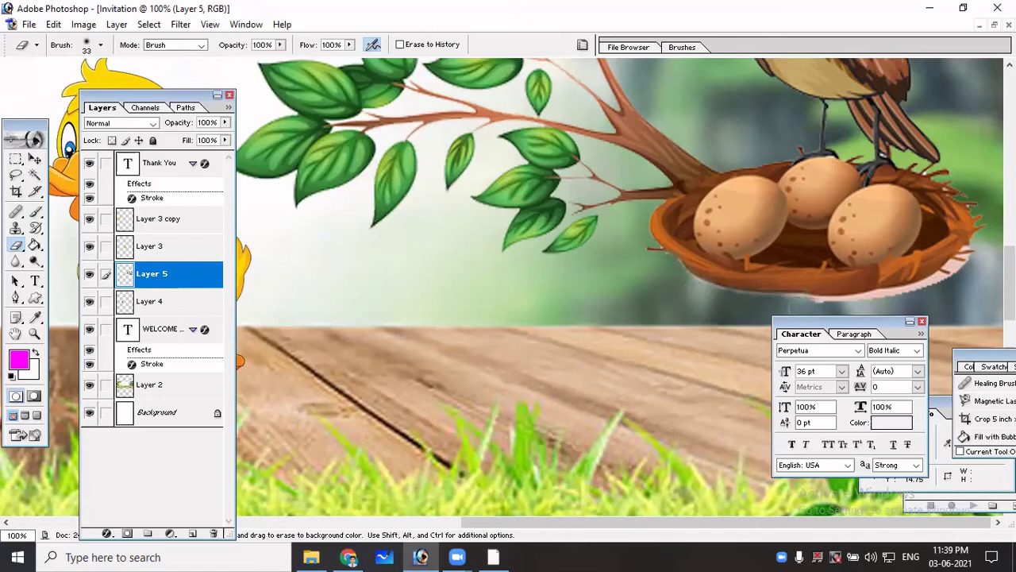
pyautogui.moveTo(792, 295); pyautogui.dragTo(800, 295)
pyautogui.moveTo(831, 308); pyautogui.dragTo(834, 299)
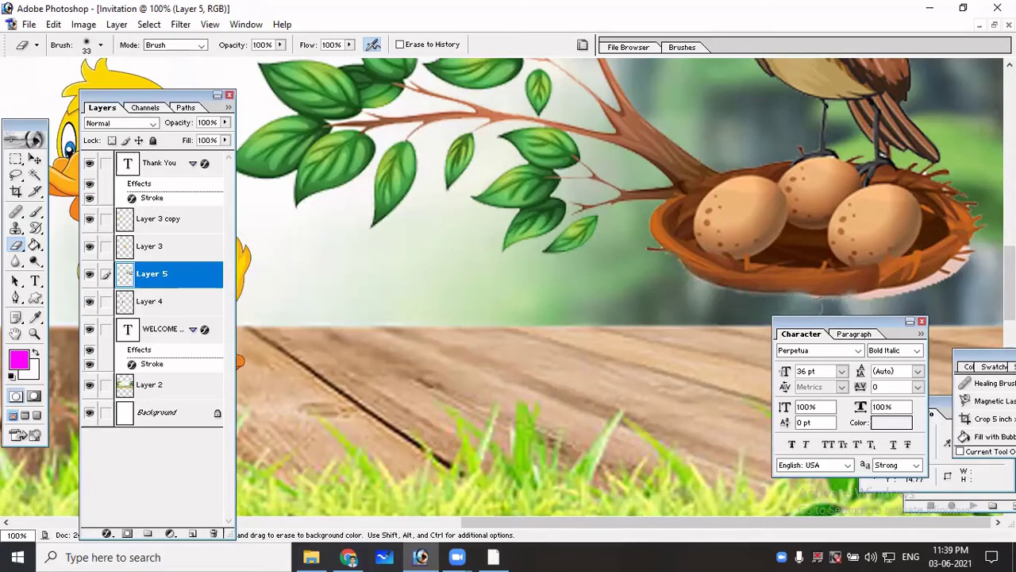
pyautogui.moveTo(865, 307)
pyautogui.mouseDown()
pyautogui.moveTo(891, 294)
pyautogui.moveTo(914, 303)
pyautogui.moveTo(862, 302)
pyautogui.mouseUp()
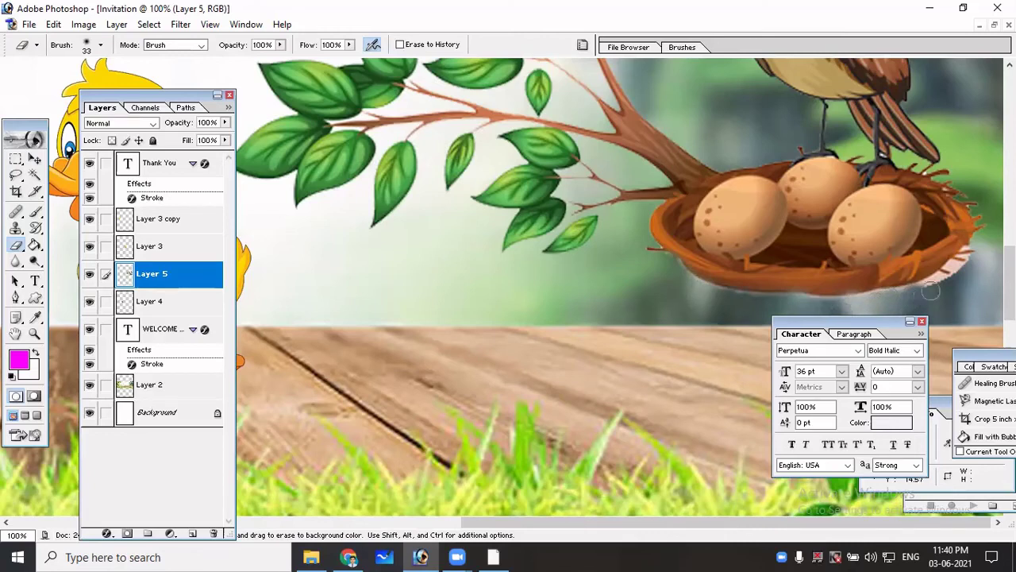
pyautogui.moveTo(934, 288)
pyautogui.mouseDown()
pyautogui.moveTo(963, 258)
pyautogui.moveTo(939, 286)
pyautogui.moveTo(911, 296)
pyautogui.mouseUp()
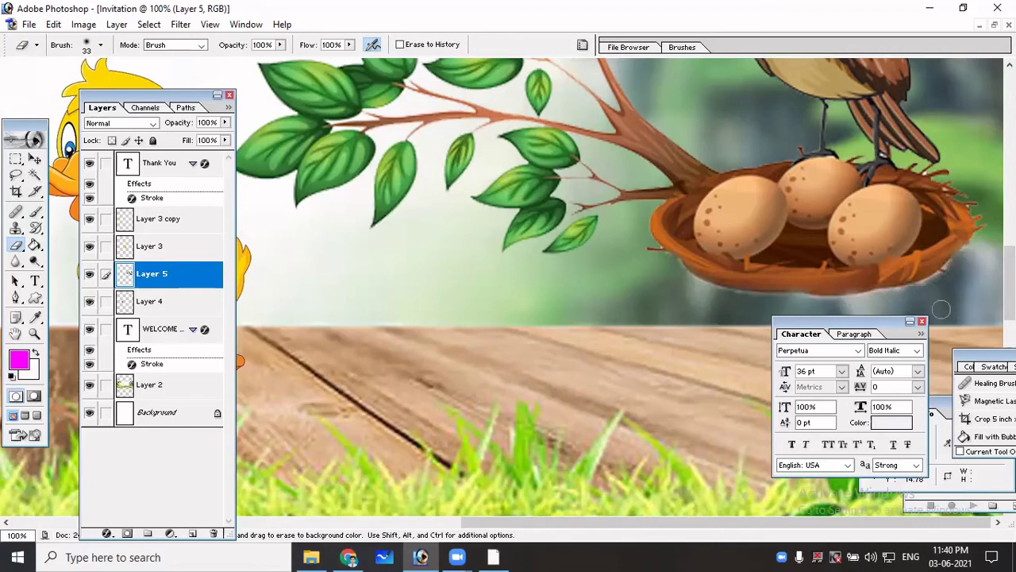
# Move the Layers palette clear of the artwork so the invitation is unobstructed.
pyautogui.hotkey('ctrl', '-')
pyautogui.hotkey('ctrl', '-')
pyautogui.hotkey('ctrl', '-')
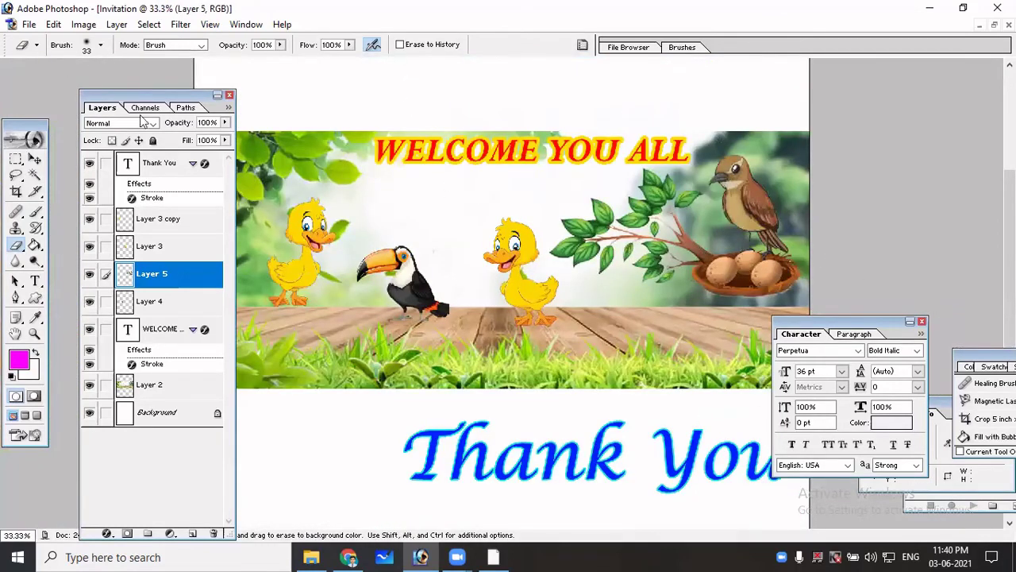
pyautogui.moveTo(841, 133); pyautogui.dragTo(919, 103)
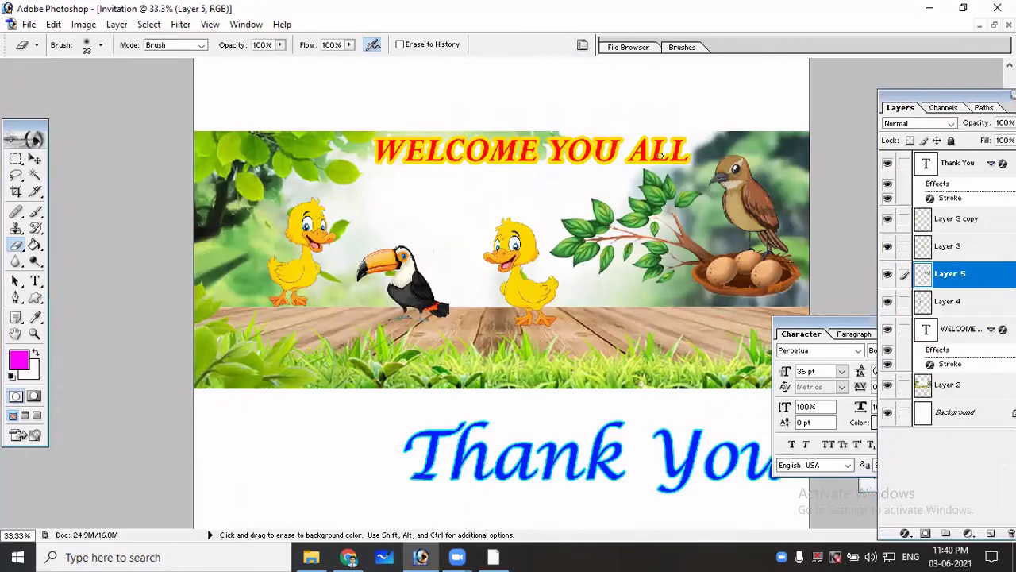
pyautogui.click(350, 555)
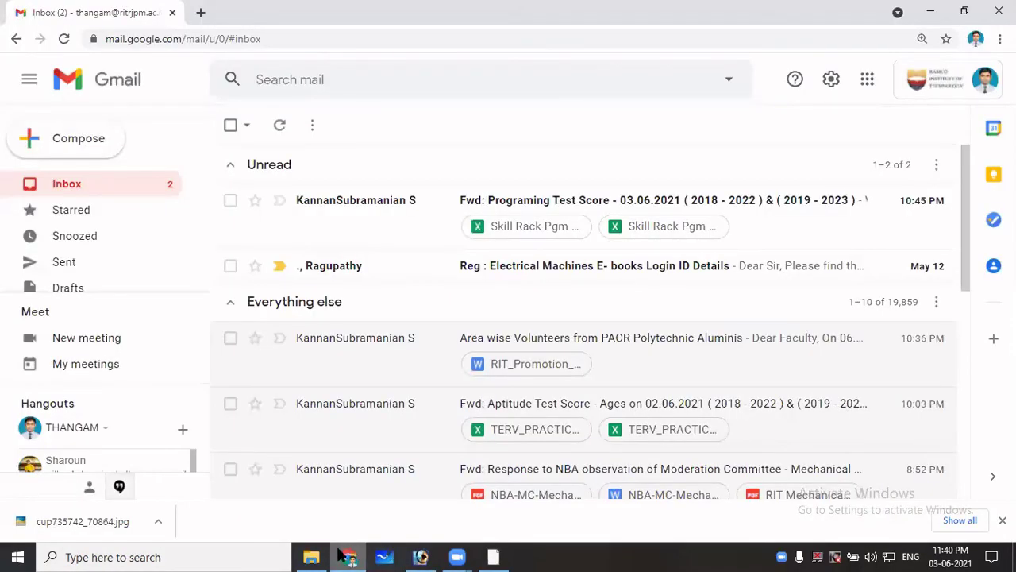
pyautogui.click(312, 556)
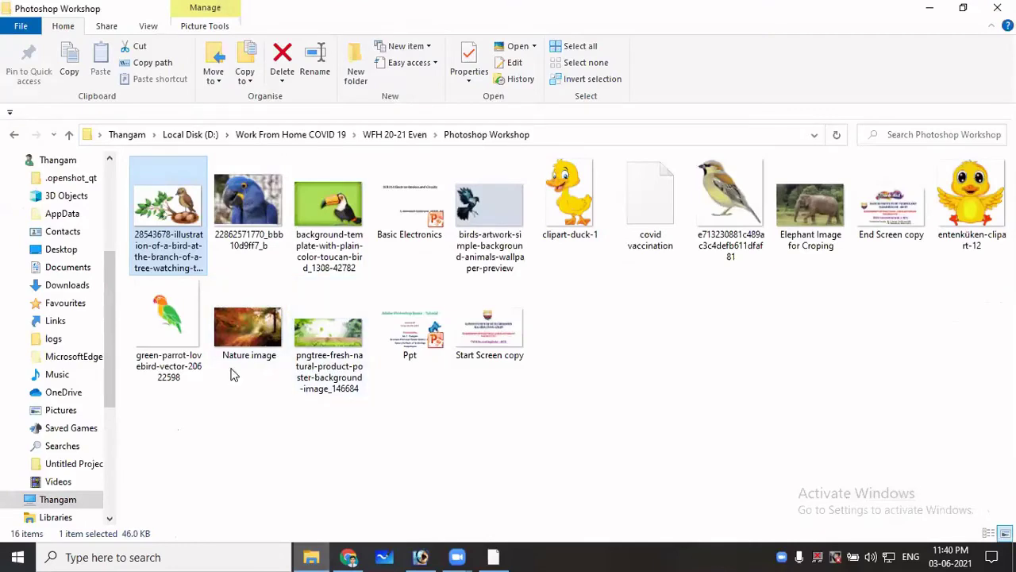
pyautogui.click(422, 556)
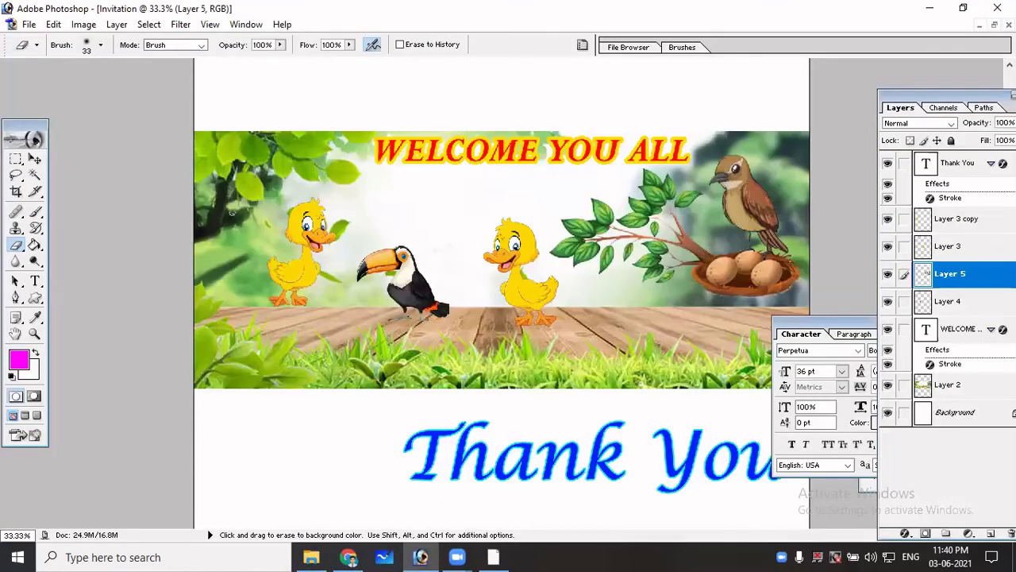
pyautogui.click(28, 24)
pyautogui.click(50, 145)
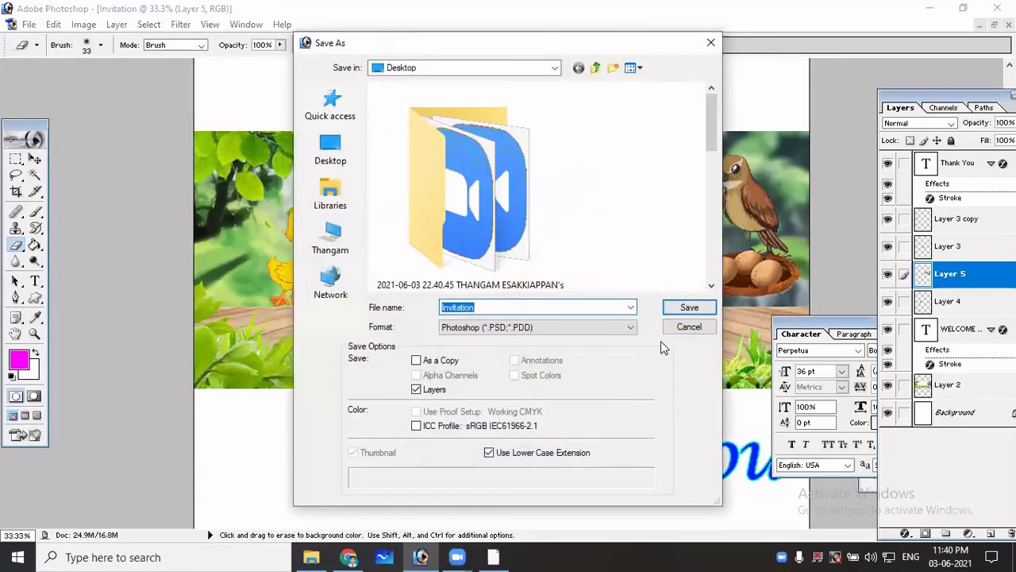
pyautogui.click(688, 326)
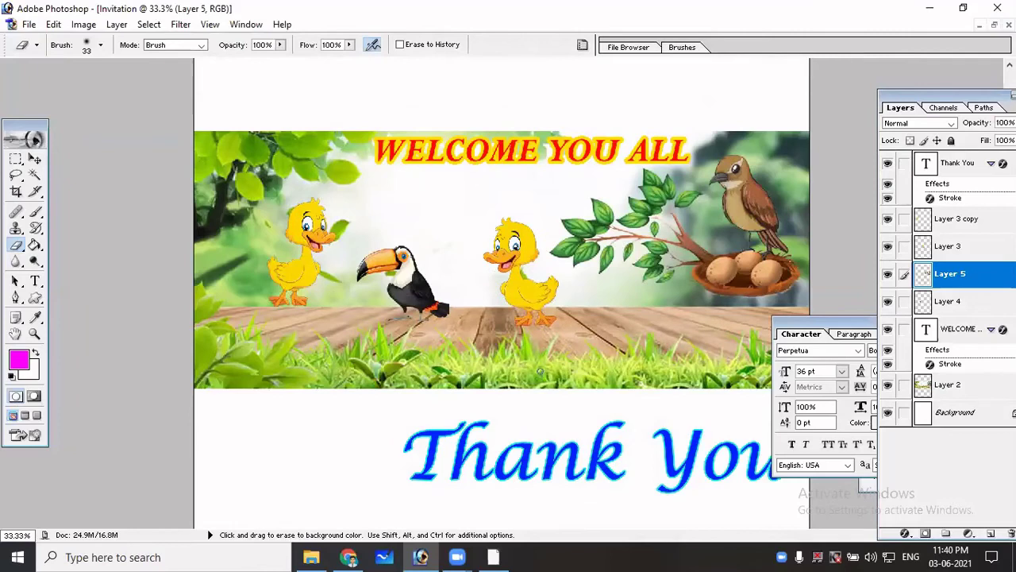
# Save the layered poster to the Desktop in Photoshop PSD format under the file name Invitation.
pyautogui.click(28, 24)
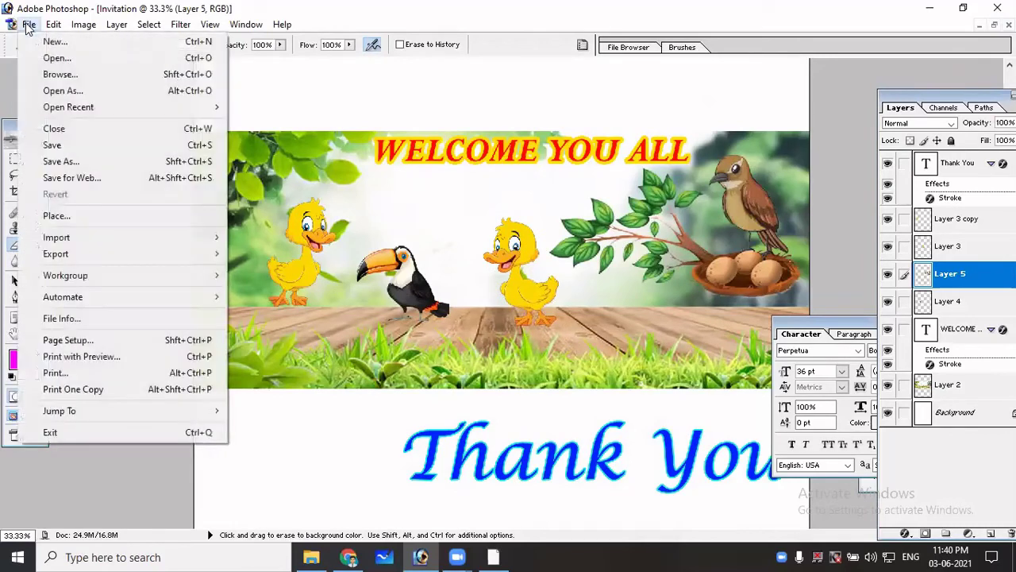
pyautogui.click(38, 143)
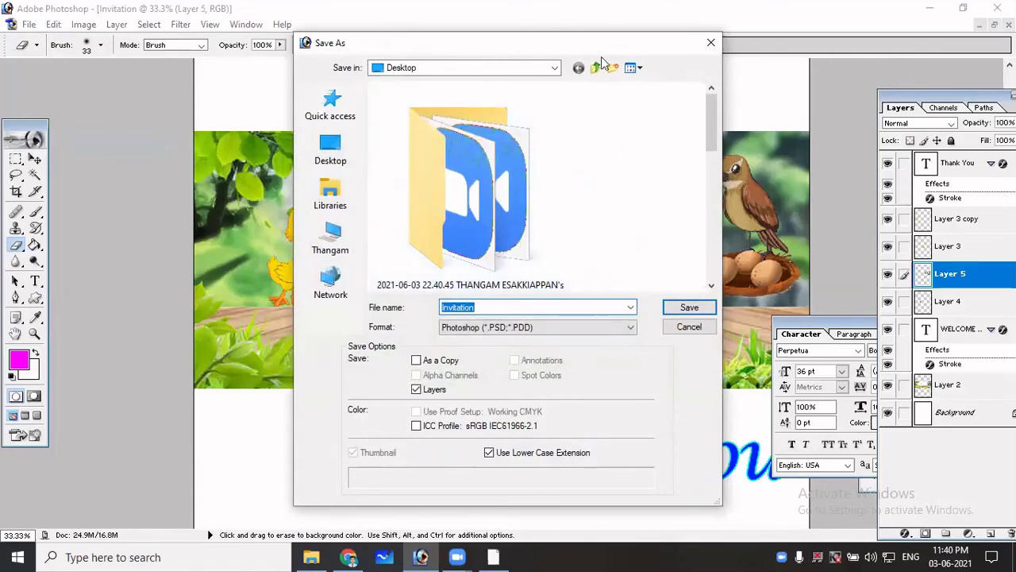
pyautogui.click(329, 150)
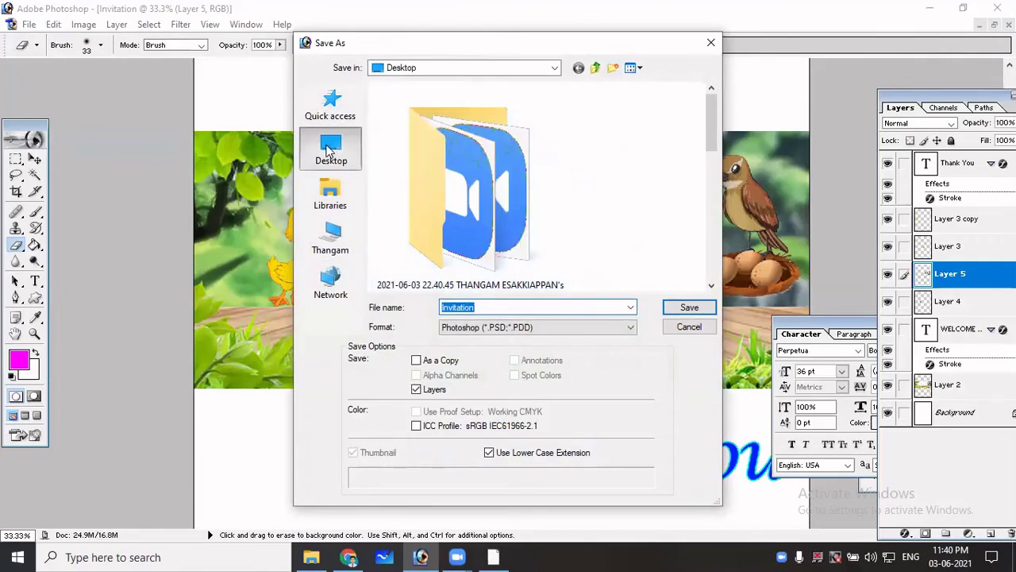
pyautogui.click(495, 308)
pyautogui.doubleClick(495, 308)
pyautogui.click(676, 304)
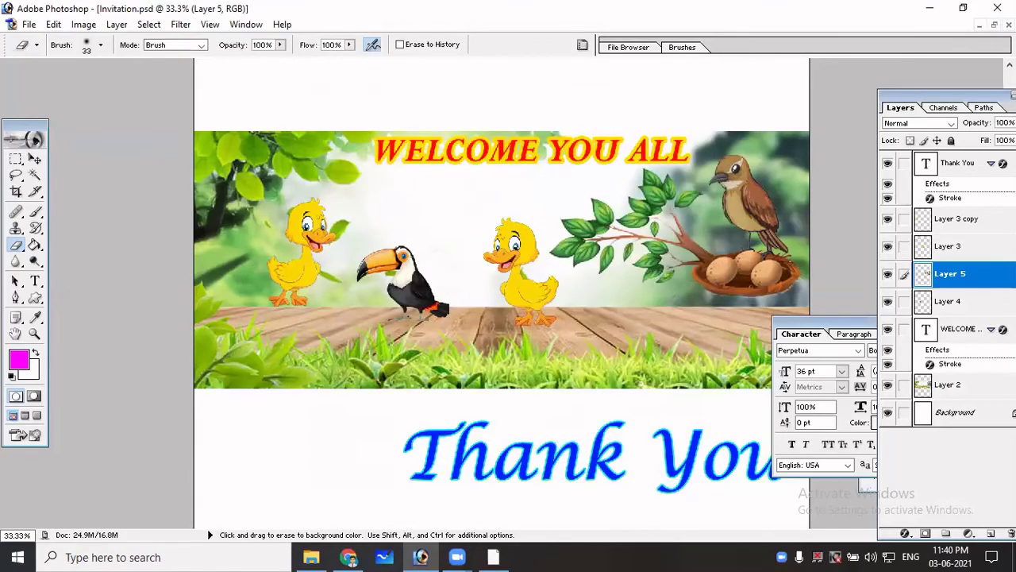
# Nudge the Layer 5 bird and nest slightly up and left, and move the Thank You text up onto the grass strip.
pyautogui.click(35, 159)
pyautogui.moveTo(554, 446); pyautogui.dragTo(547, 443)
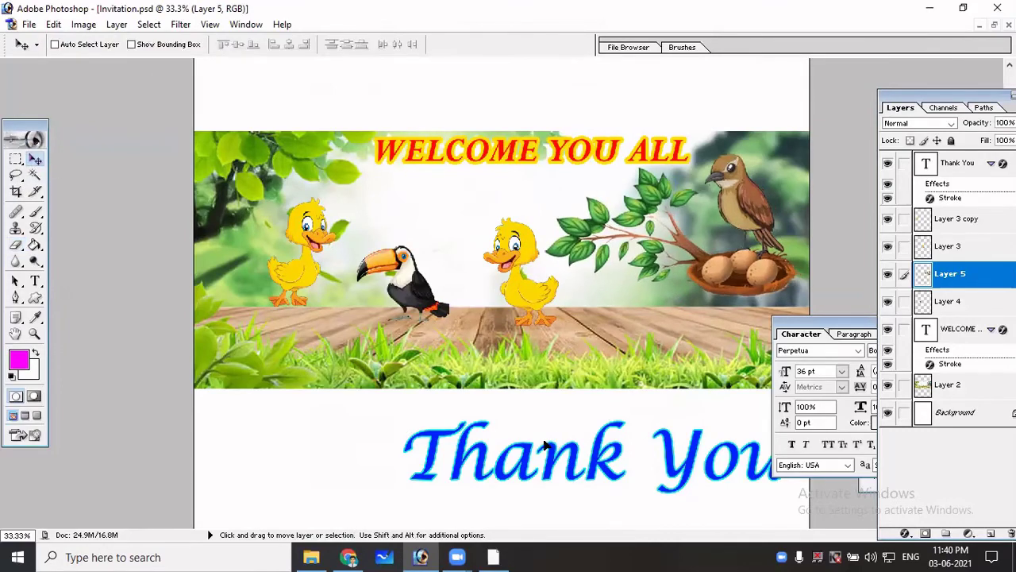
pyautogui.rightClick(545, 460)
pyautogui.rightClick(551, 456)
pyautogui.click(596, 466)
pyautogui.moveTo(562, 467); pyautogui.dragTo(500, 373)
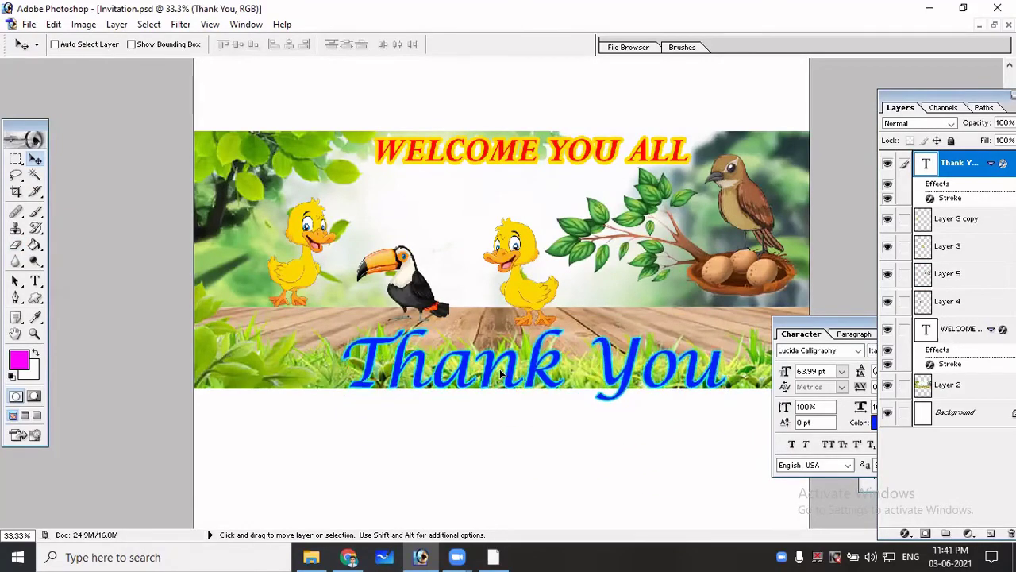
# Scale the Thank You text proportionally to 59% and place it on the wooden boards below the bird's nest.
pyautogui.hotkey('ctrl', 't')
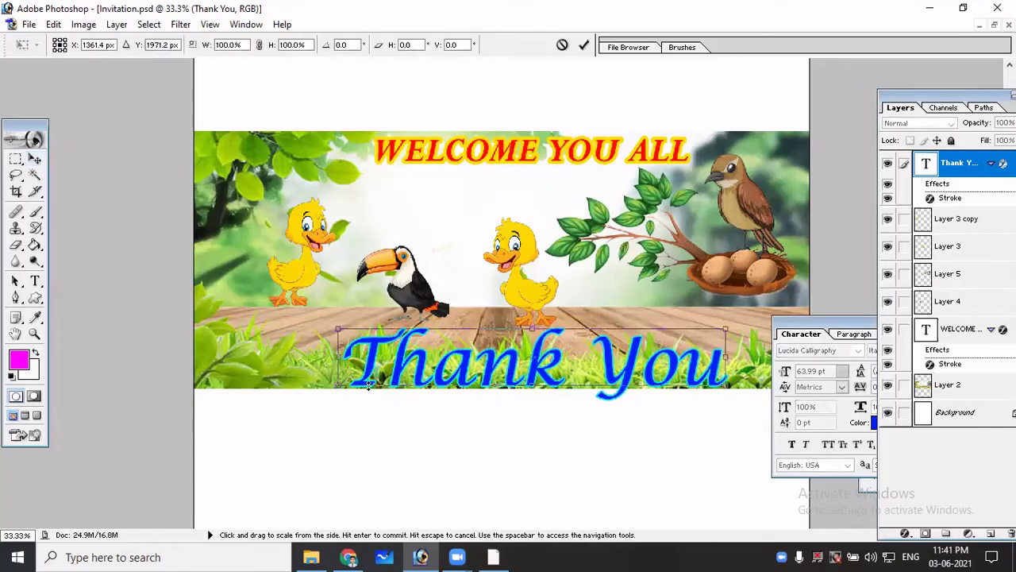
pyautogui.moveTo(390, 366); pyautogui.dragTo(492, 344)
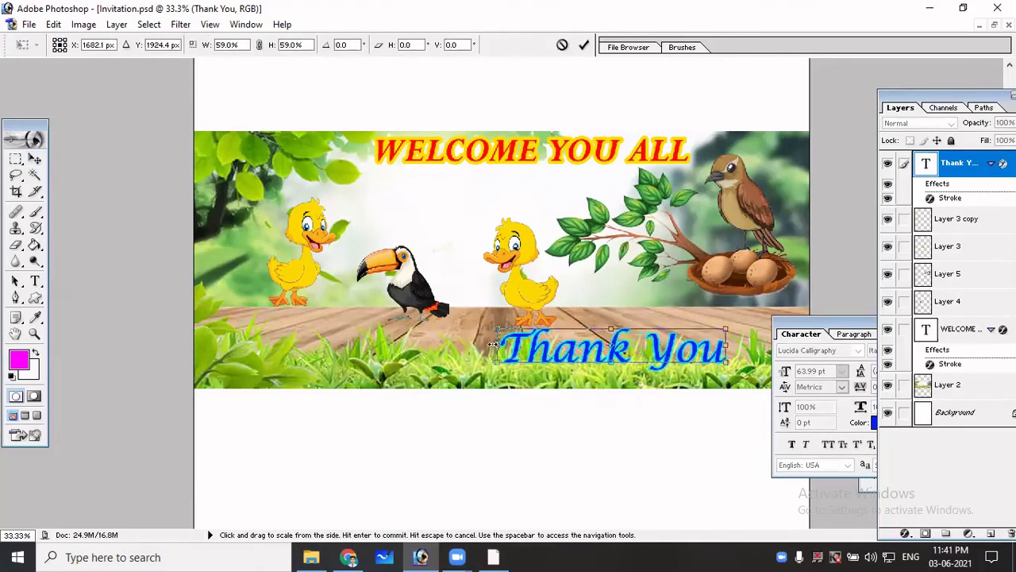
pyautogui.press('Return')
pyautogui.moveTo(621, 361); pyautogui.dragTo(674, 348)
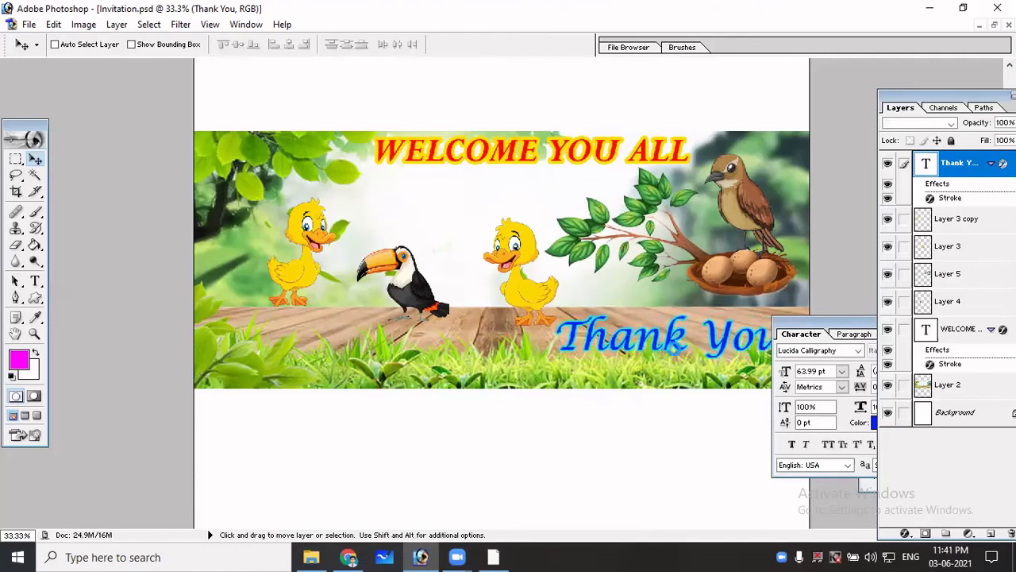
# Save a JPEG copy of the invitation to the Desktop as Invitation copy.jpg, at Maximum quality 12 with the Baseline ("Standard") format option.
pyautogui.click(29, 24)
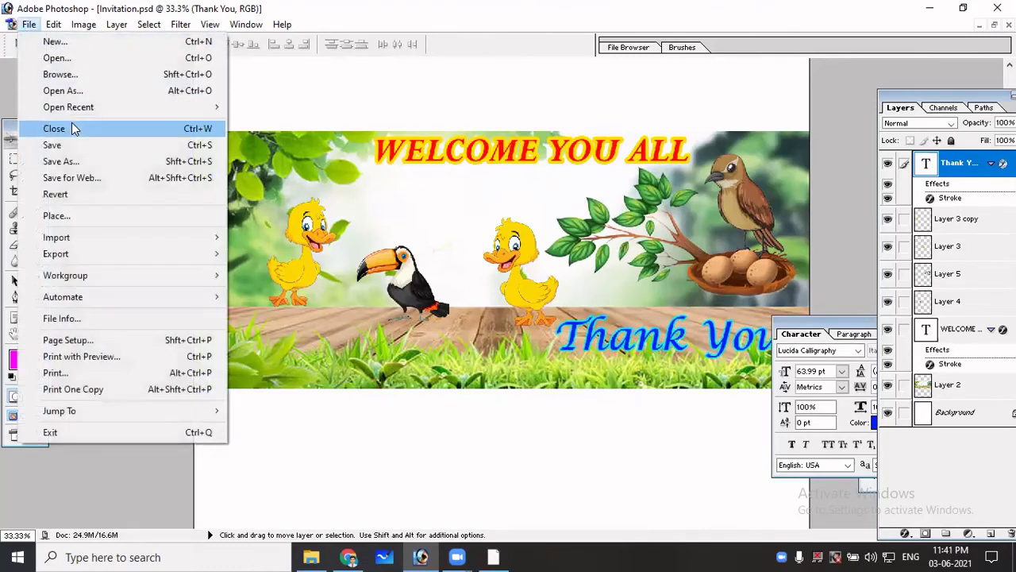
pyautogui.click(76, 161)
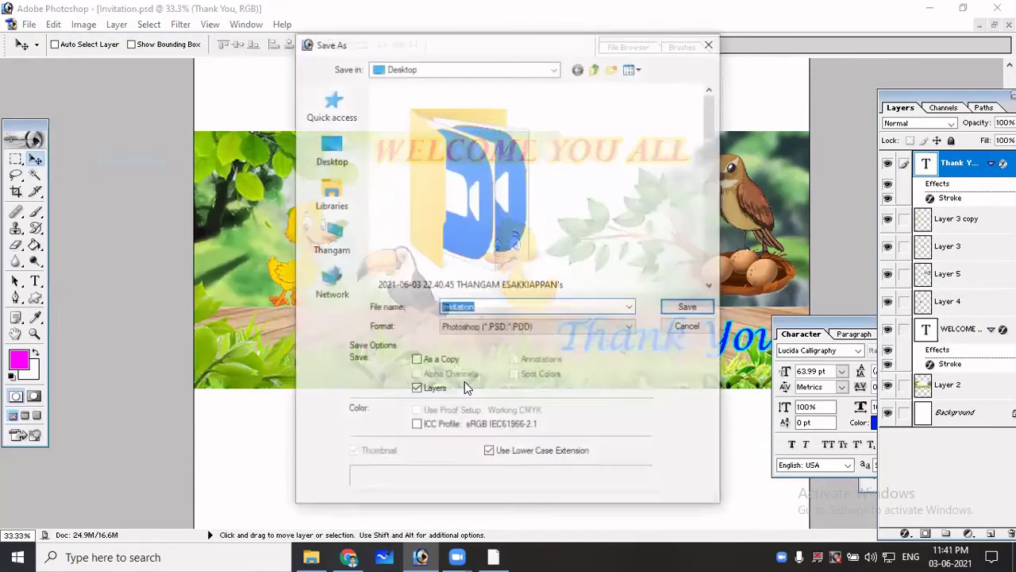
pyautogui.click(497, 328)
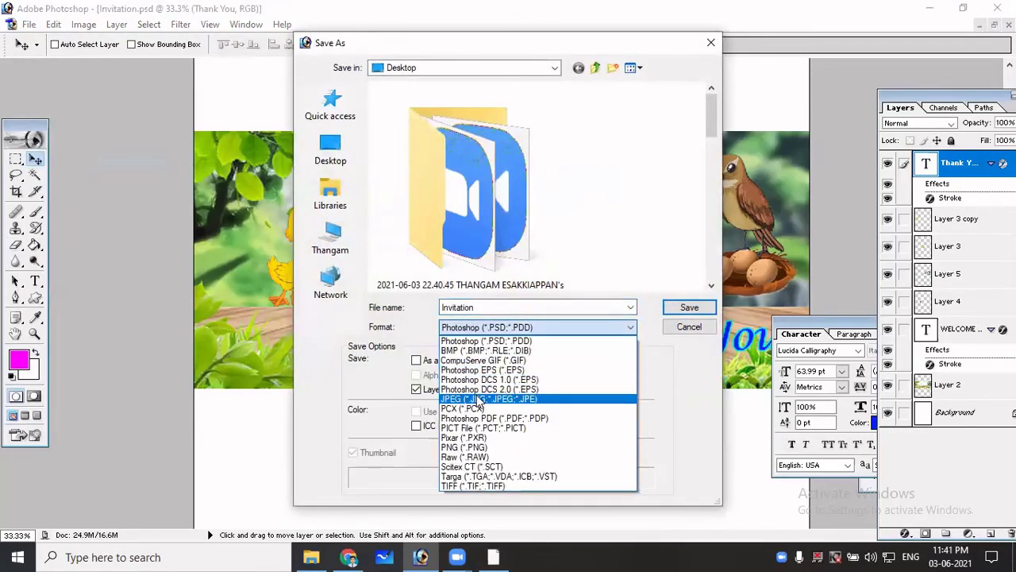
pyautogui.click(477, 397)
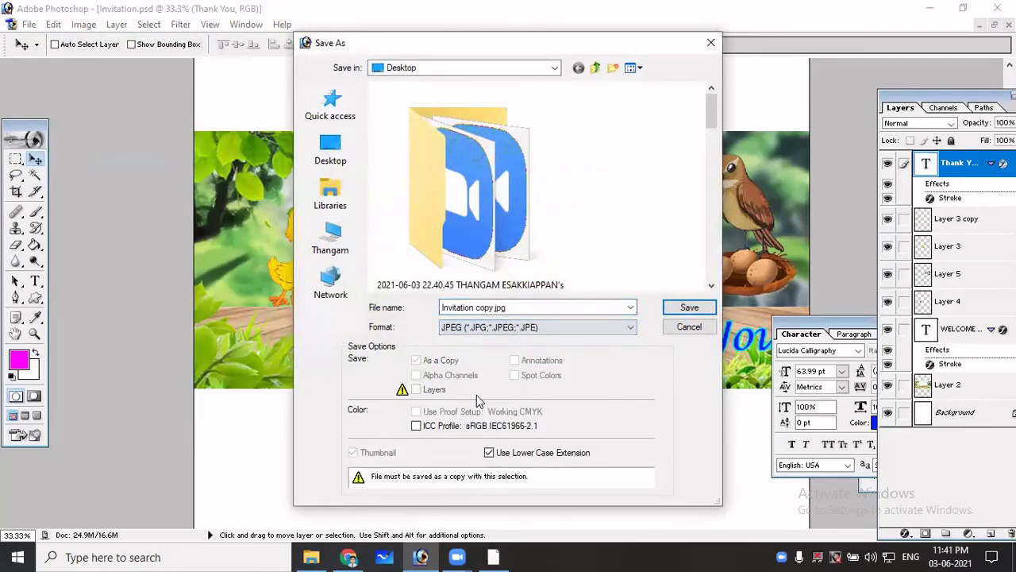
pyautogui.click(707, 313)
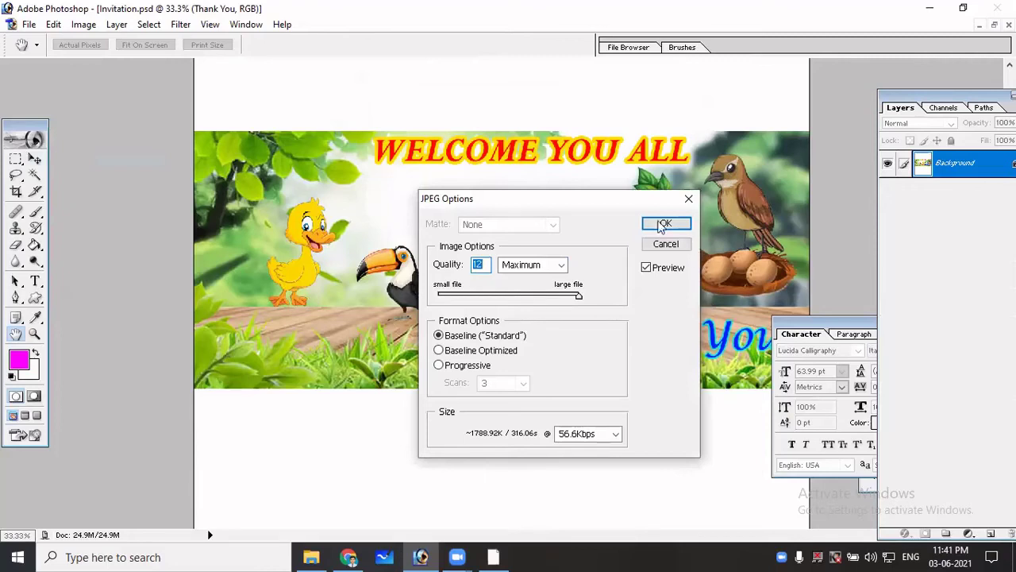
pyautogui.click(659, 222)
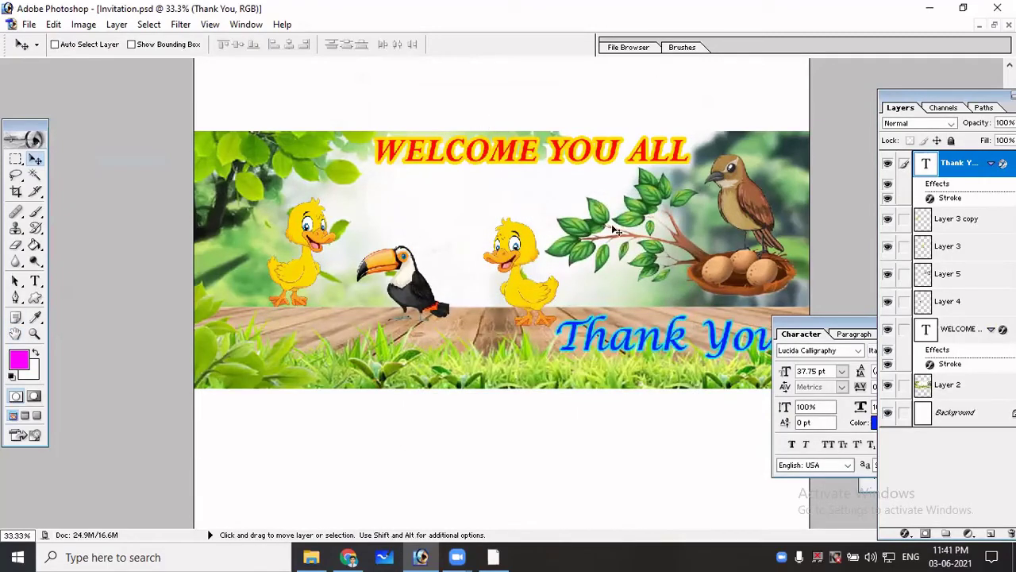
# Clear the open windows to reach the desktop, open the Invitation copy image there and examine the exported artwork up close.
pyautogui.click(930, 7)
pyautogui.click(929, 7)
pyautogui.click(929, 7)
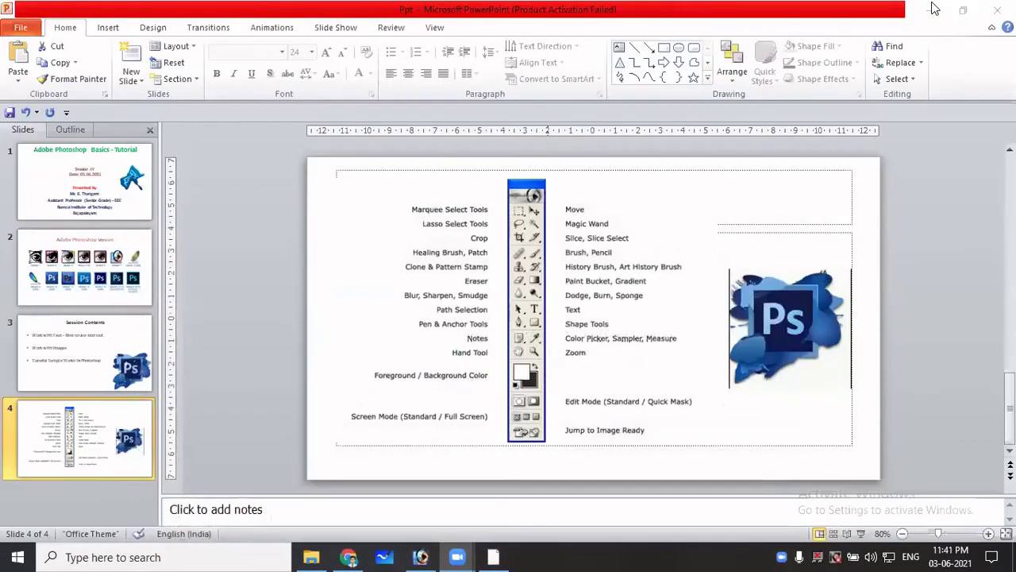
pyautogui.click(925, 7)
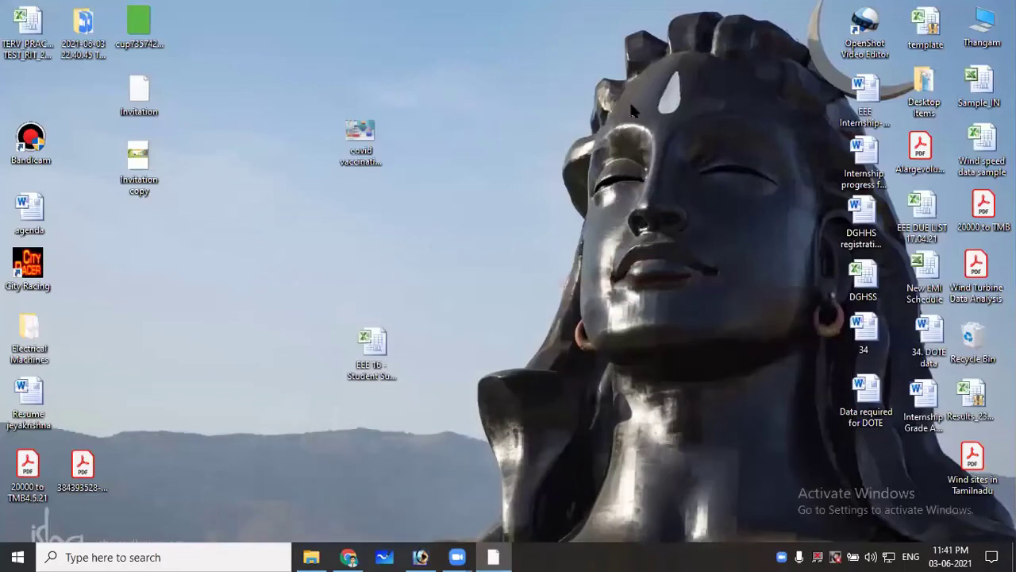
pyautogui.doubleClick(122, 158)
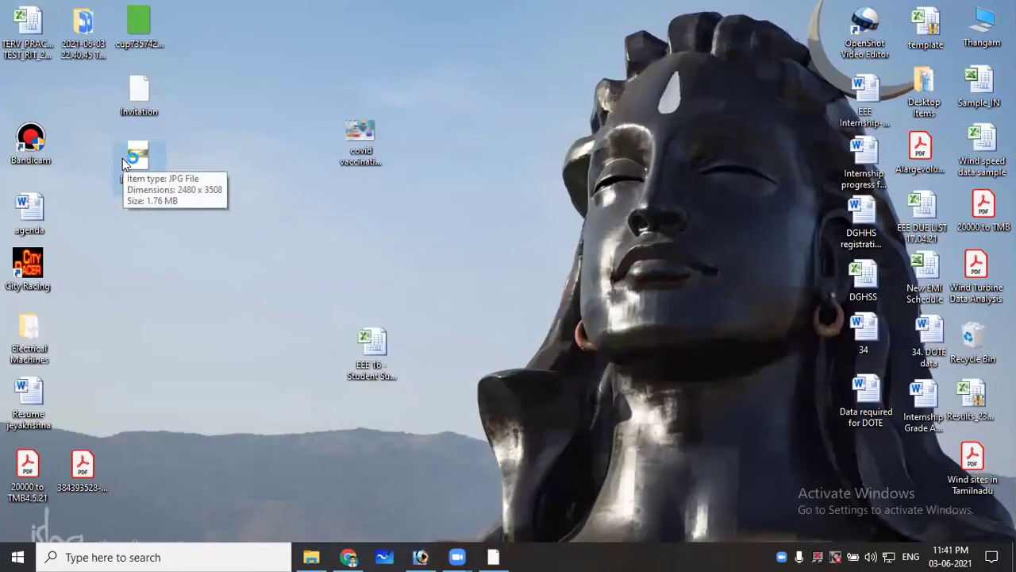
pyautogui.scroll(3, 534, 267)
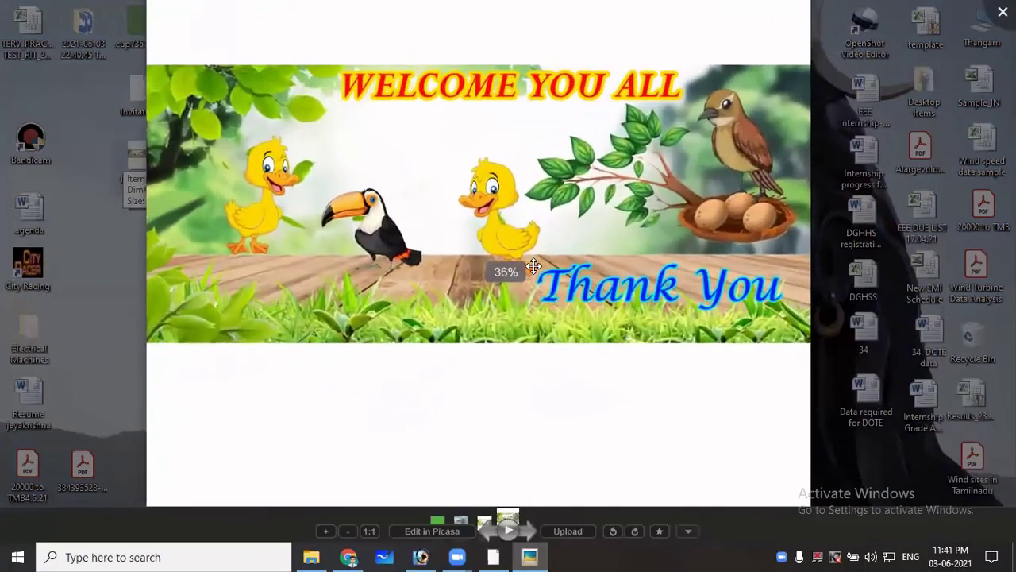
pyautogui.scroll(-2, 534, 267)
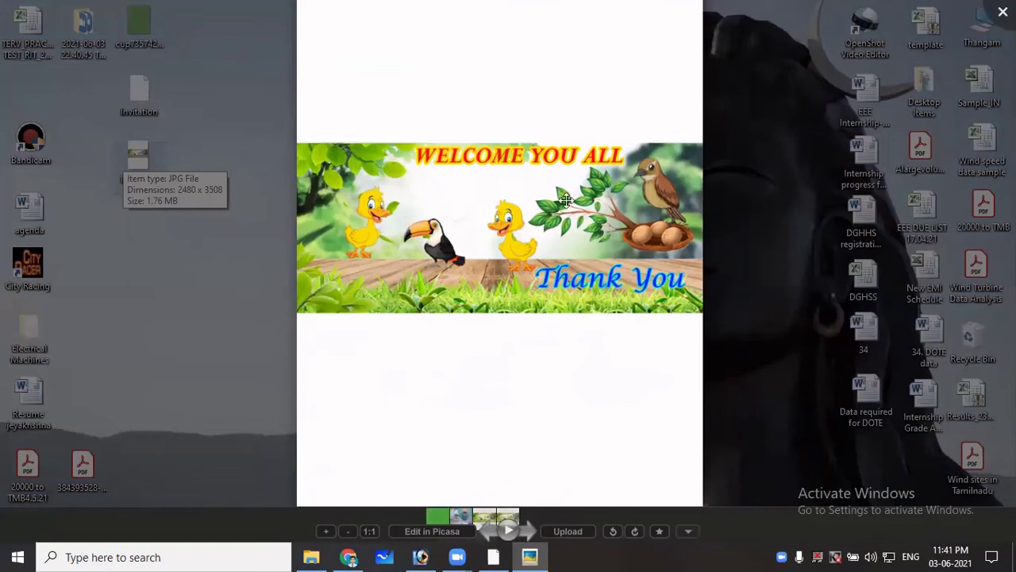
pyautogui.scroll(4, 628, 241)
pyautogui.scroll(-4, 627, 241)
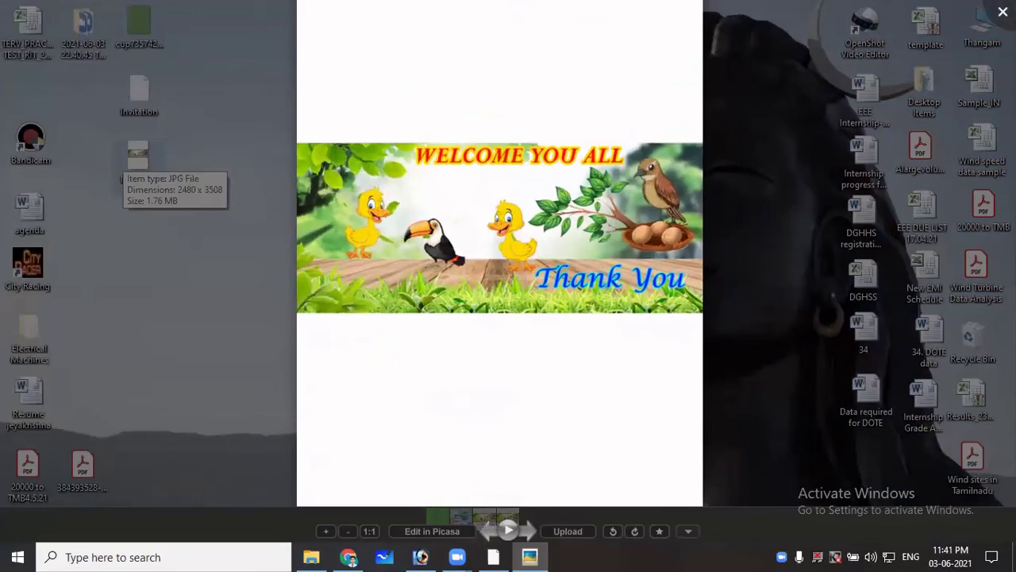
pyautogui.press('Escape')
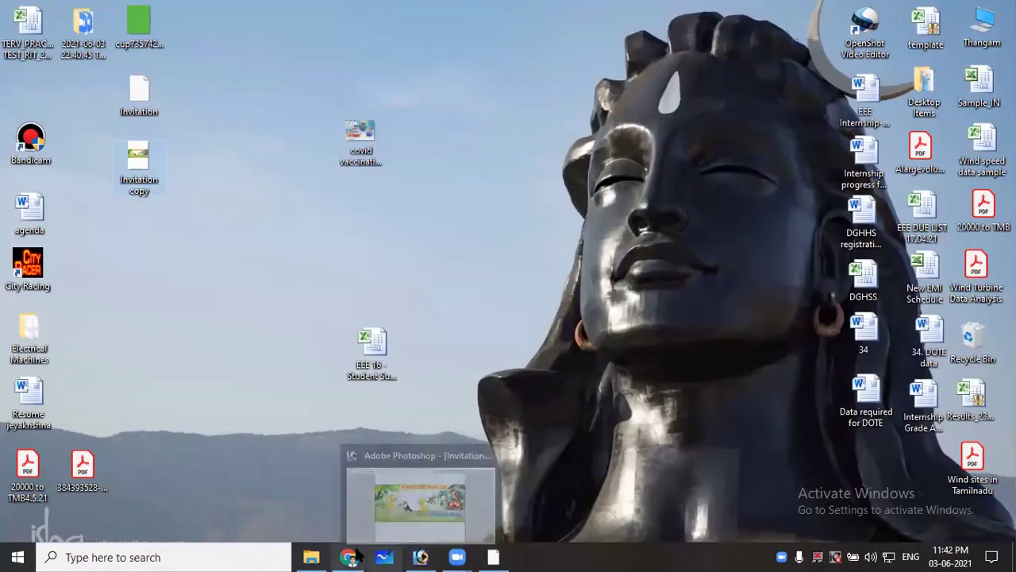
# Switch back to Photoshop and close Invitation.psd without saving the latest changes.
pyautogui.moveTo(357, 554)
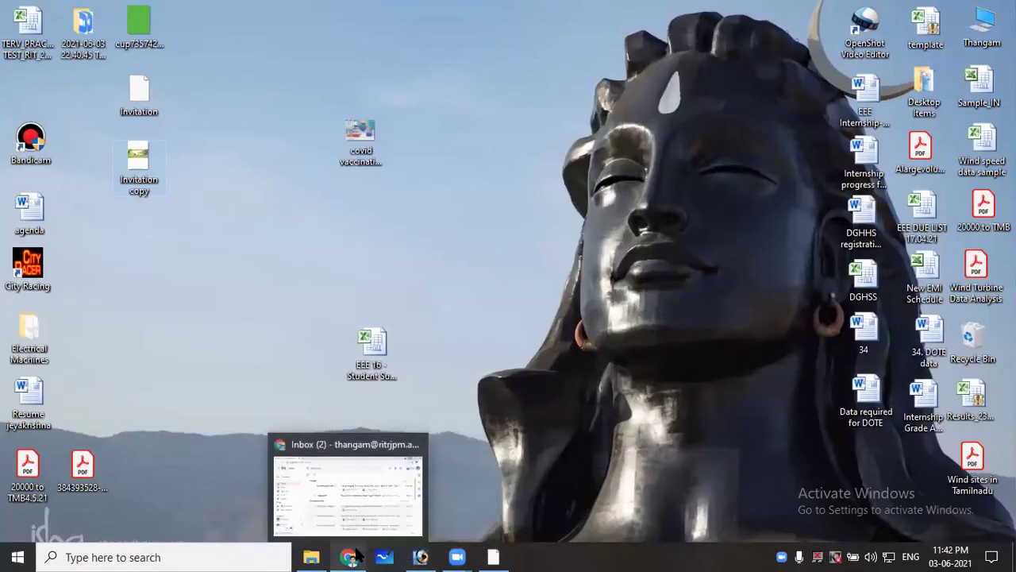
pyautogui.click(423, 554)
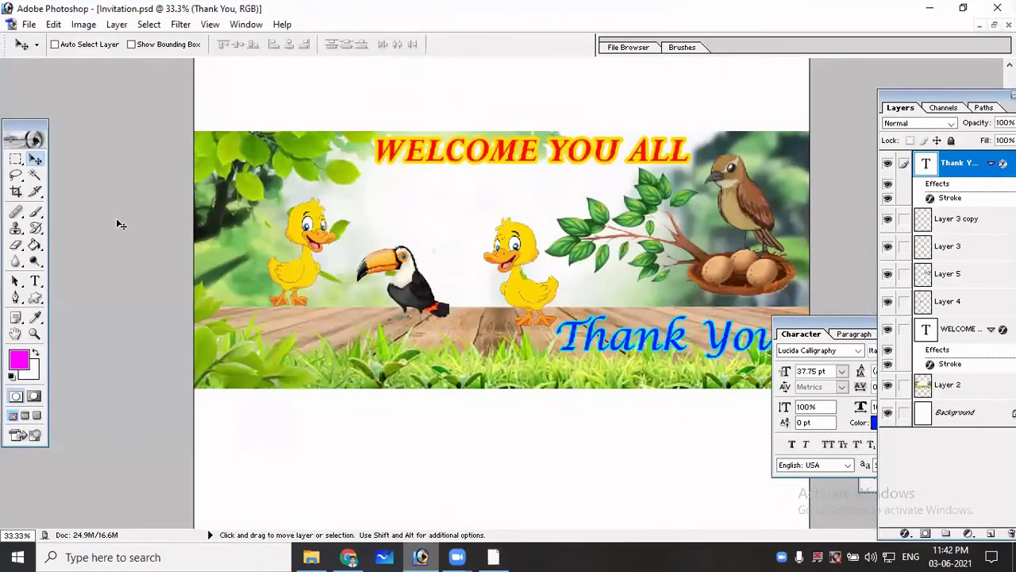
pyautogui.click(29, 24)
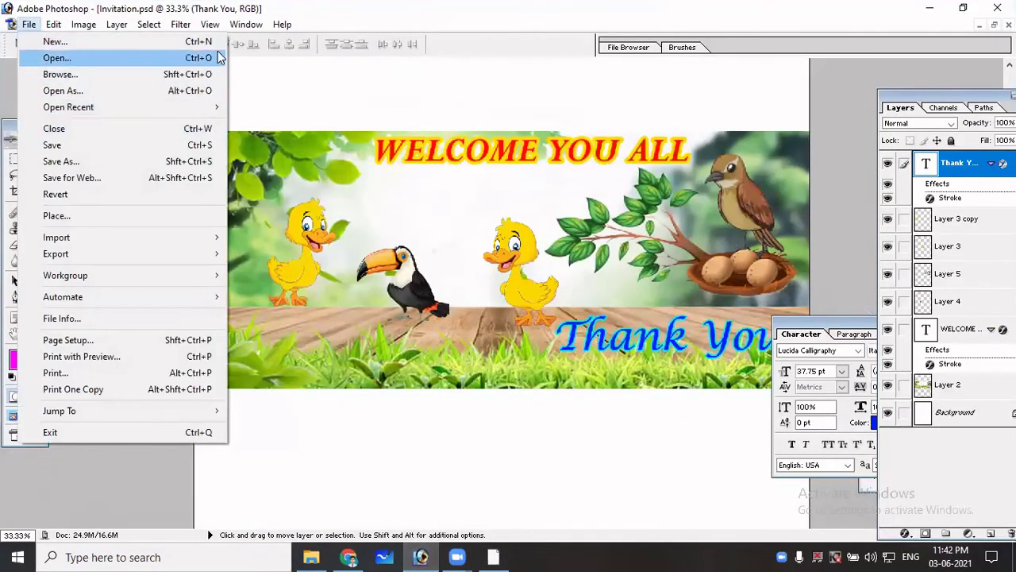
pyautogui.hotkey('ctrl', 'w')
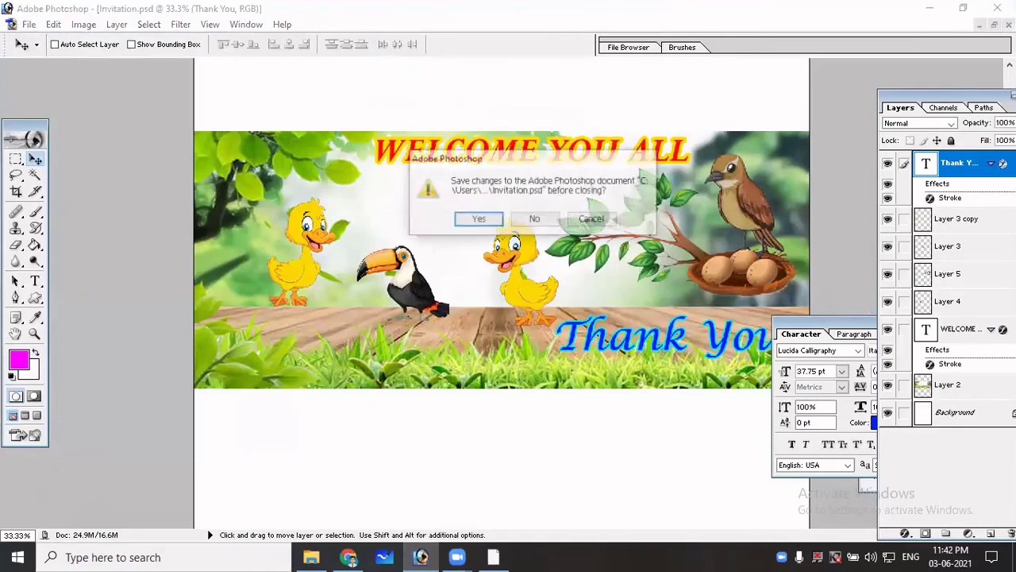
pyautogui.click(535, 219)
# Create a new blank document using the A4 preset size, with RGB Color mode and white contents.
pyautogui.click(12, 25)
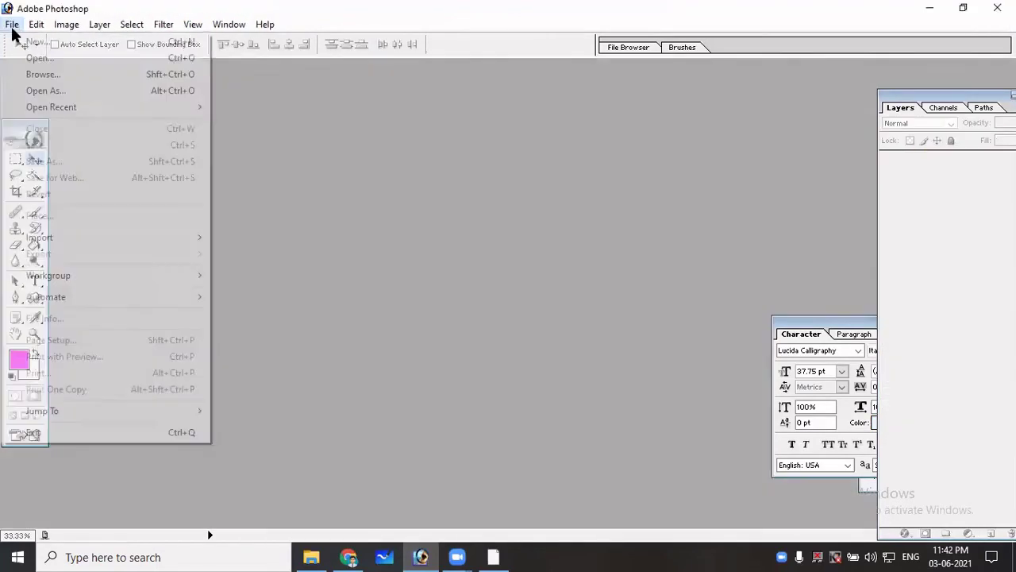
pyautogui.click(151, 46)
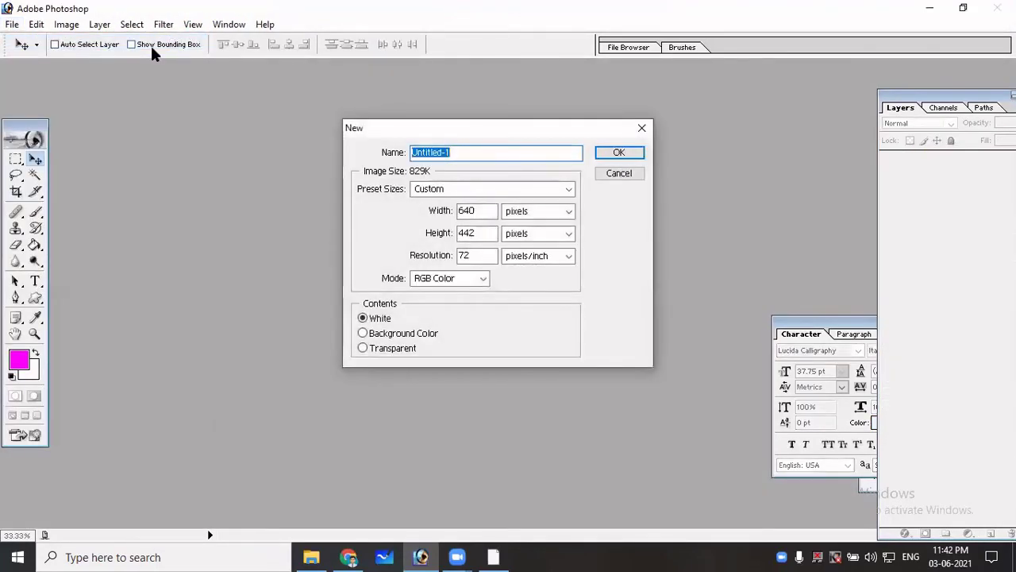
pyautogui.click(459, 189)
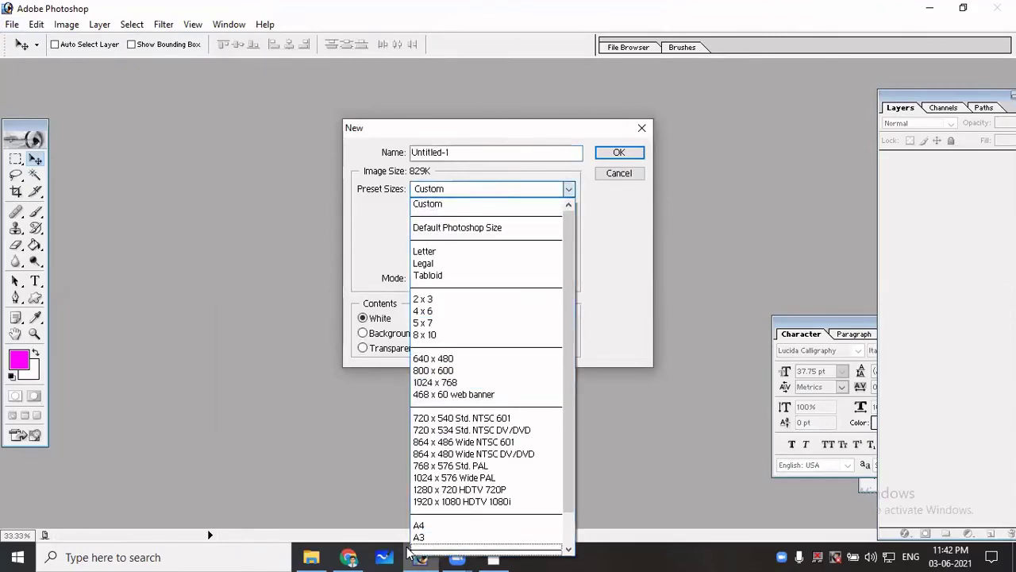
pyautogui.click(617, 156)
pyautogui.click(259, 77)
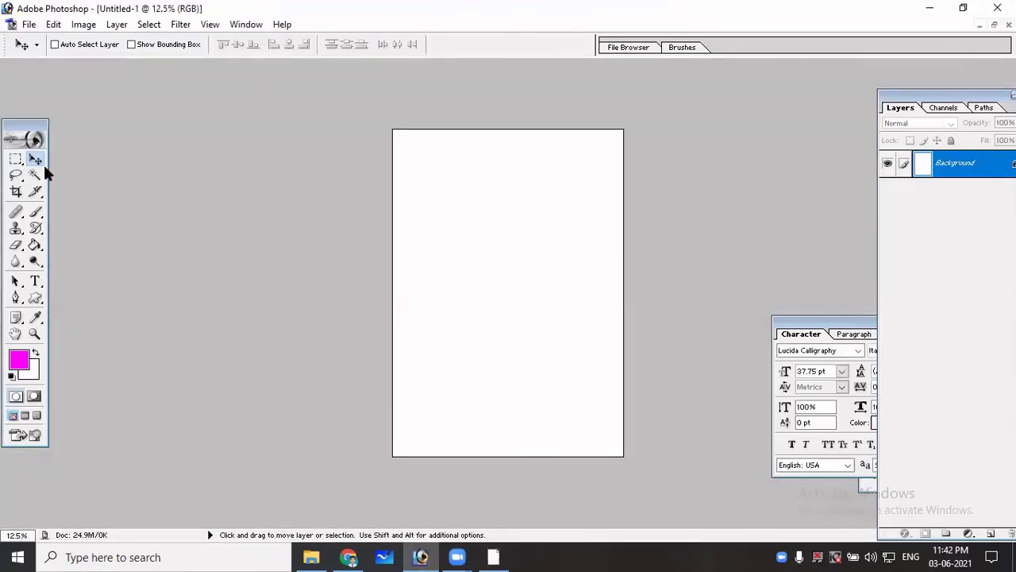
# Switch to the Photoshop Workshop folder in File Explorer and open the Nature image file from there in Photoshop.
pyautogui.hotkey('alt', 'Tab')
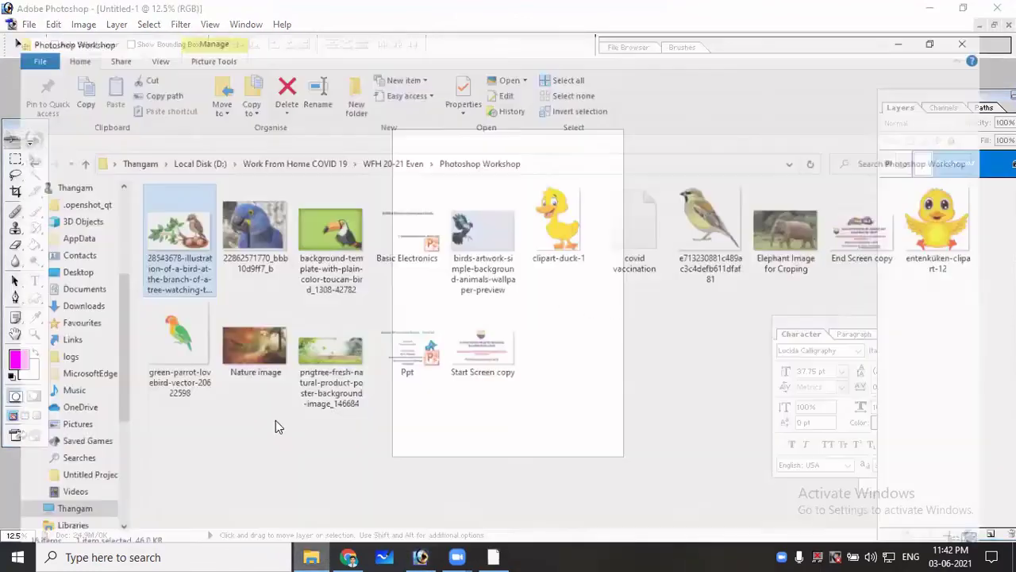
pyautogui.click(246, 337)
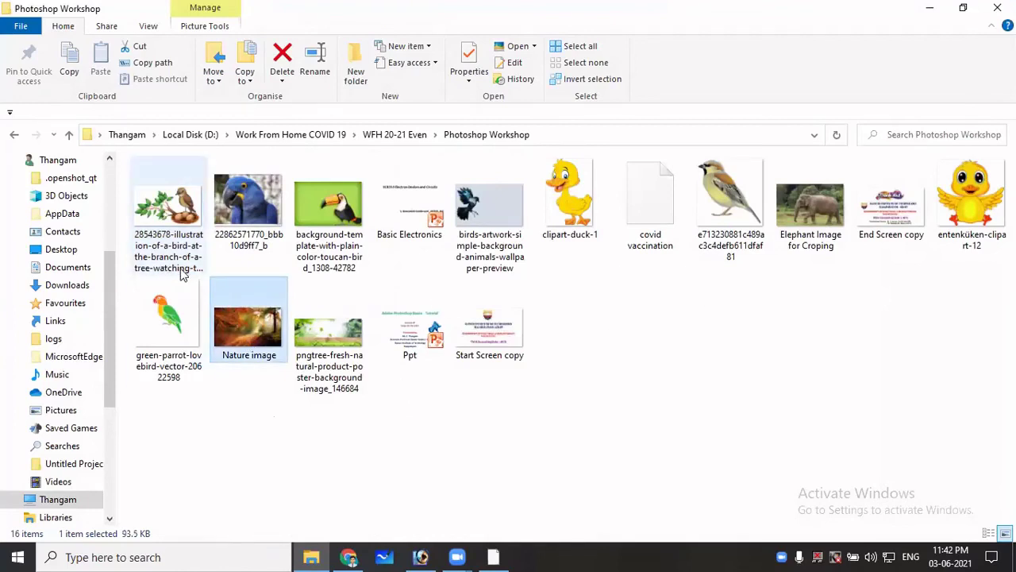
pyautogui.moveTo(248, 327); pyautogui.dragTo(441, 375)
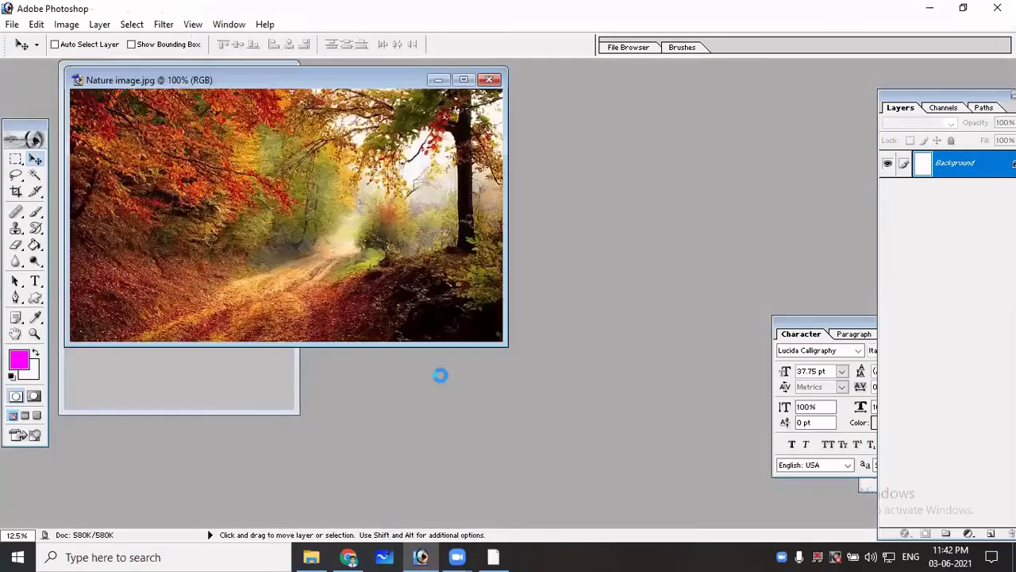
# Copy the Nature image into the blank A4 document, close its source file and place the copy in the page's top-left corner.
pyautogui.moveTo(612, 236); pyautogui.dragTo(164, 245)
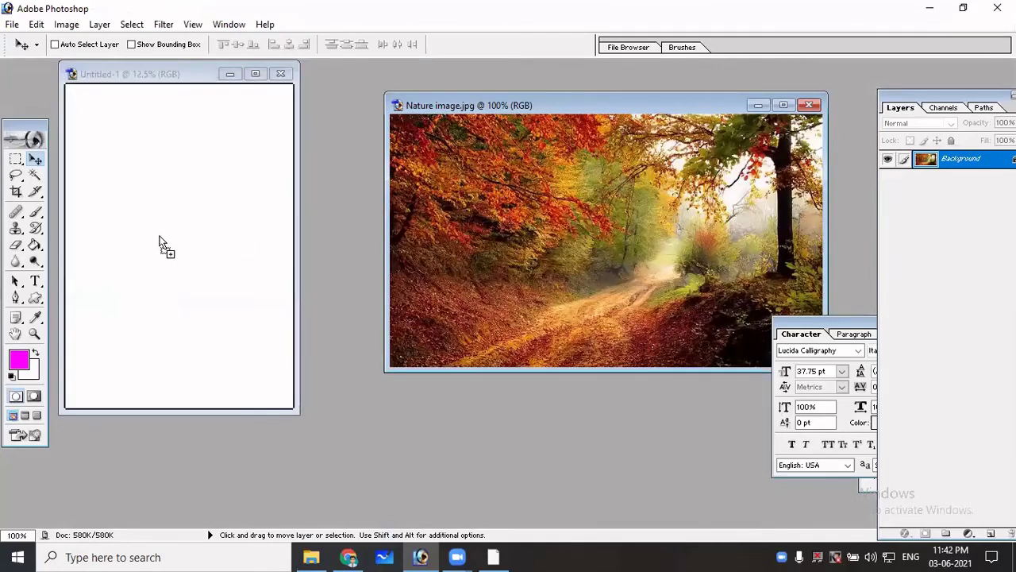
pyautogui.click(809, 104)
pyautogui.click(255, 73)
pyautogui.moveTo(484, 281); pyautogui.dragTo(422, 145)
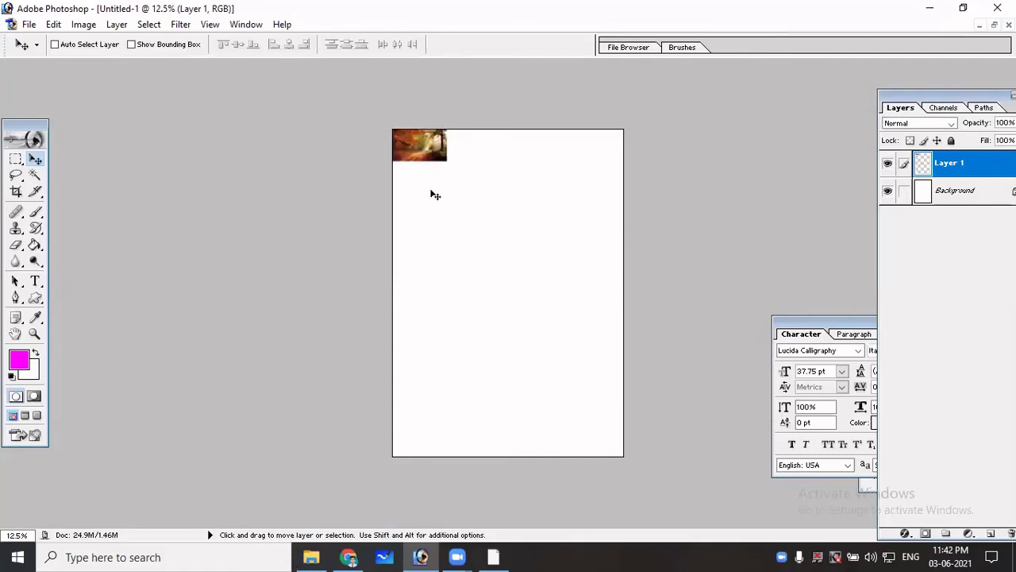
# Scale the forest picture with Free Transform until it spans the full width of the page.
pyautogui.hotkey('ctrl', 't')
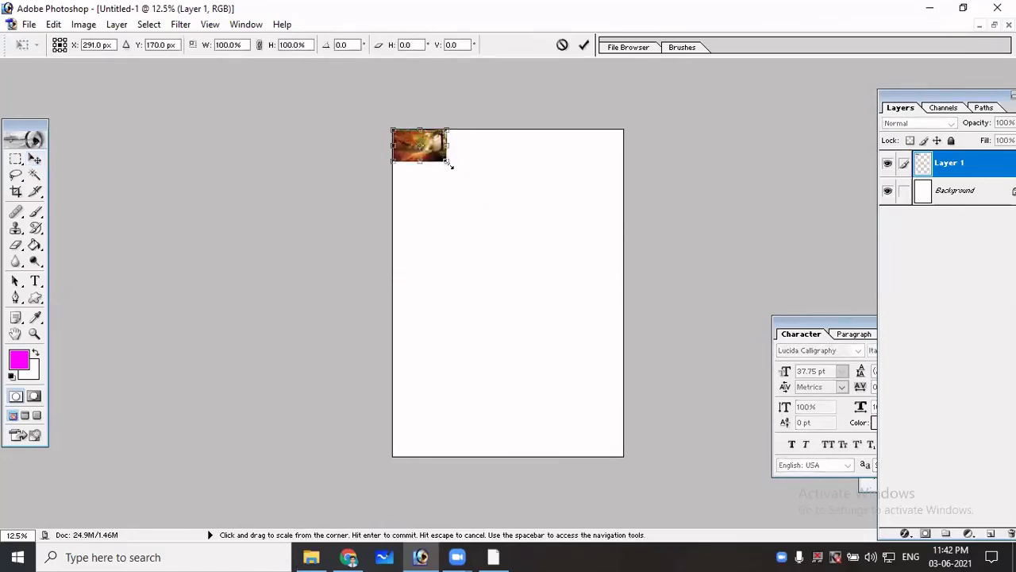
pyautogui.moveTo(449, 164); pyautogui.dragTo(574, 344)
pyautogui.press('Return')
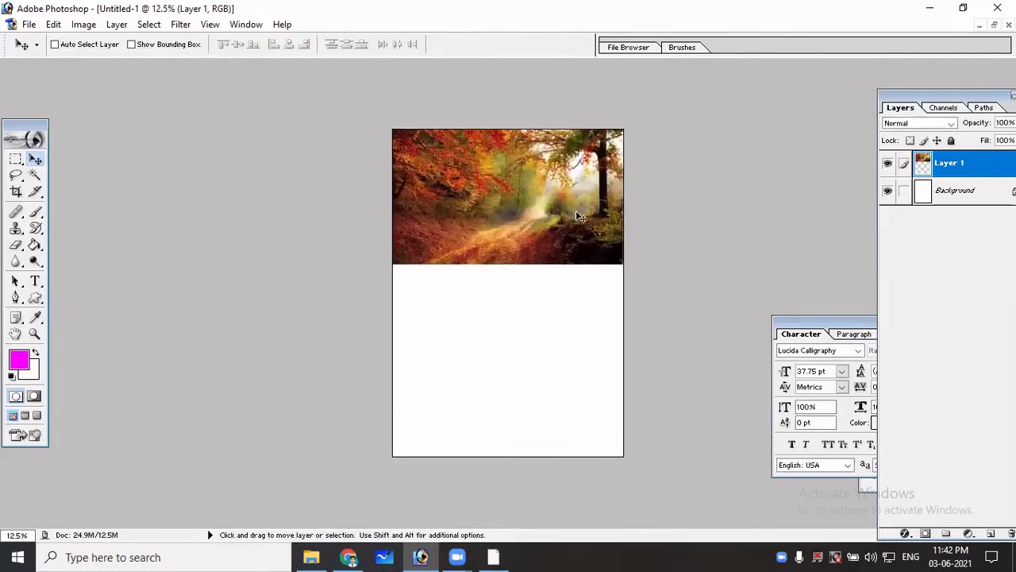
# Duplicate the forest picture's layer and move the copy to the bottom edge of the page.
pyautogui.rightClick(959, 160)
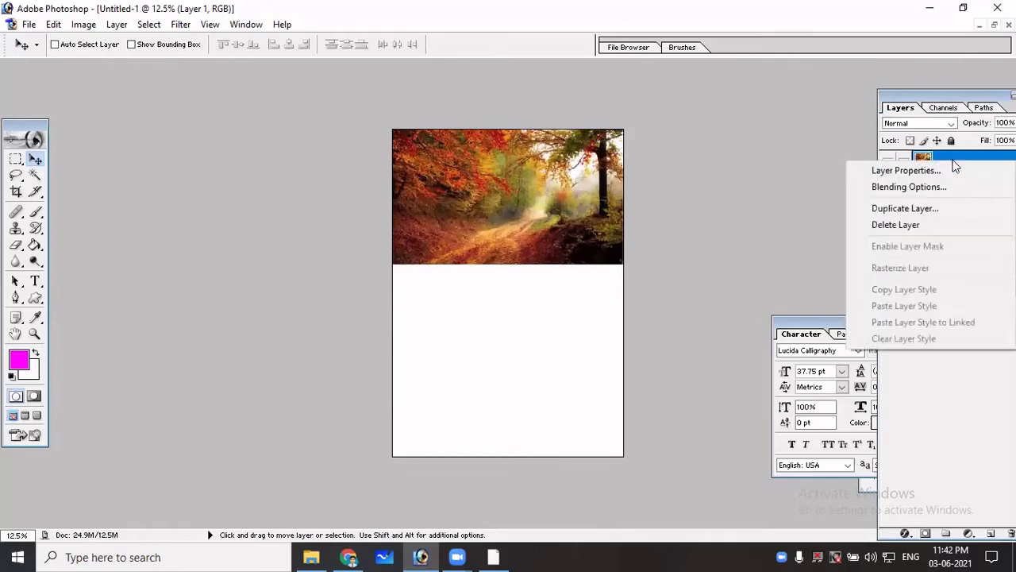
pyautogui.click(906, 208)
pyautogui.click(628, 243)
pyautogui.moveTo(500, 201); pyautogui.dragTo(502, 334)
pyautogui.moveTo(575, 302); pyautogui.dragTo(573, 360)
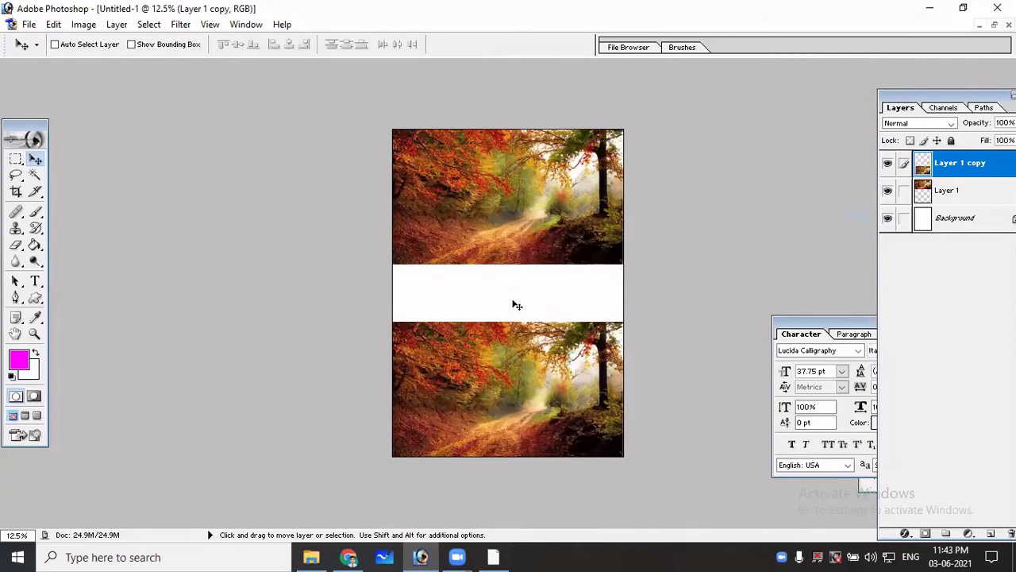
# Delete the duplicated forest layer.
pyautogui.rightClick(968, 165)
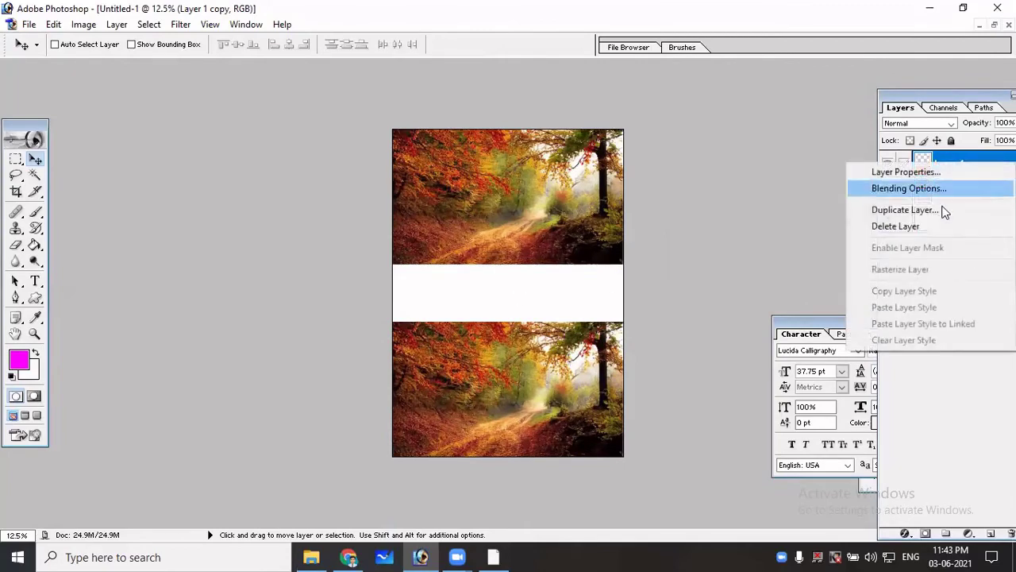
pyautogui.click(885, 227)
pyautogui.click(480, 223)
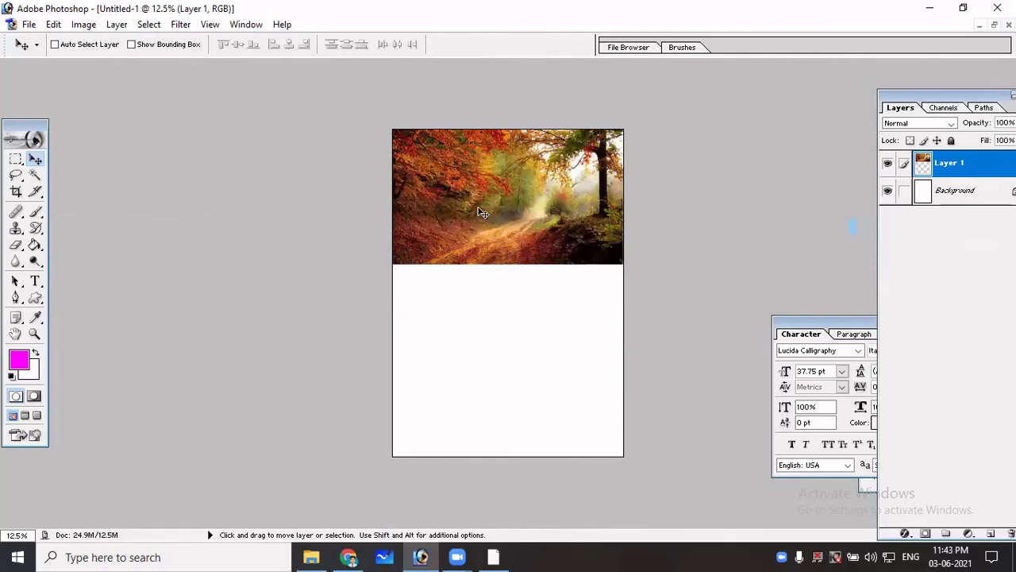
# Select Layer 1 and move the forest picture down to the middle of the page.
pyautogui.rightClick(478, 209)
pyautogui.click(493, 216)
pyautogui.moveTo(482, 214); pyautogui.dragTo(481, 273)
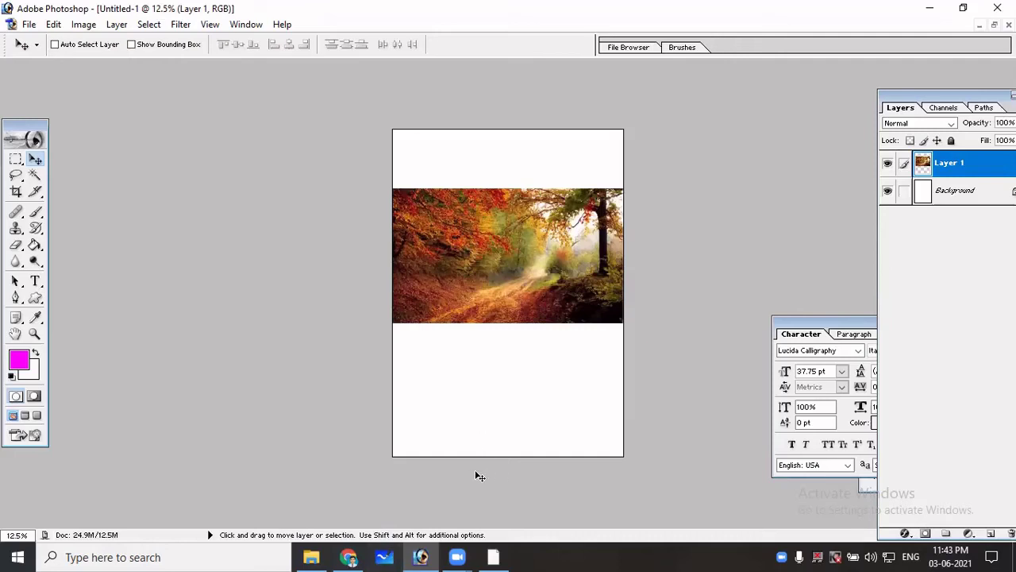
# Open the blue parrot photo from the Photoshop Workshop folder, copy it into the A4 document and close the source photo.
pyautogui.click(323, 558)
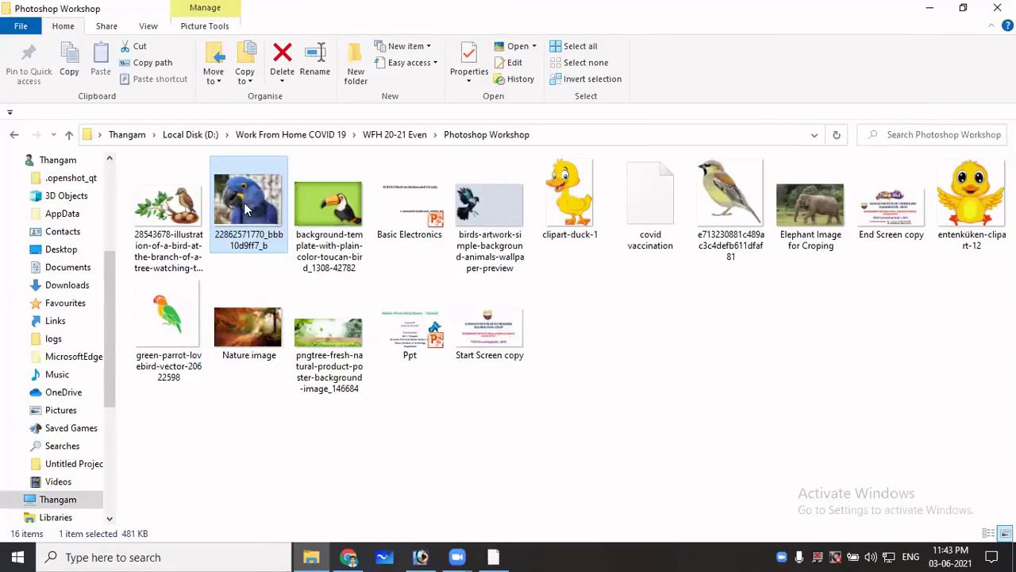
pyautogui.moveTo(246, 209); pyautogui.dragTo(487, 374)
pyautogui.moveTo(368, 76); pyautogui.dragTo(769, 65)
pyautogui.moveTo(751, 256); pyautogui.dragTo(245, 242)
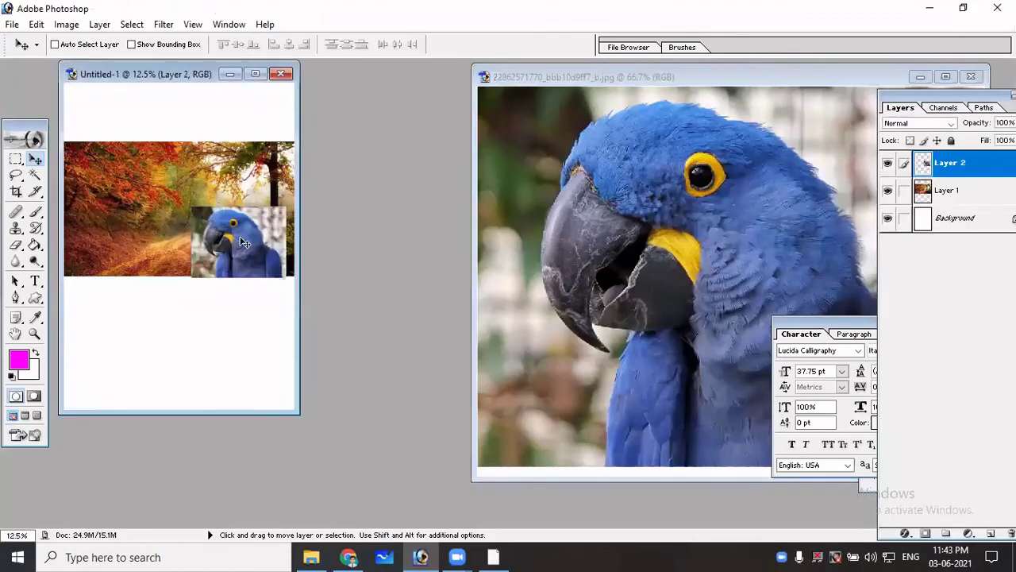
pyautogui.click(834, 86)
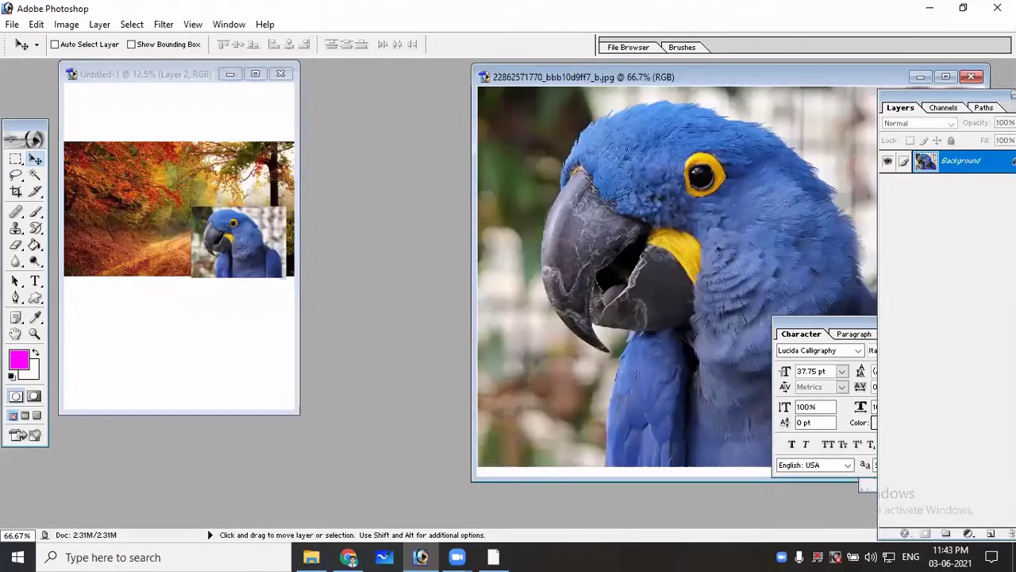
pyautogui.click(975, 77)
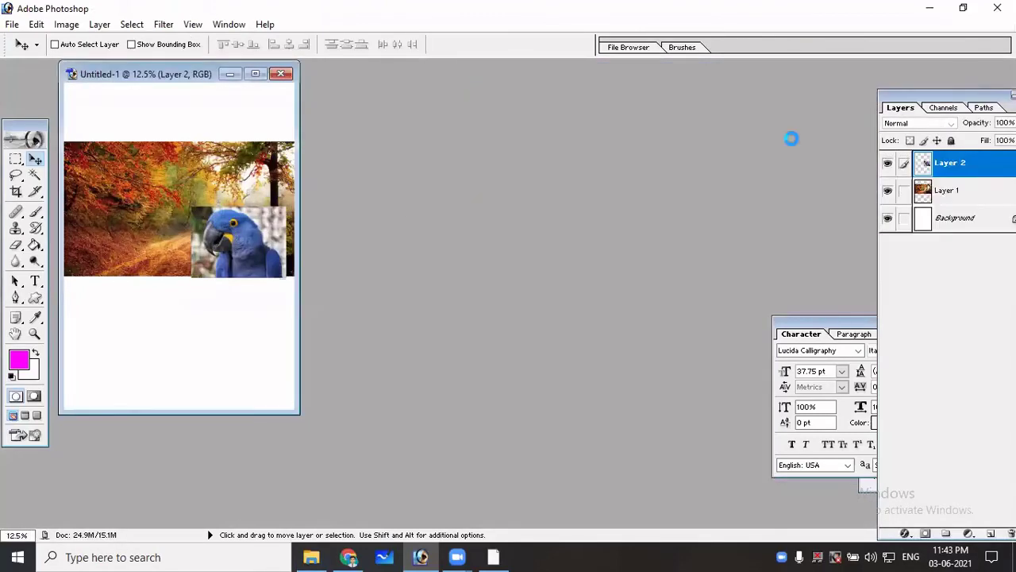
# Maximize the A4 document and shift the parrot photo up so it sits inside the lower right part of the forest picture.
pyautogui.click(255, 74)
pyautogui.scroll(-1, 450, 294)
pyautogui.scroll(2, 450, 294)
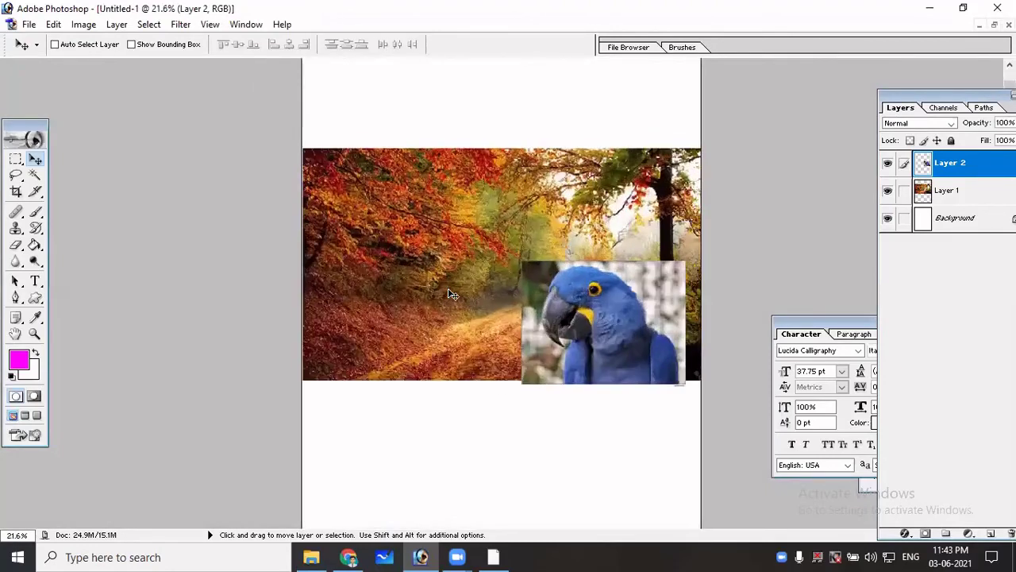
pyautogui.scroll(-1, 450, 293)
pyautogui.moveTo(595, 295); pyautogui.dragTo(579, 271)
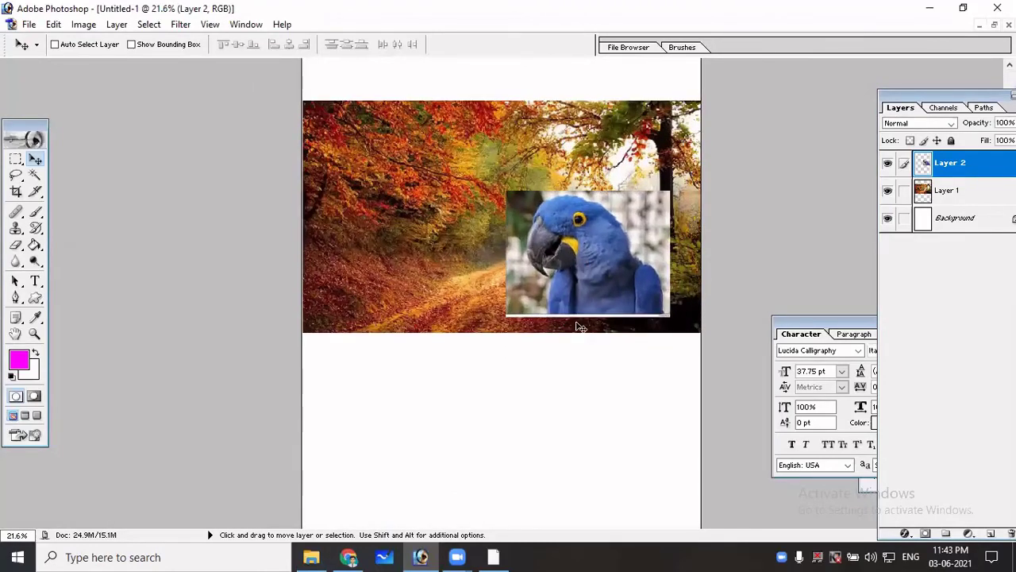
# Select the light background behind the parrot's back with the Magic Wand and delete it.
pyautogui.click(36, 175)
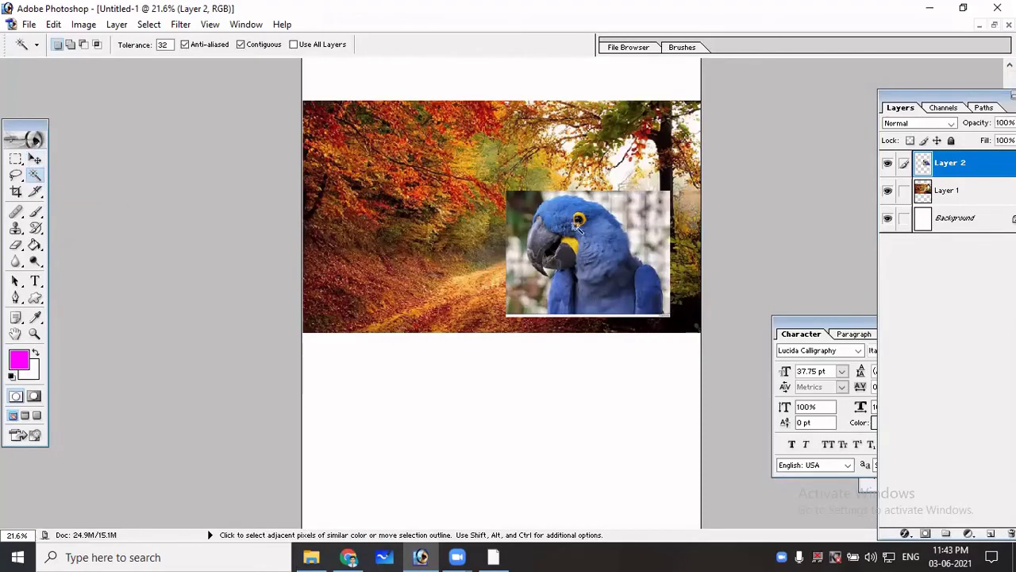
pyautogui.click(640, 211)
pyautogui.keyDown('shift'); pyautogui.click(635, 254); pyautogui.keyUp('shift')
pyautogui.click(510, 258)
pyautogui.click(652, 213)
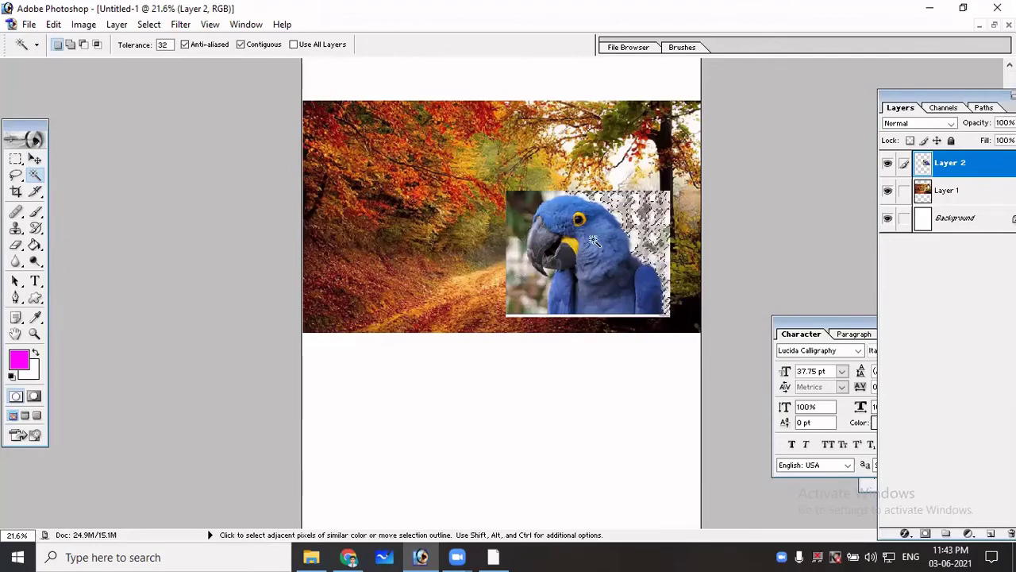
pyautogui.press('Delete')
# Select and delete the remaining background patches in front of and above the parrot with the Magic Wand.
pyautogui.click(518, 205)
pyautogui.press('Delete')
pyautogui.click(516, 248)
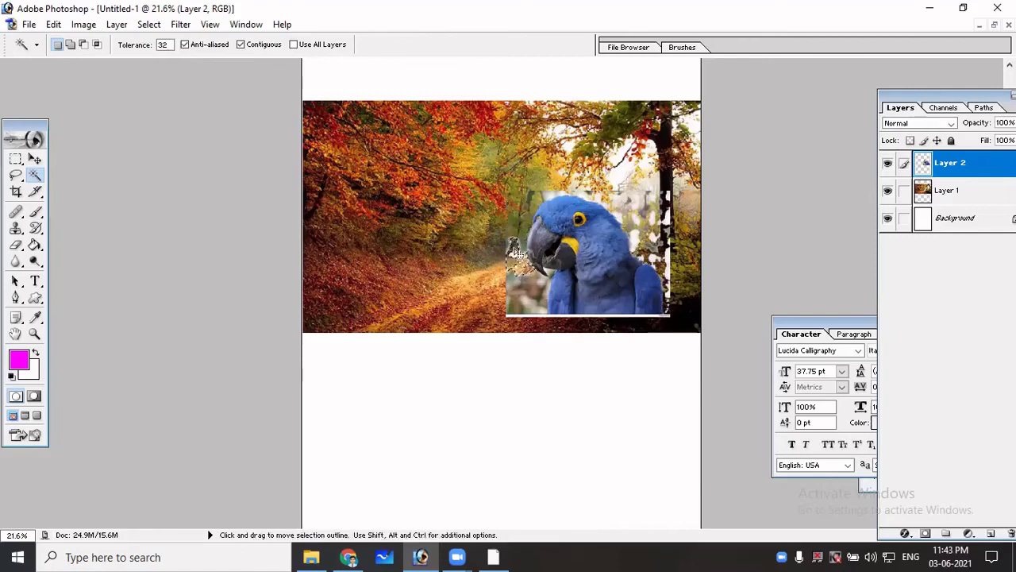
pyautogui.press('Delete')
pyautogui.click(516, 285)
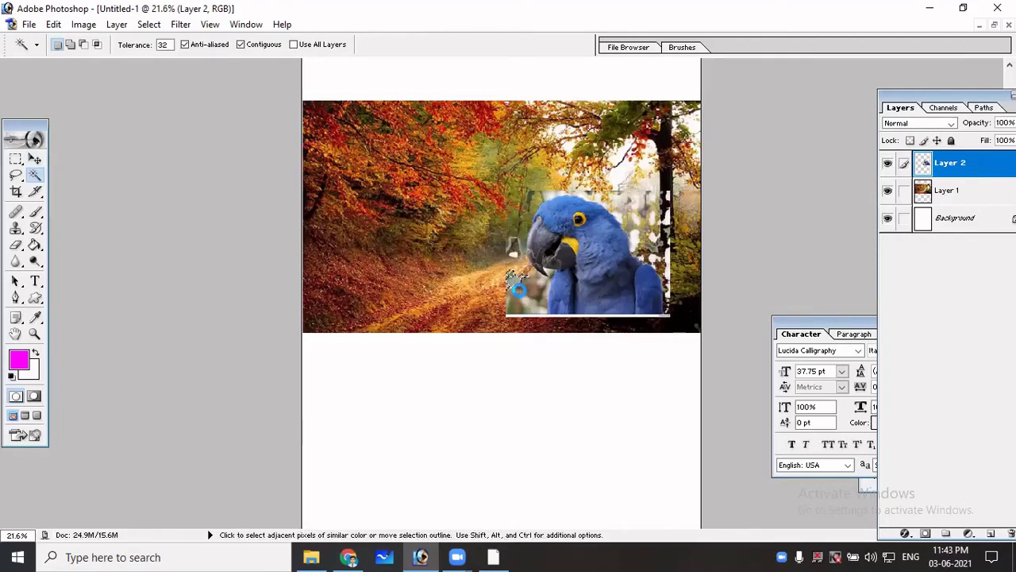
pyautogui.press('Delete')
pyautogui.click(522, 296)
pyautogui.press('Delete')
pyautogui.click(540, 298)
pyautogui.click(570, 194)
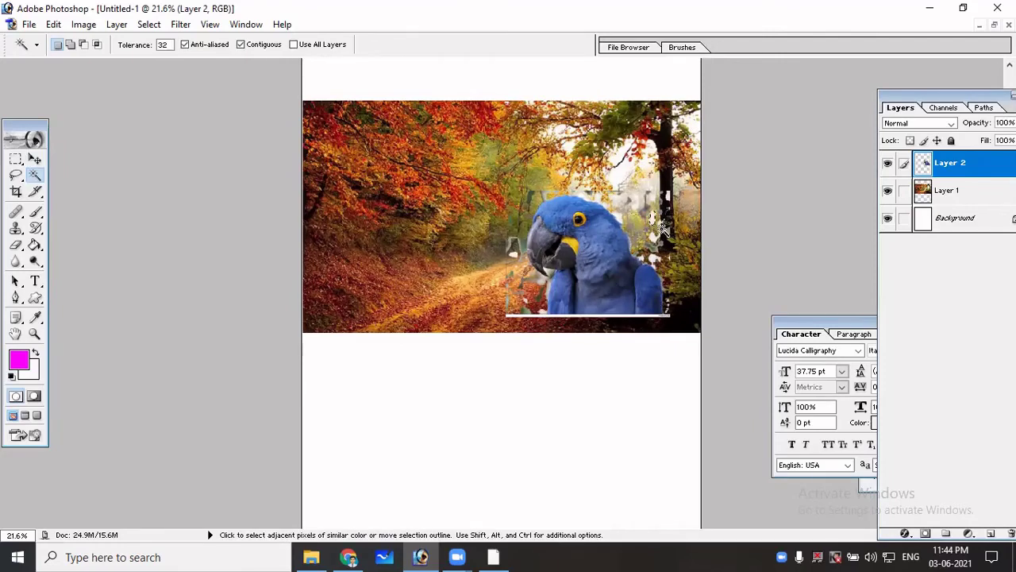
# Set the Eraser brush to 86 px and erase the background remnants at the lower left corner of the parrot photo.
pyautogui.hotkey('ctrl', '+')
pyautogui.hotkey('ctrl', '+')
pyautogui.hotkey('ctrl', '+')
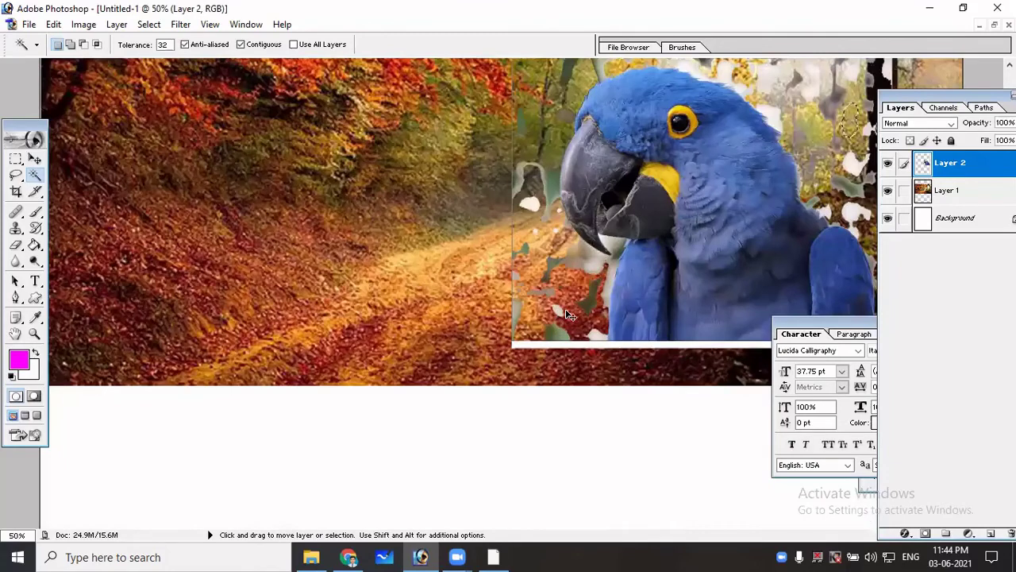
pyautogui.hotkey('ctrl', '-')
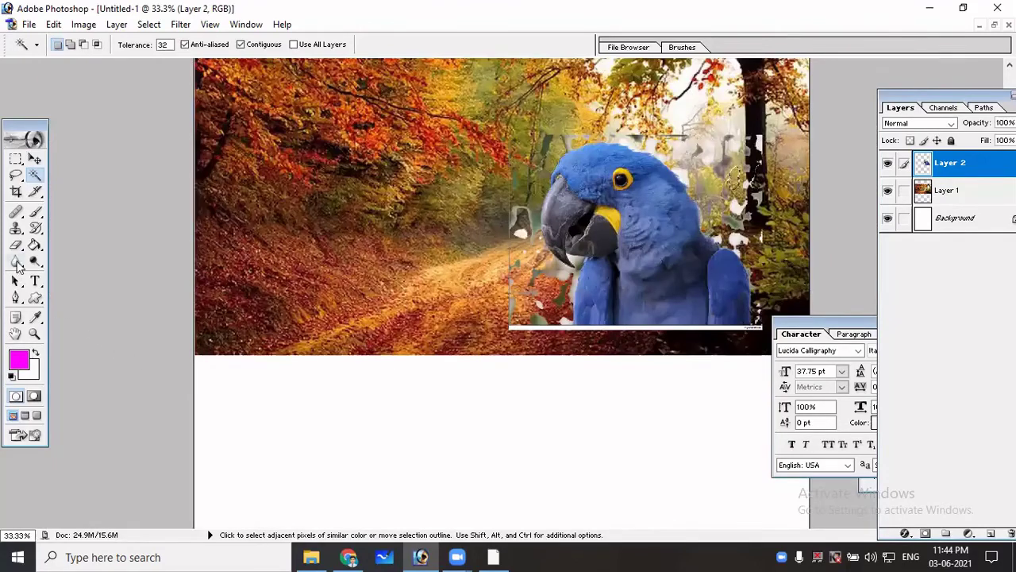
pyautogui.click(16, 246)
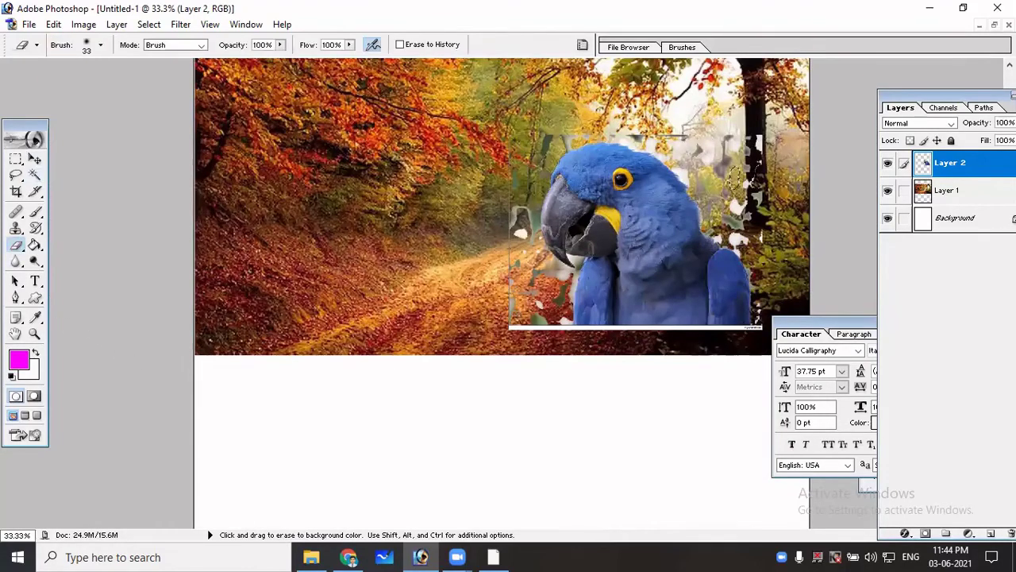
pyautogui.rightClick(519, 314)
pyautogui.click(591, 341)
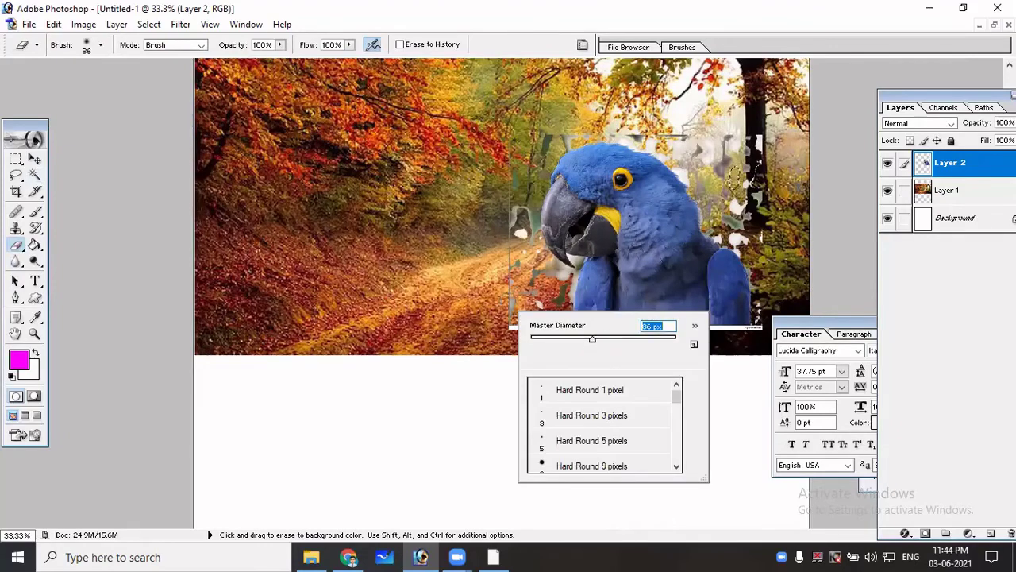
pyautogui.press('Return')
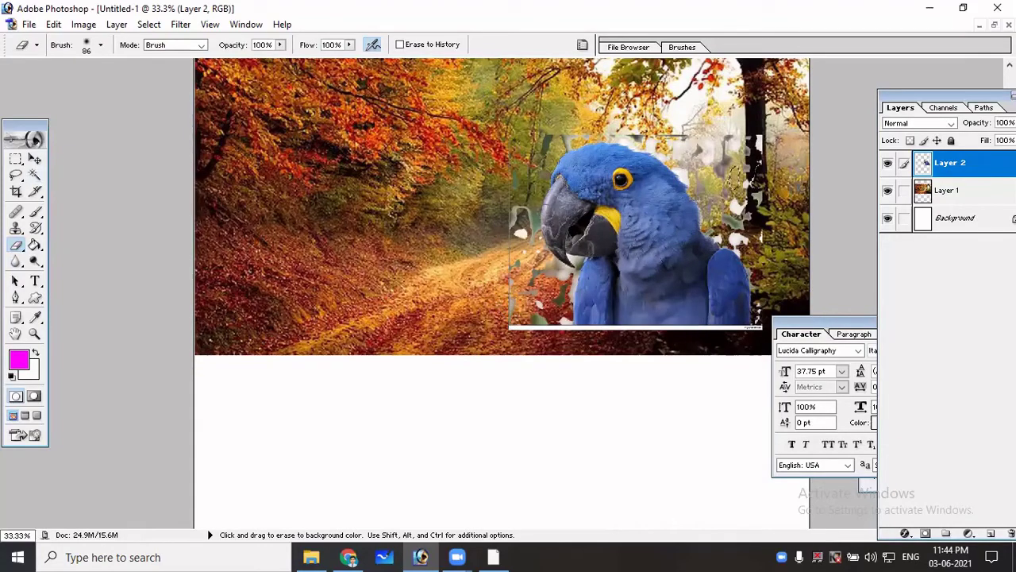
pyautogui.press('ctrl')
pyautogui.moveTo(506, 267)
pyautogui.mouseDown()
pyautogui.moveTo(514, 326)
pyautogui.moveTo(539, 319)
pyautogui.mouseUp()
# Erase the leftover background and border line in front of the parrot's beak and forehead.
pyautogui.hotkey('ctrl', '+')
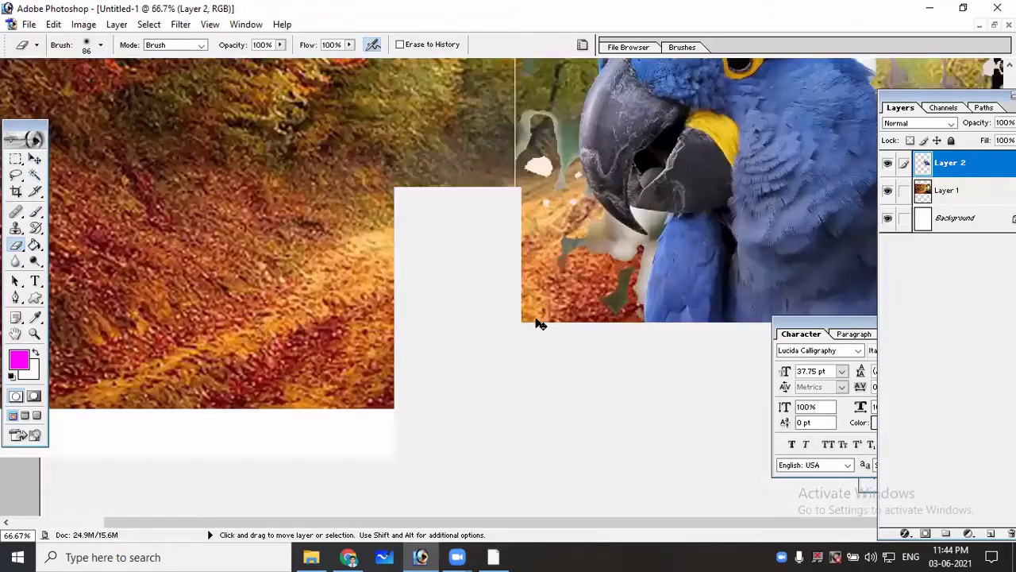
pyautogui.scroll(5, 497, 210)
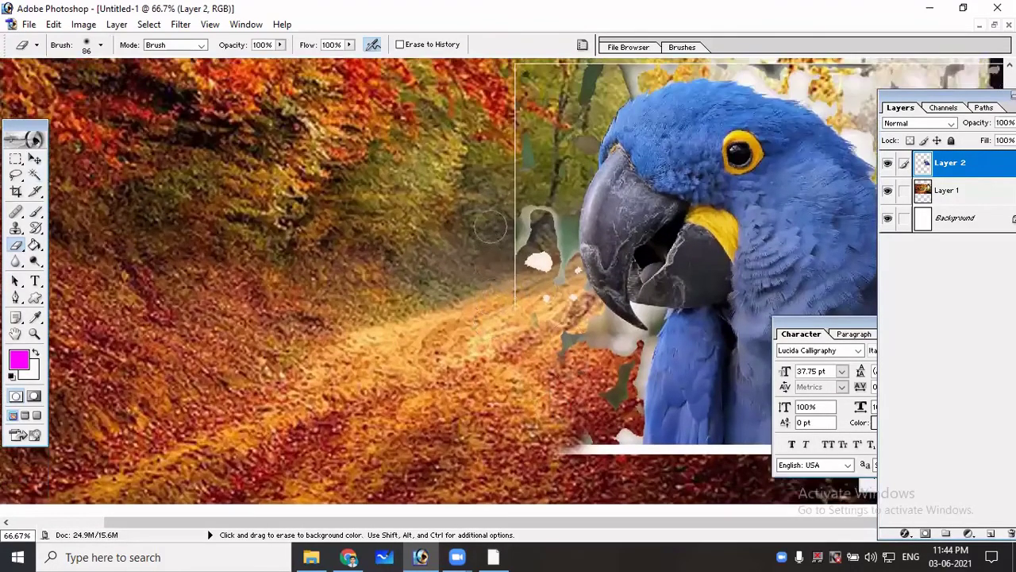
pyautogui.moveTo(508, 215)
pyautogui.mouseDown()
pyautogui.moveTo(515, 243)
pyautogui.moveTo(511, 191)
pyautogui.moveTo(503, 307)
pyautogui.moveTo(515, 324)
pyautogui.moveTo(532, 272)
pyautogui.moveTo(540, 296)
pyautogui.moveTo(548, 284)
pyautogui.moveTo(551, 314)
pyautogui.moveTo(558, 292)
pyautogui.moveTo(528, 361)
pyautogui.mouseUp()
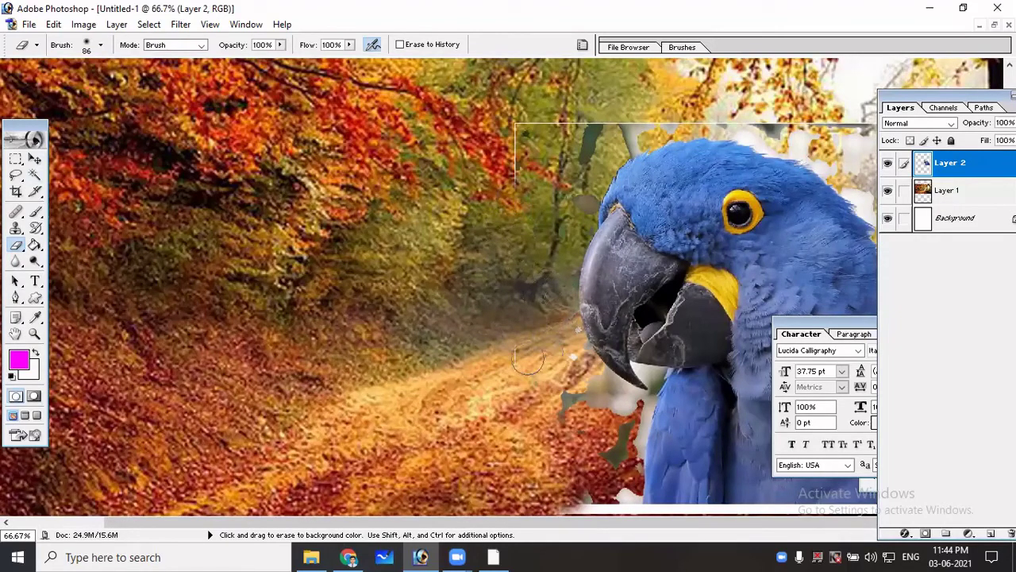
pyautogui.moveTo(566, 128); pyautogui.dragTo(623, 131)
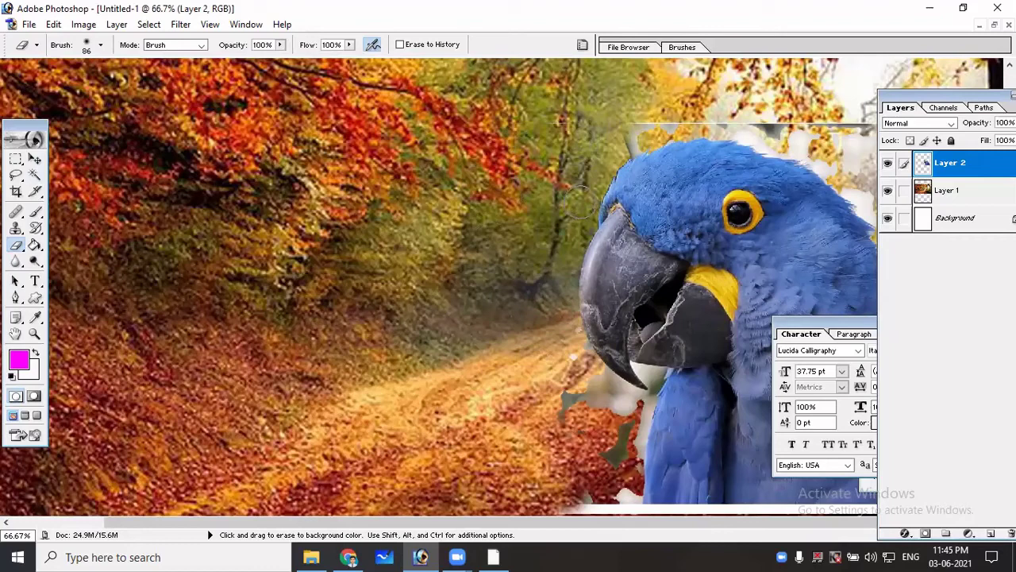
# Erase the remaining background patches and border line above the parrot's head and behind its neck.
pyautogui.moveTo(629, 129)
pyautogui.mouseDown()
pyautogui.moveTo(624, 142)
pyautogui.moveTo(653, 126)
pyautogui.moveTo(806, 139)
pyautogui.mouseUp()
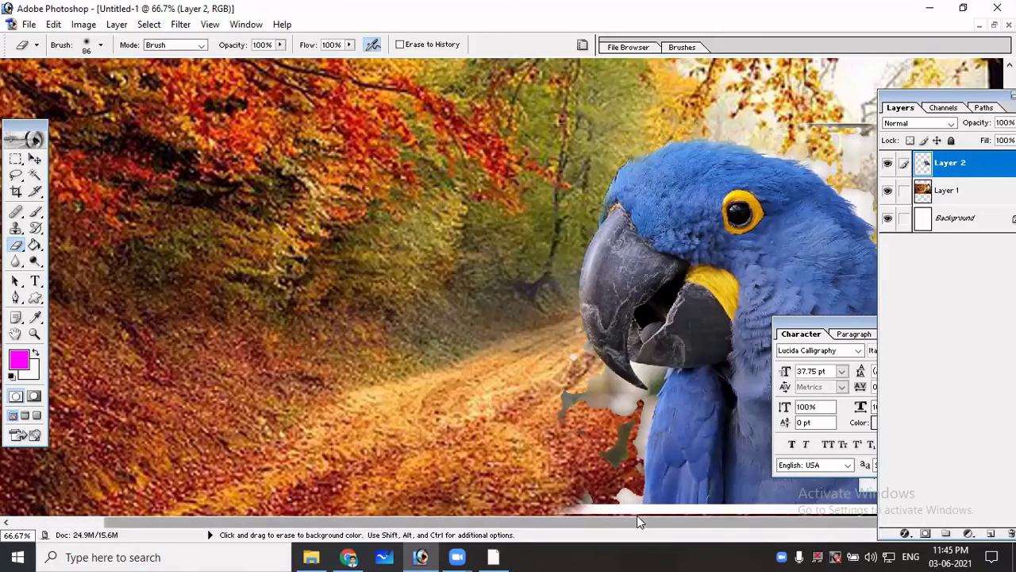
pyautogui.moveTo(637, 517); pyautogui.dragTo(731, 518)
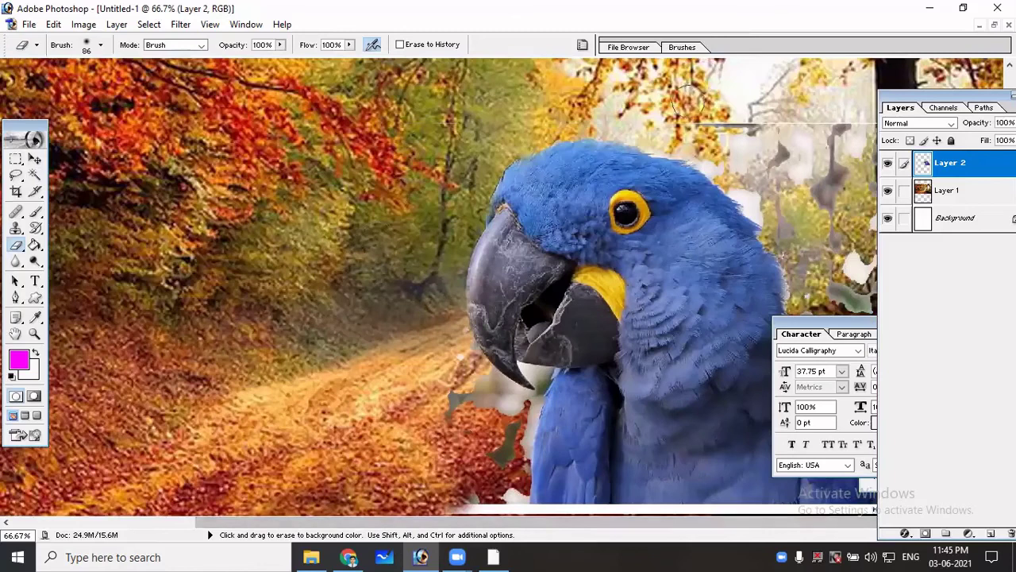
pyautogui.moveTo(778, 141)
pyautogui.mouseDown()
pyautogui.moveTo(823, 182)
pyautogui.moveTo(780, 152)
pyautogui.moveTo(786, 169)
pyautogui.moveTo(837, 181)
pyautogui.moveTo(851, 126)
pyautogui.moveTo(864, 132)
pyautogui.moveTo(829, 176)
pyautogui.mouseUp()
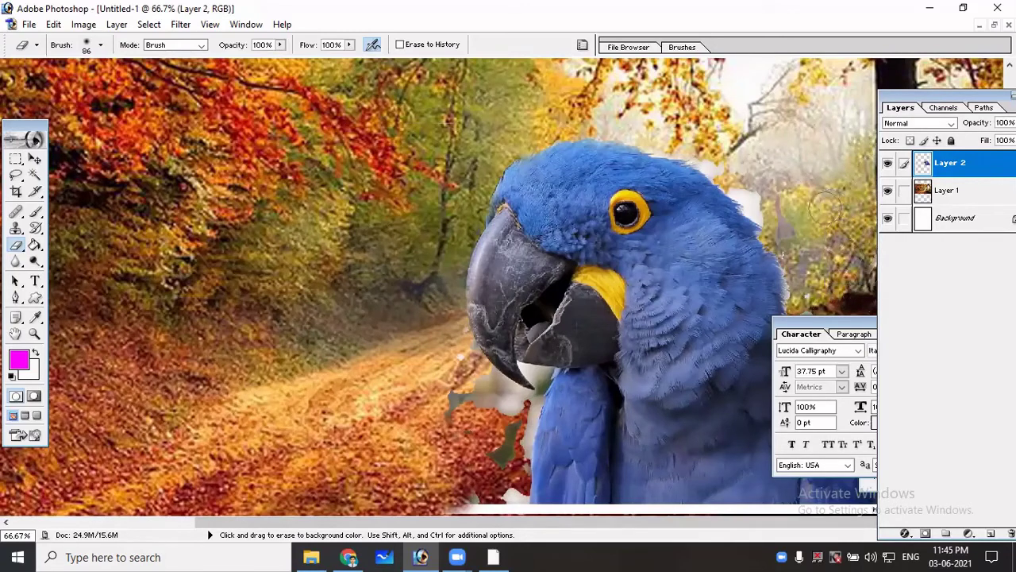
pyautogui.moveTo(789, 218)
pyautogui.mouseDown()
pyautogui.moveTo(748, 192)
pyautogui.moveTo(737, 162)
pyautogui.moveTo(706, 148)
pyautogui.moveTo(774, 215)
pyautogui.mouseUp()
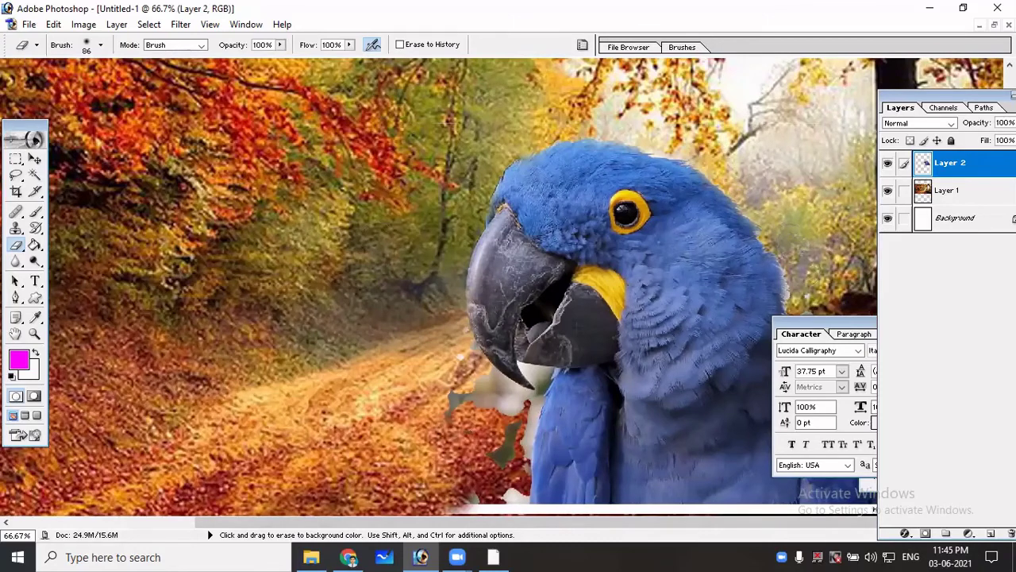
# Erase the background remnants below the parrot's beak and beside its wing.
pyautogui.scroll(-3, 825, 282)
pyautogui.moveTo(504, 345)
pyautogui.mouseDown()
pyautogui.moveTo(469, 332)
pyautogui.moveTo(451, 295)
pyautogui.moveTo(461, 290)
pyautogui.moveTo(512, 350)
pyautogui.moveTo(508, 437)
pyautogui.moveTo(466, 451)
pyautogui.mouseUp()
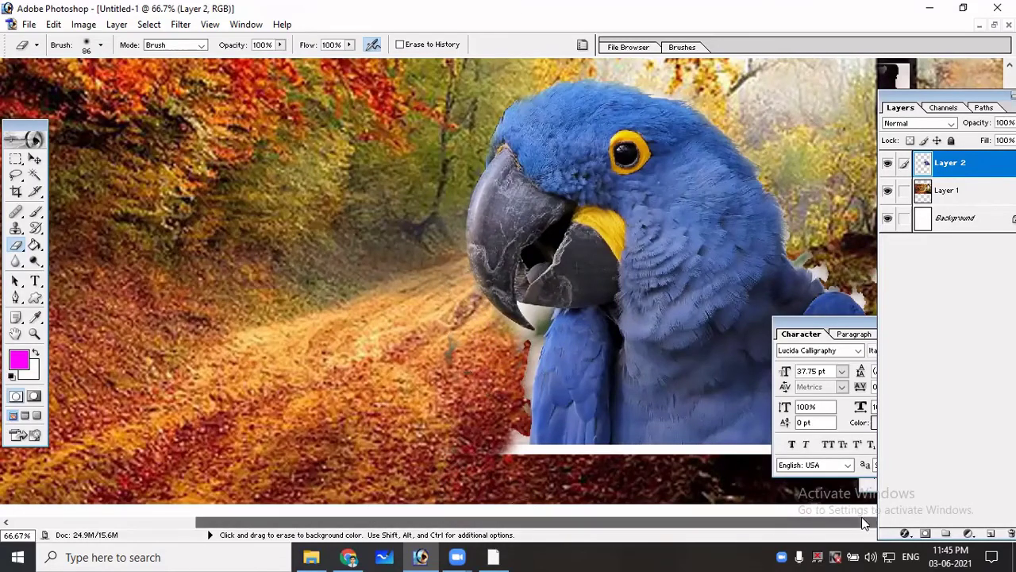
pyautogui.hotkey('ctrl', '-')
pyautogui.hotkey('ctrl', '-')
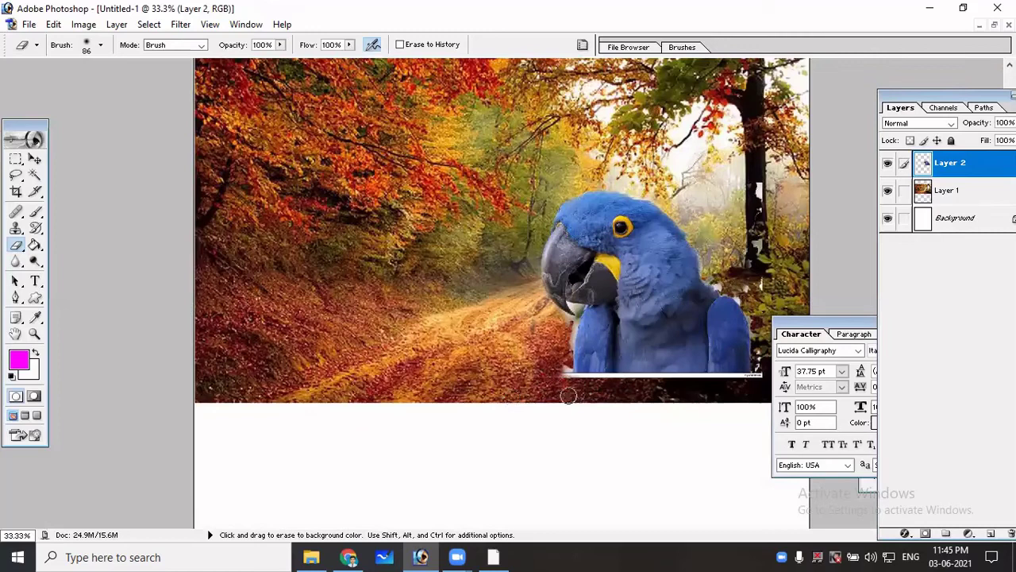
# Erase the white border line below the parrot and the background remnants beside its wing and behind its back.
pyautogui.moveTo(612, 387)
pyautogui.mouseDown()
pyautogui.moveTo(751, 383)
pyautogui.moveTo(562, 376)
pyautogui.mouseUp()
pyautogui.moveTo(562, 370); pyautogui.dragTo(568, 321)
pyautogui.moveTo(755, 199)
pyautogui.mouseDown()
pyautogui.moveTo(754, 234)
pyautogui.moveTo(773, 284)
pyautogui.moveTo(770, 243)
pyautogui.moveTo(763, 274)
pyautogui.moveTo(744, 286)
pyautogui.moveTo(721, 281)
pyautogui.moveTo(741, 292)
pyautogui.moveTo(764, 336)
pyautogui.mouseUp()
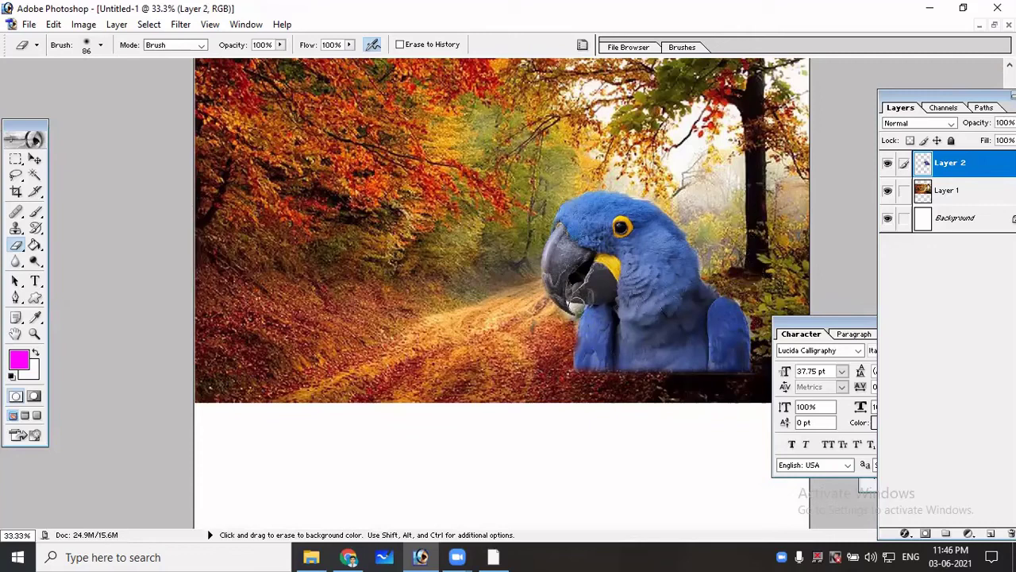
# Reduce the Eraser brush size and erase the pale background patch beneath the parrot's beak.
pyautogui.scroll(-1, 575, 306)
pyautogui.rightClick(580, 318)
pyautogui.click(610, 351)
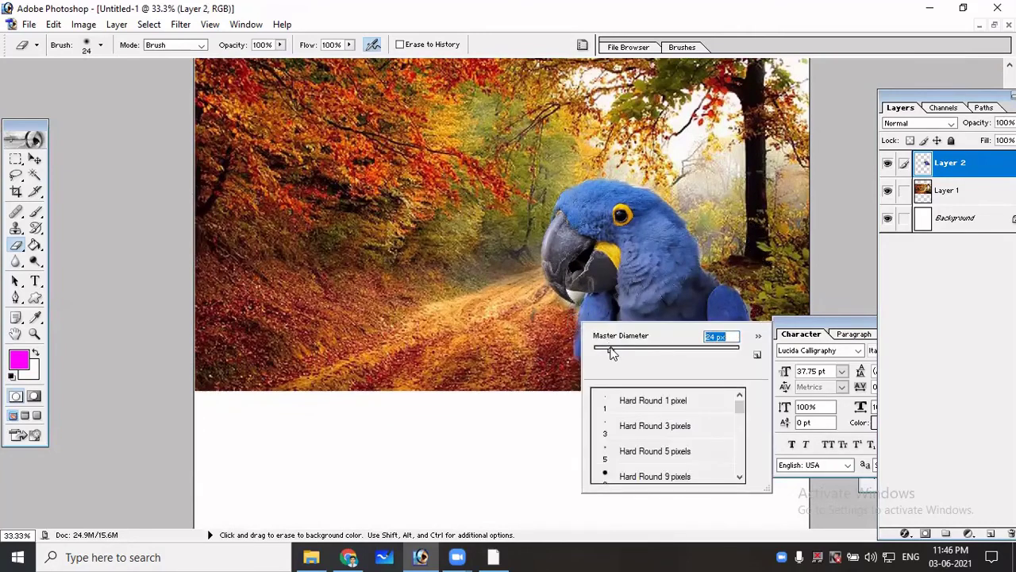
pyautogui.press('Return')
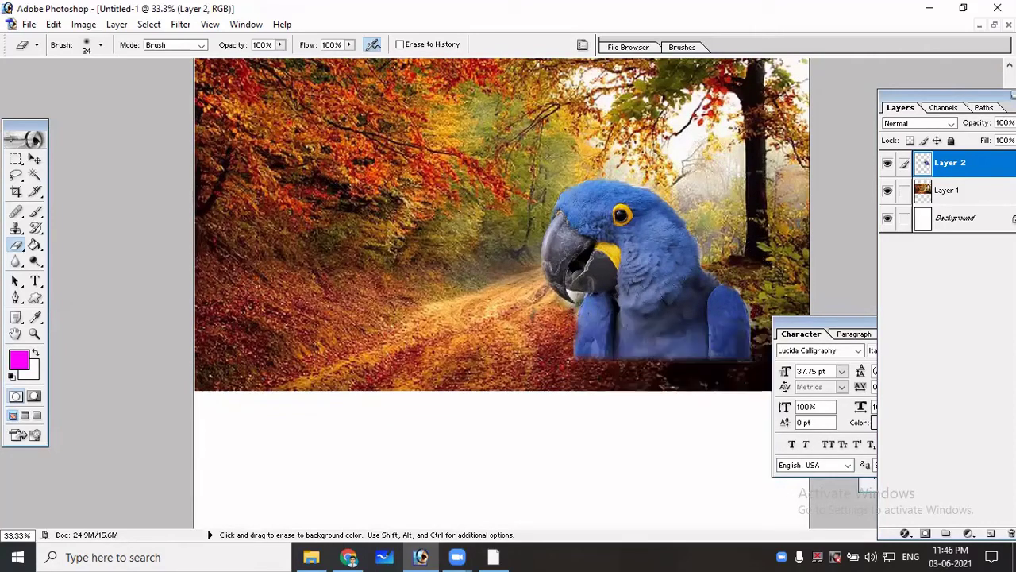
pyautogui.rightClick(584, 292)
pyautogui.moveTo(624, 326); pyautogui.dragTo(645, 326)
pyautogui.press('Return')
pyautogui.click(580, 300)
# Scale the parrot proportionally to 18.6% and move it onto the leaf-covered slope left of the path.
pyautogui.hotkey('ctrl', 't')
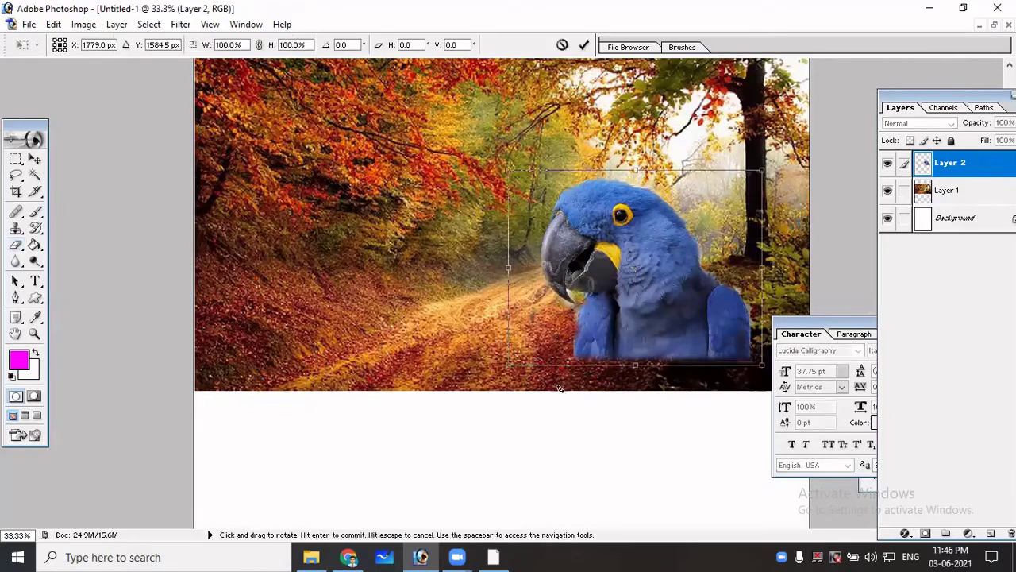
pyautogui.moveTo(508, 365); pyautogui.dragTo(714, 208)
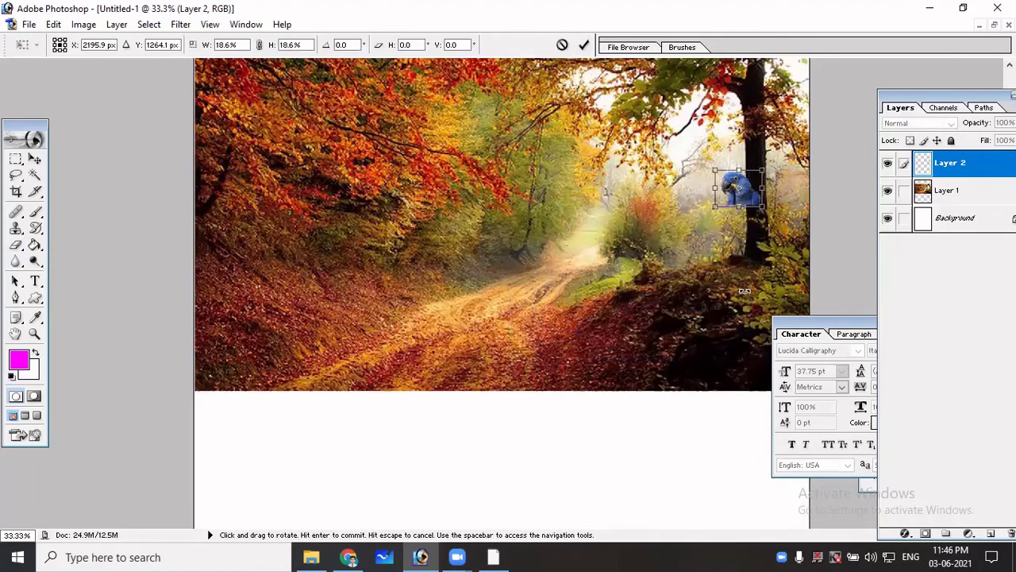
pyautogui.press('Return')
pyautogui.press('e')
pyautogui.click(35, 159)
pyautogui.moveTo(755, 202); pyautogui.dragTo(343, 265)
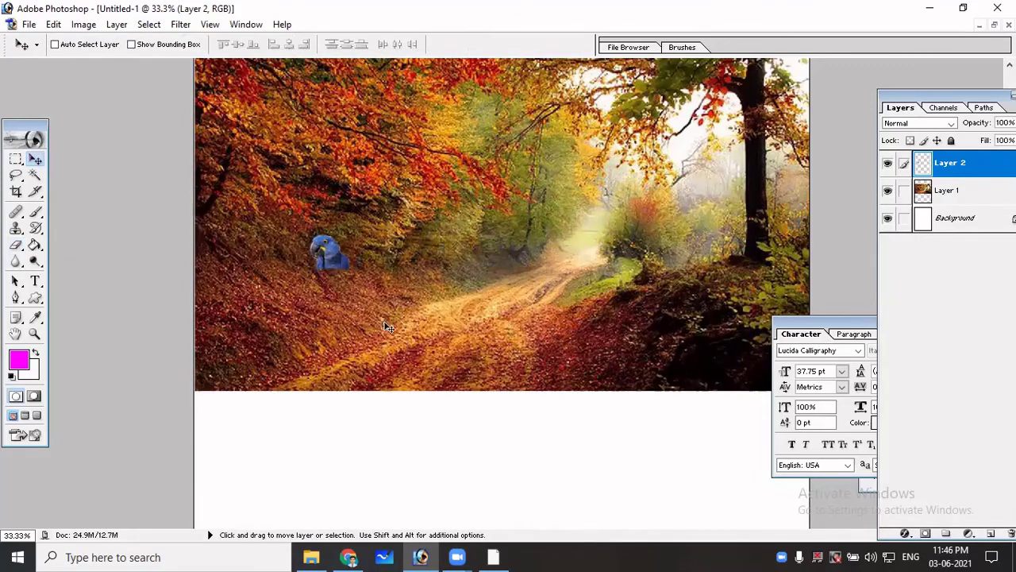
# Enlarge the parrot proportionally to 269.1% and move it onto the path near the middle of the Nature image.
pyautogui.hotkey('ctrl', 't')
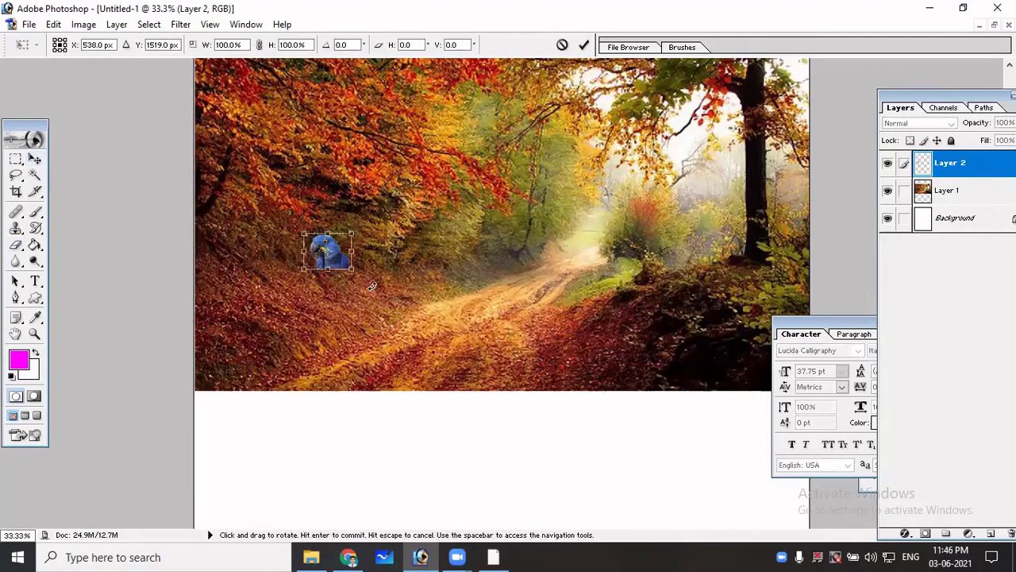
pyautogui.moveTo(358, 272); pyautogui.dragTo(453, 323)
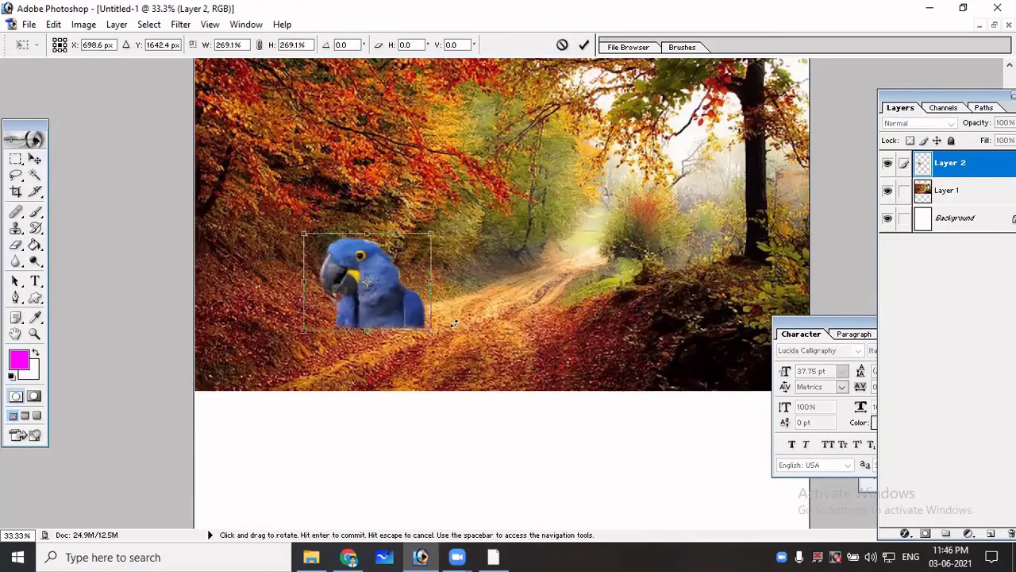
pyautogui.press('Return')
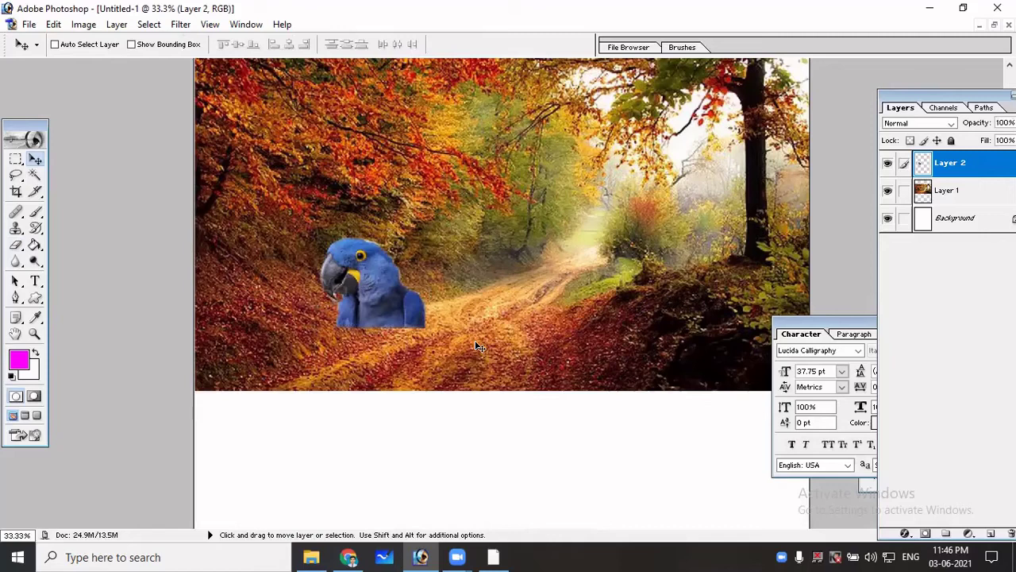
pyautogui.moveTo(382, 297); pyautogui.dragTo(473, 292)
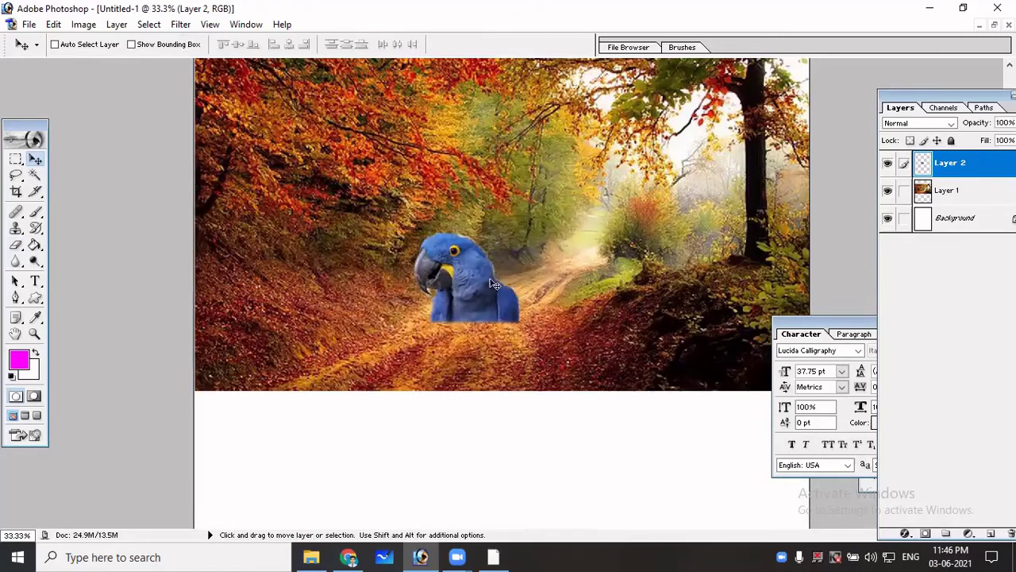
pyautogui.moveTo(485, 284); pyautogui.dragTo(512, 272)
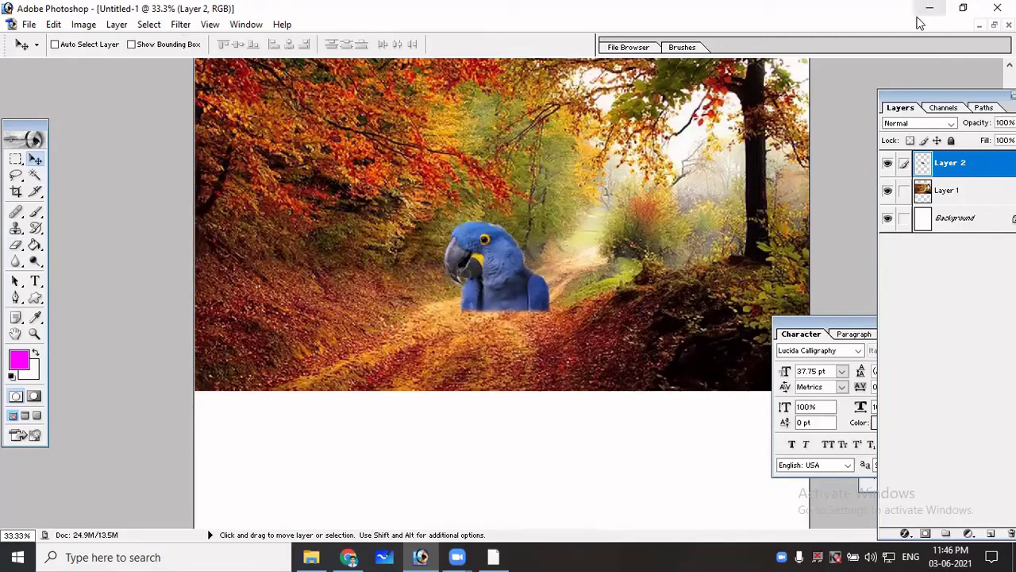
# Try to open Elephant Image for Croping from the Photoshop Workshop folder in Photoshop.
pyautogui.click(315, 556)
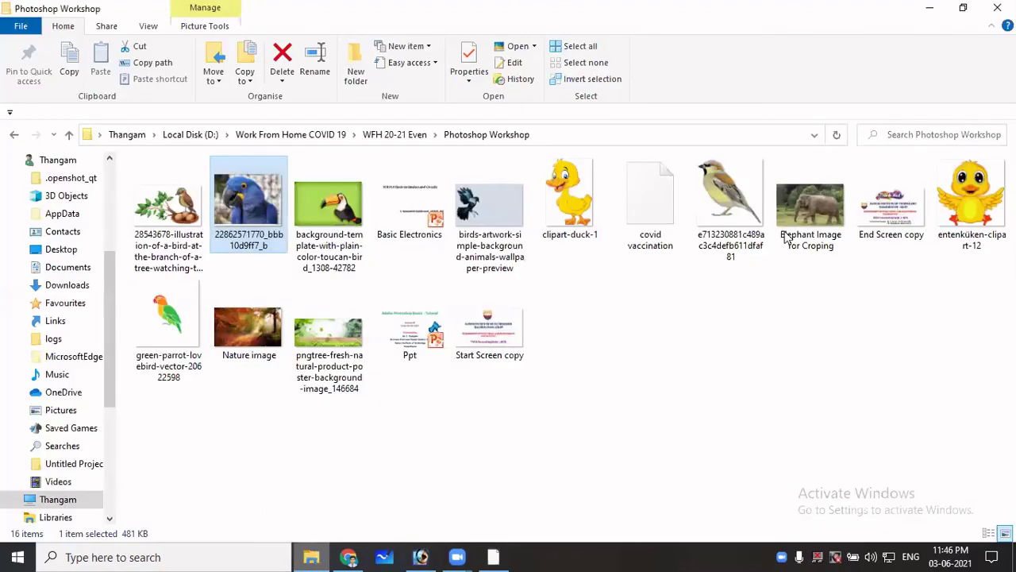
pyautogui.click(823, 212)
pyautogui.moveTo(826, 211); pyautogui.dragTo(429, 554)
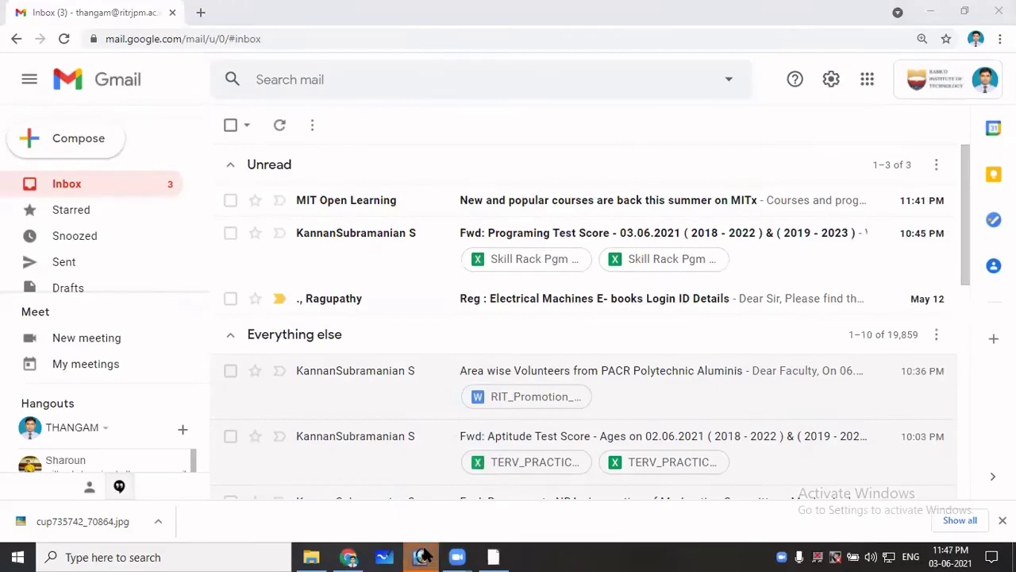
pyautogui.click(423, 556)
pyautogui.click(422, 555)
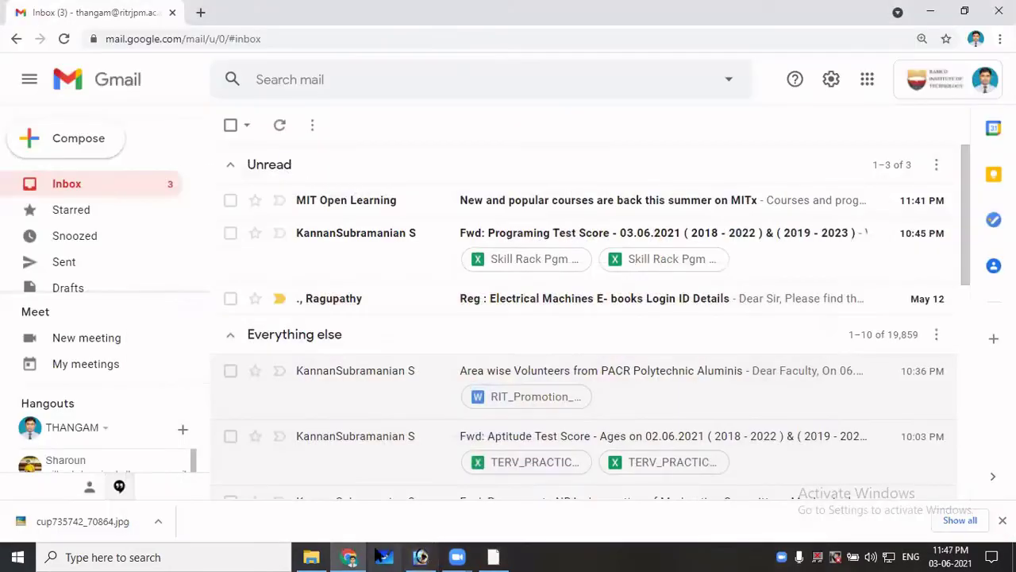
# Switch to the Photoshop Workshop folder in File Explorer and open Elephant Image for Croping in Photoshop.
pyautogui.click(311, 556)
pyautogui.moveTo(832, 201); pyautogui.dragTo(599, 385)
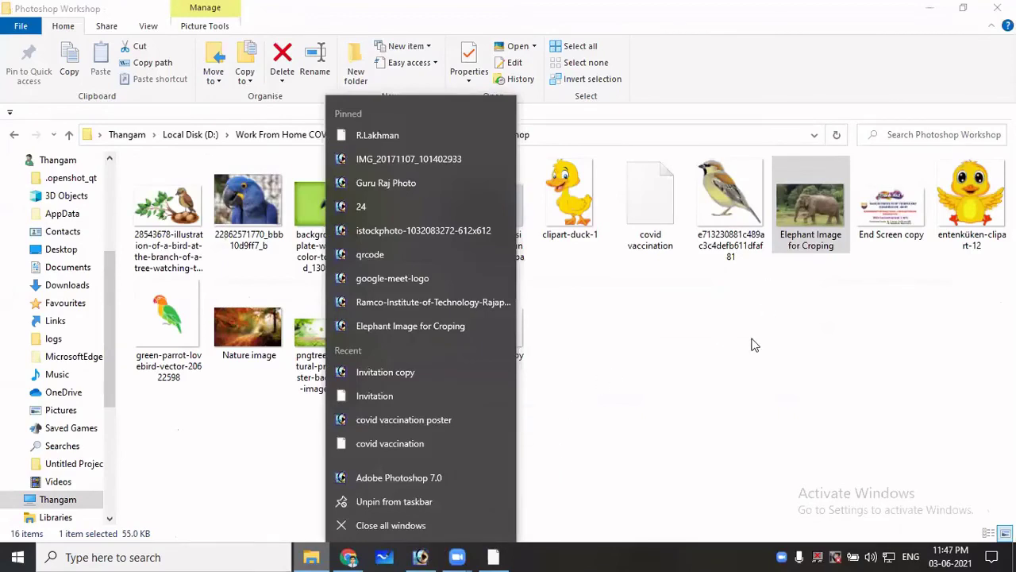
pyautogui.click(726, 345)
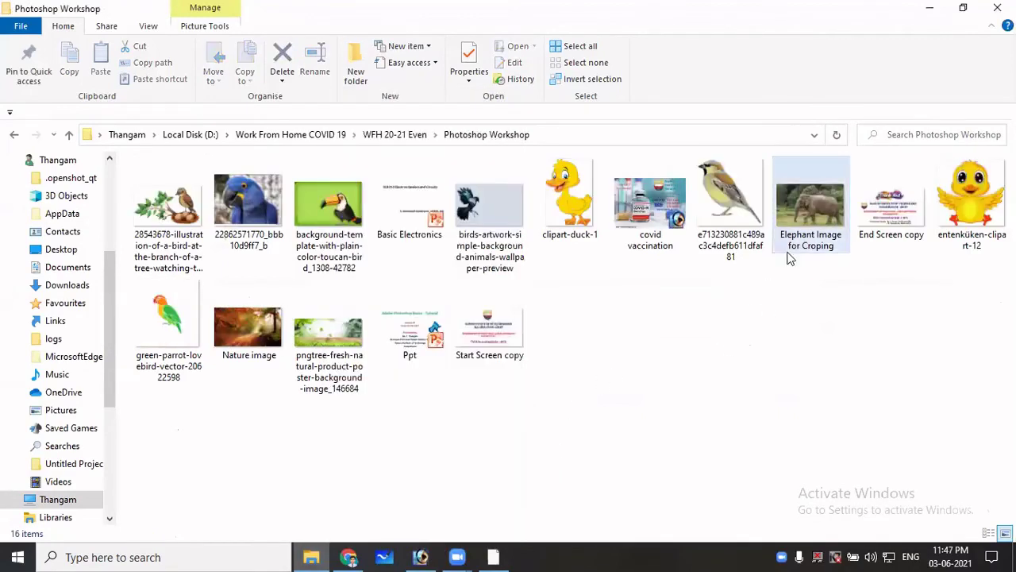
pyautogui.click(421, 556)
pyautogui.click(421, 556)
pyautogui.moveTo(811, 202); pyautogui.dragTo(560, 385)
# Copy the elephant image into the Untitled-1 composition, then close the source image and maximize the composition.
pyautogui.moveTo(354, 80); pyautogui.dragTo(666, 89)
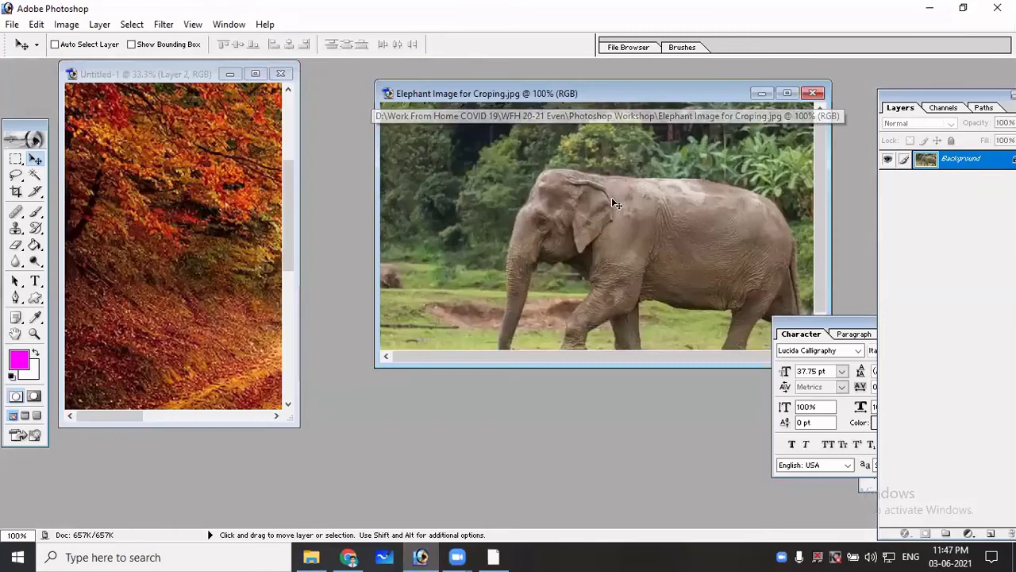
pyautogui.moveTo(392, 221); pyautogui.dragTo(161, 209)
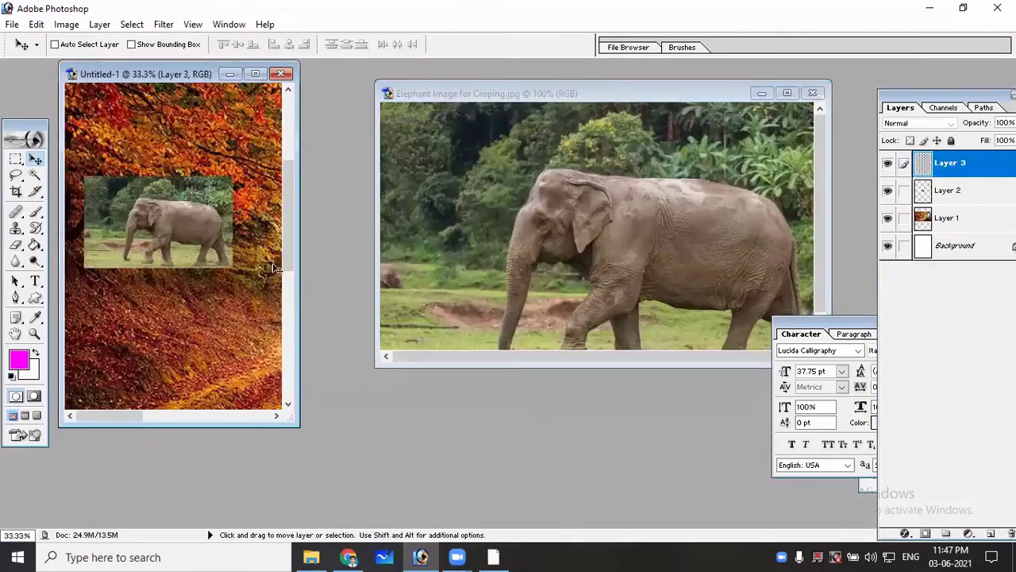
pyautogui.click(813, 94)
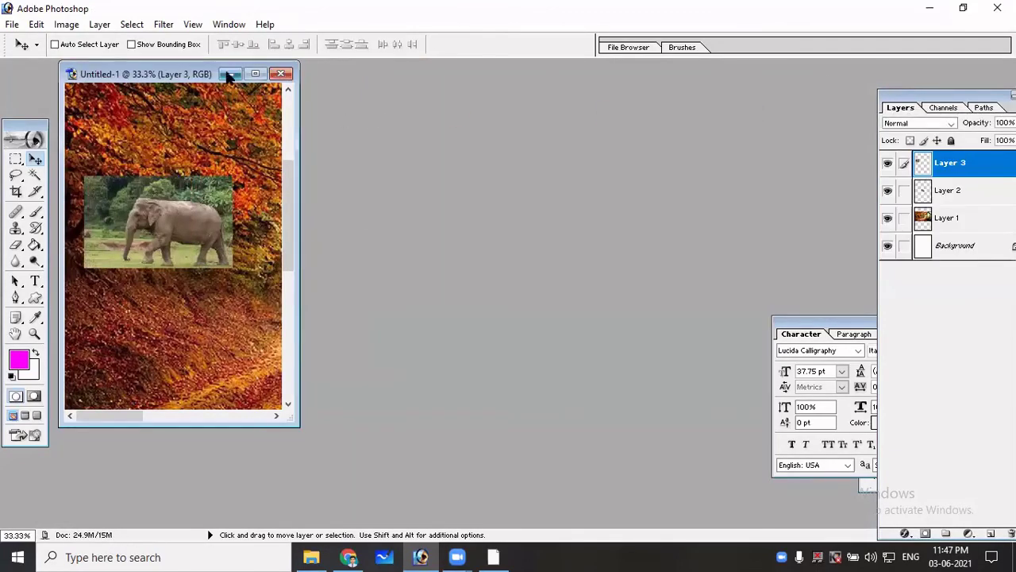
pyautogui.click(255, 73)
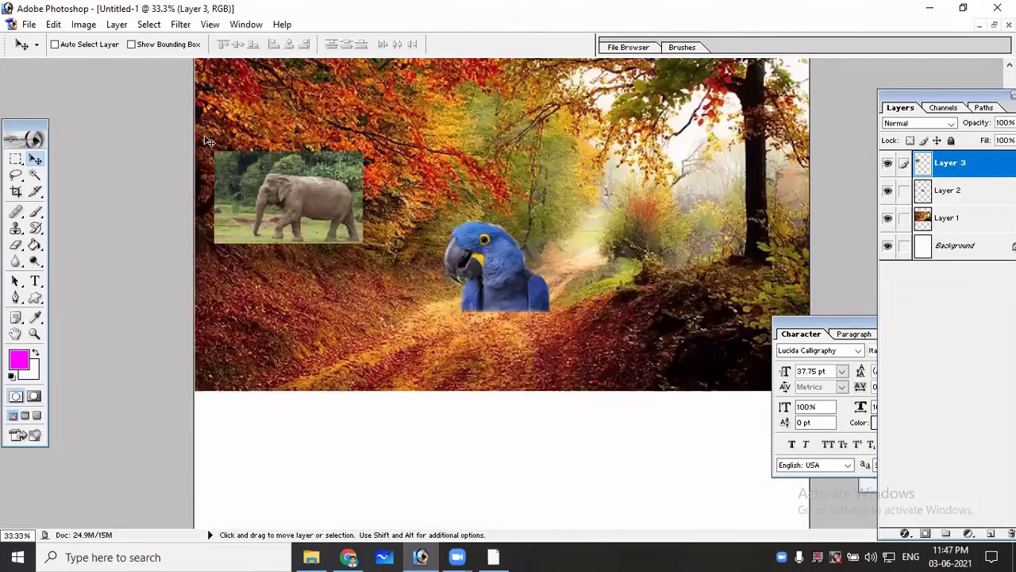
# Move the elephant image to the white area below the Nature image and scale it proportionally to 311.2%.
pyautogui.scroll(-3, 244, 163)
pyautogui.moveTo(293, 129); pyautogui.dragTo(352, 410)
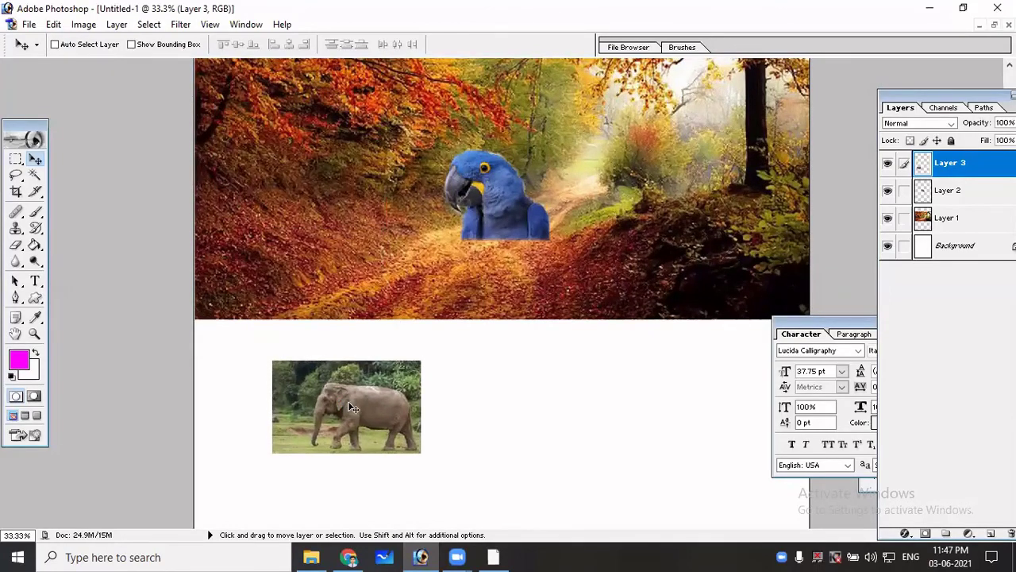
pyautogui.hotkey('ctrl', 't')
pyautogui.scroll(-5, 396, 349)
pyautogui.scroll(-1, 396, 345)
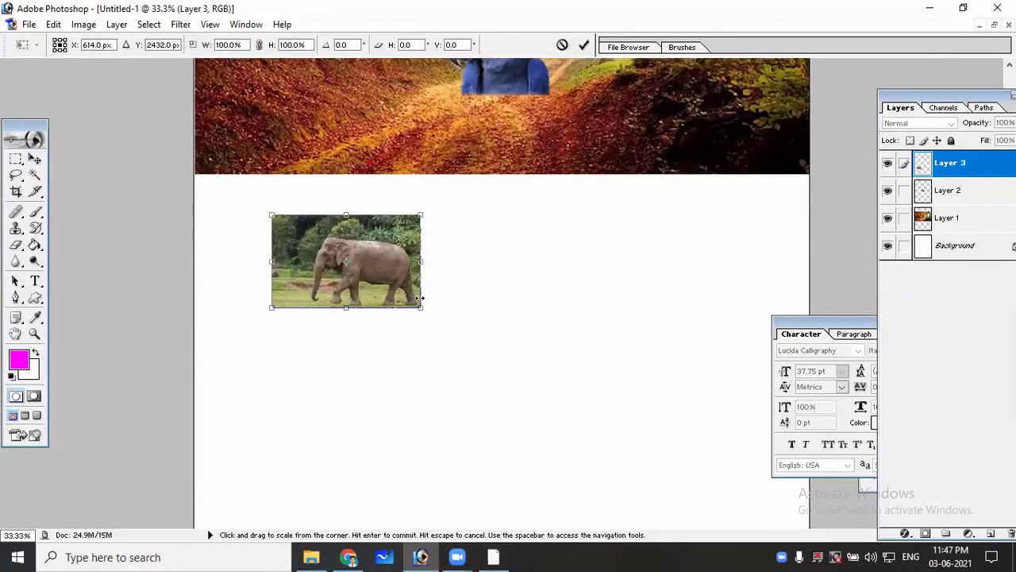
pyautogui.moveTo(423, 310); pyautogui.dragTo(738, 502)
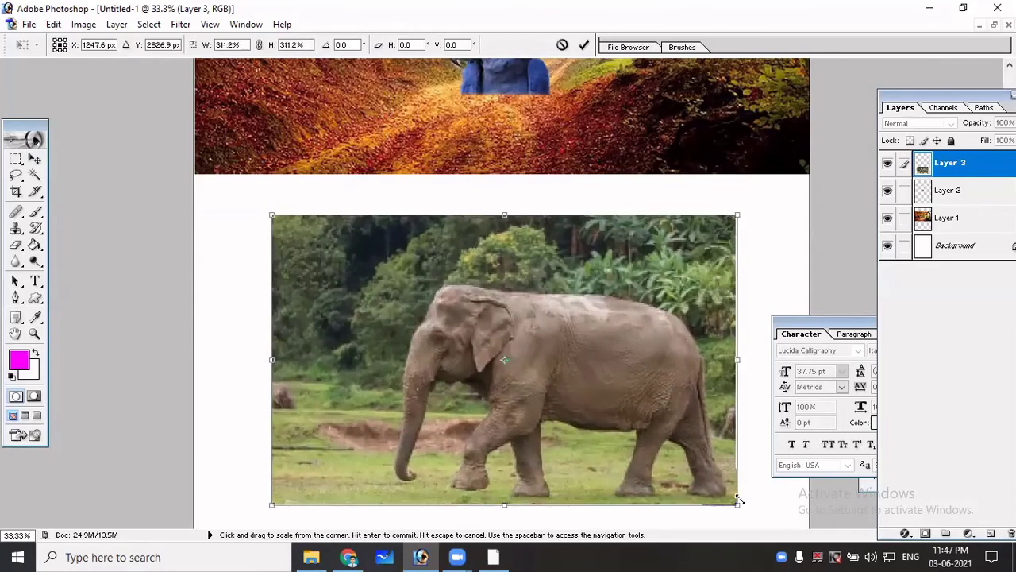
pyautogui.press('Return')
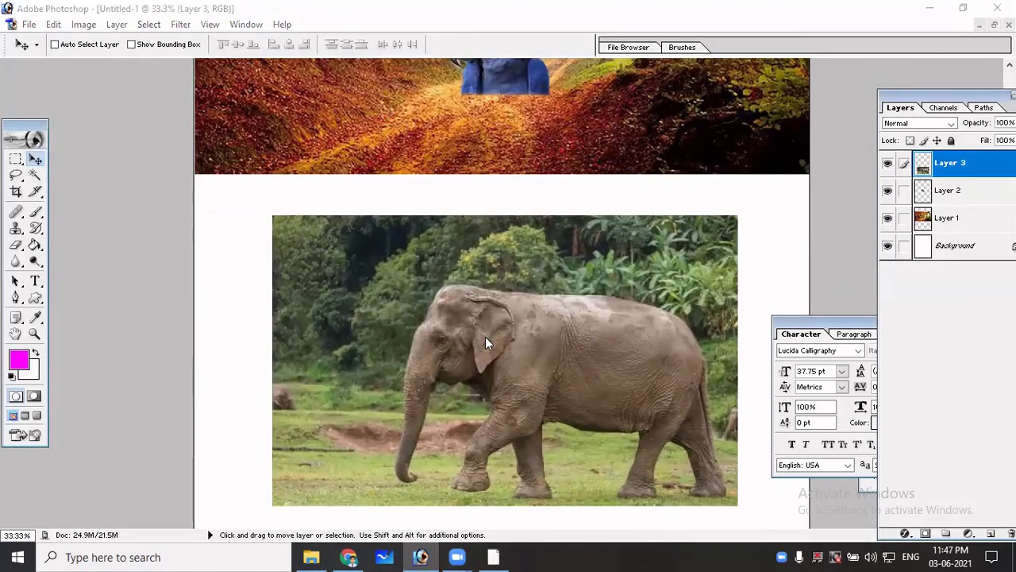
pyautogui.hotkey('ctrl', 's')
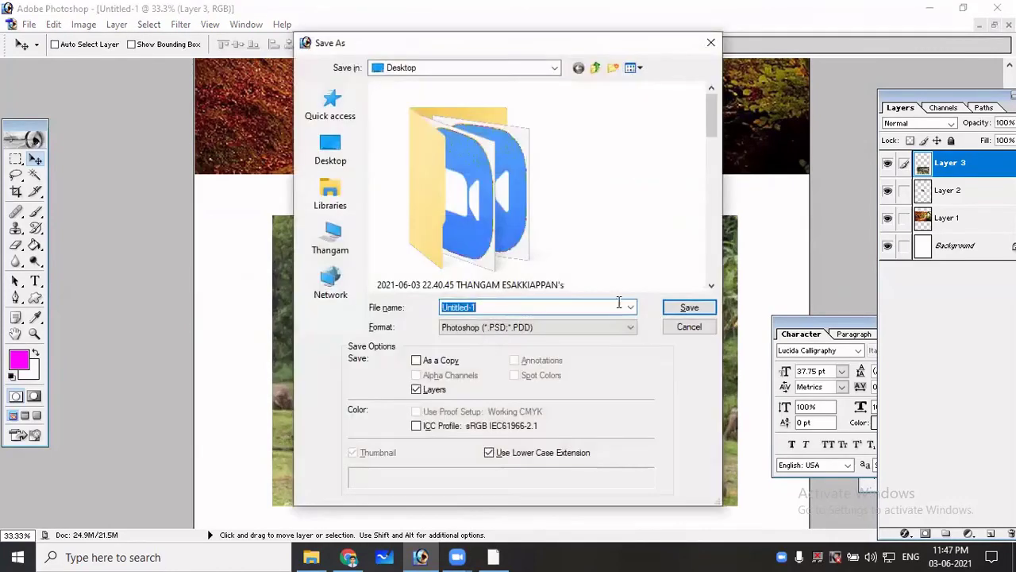
pyautogui.click(689, 326)
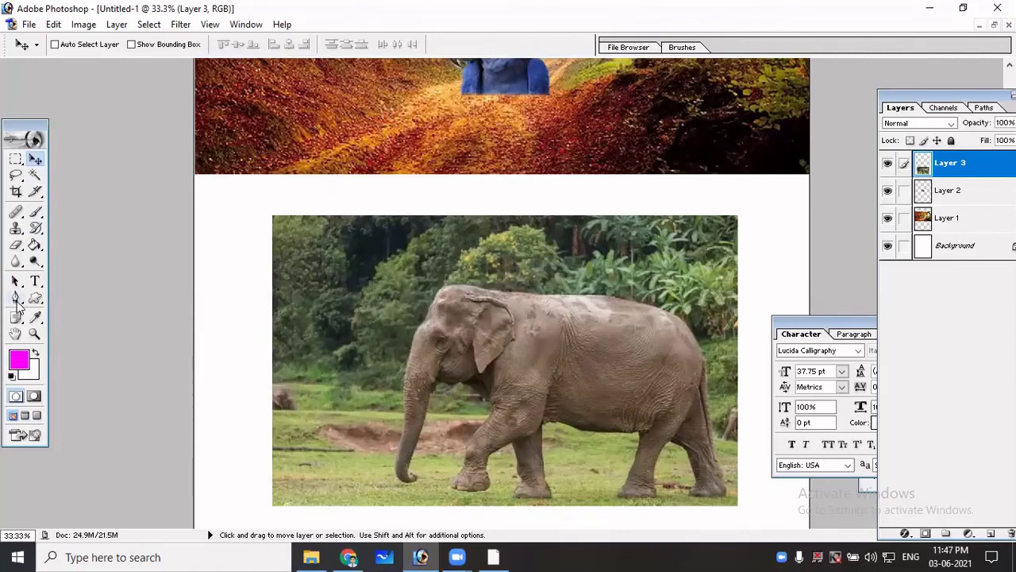
# Trace the top of the elephant's head with the Pen tool at 100% zoom, starting at the forehead.
pyautogui.click(16, 298)
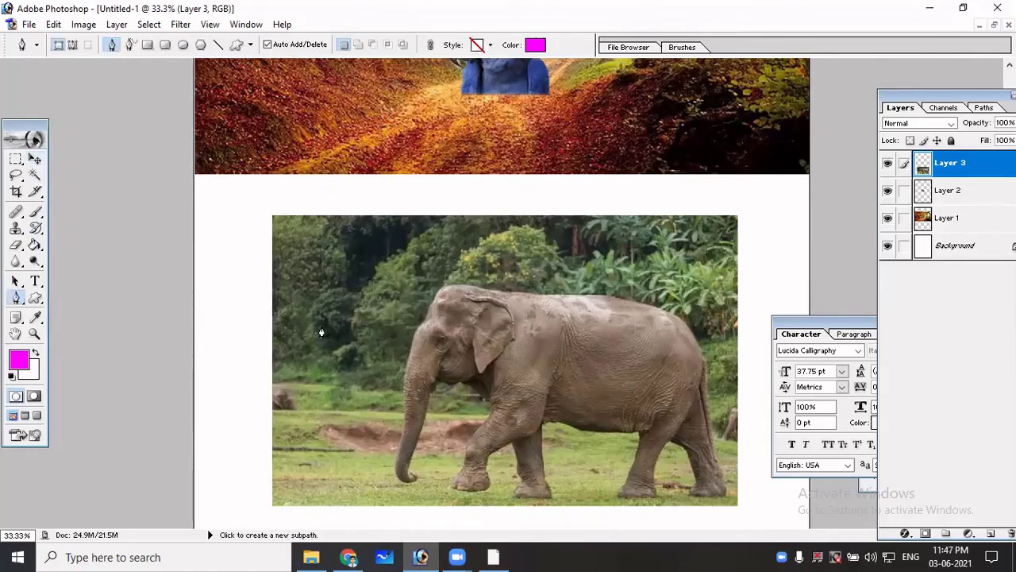
pyautogui.click(34, 159)
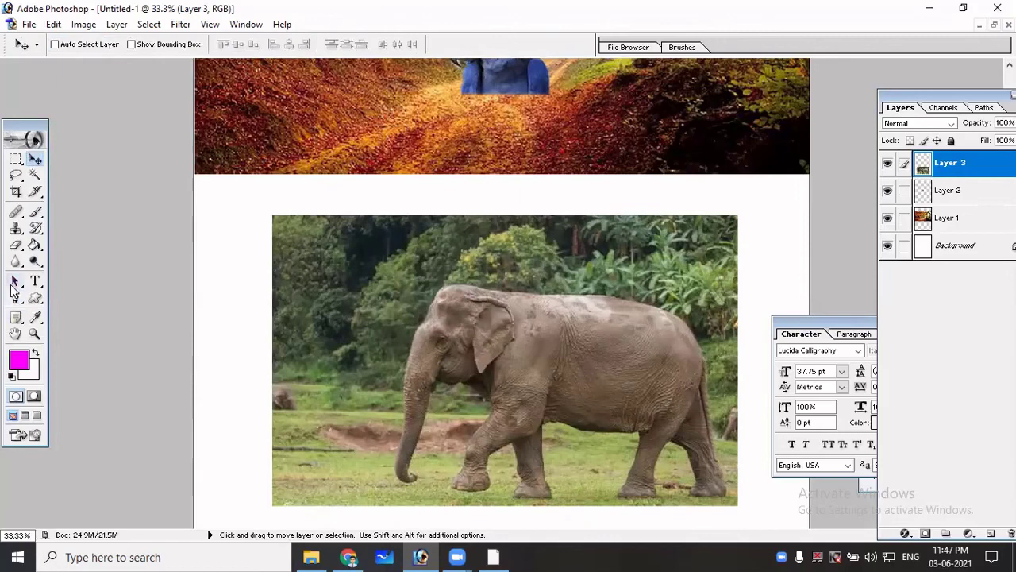
pyautogui.click(15, 299)
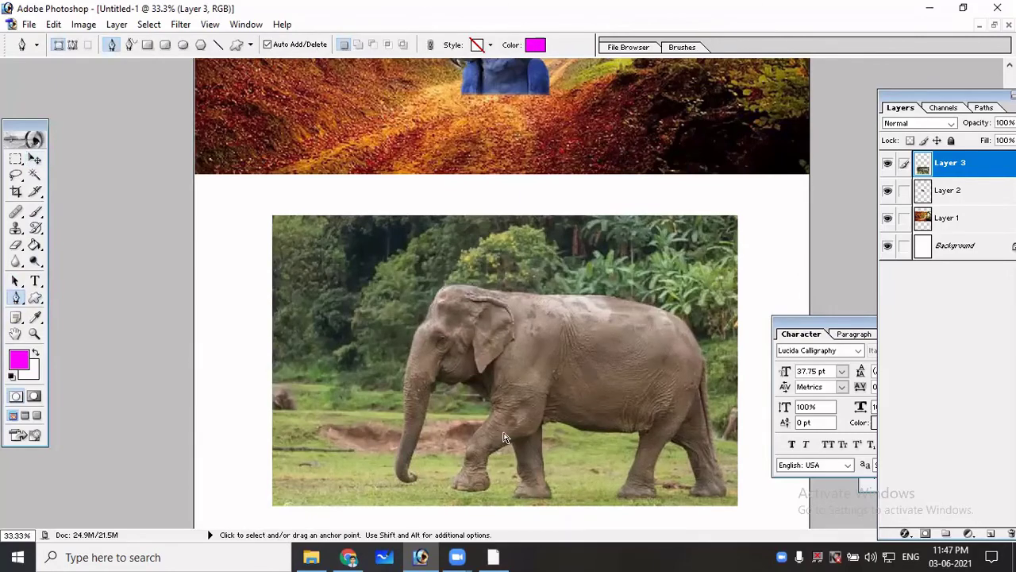
pyautogui.hotkey('ctrl', '+')
pyautogui.hotkey('ctrl', '+')
pyautogui.hotkey('ctrl', '+')
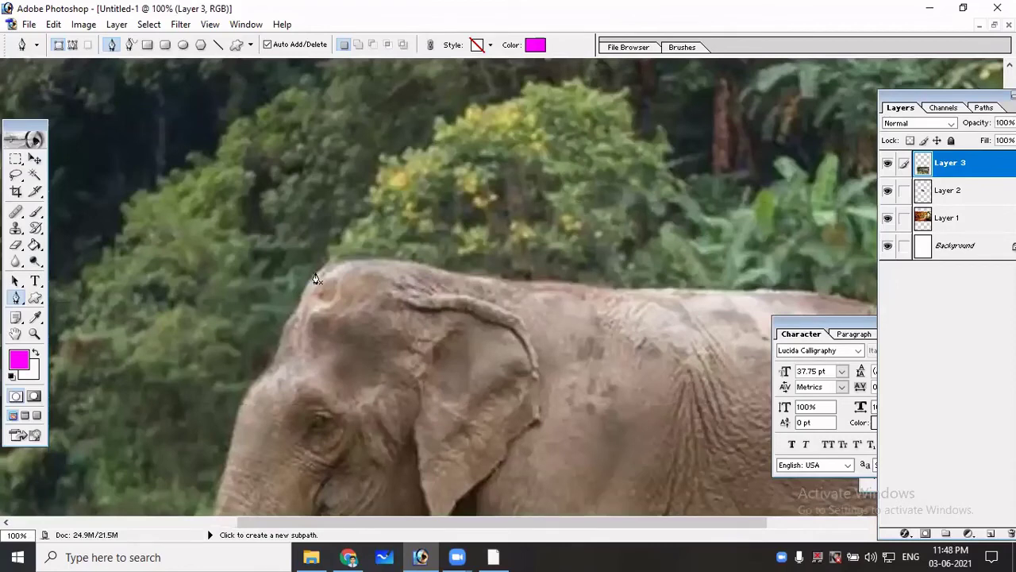
pyautogui.click(318, 276)
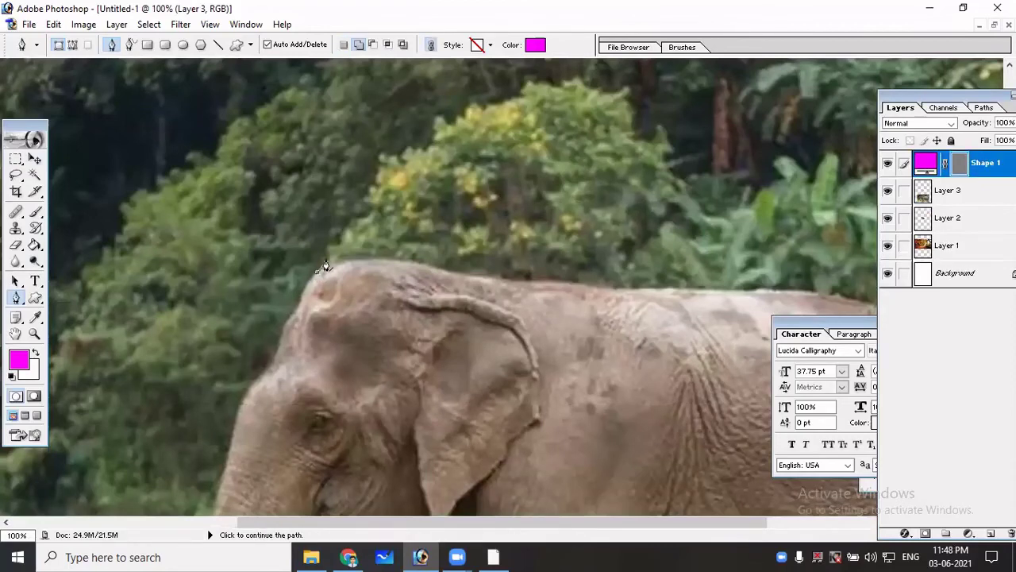
pyautogui.moveTo(337, 265); pyautogui.dragTo(556, 283)
pyautogui.click(395, 266)
pyautogui.click(442, 278)
# Continue the Pen path with closely spaced anchor points along the upper edge of the elephant's back.
pyautogui.click(586, 284)
pyautogui.click(619, 289)
pyautogui.click(651, 288)
pyautogui.click(688, 289)
pyautogui.click(710, 290)
pyautogui.click(735, 290)
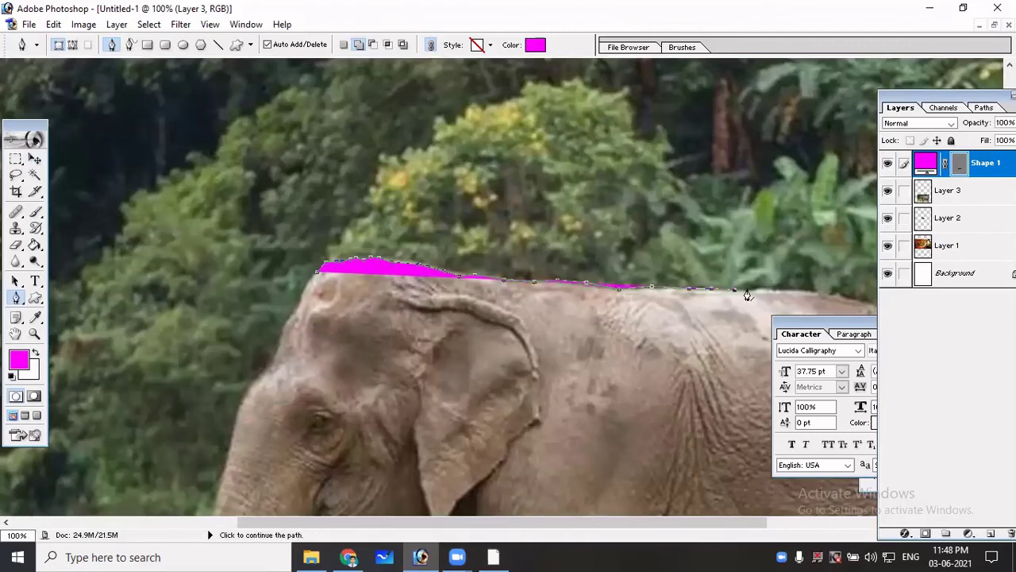
pyautogui.click(749, 291)
pyautogui.click(773, 291)
pyautogui.click(791, 292)
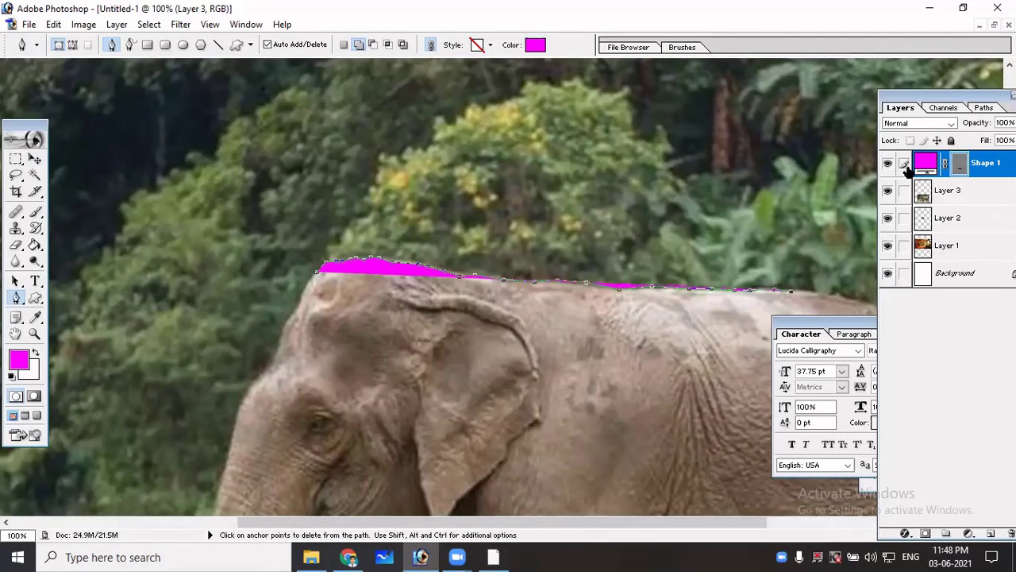
# Set the opacity of the Shape 1 layer to 0%.
pyautogui.moveTo(913, 94); pyautogui.dragTo(831, 83)
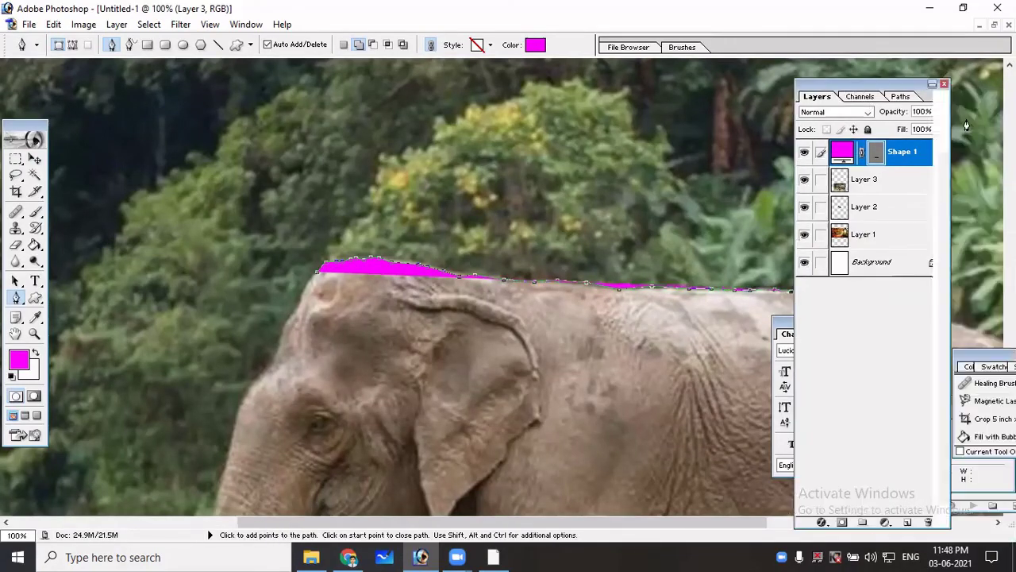
pyautogui.click(942, 112)
pyautogui.moveTo(939, 130); pyautogui.dragTo(876, 150)
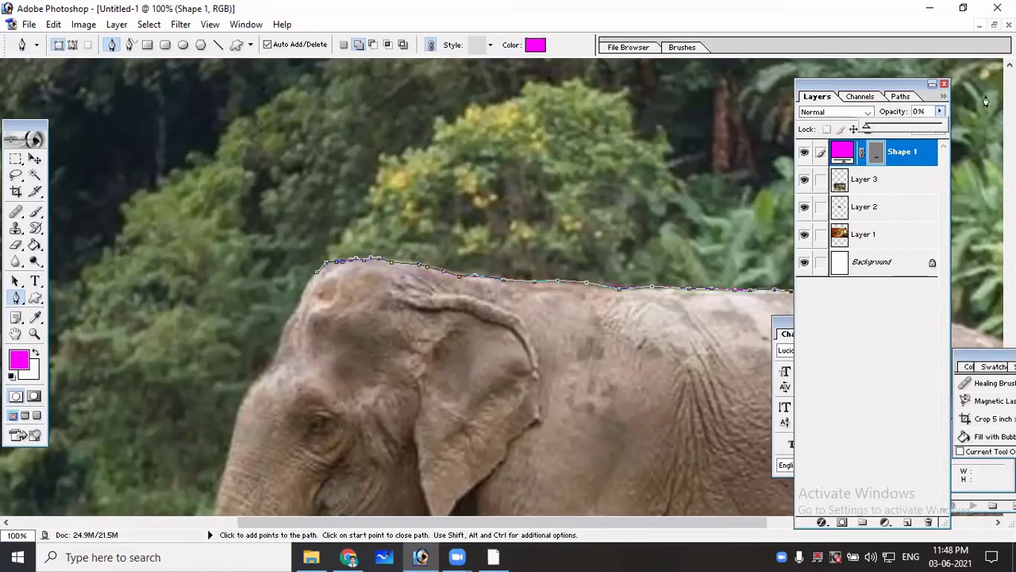
# Move the Layers palette clear of the elephant and continue the Pen path along the rear half of its back.
pyautogui.click(905, 95)
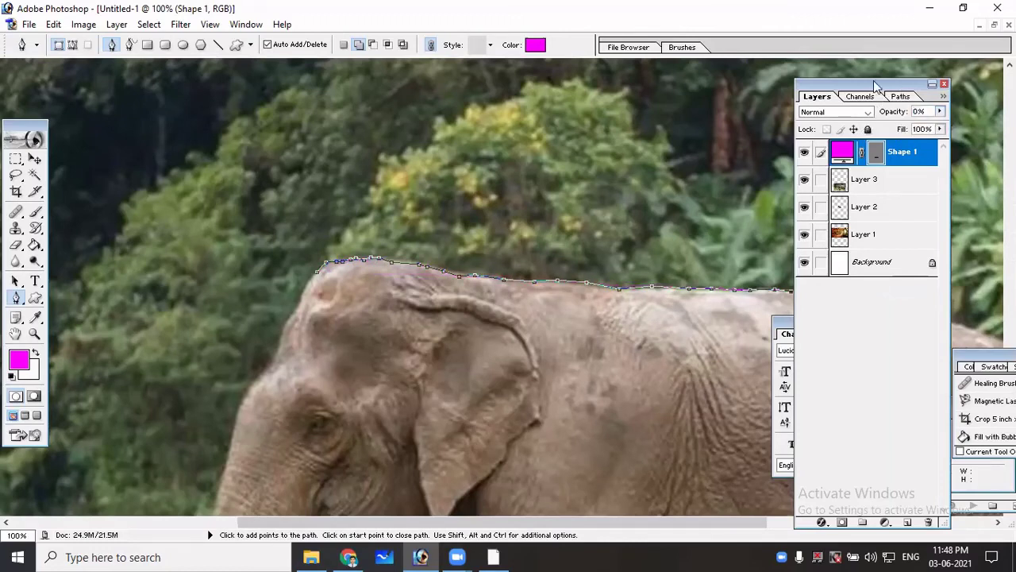
pyautogui.moveTo(876, 85); pyautogui.dragTo(1011, 91)
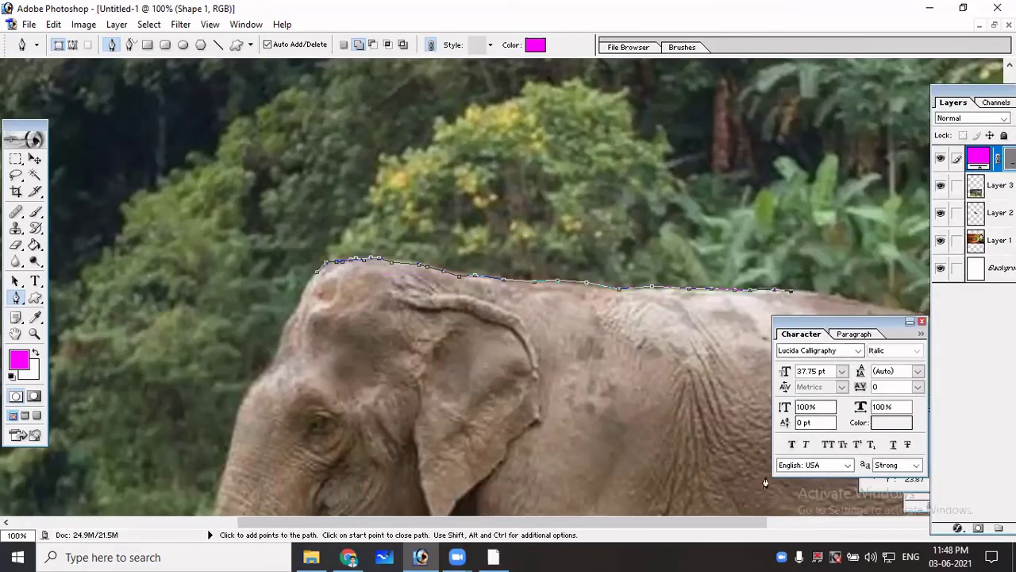
pyautogui.hotkey('ctrl', '+')
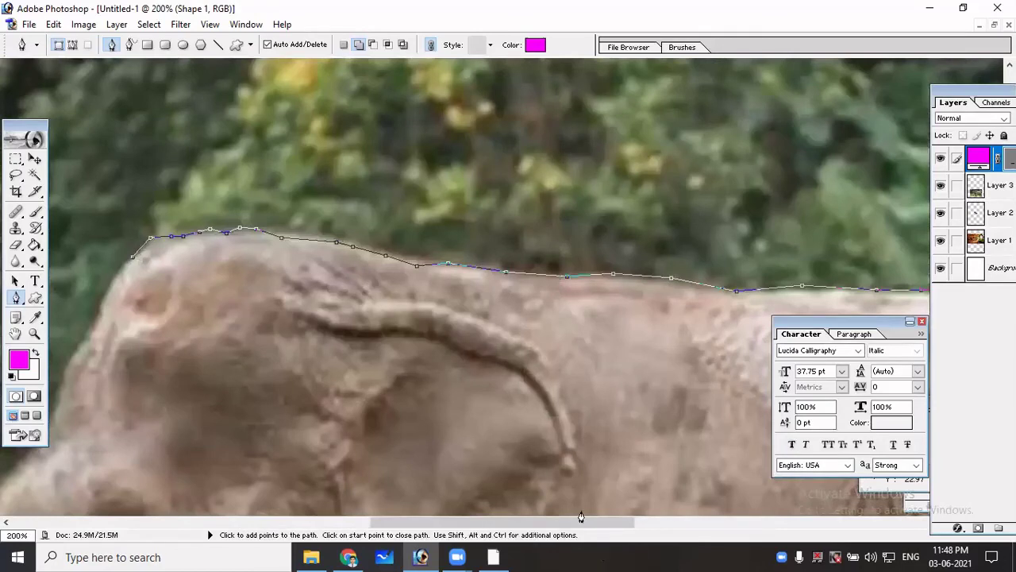
pyautogui.moveTo(581, 521); pyautogui.dragTo(831, 521)
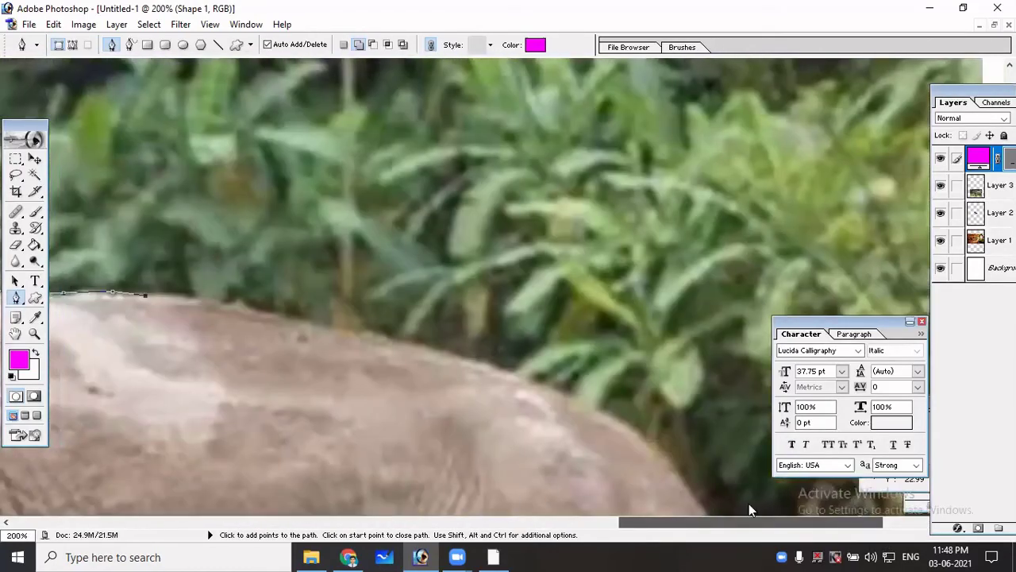
pyautogui.click(174, 296)
pyautogui.click(205, 299)
pyautogui.click(250, 309)
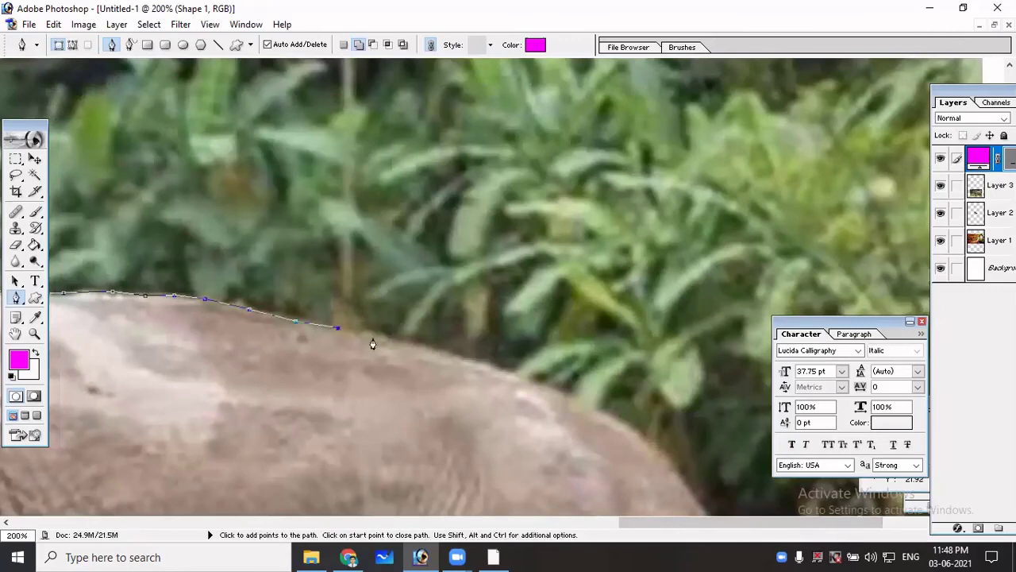
pyautogui.click(400, 343)
pyautogui.click(458, 357)
pyautogui.click(517, 373)
# Continue the Pen path with closely spaced anchor points around the upper curve of the elephant's rump.
pyautogui.click(563, 392)
pyautogui.click(601, 410)
pyautogui.click(625, 421)
pyautogui.click(651, 447)
pyautogui.click(678, 463)
pyautogui.click(685, 486)
# Continue the Pen path down the rear edge of the rump and around the base of the tail.
pyautogui.scroll(-5, 683, 486)
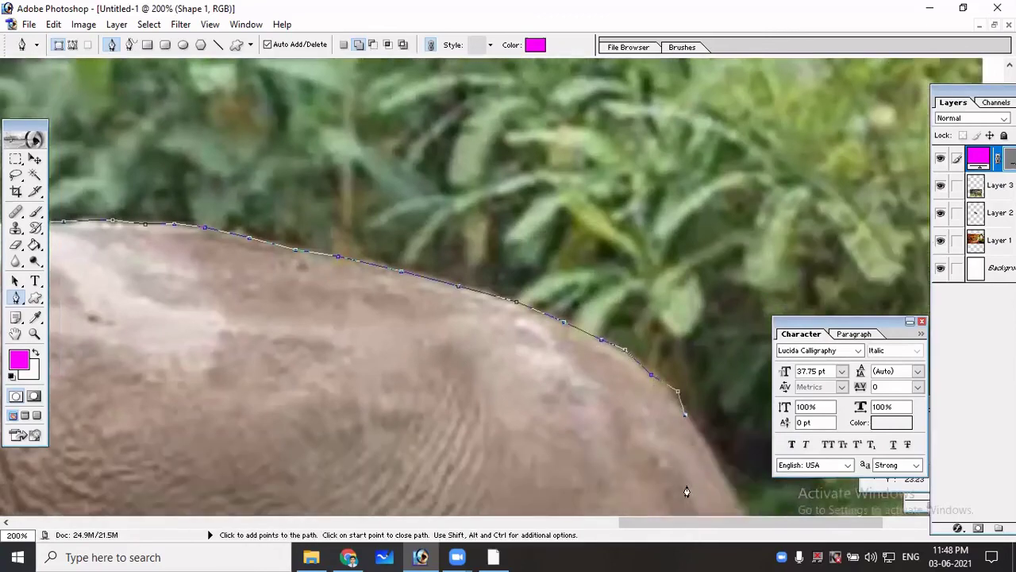
pyautogui.scroll(-1, 681, 463)
pyautogui.moveTo(647, 522); pyautogui.dragTo(728, 521)
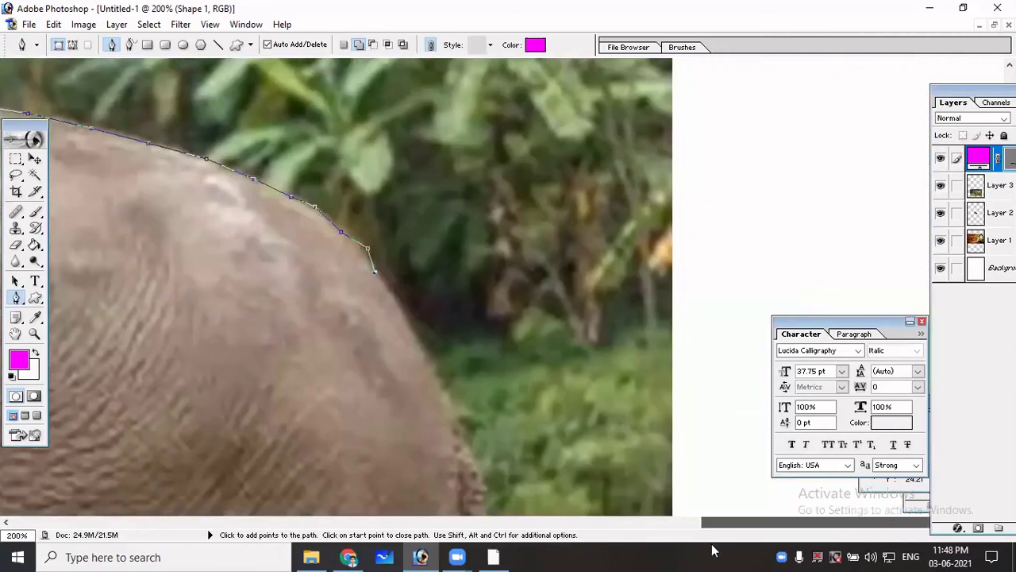
pyautogui.click(387, 295)
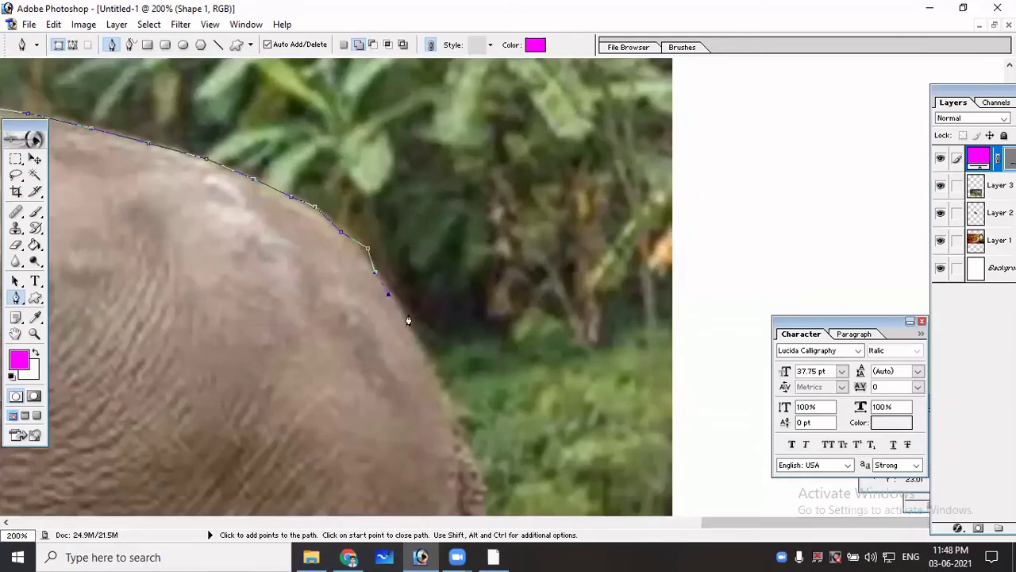
pyautogui.click(424, 350)
pyautogui.click(433, 373)
pyautogui.click(459, 439)
pyautogui.scroll(-2, 459, 439)
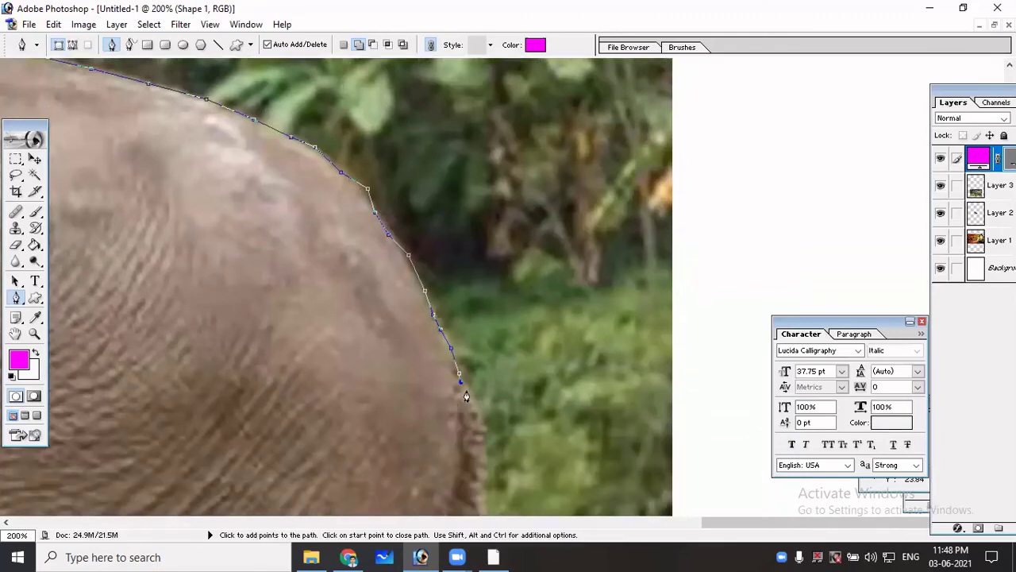
pyautogui.click(473, 403)
pyautogui.click(482, 413)
pyautogui.click(484, 433)
# Trace the outer edge of the hanging tail downward with the Pen tool.
pyautogui.scroll(-2, 551, 450)
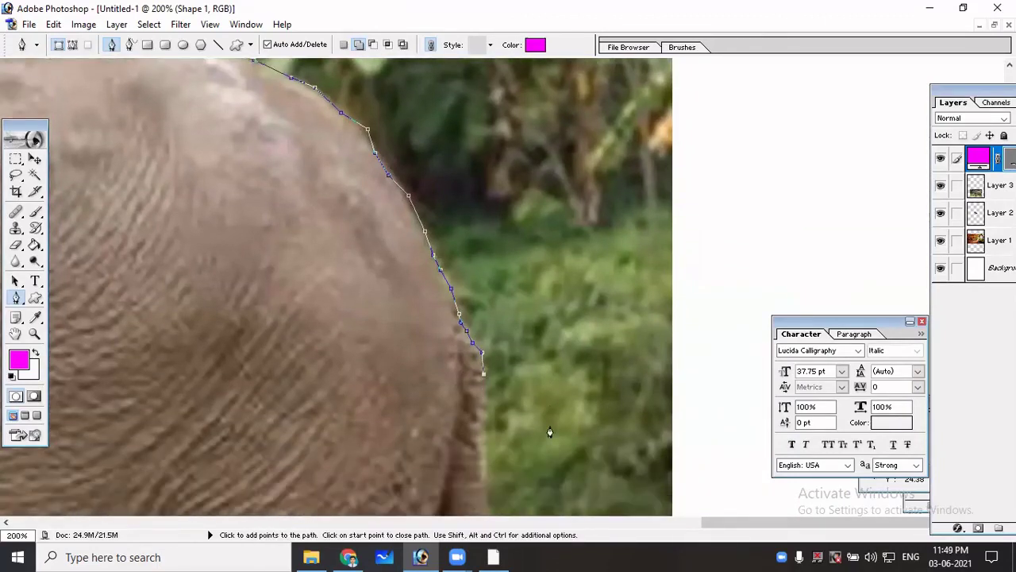
pyautogui.scroll(-2, 549, 431)
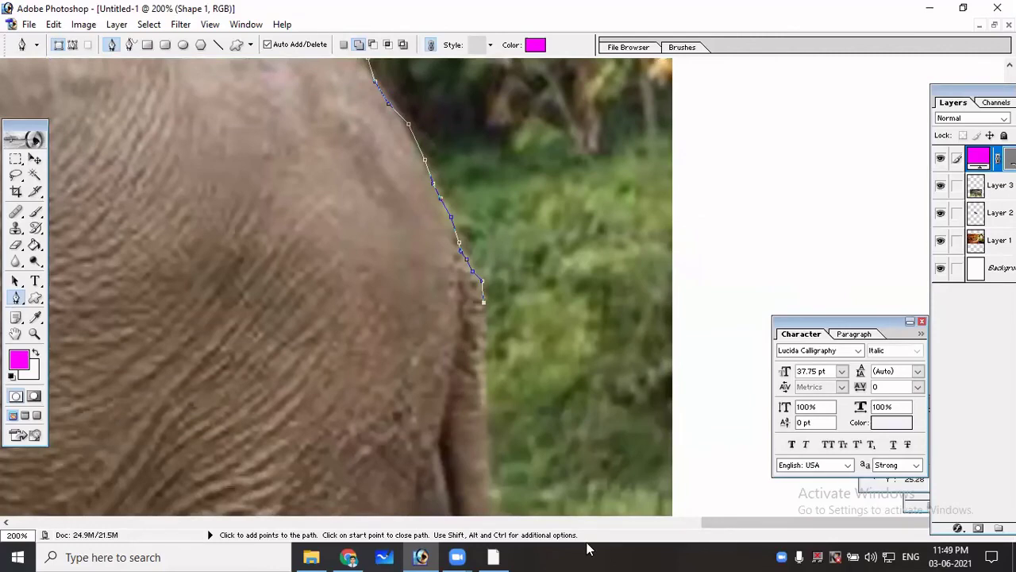
pyautogui.scroll(-3, 590, 230)
pyautogui.scroll(-3, 496, 285)
pyautogui.moveTo(493, 187); pyautogui.dragTo(510, 258)
pyautogui.click(511, 292)
pyautogui.click(524, 349)
pyautogui.click(527, 387)
pyautogui.click(523, 412)
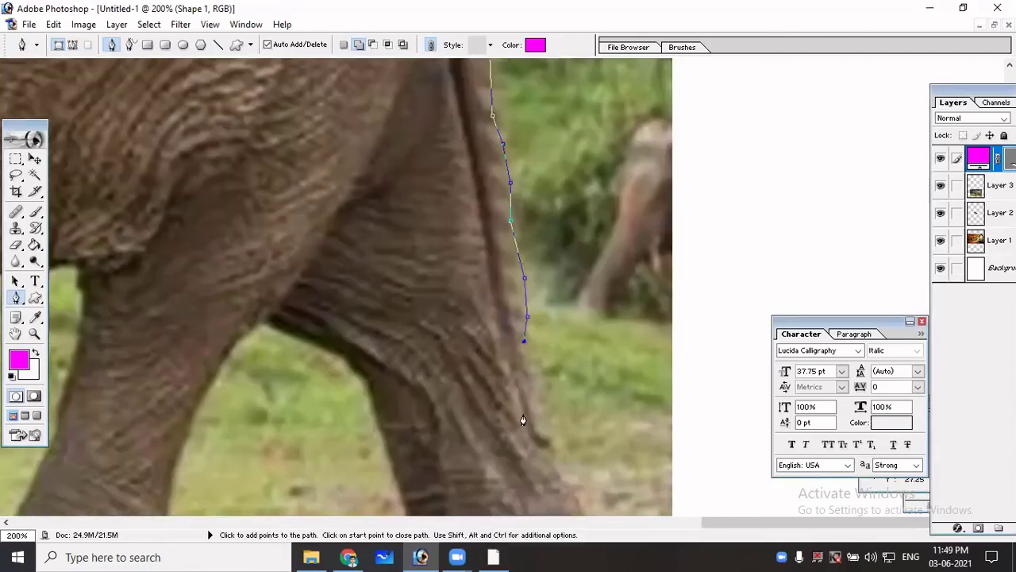
# Continue the Pen path past the tip of the tail and down the rear edge of the hind leg to the heel.
pyautogui.scroll(-4, 523, 421)
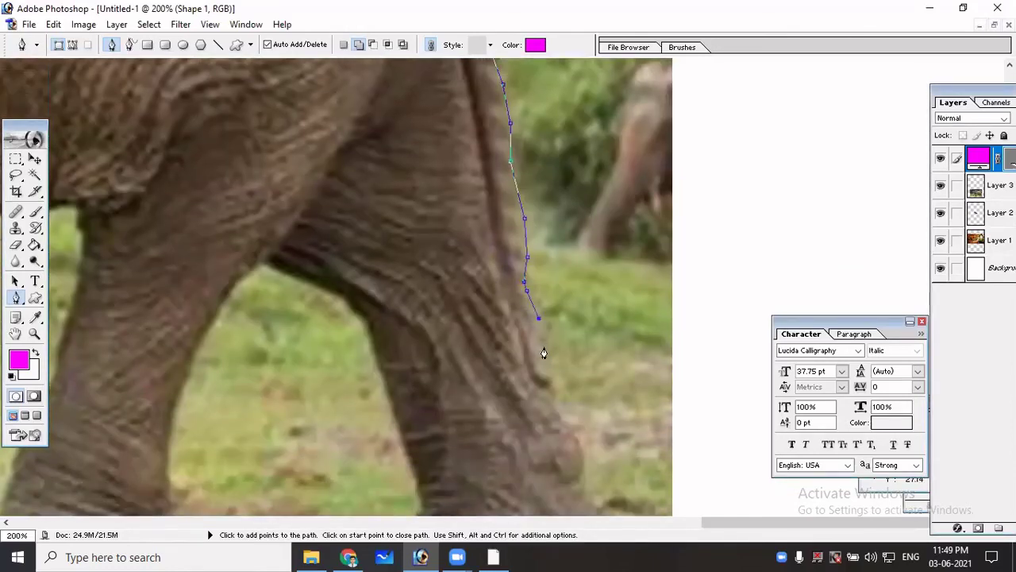
pyautogui.scroll(-5, 544, 352)
pyautogui.click(544, 210)
pyautogui.click(551, 231)
pyautogui.click(558, 244)
pyautogui.click(579, 284)
pyautogui.click(587, 311)
pyautogui.click(587, 334)
pyautogui.click(584, 349)
pyautogui.click(587, 360)
pyautogui.click(593, 384)
pyautogui.click(600, 395)
pyautogui.click(602, 418)
pyautogui.click(600, 434)
# Trace the underside of the rearmost foot from heel to toes, undoing the misplaced anchor point.
pyautogui.click(576, 435)
pyautogui.click(558, 438)
pyautogui.click(525, 442)
pyautogui.click(474, 415)
pyautogui.hotkey('ctrl', 'z')
pyautogui.click(467, 440)
pyautogui.click(442, 439)
pyautogui.click(408, 425)
pyautogui.click(377, 420)
# Continue the Pen path from the toes up the front edge of the rearmost leg.
pyautogui.click(384, 400)
pyautogui.click(405, 365)
pyautogui.click(415, 358)
pyautogui.click(414, 343)
pyautogui.click(403, 289)
pyautogui.click(393, 263)
pyautogui.click(385, 235)
pyautogui.click(374, 207)
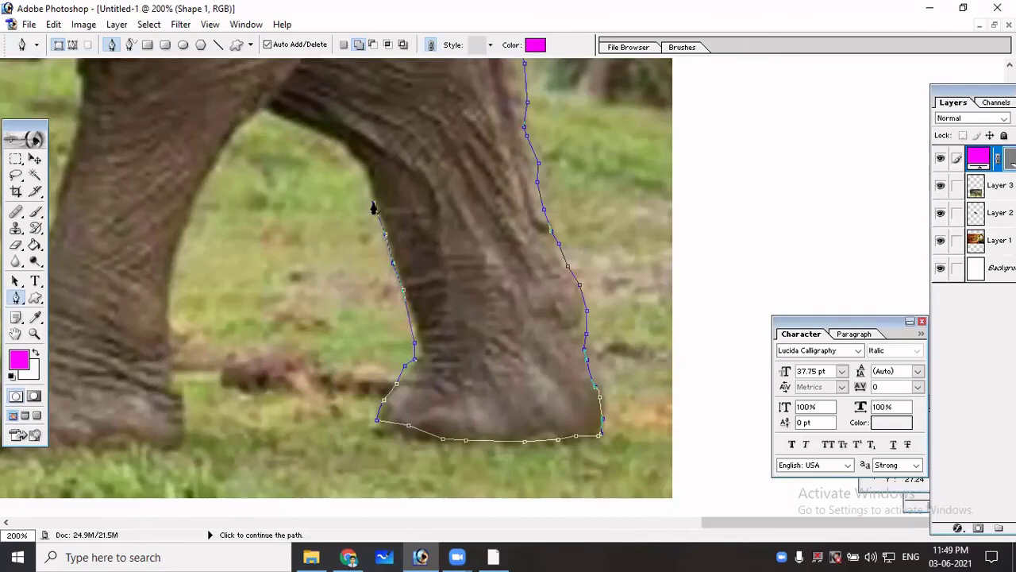
# Trace the gap between the hind legs and the underside of the other hind foot with the Pen tool.
pyautogui.hotkey('ctrl', '-')
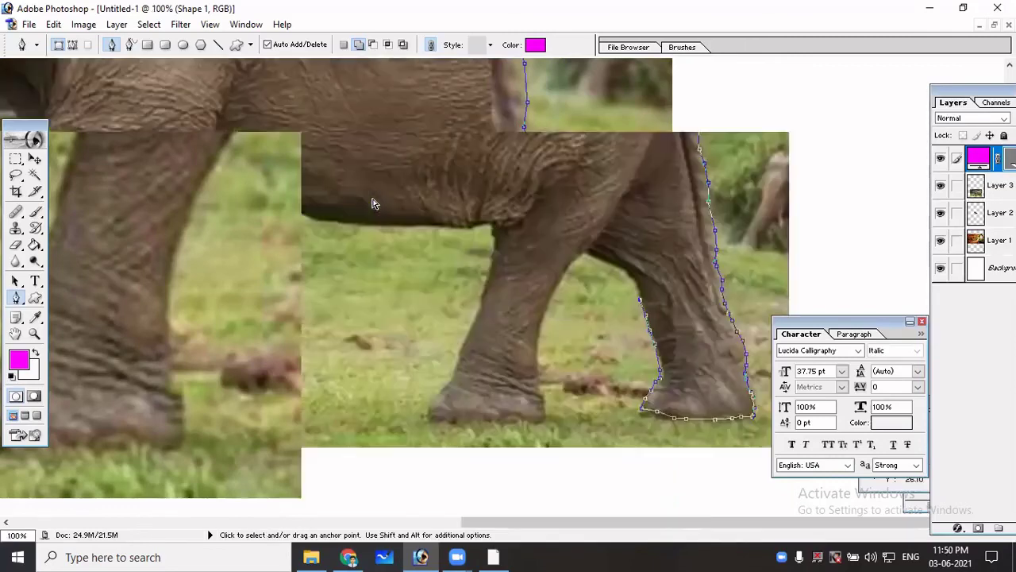
pyautogui.hotkey('ctrl', '-')
pyautogui.hotkey('ctrl', '+')
pyautogui.hotkey('ctrl', '-')
pyautogui.hotkey('ctrl', '-')
pyautogui.hotkey('ctrl', '-')
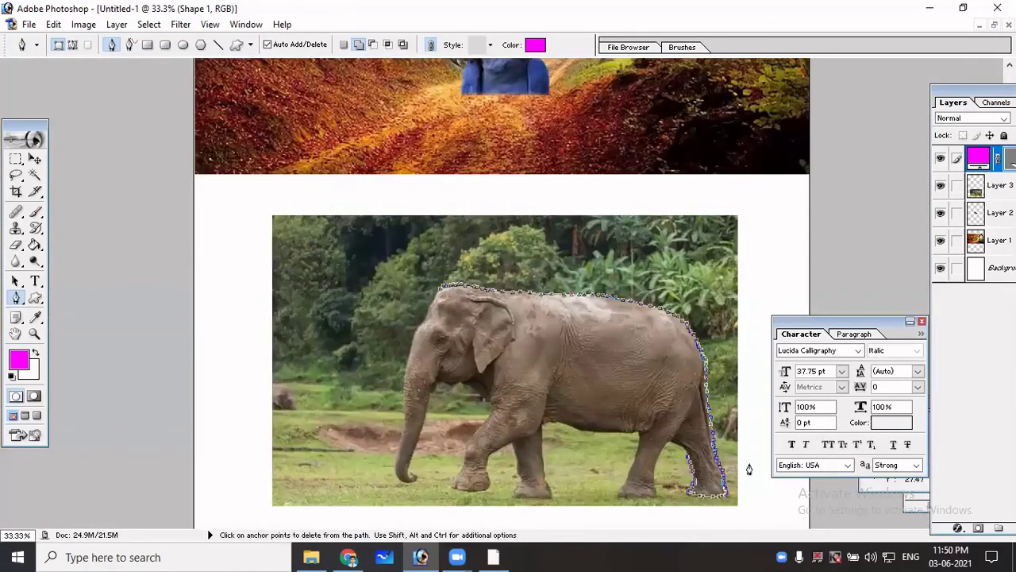
pyautogui.click(670, 443)
pyautogui.click(658, 454)
pyautogui.click(651, 490)
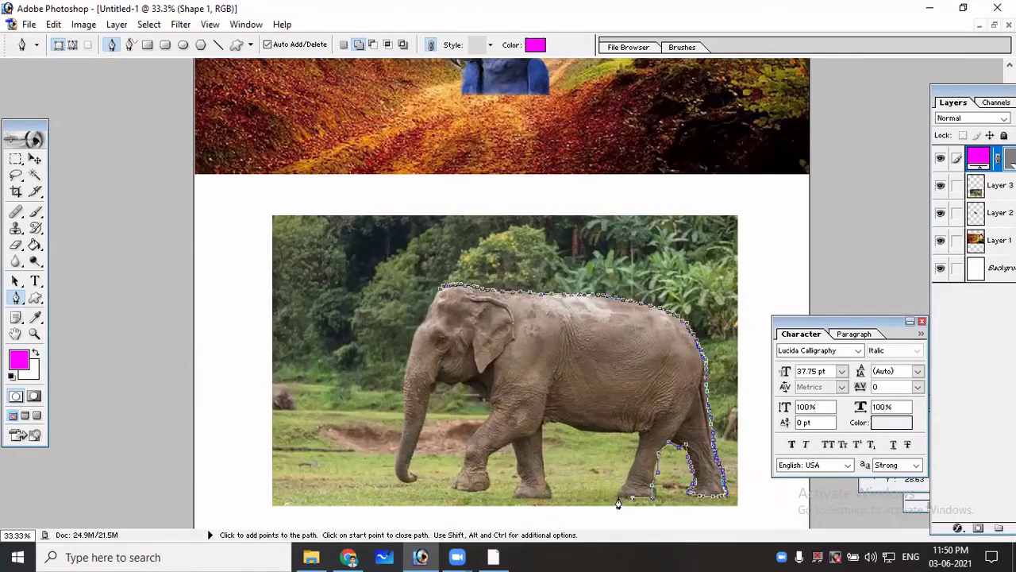
pyautogui.click(620, 494)
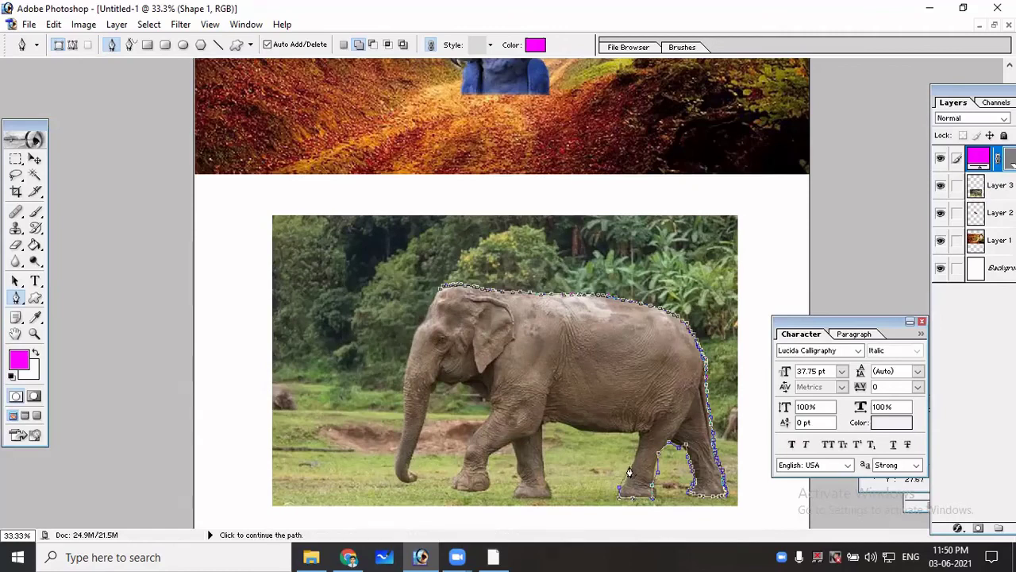
# Continue the Pen path up the front of the hind leg, along the belly, and onto the front leg.
pyautogui.click(636, 432)
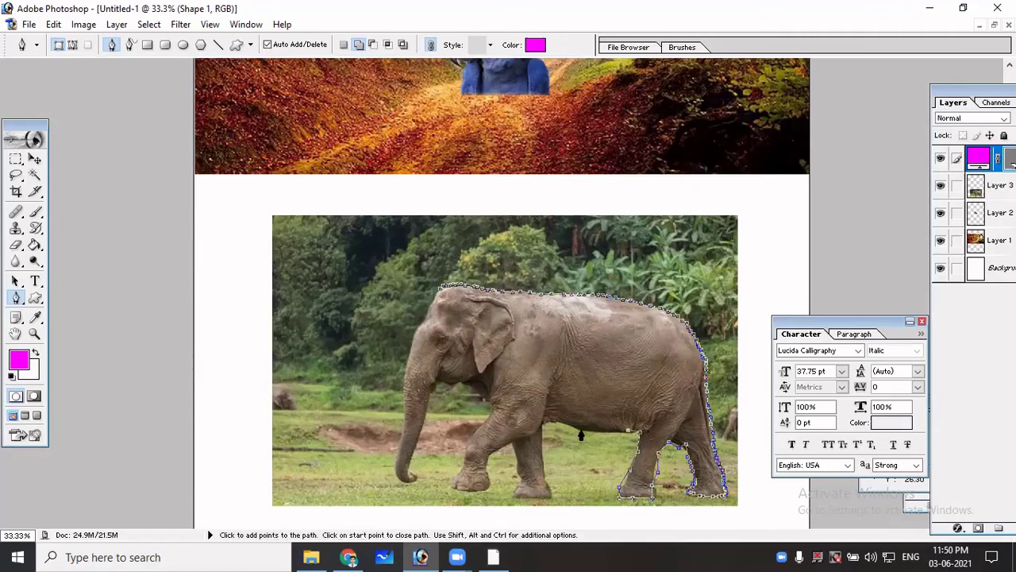
pyautogui.click(544, 425)
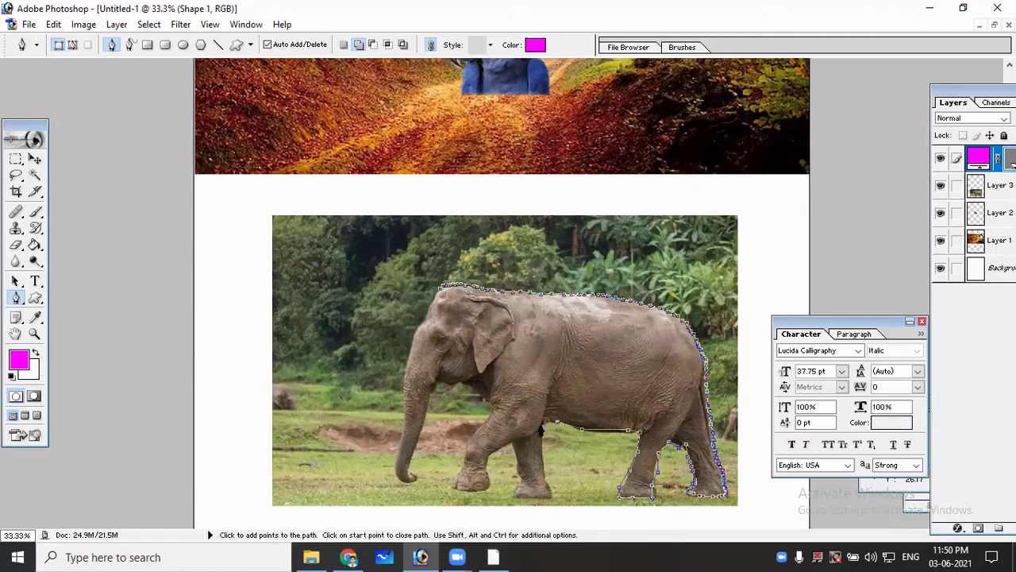
pyautogui.click(546, 474)
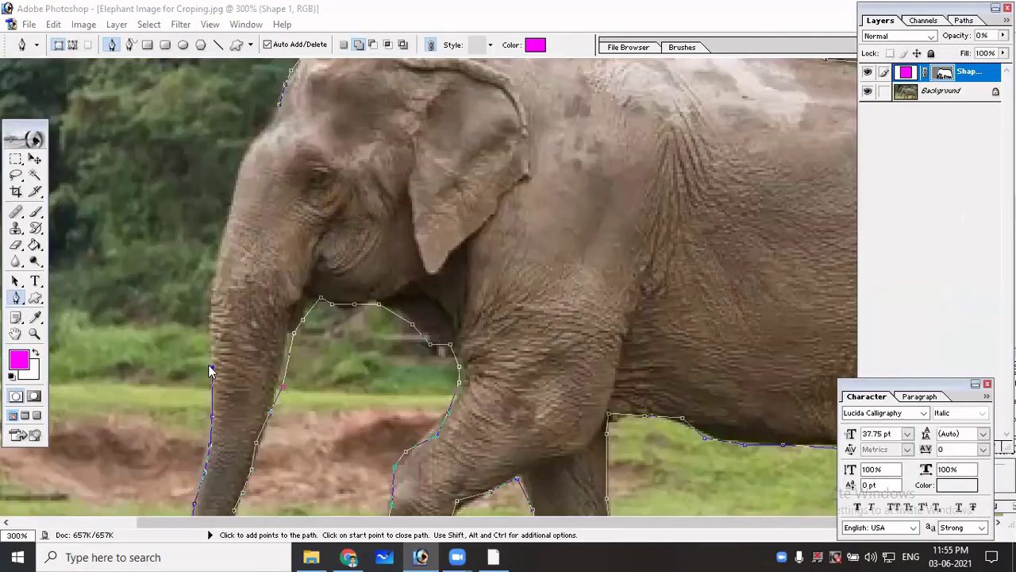
# In Elephant Image for Croping.jpg, trace the front of the trunk and the forehead, closing the elephant's path.
pyautogui.click(212, 368)
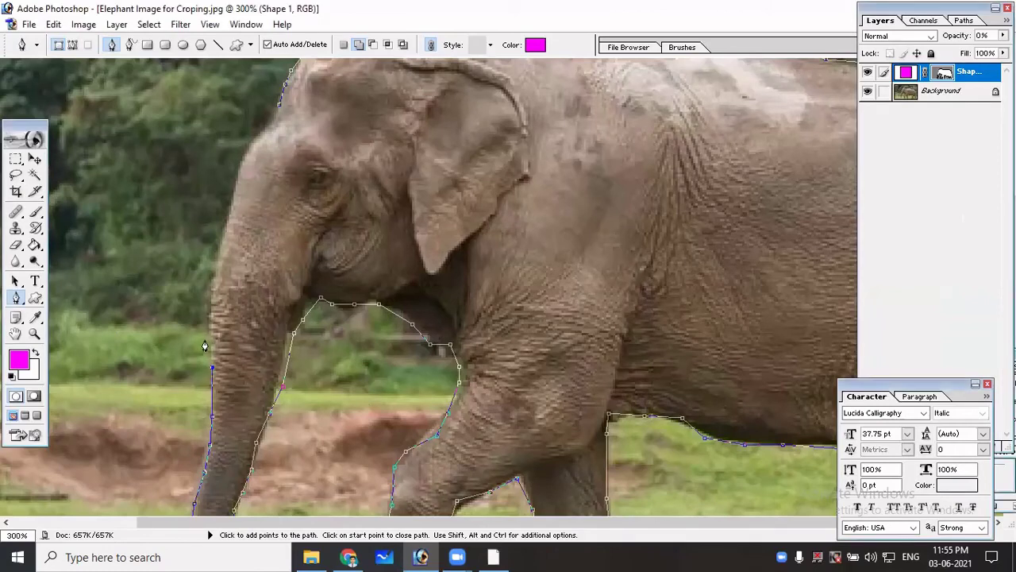
pyautogui.click(211, 315)
pyautogui.click(212, 289)
pyautogui.click(217, 269)
pyautogui.click(227, 235)
pyautogui.click(231, 189)
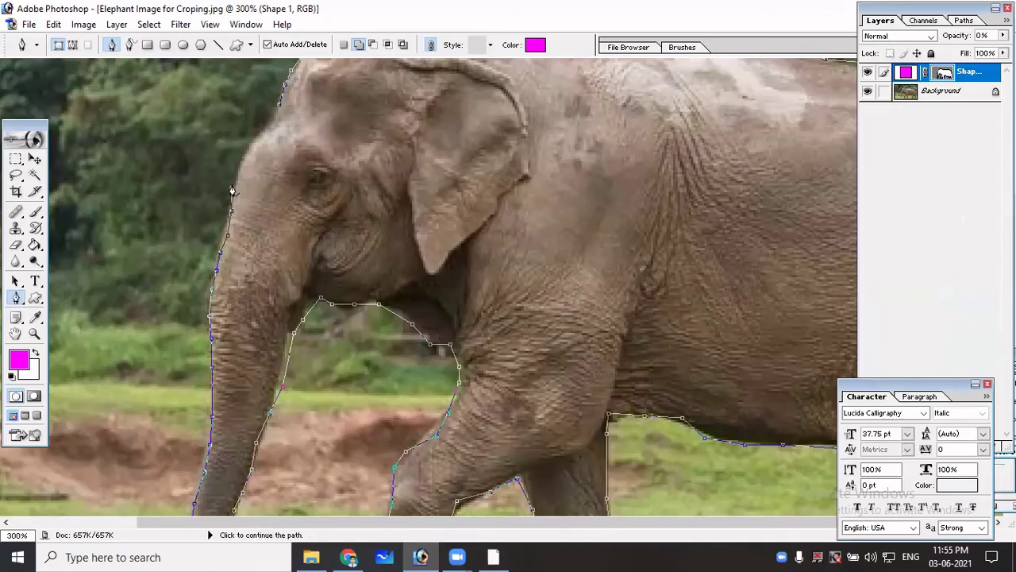
pyautogui.click(237, 166)
pyautogui.click(244, 155)
pyautogui.click(262, 132)
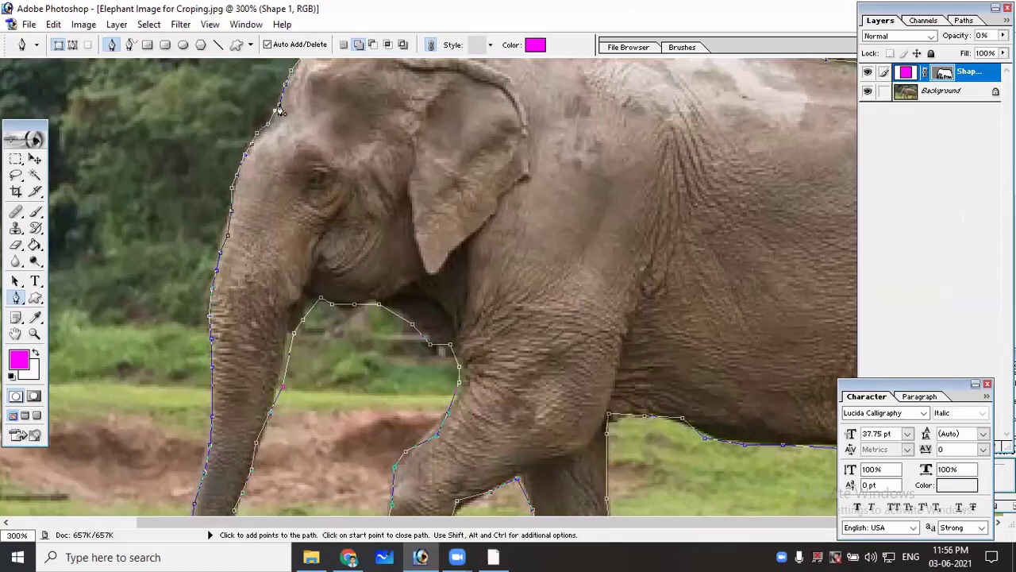
pyautogui.click(279, 106)
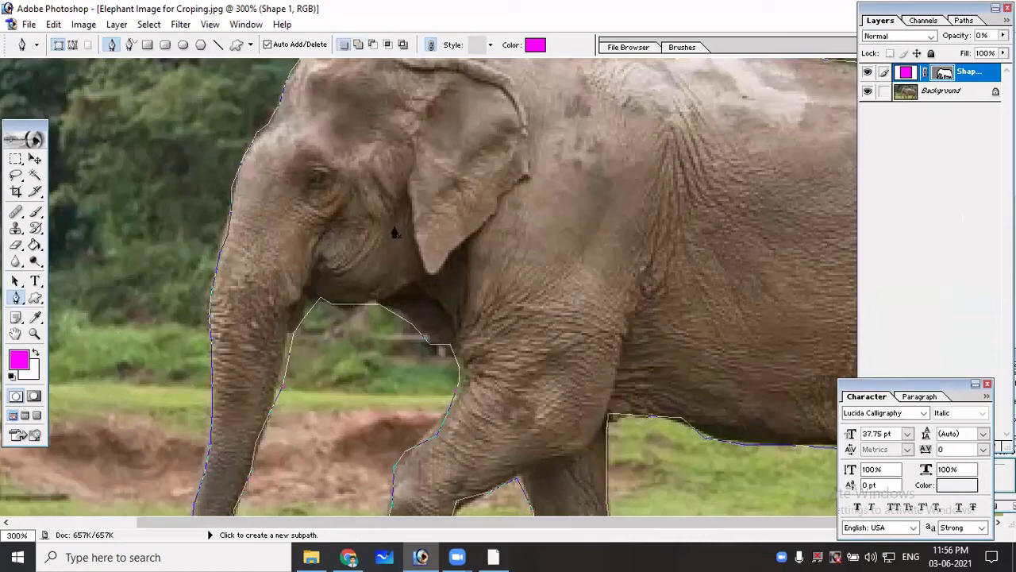
# Load the closed elephant path as a selection.
pyautogui.hotkey('ctrl', '-')
pyautogui.hotkey('ctrl', '-')
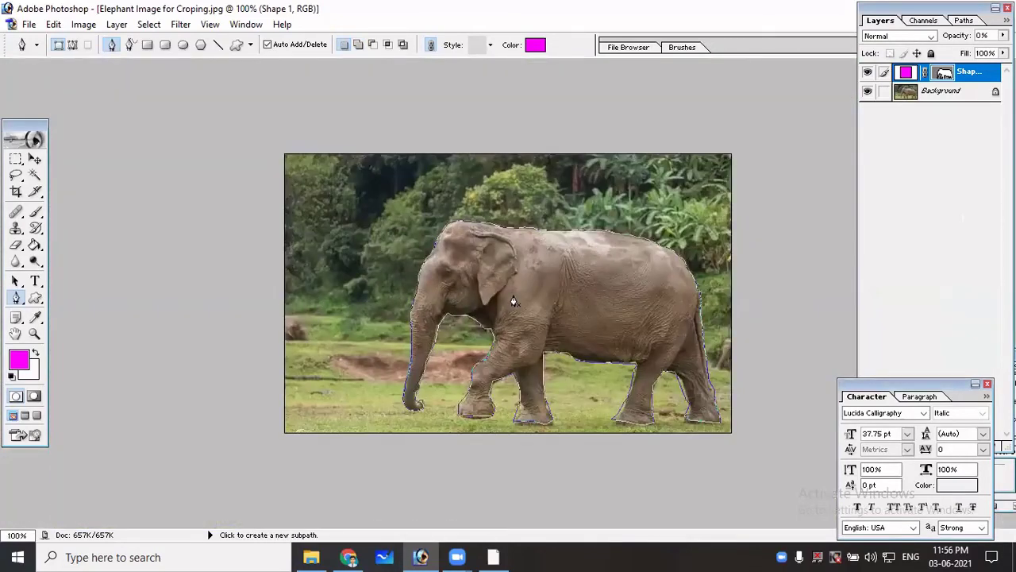
pyautogui.press('ctrl')
pyautogui.hotkey('ctrl', '+')
pyautogui.hotkey('ctrl', '+')
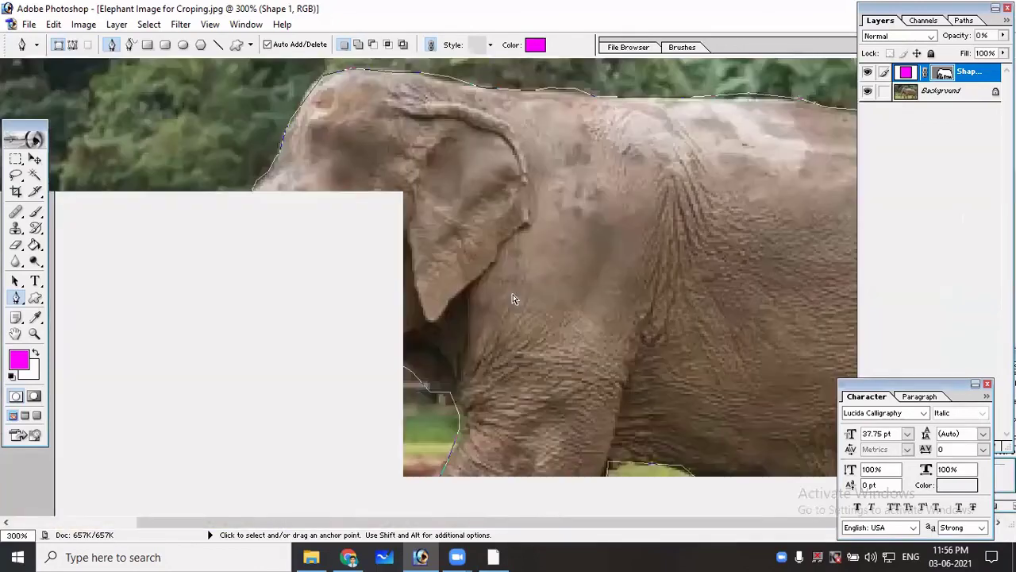
pyautogui.hotkey('ctrl', 'alt', '0')
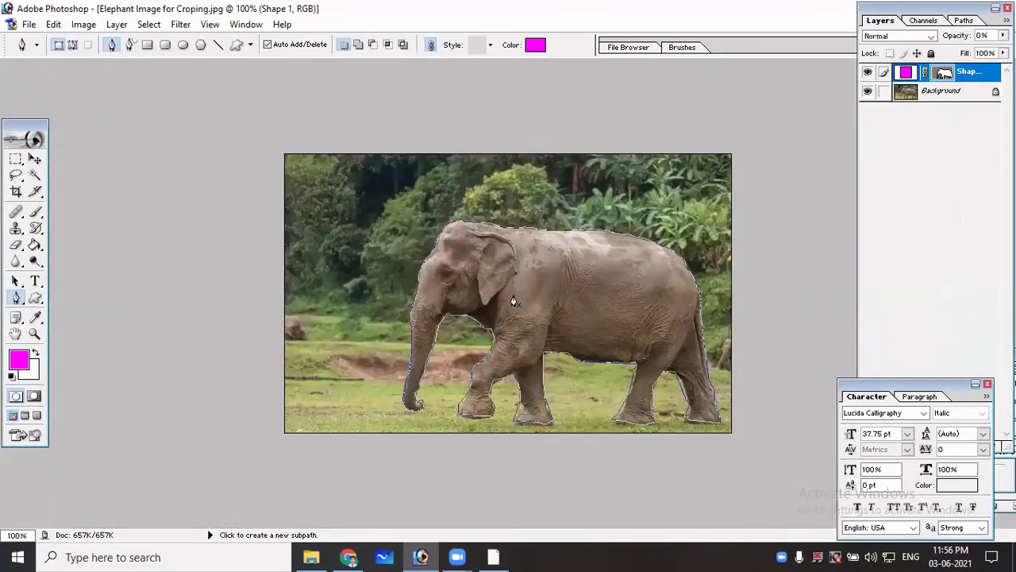
pyautogui.click(918, 139)
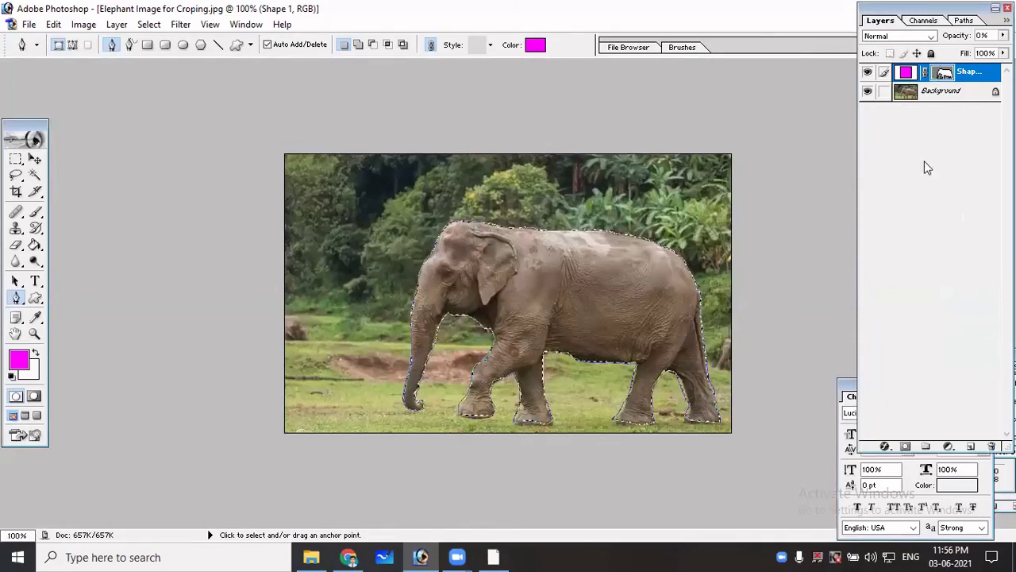
# Invert the elephant selection and delete the surrounding scenery from the Background layer.
pyautogui.hotkey('ctrl', '-')
pyautogui.hotkey('ctrl', '+')
pyautogui.hotkey('ctrl', '+')
pyautogui.hotkey('ctrl', '+')
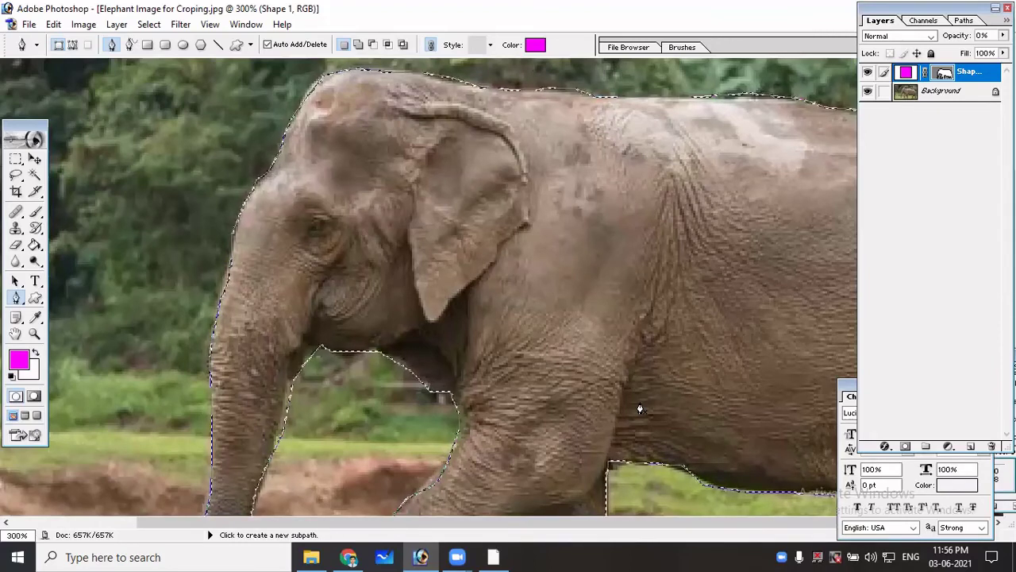
pyautogui.hotkey('ctrl', '-')
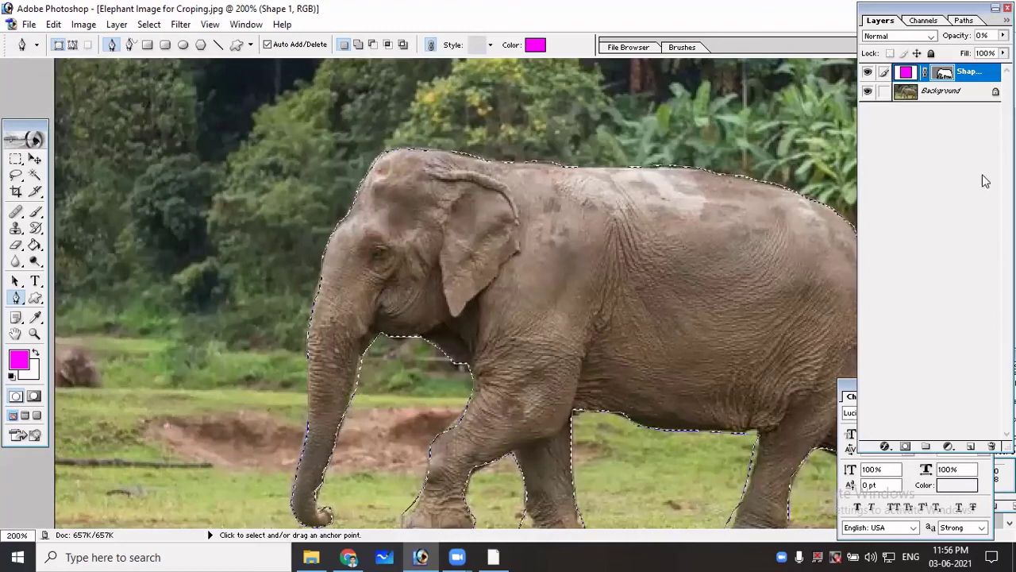
pyautogui.click(945, 75)
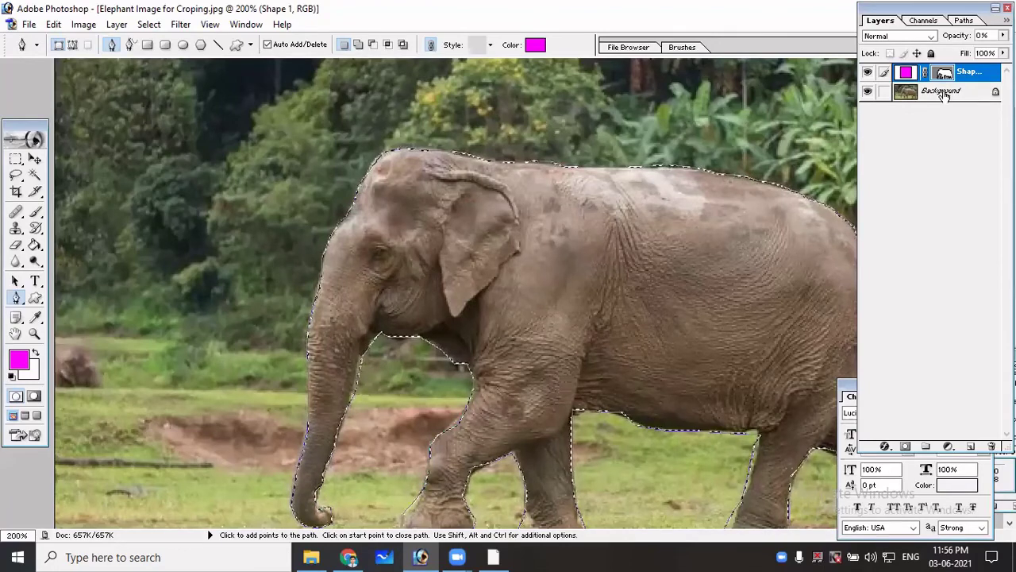
pyautogui.click(944, 95)
pyautogui.press('shift')
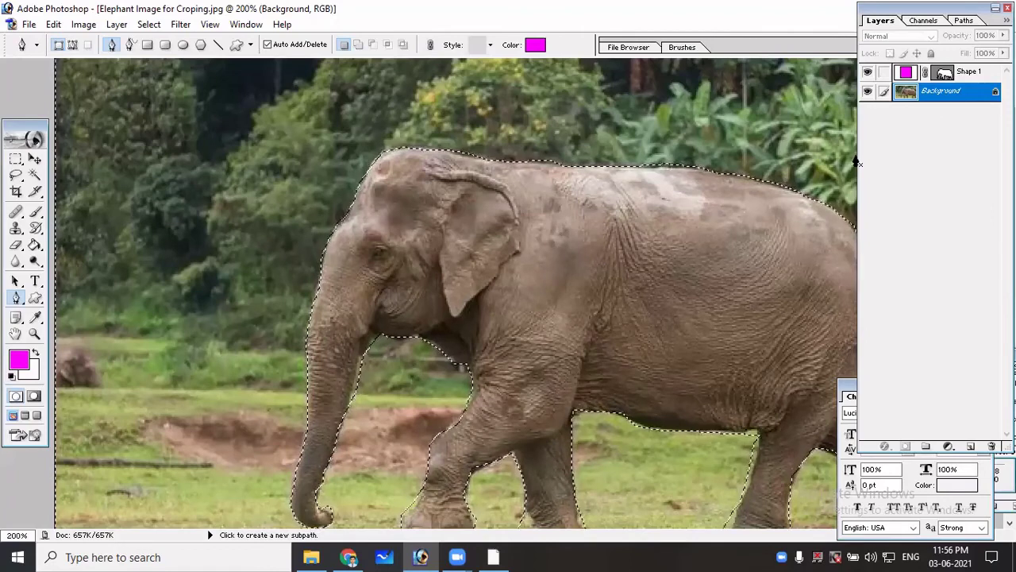
pyautogui.click(751, 232)
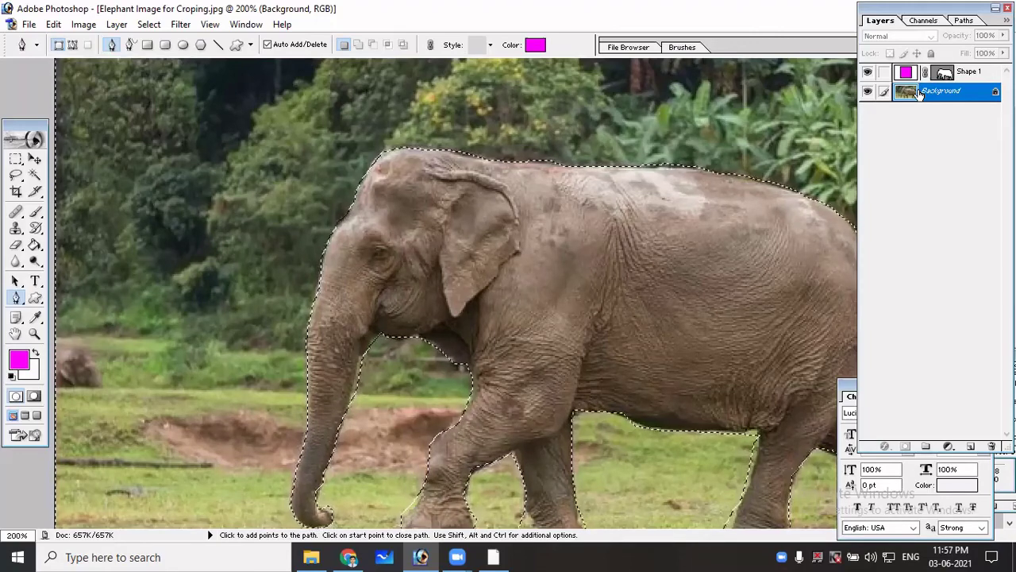
pyautogui.press('Delete')
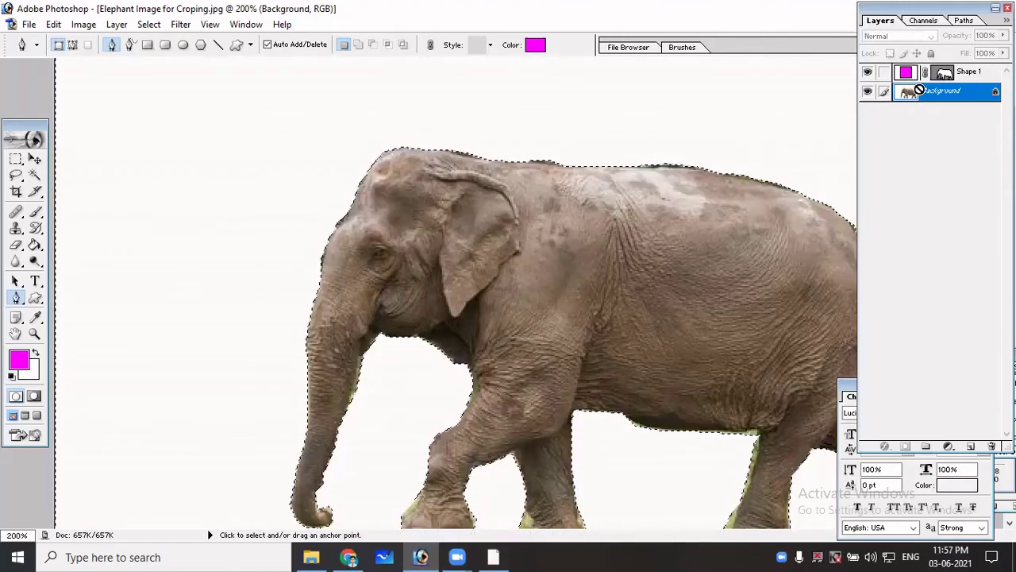
# Check the cut edges around the elephant up close and clear the selection.
pyautogui.hotkey('ctrl', '-')
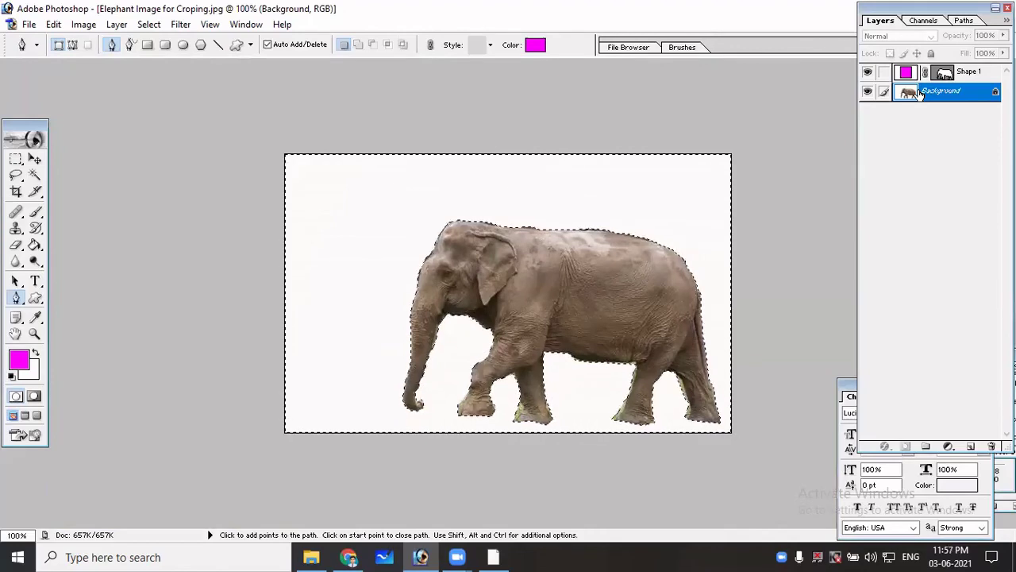
pyautogui.hotkey('ctrl', '+')
pyautogui.hotkey('ctrl', '+')
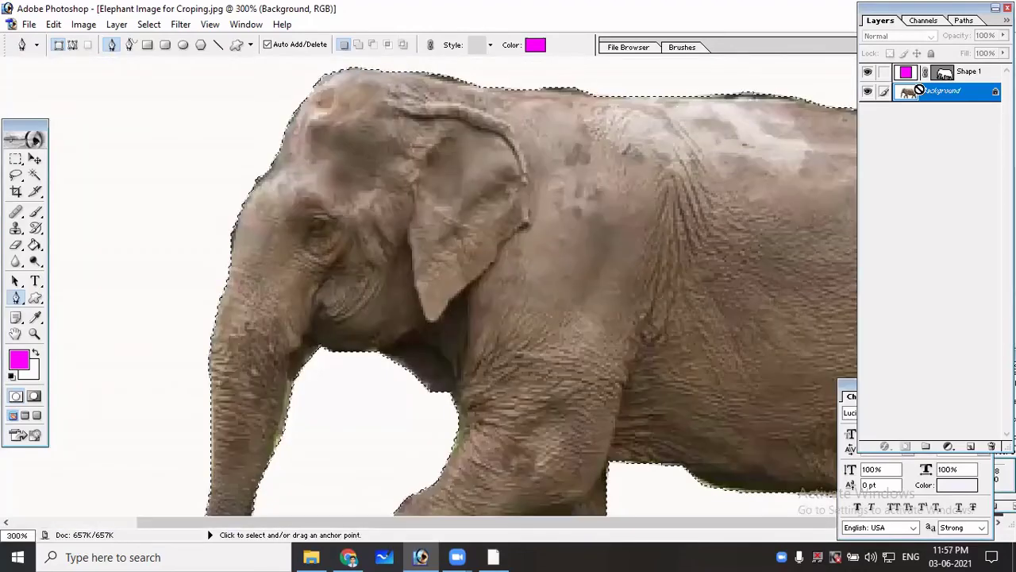
pyautogui.hotkey('ctrl', '+')
pyautogui.hotkey('ctrl', '-')
pyautogui.hotkey('ctrl', '-')
pyautogui.hotkey('ctrl', '-')
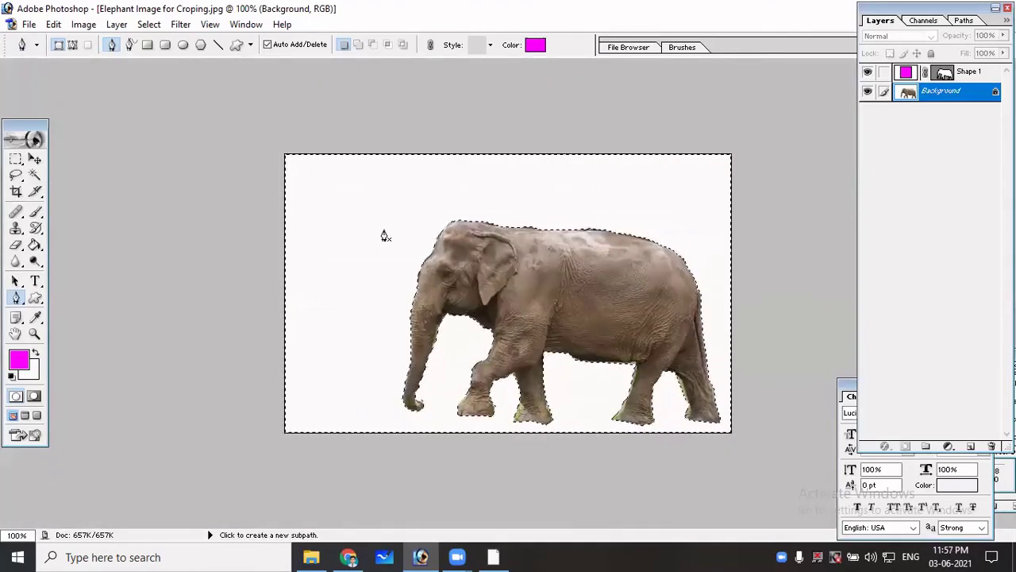
pyautogui.hotkey('ctrl', 'd')
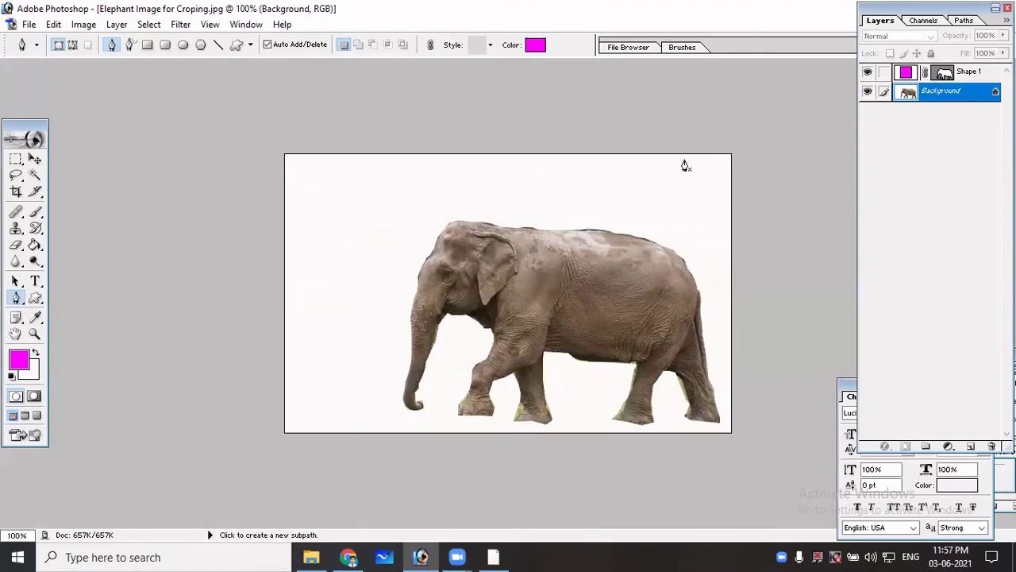
pyautogui.click(737, 158)
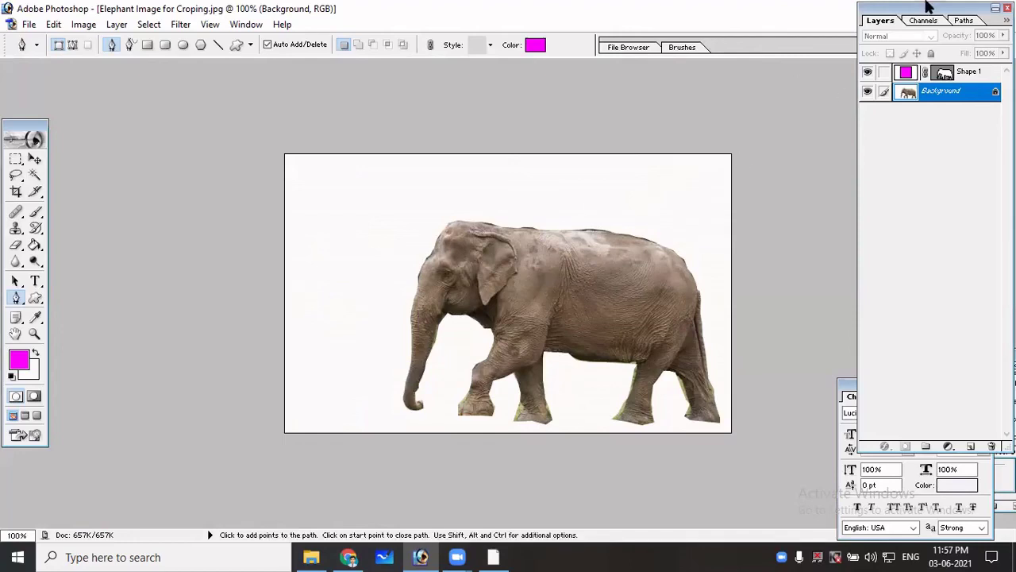
# Restore the elephant document to a floating window and place it beside the Untitled-1 composition.
pyautogui.hotkey('ctrl', '-')
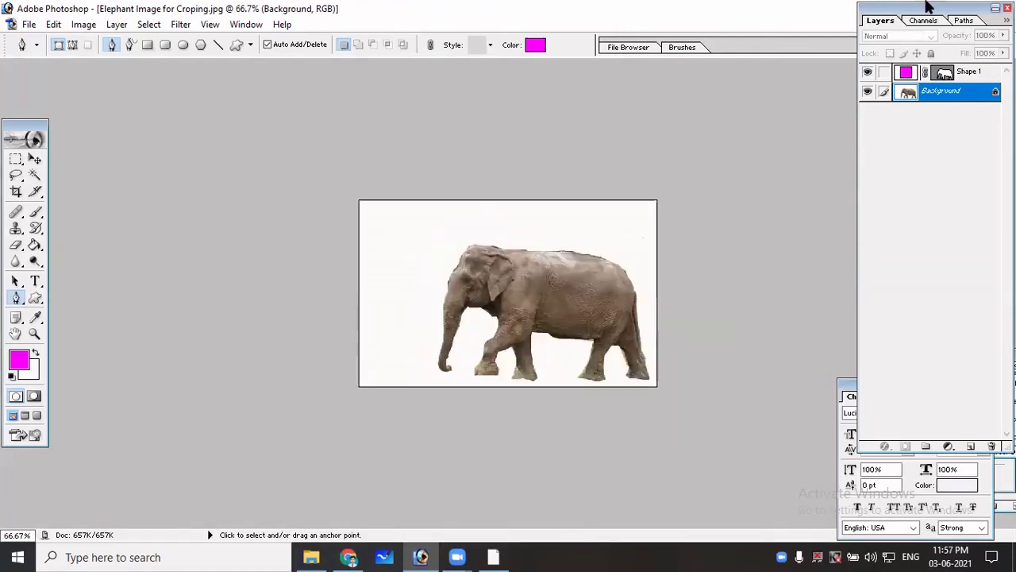
pyautogui.moveTo(953, 8); pyautogui.dragTo(953, 95)
pyautogui.click(993, 23)
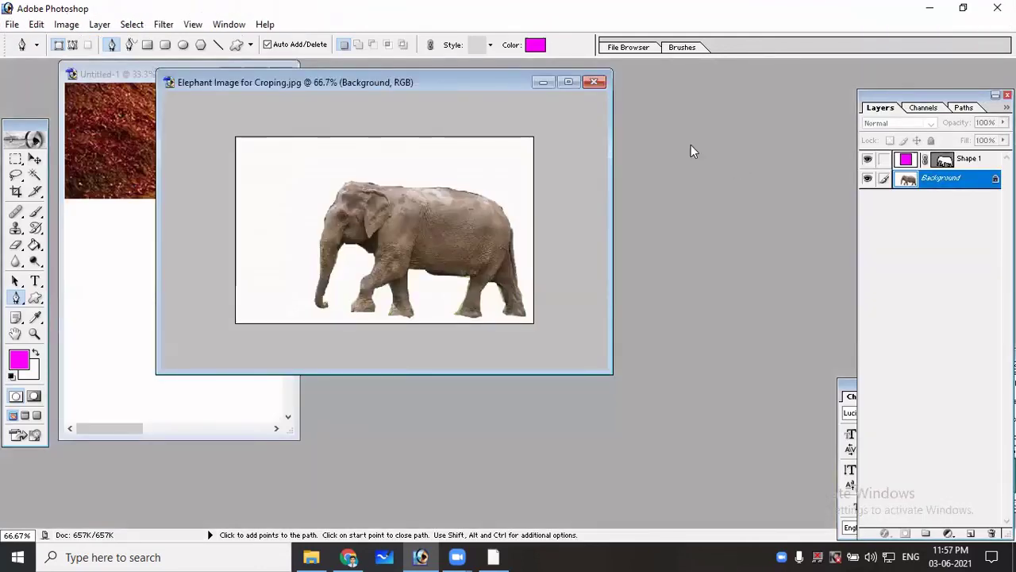
pyautogui.moveTo(471, 79); pyautogui.dragTo(786, 82)
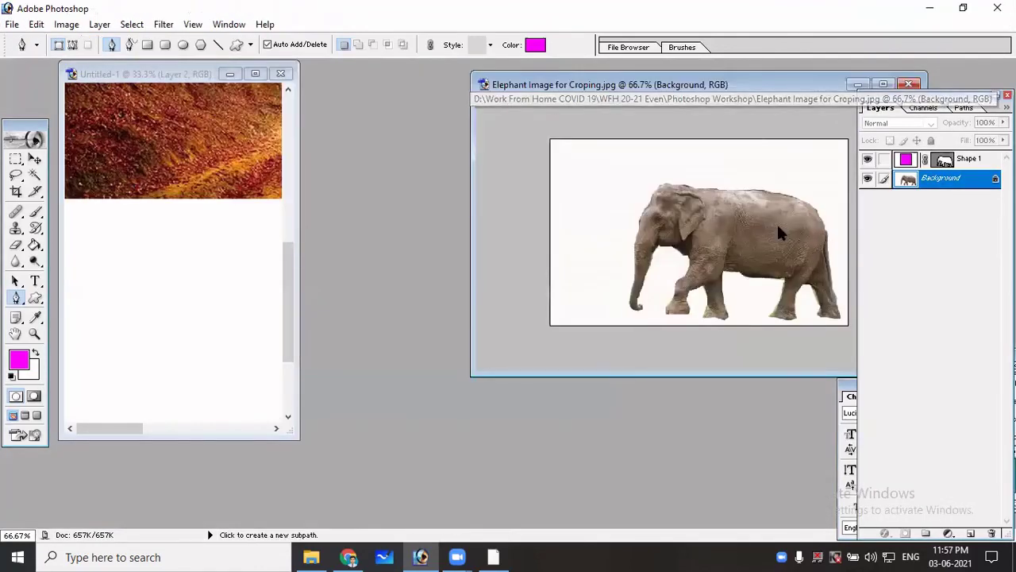
# Copy the elephant's Background layer into Untitled-1 with the Move tool, and close Elephant Image for Croping.jpg without saving.
pyautogui.rightClick(781, 231)
pyautogui.click(32, 159)
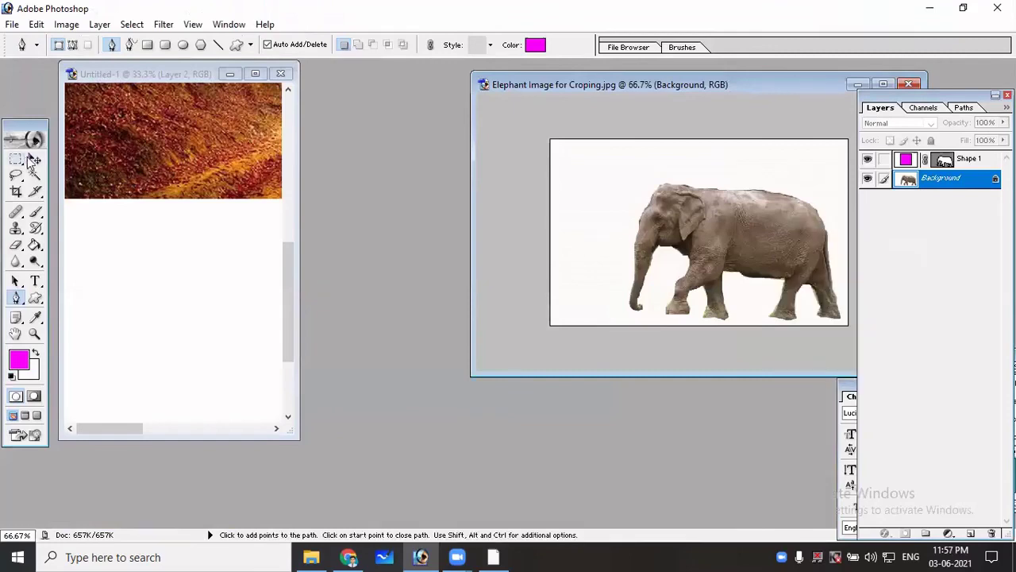
pyautogui.click(33, 159)
pyautogui.rightClick(717, 232)
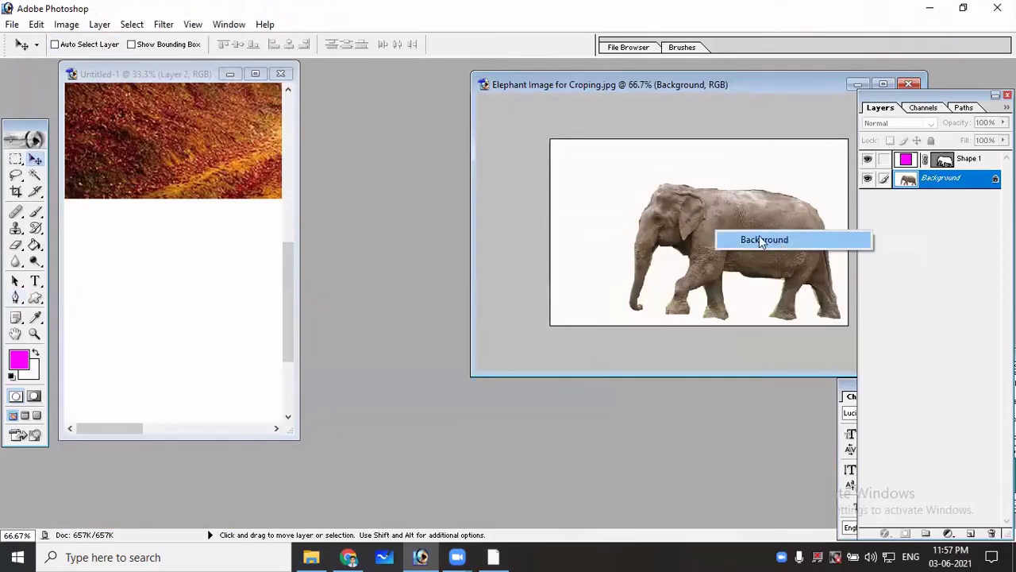
pyautogui.click(760, 235)
pyautogui.moveTo(247, 160); pyautogui.dragTo(246, 160)
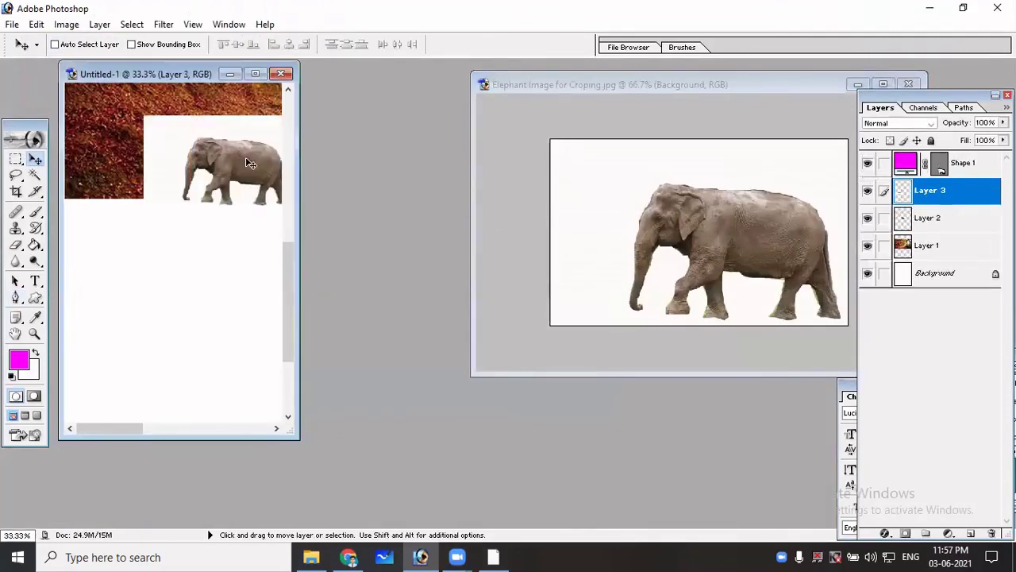
pyautogui.click(910, 83)
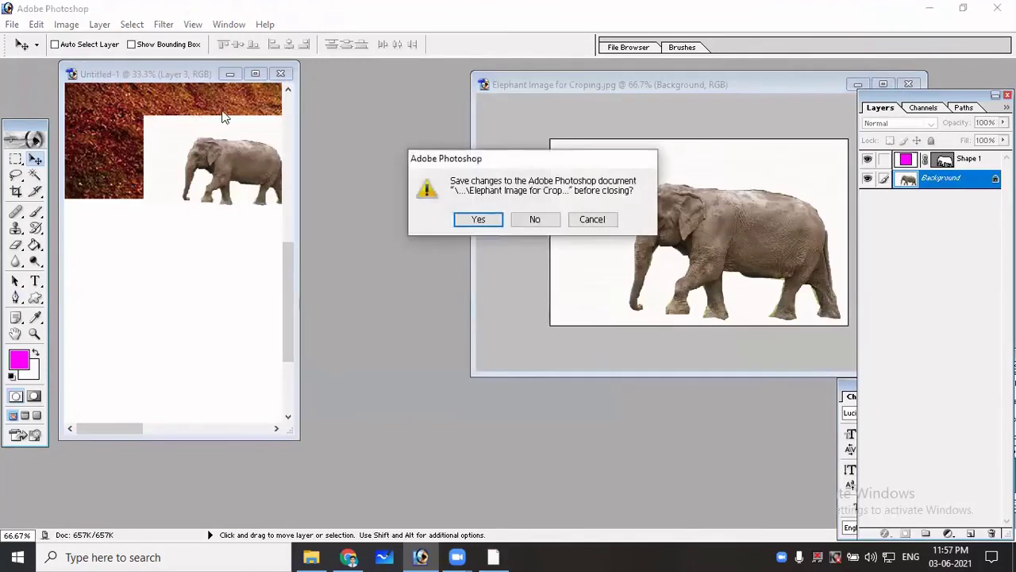
pyautogui.click(535, 220)
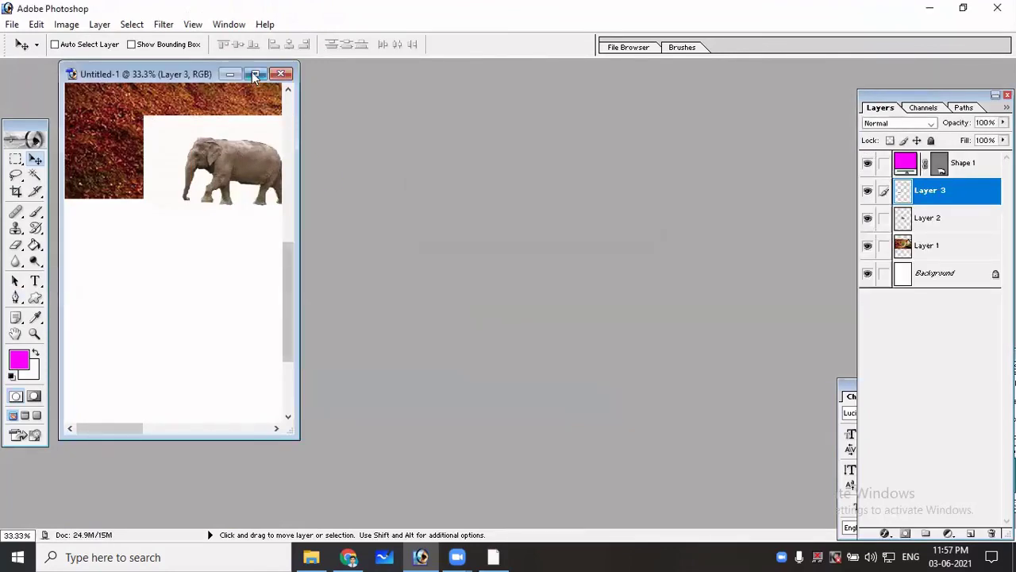
# Maximize Untitled-1 and move the elephant image to the forest picture's lower edge, just right of the parrot.
pyautogui.click(255, 73)
pyautogui.moveTo(369, 152); pyautogui.dragTo(634, 136)
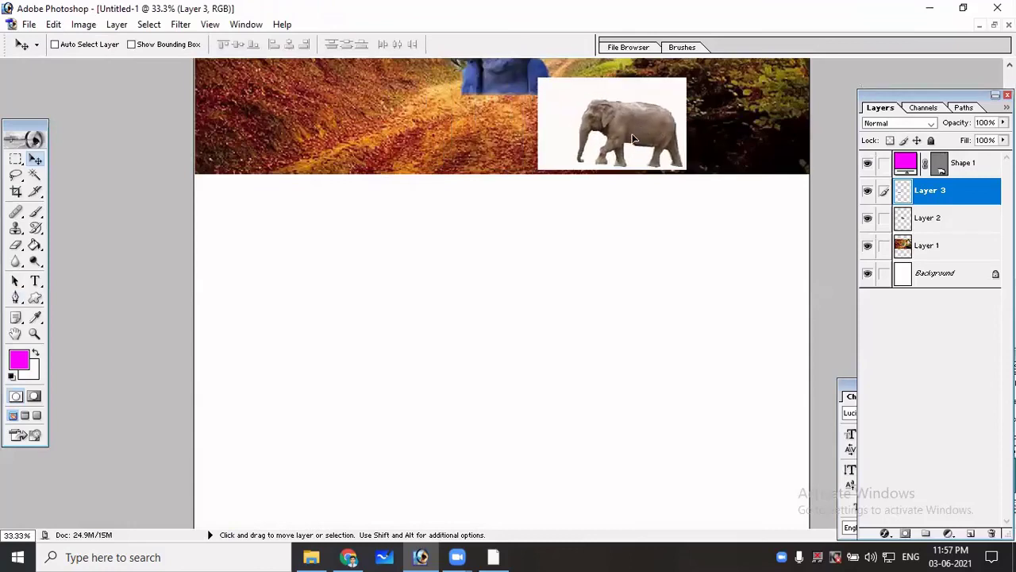
pyautogui.scroll(1, 645, 187)
pyautogui.scroll(5, 647, 200)
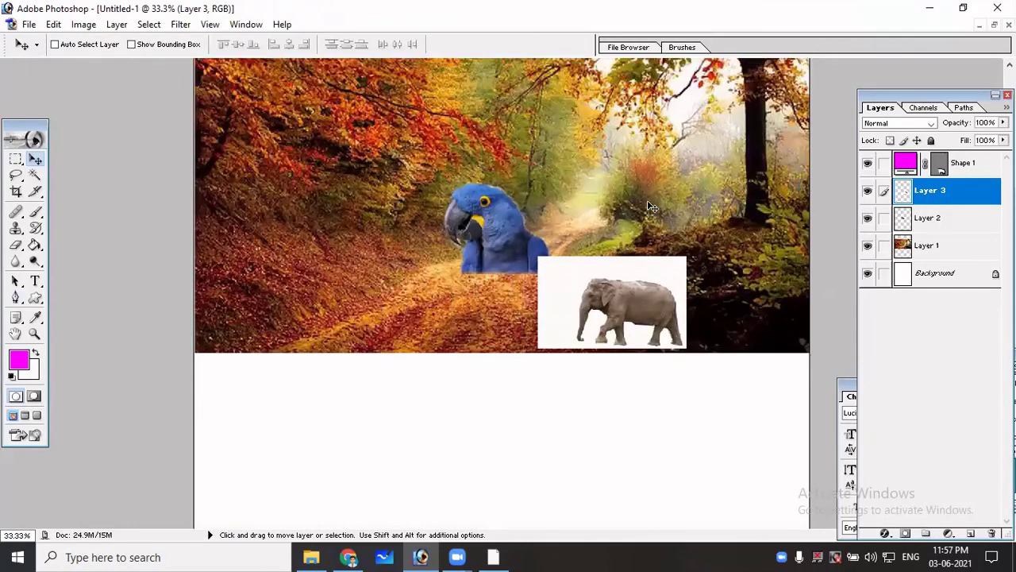
# Select the white area around the elephant on Layer 3 with the Magic Wand, delete it, and deselect.
pyautogui.hotkey('ctrl', '+')
pyautogui.hotkey('ctrl', '-')
pyautogui.click(33, 180)
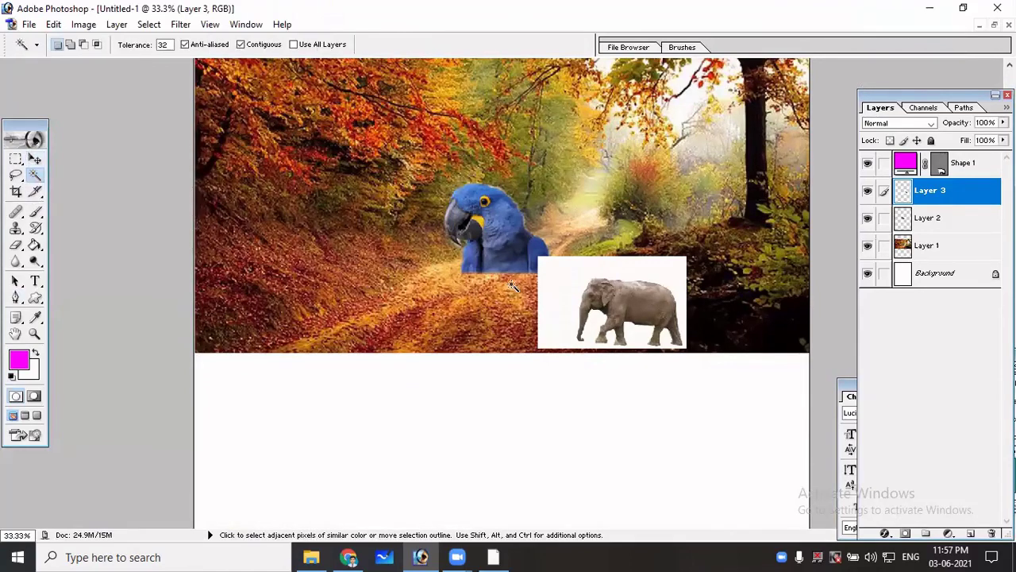
pyautogui.click(567, 286)
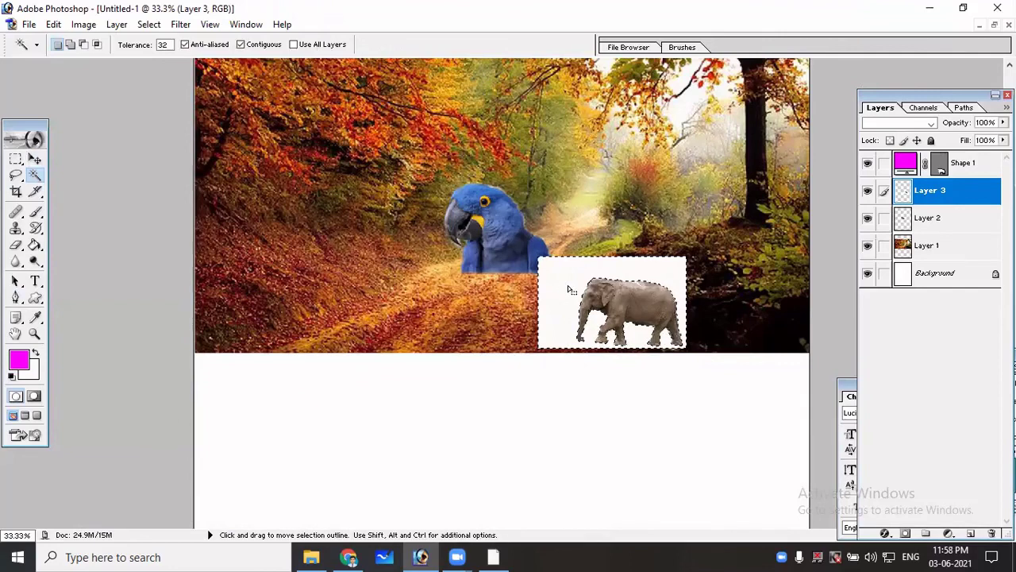
pyautogui.press('Delete')
pyautogui.click(36, 160)
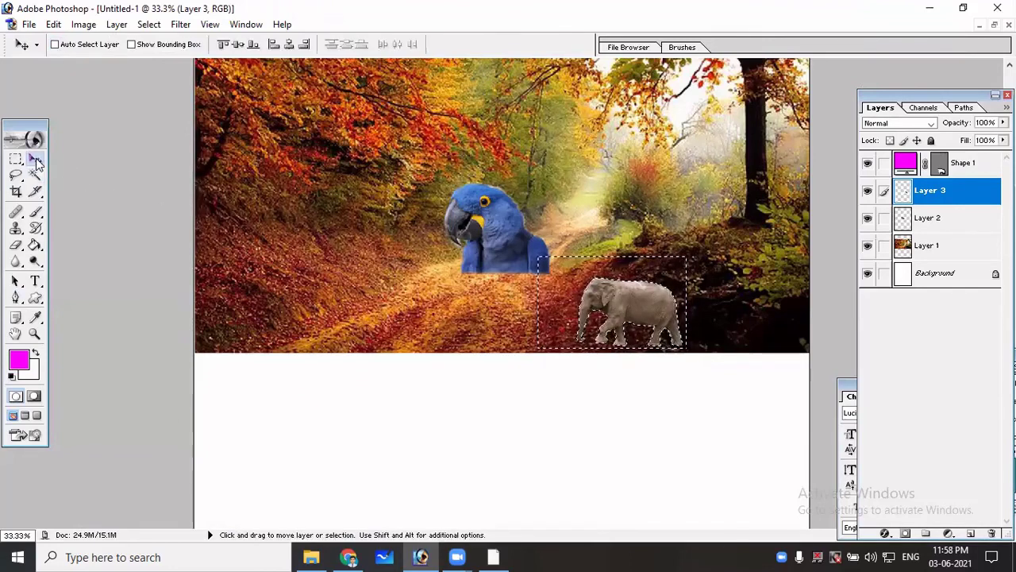
pyautogui.hotkey('ctrl', 'd')
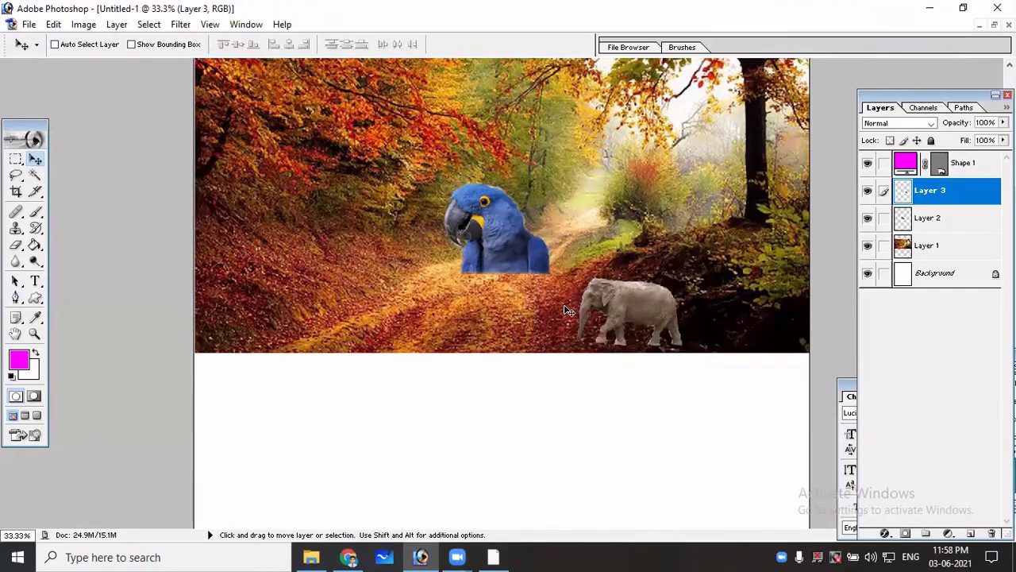
# Enlarge the elephant with Free Transform and move it to the forest picture's upper right.
pyautogui.hotkey('ctrl', 't')
pyautogui.moveTo(577, 288); pyautogui.dragTo(418, 176)
pyautogui.press('Return')
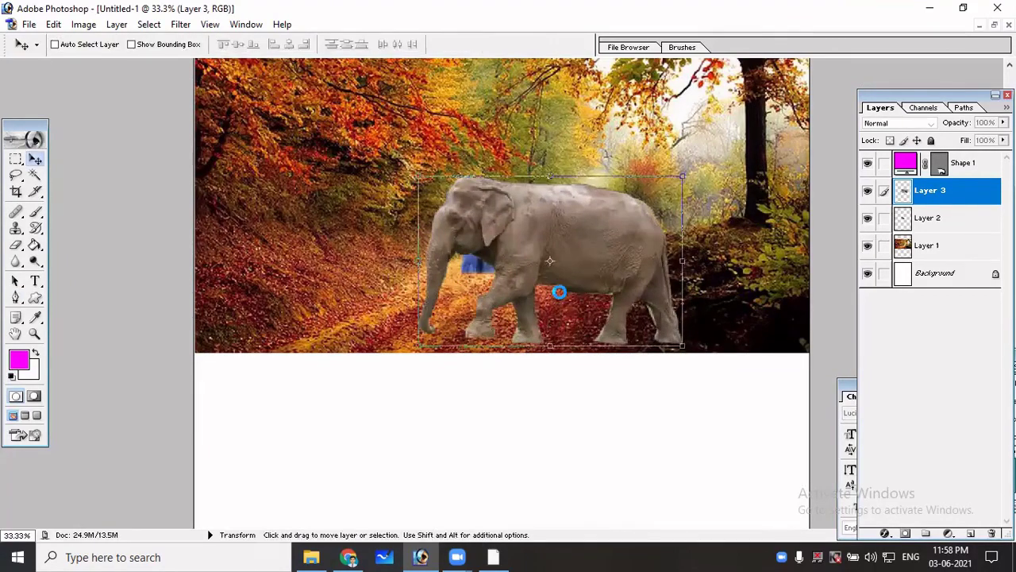
pyautogui.moveTo(601, 299); pyautogui.dragTo(716, 205)
# Make the parrot's layer active and move the parrot to the forest picture's lower-left corner.
pyautogui.rightClick(499, 246)
pyautogui.click(514, 254)
pyautogui.moveTo(513, 259); pyautogui.dragTo(338, 288)
pyautogui.moveTo(658, 168); pyautogui.dragTo(595, 193)
# Make the elephant's layer active, rotate it about -6.1 degrees with Free Transform, and scale it down.
pyautogui.rightClick(640, 166)
pyautogui.click(681, 171)
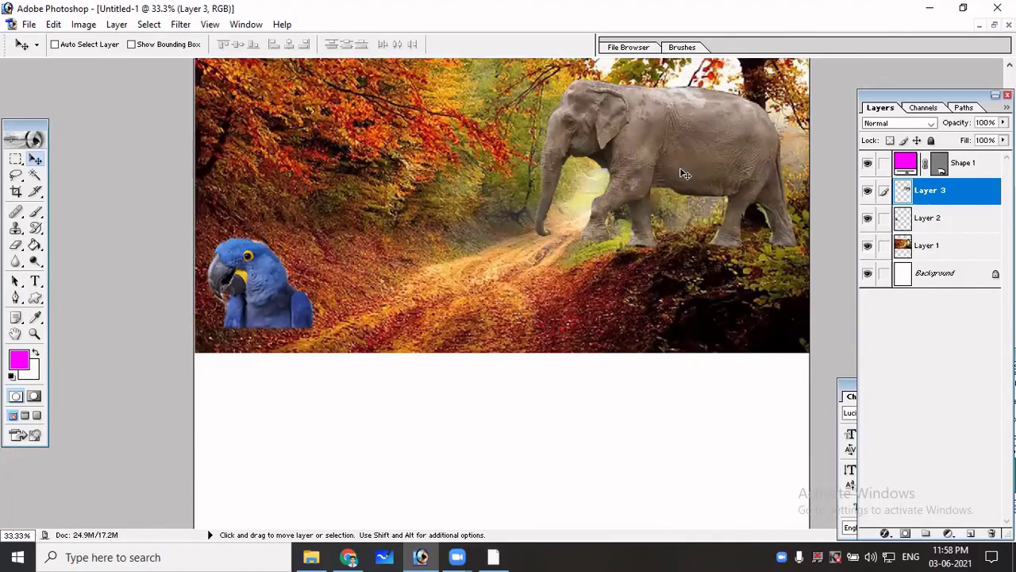
pyautogui.hotkey('ctrl', 't')
pyautogui.moveTo(512, 256)
pyautogui.mouseDown()
pyautogui.moveTo(535, 285)
pyautogui.moveTo(525, 255)
pyautogui.mouseUp()
pyautogui.moveTo(540, 197); pyautogui.dragTo(532, 261)
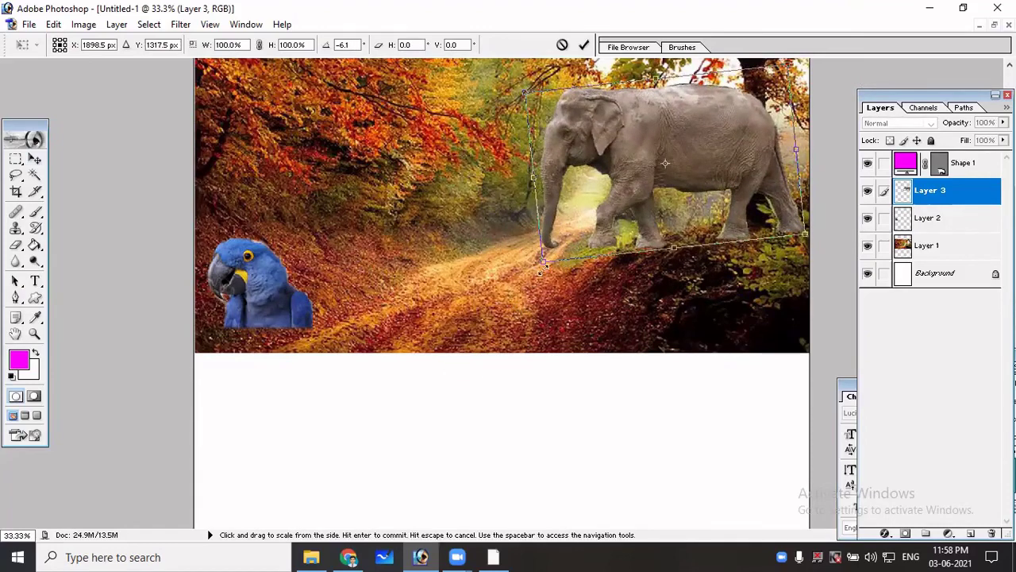
pyautogui.moveTo(545, 259); pyautogui.dragTo(672, 154)
pyautogui.press('Return')
# Move the elephant onto the grassy bank beside the path and scale it down a little more.
pyautogui.moveTo(730, 133); pyautogui.dragTo(665, 211)
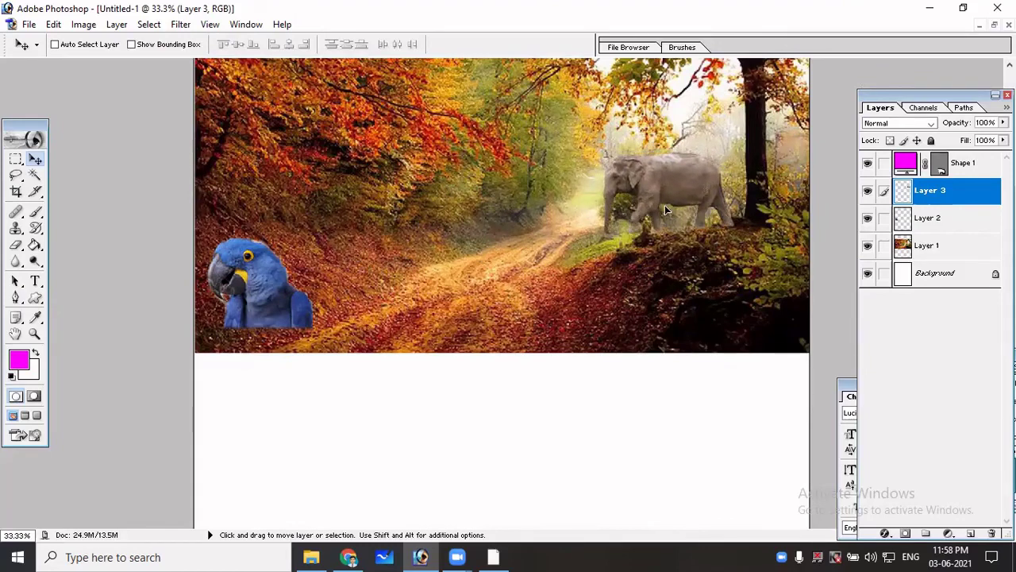
pyautogui.hotkey('ctrl', 't')
pyautogui.moveTo(604, 233); pyautogui.dragTo(645, 223)
pyautogui.press('Return')
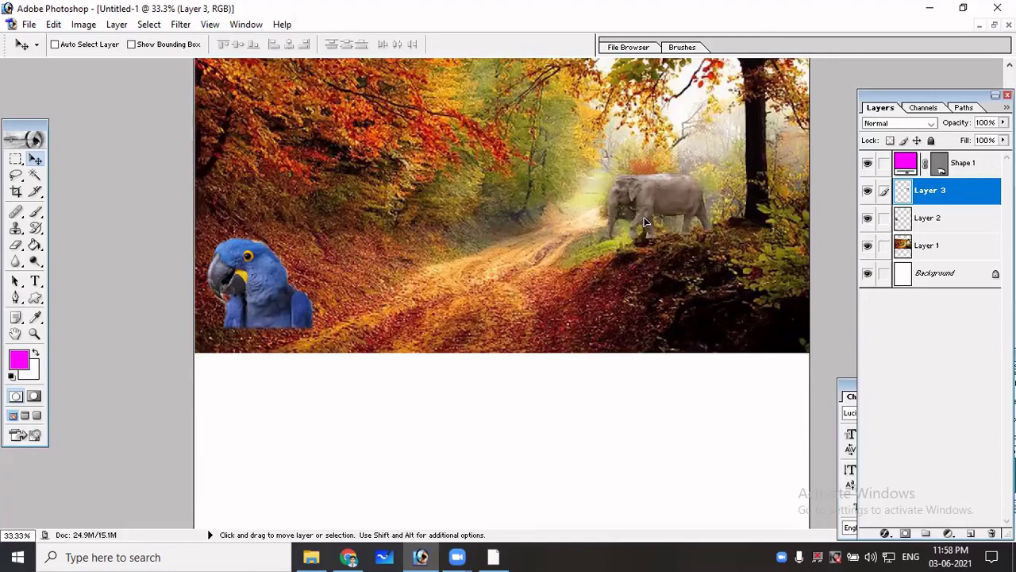
# Erase the elephant's hind feet with the Eraser so they blend into the bank.
pyautogui.hotkey('ctrl', '=')
pyautogui.hotkey('ctrl', '-')
pyautogui.click(16, 245)
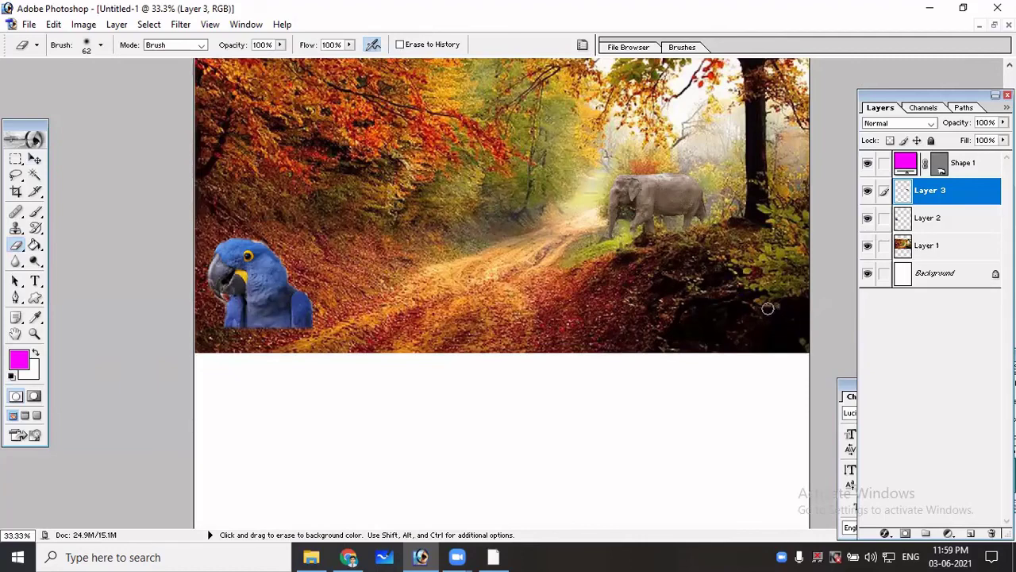
pyautogui.hotkey('ctrl', '-')
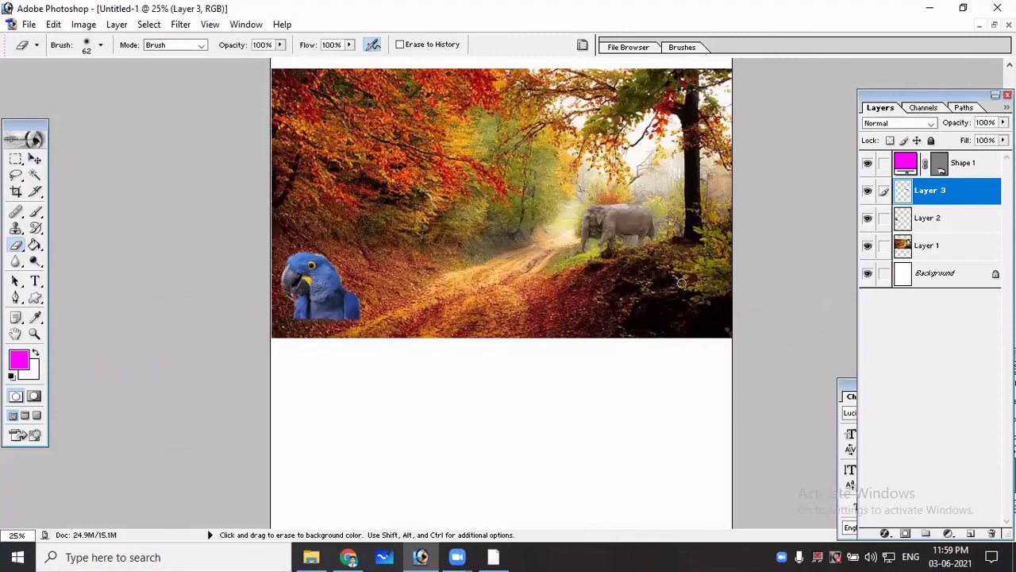
# Set the Eraser's brush diameter to 84 px and erase the elephant's front foot where it meets the grass.
pyautogui.hotkey('ctrl', '+')
pyautogui.hotkey('ctrl', '+')
pyautogui.hotkey('ctrl', '+')
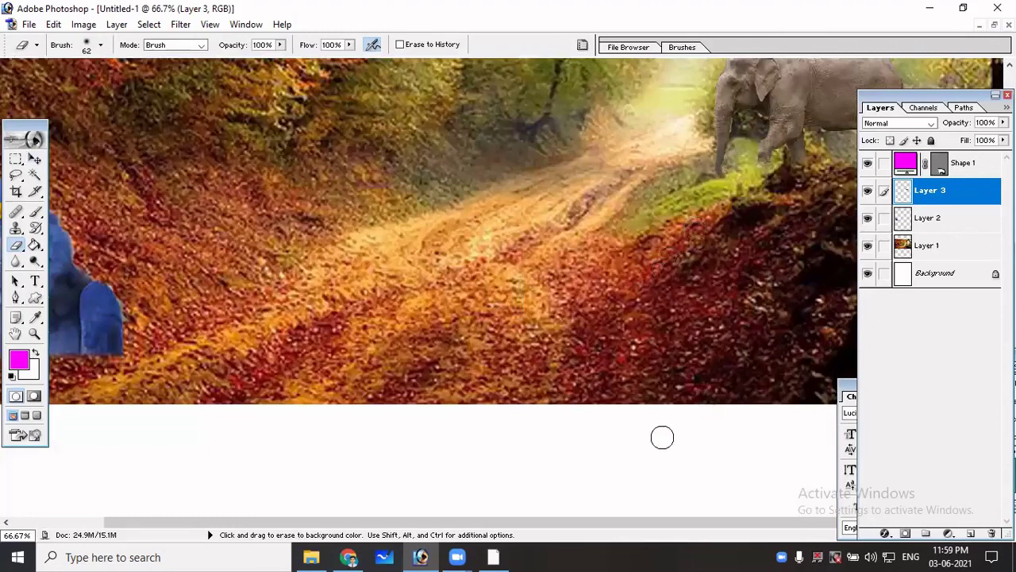
pyautogui.scroll(3, 671, 454)
pyautogui.hscroll(2, 672, 453)
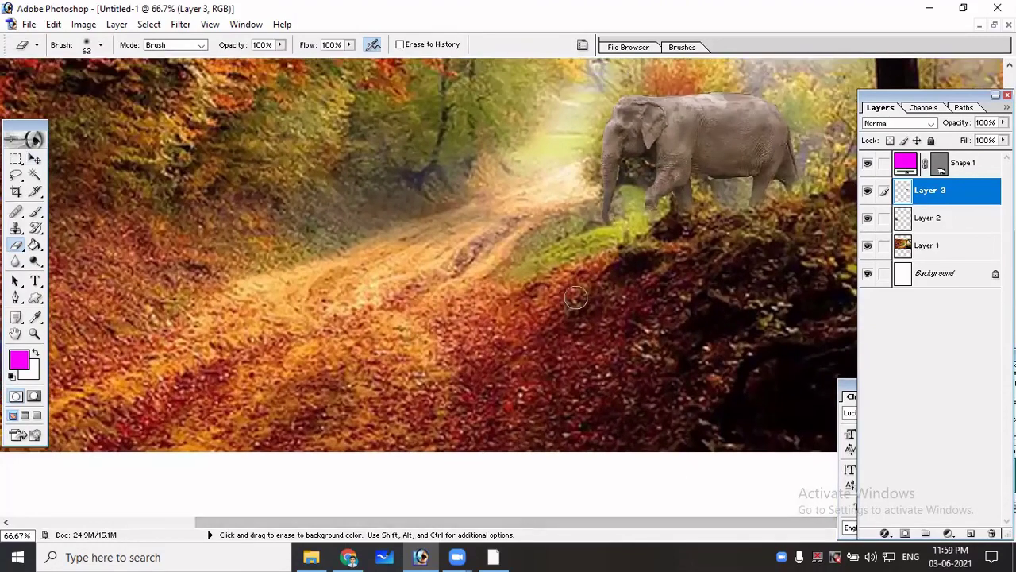
pyautogui.hotkey('ctrl', '+')
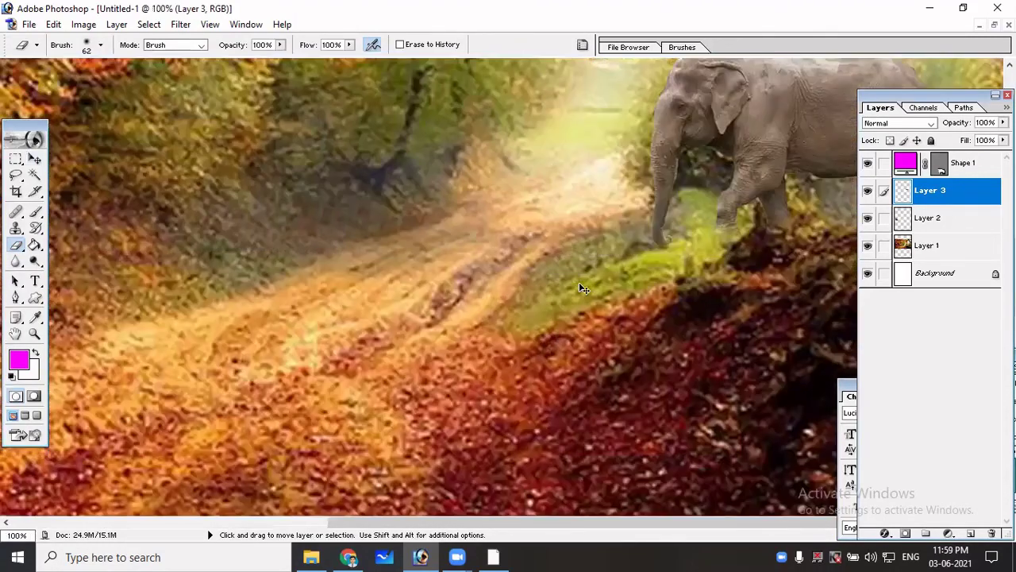
pyautogui.rightClick(466, 235)
pyautogui.moveTo(519, 261); pyautogui.dragTo(537, 262)
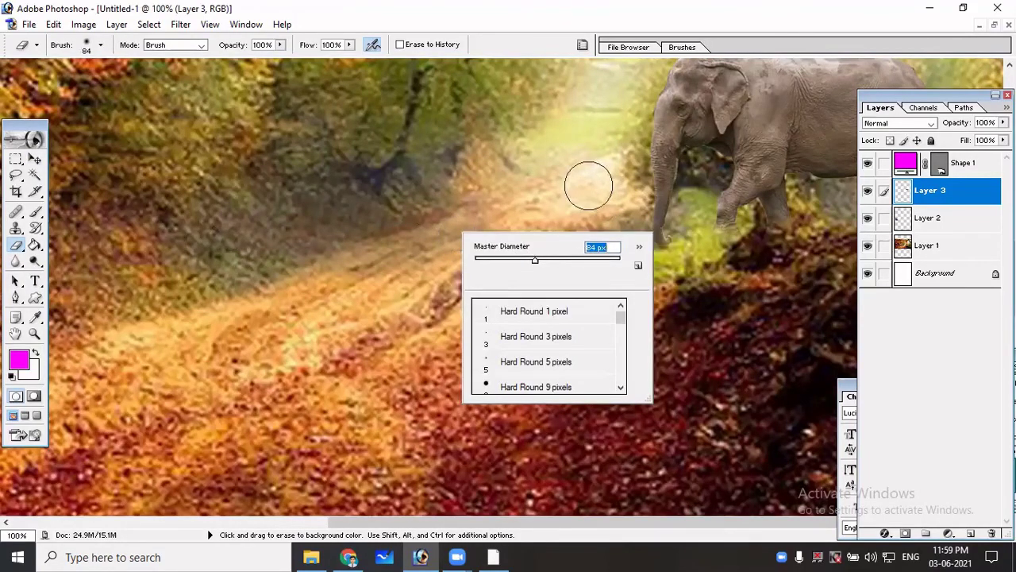
pyautogui.press('Return')
pyautogui.rightClick(603, 165)
pyautogui.press('Escape')
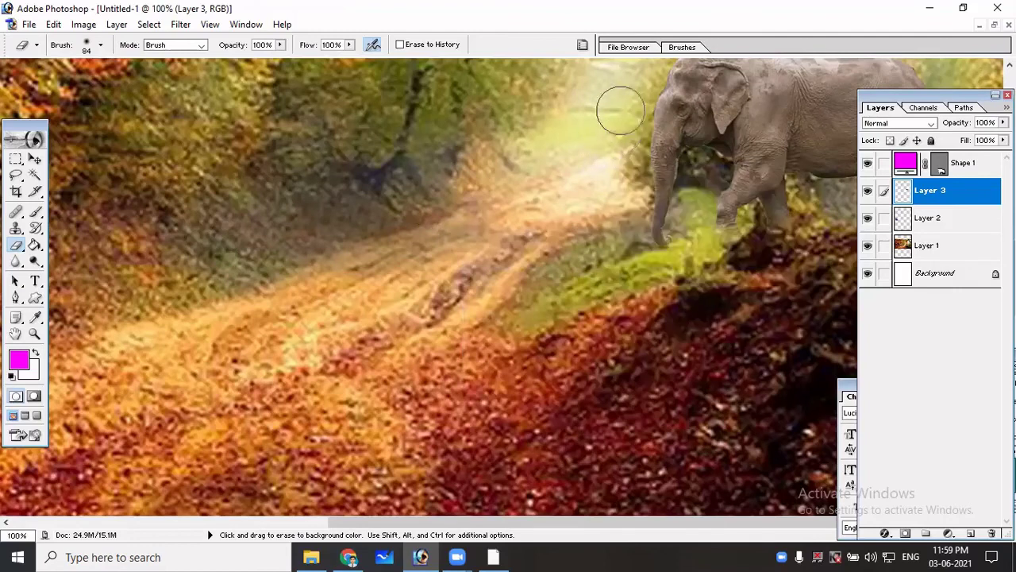
pyautogui.moveTo(623, 101)
pyautogui.mouseDown()
pyautogui.moveTo(617, 200)
pyautogui.moveTo(650, 255)
pyautogui.moveTo(688, 286)
pyautogui.moveTo(702, 238)
pyautogui.moveTo(700, 173)
pyautogui.mouseUp()
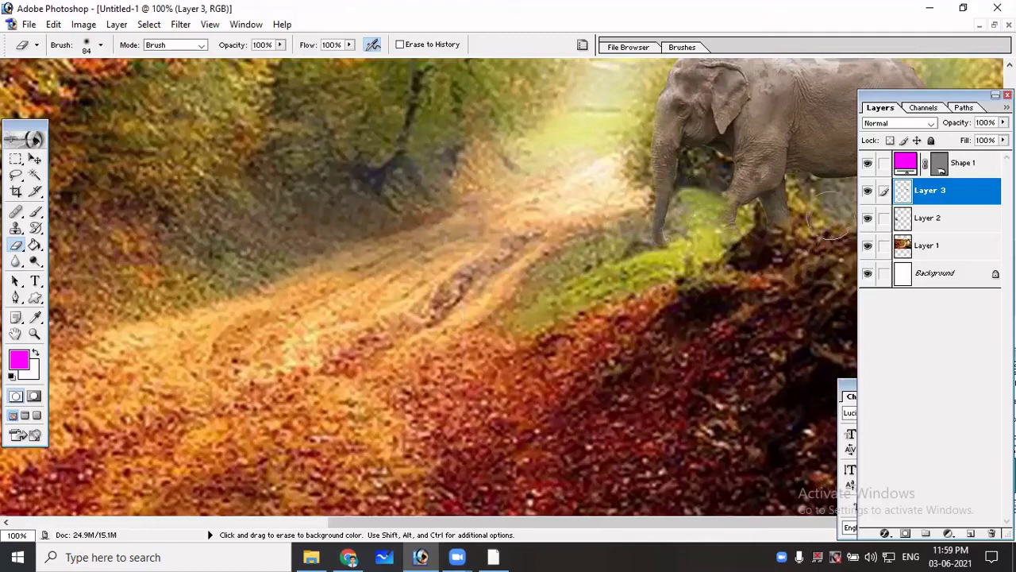
pyautogui.press('ctrl')
pyautogui.hotkey('ctrl', 'alt')
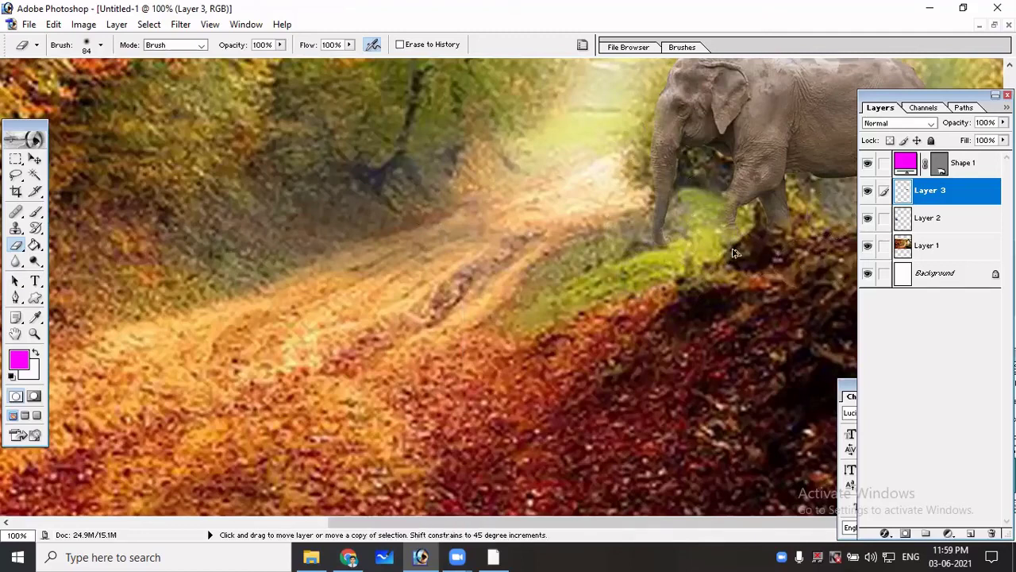
pyautogui.press('alt')
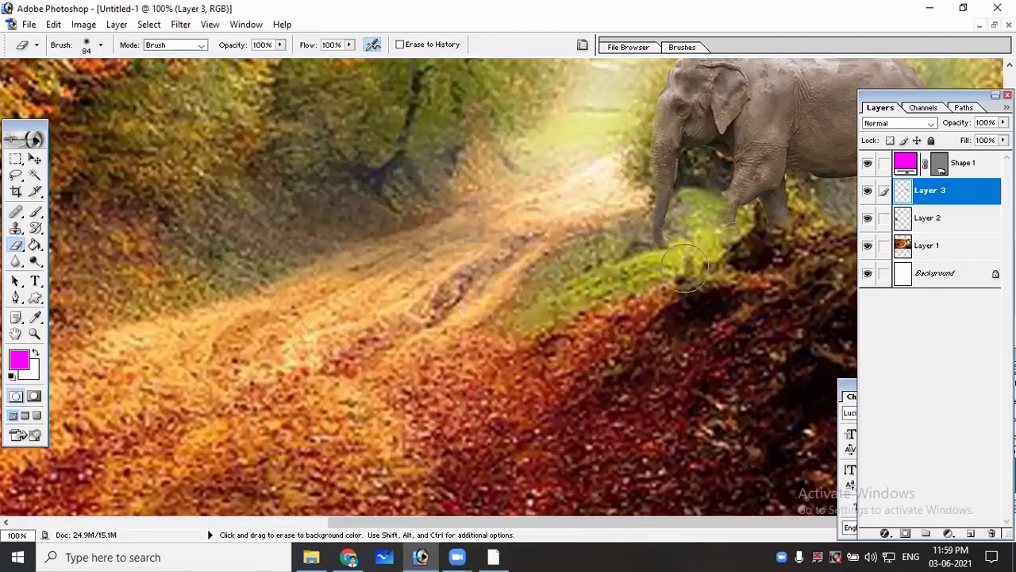
pyautogui.hotkey('ctrl', '-')
pyautogui.hotkey('ctrl', '-')
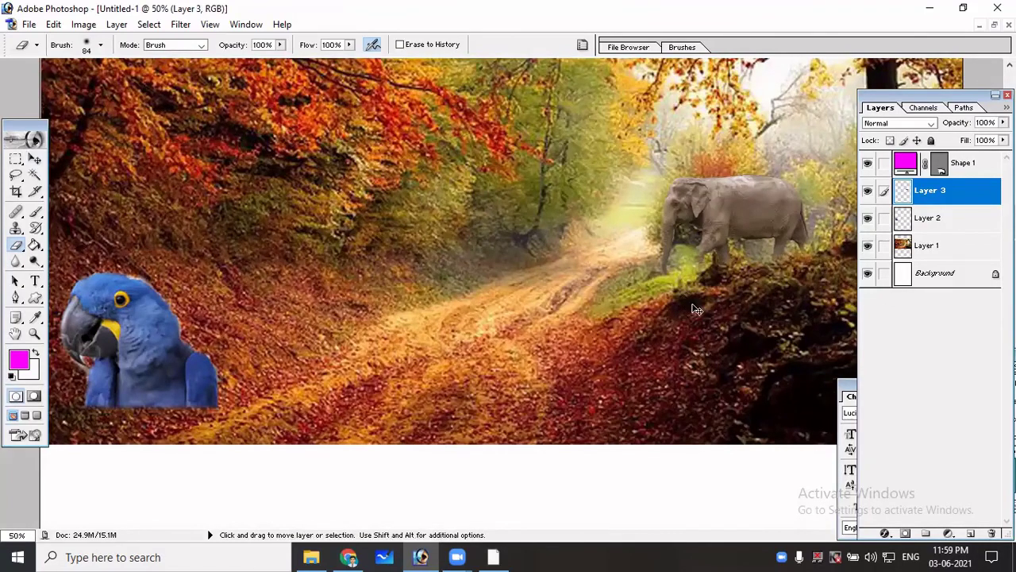
pyautogui.hotkey('ctrl', '-')
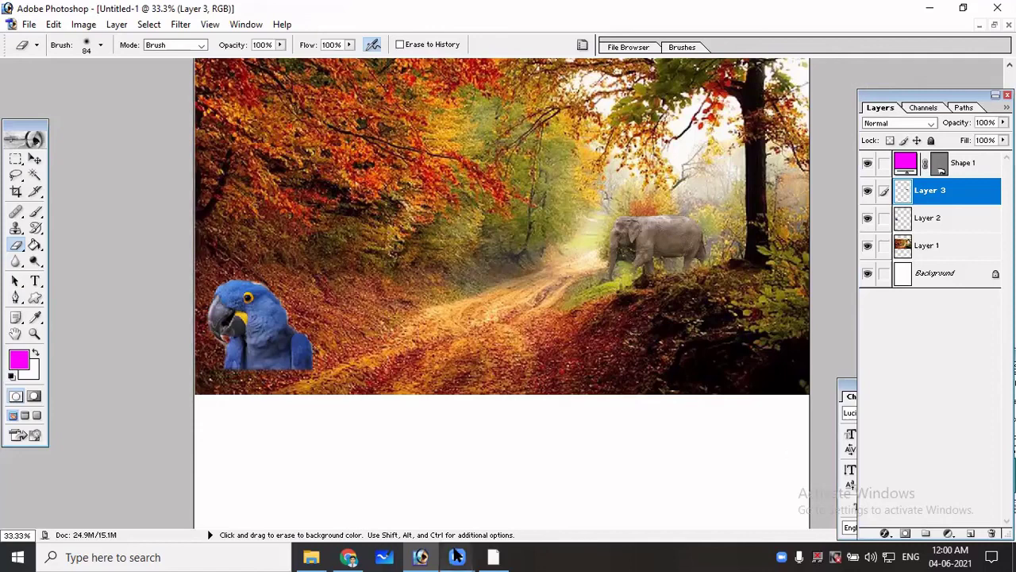
pyautogui.moveTo(457, 557)
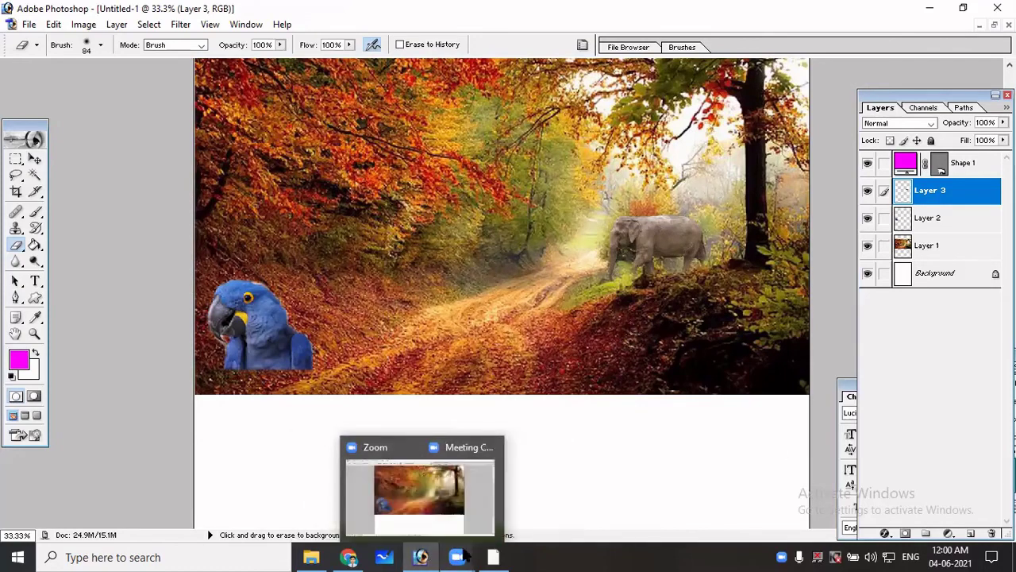